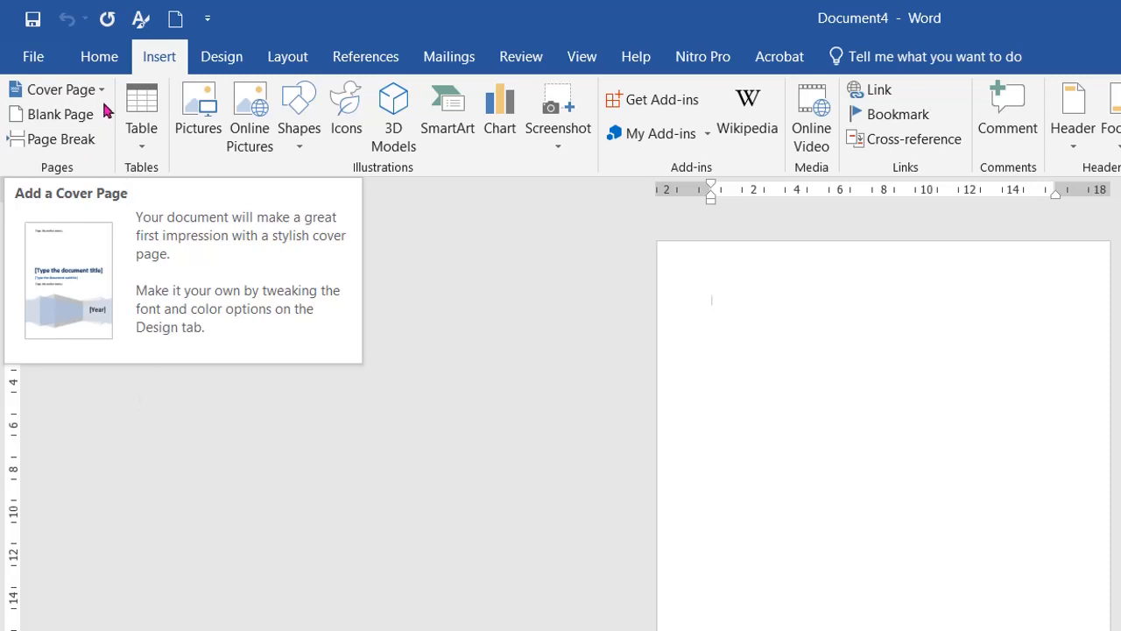
Insert the built-in cover page with a vertical dark blue bar, a blue date arrow and curved grass-like lines.
{"action": "left_click", "coordinate": [98, 90]}
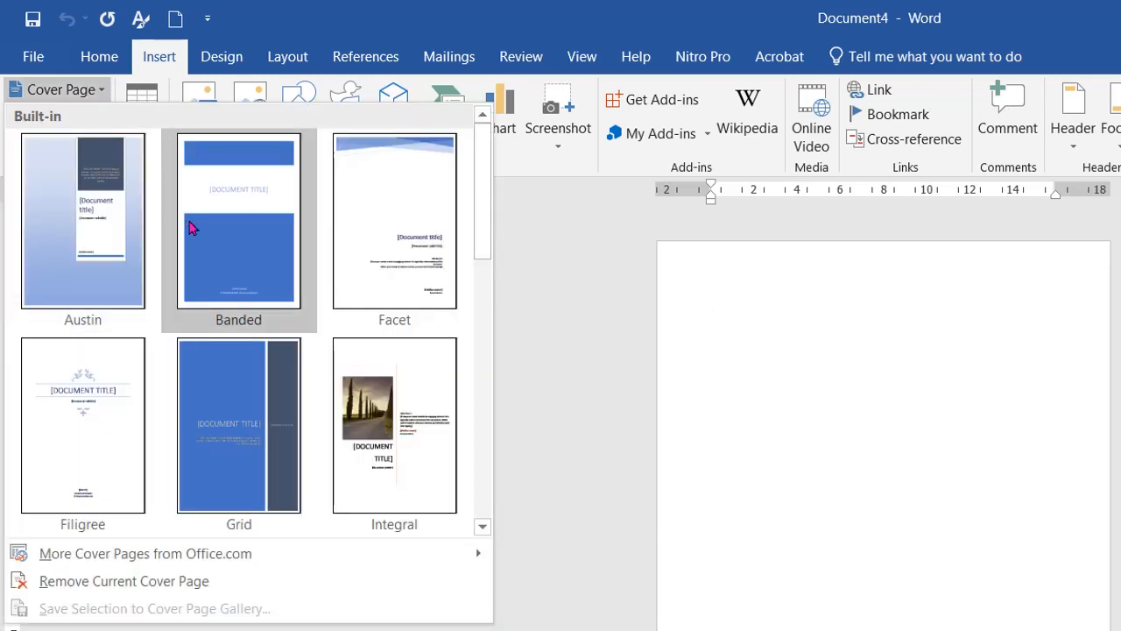
{"action": "left_click_drag", "start_coordinate": [480, 225], "coordinate": [465, 193]}
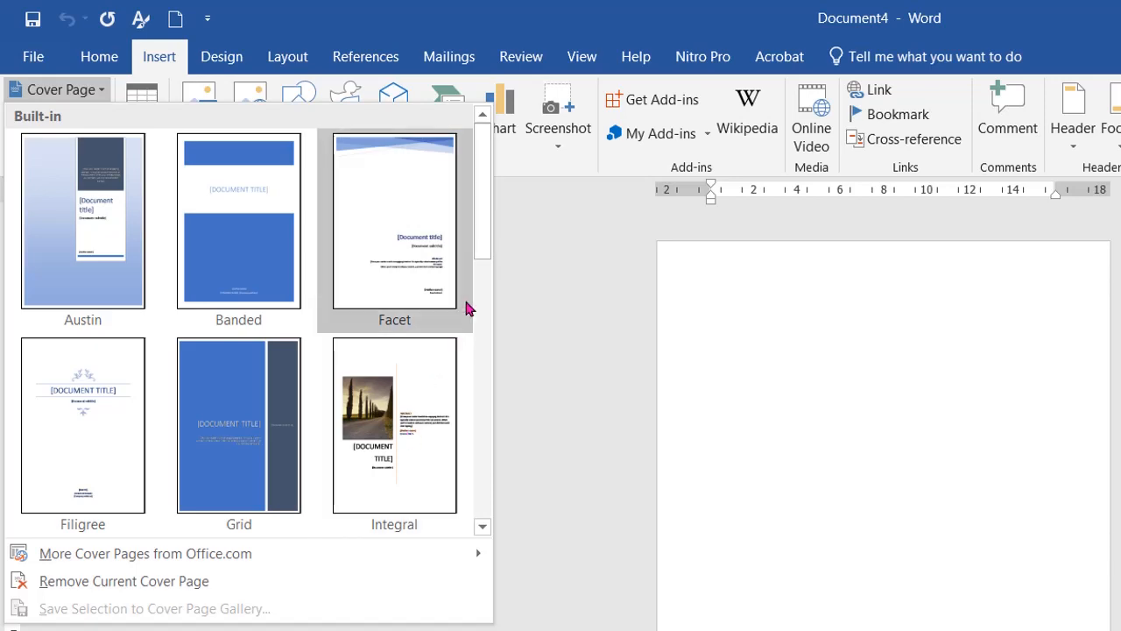
{"action": "left_click_drag", "start_coordinate": [481, 235], "coordinate": [503, 517]}
{"action": "left_click", "coordinate": [77, 394]}
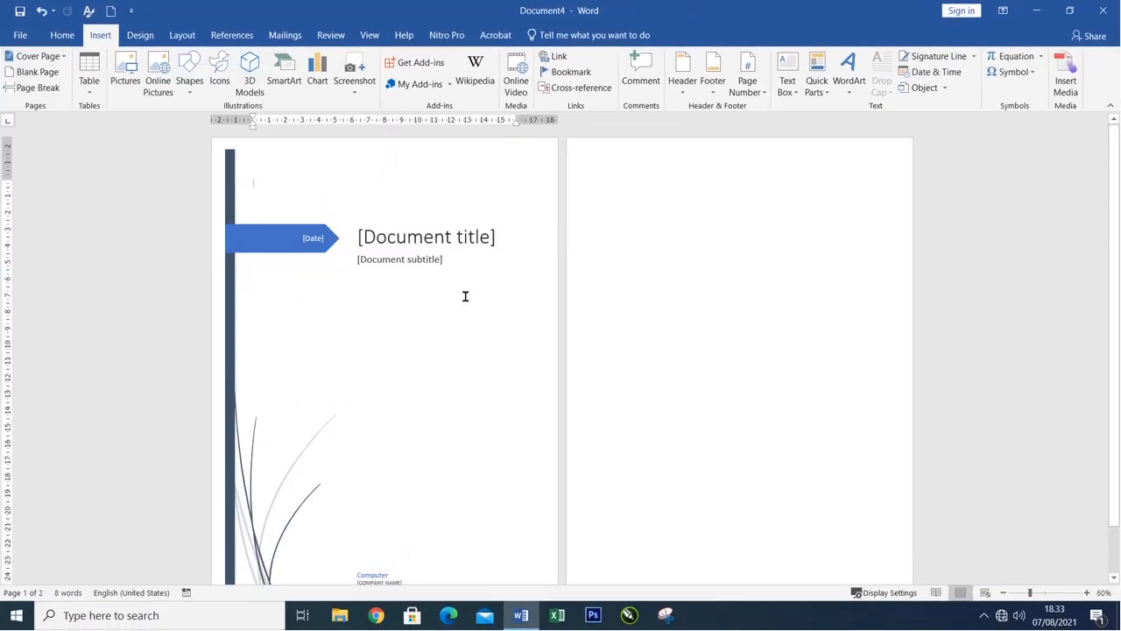
Replace the document title placeholder on the cover page with PROPOSAL.
{"action": "left_click", "coordinate": [404, 240]}
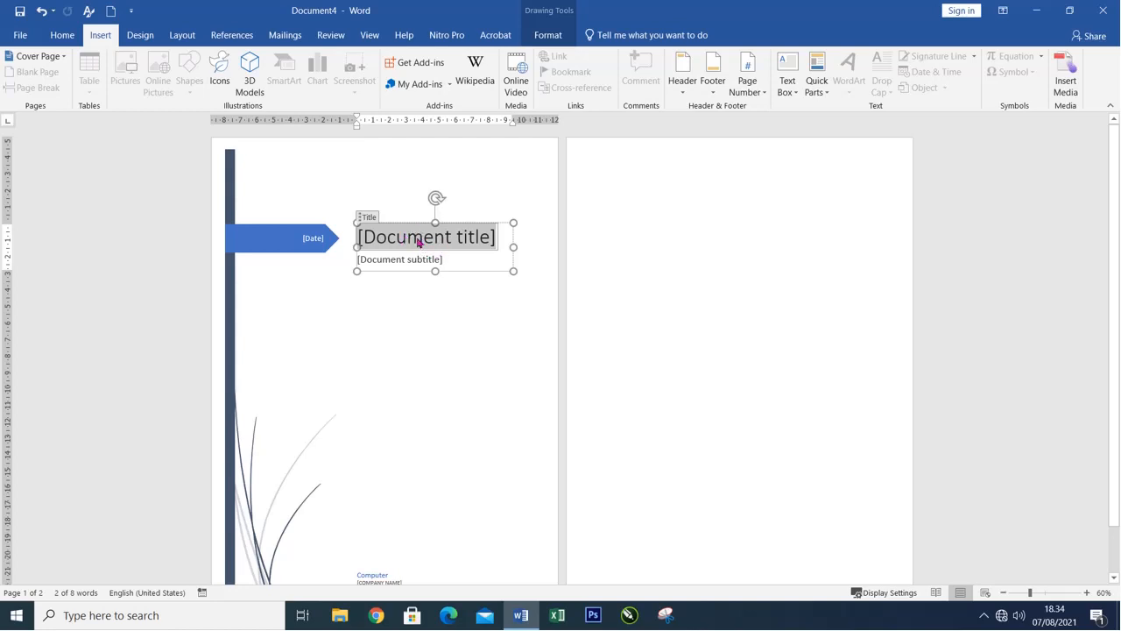
{"action": "type", "text": "PROPOSAL"}
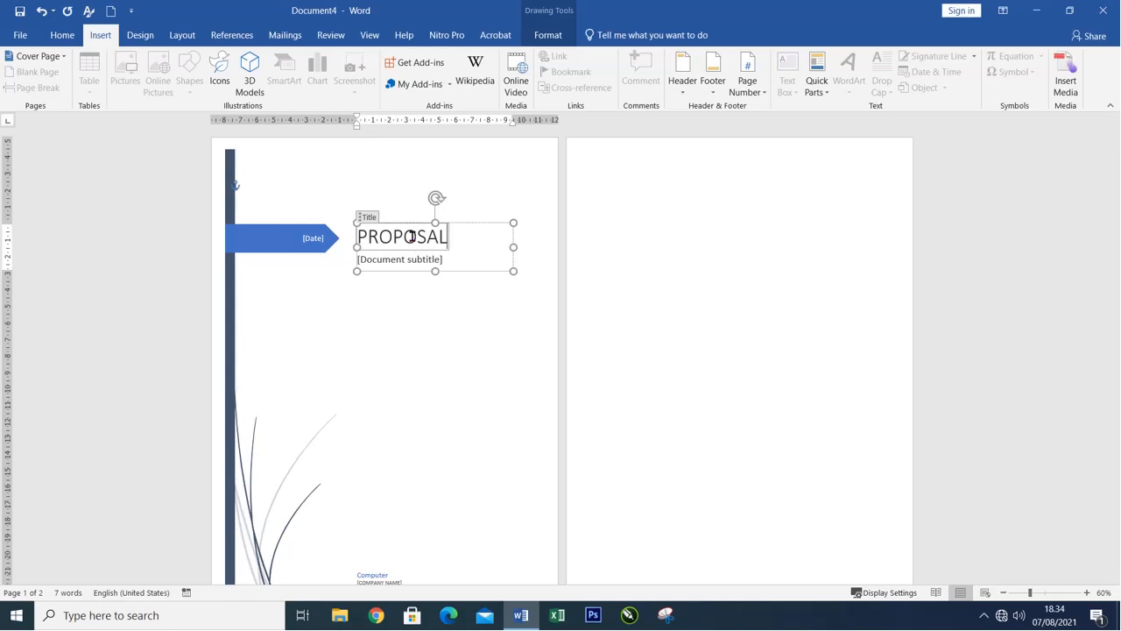
{"action": "left_click", "coordinate": [395, 236]}
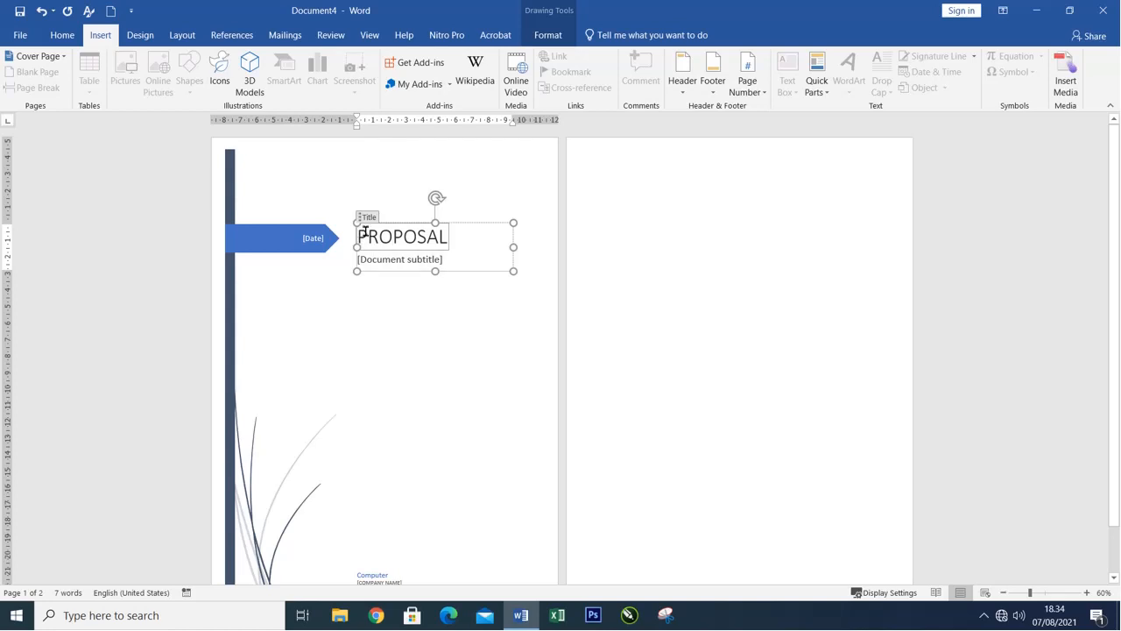
Format the PROPOSAL title in bold at 48 pt.
{"action": "left_click_drag", "start_coordinate": [359, 233], "coordinate": [459, 232]}
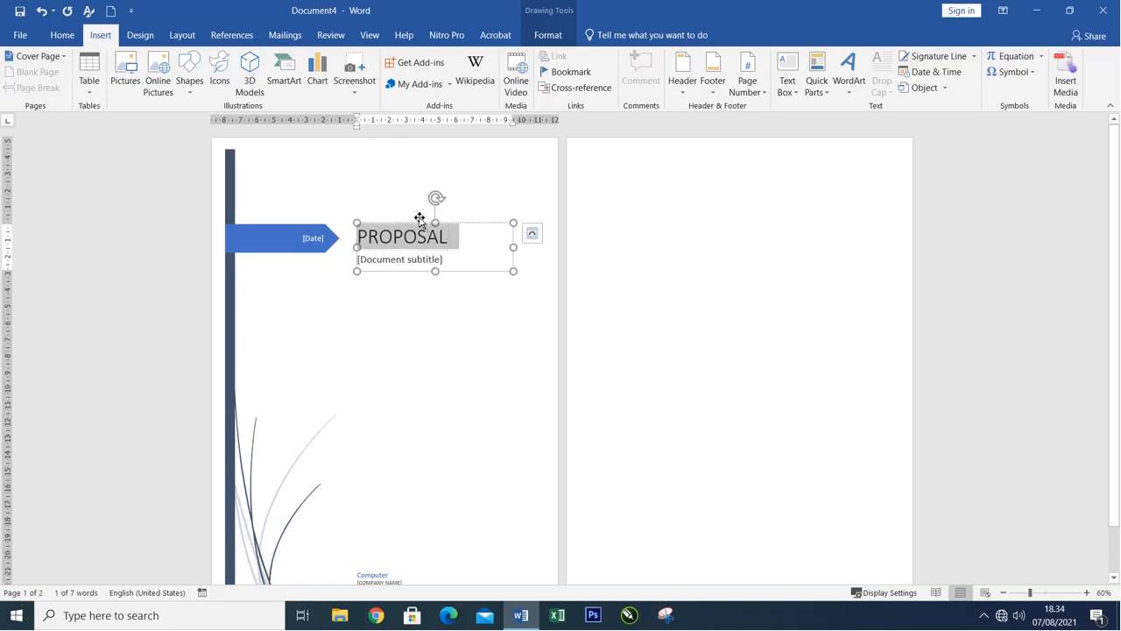
{"action": "left_click", "coordinate": [68, 37]}
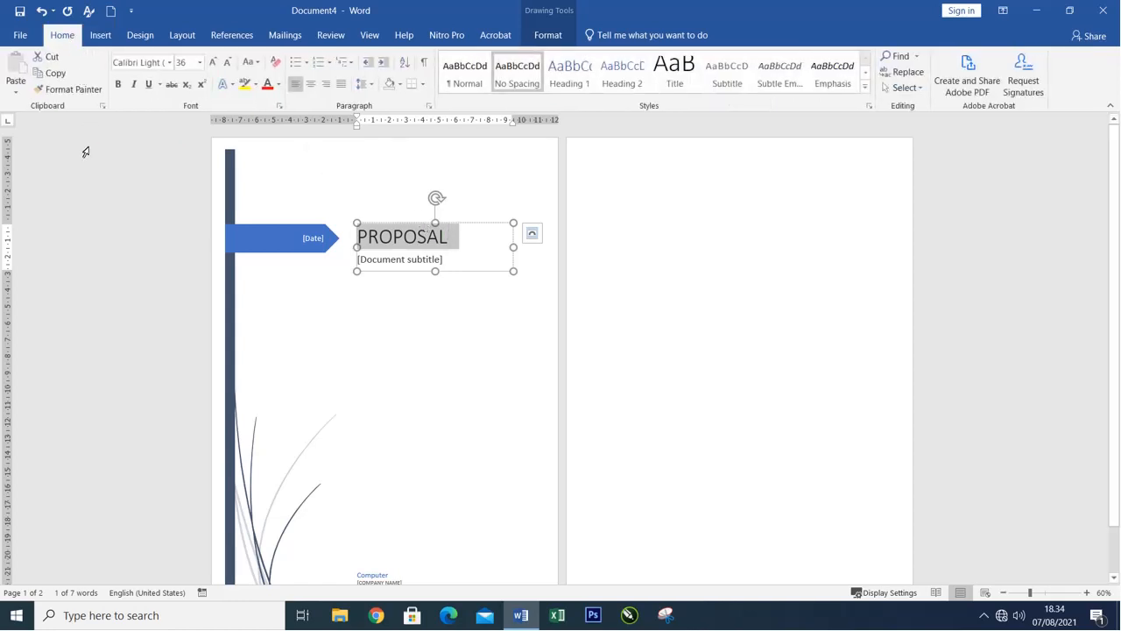
{"action": "left_click", "coordinate": [120, 85]}
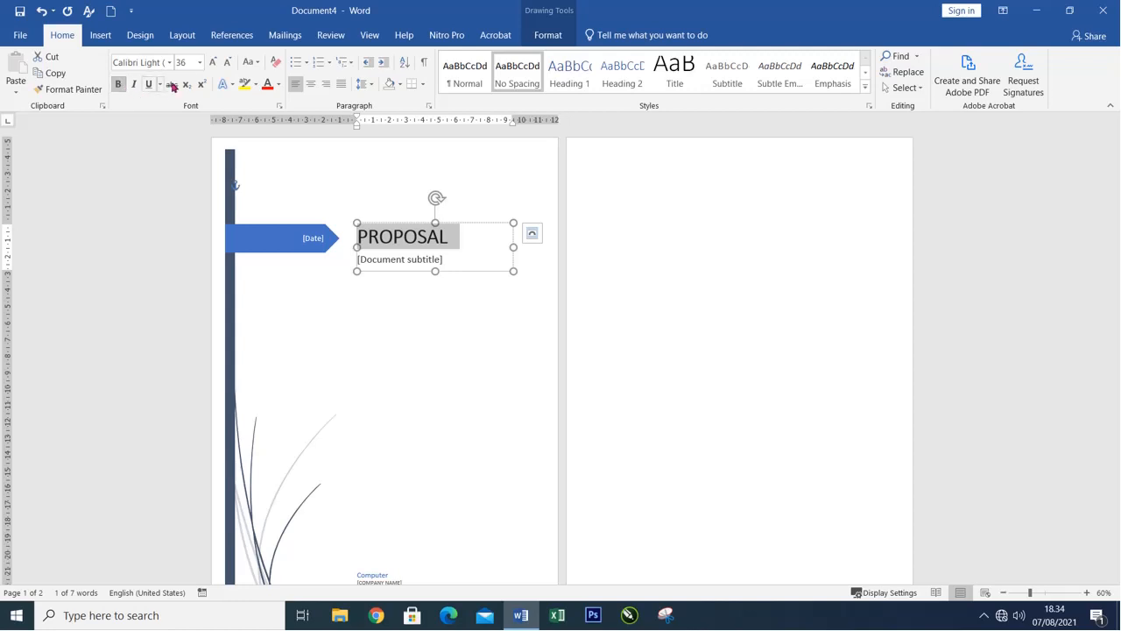
{"action": "left_click", "coordinate": [200, 63]}
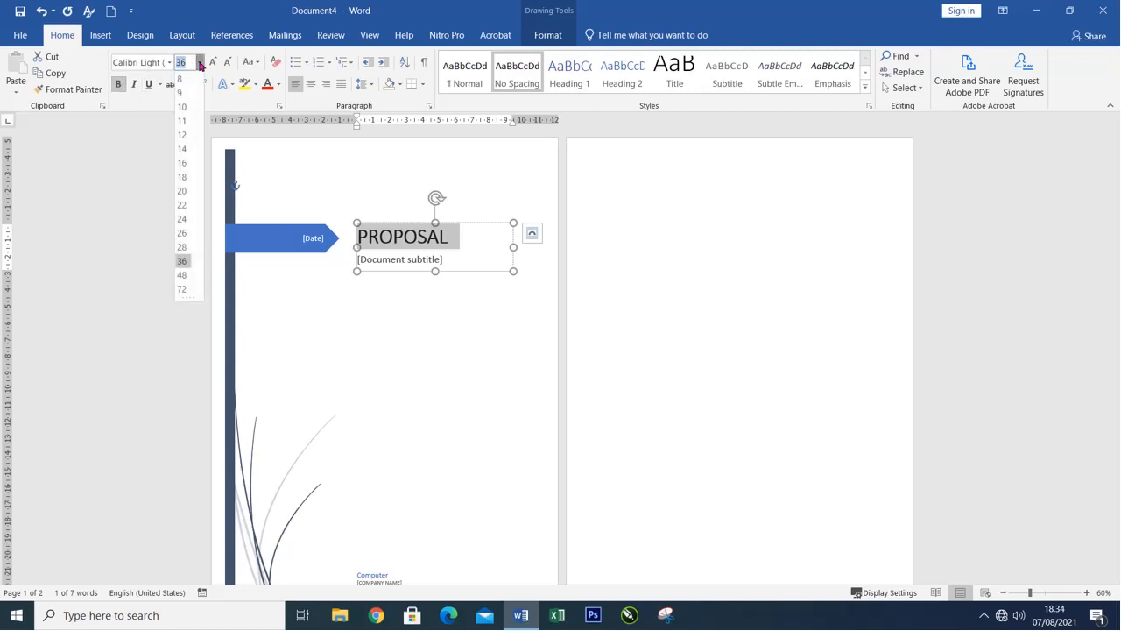
{"action": "left_click", "coordinate": [184, 275]}
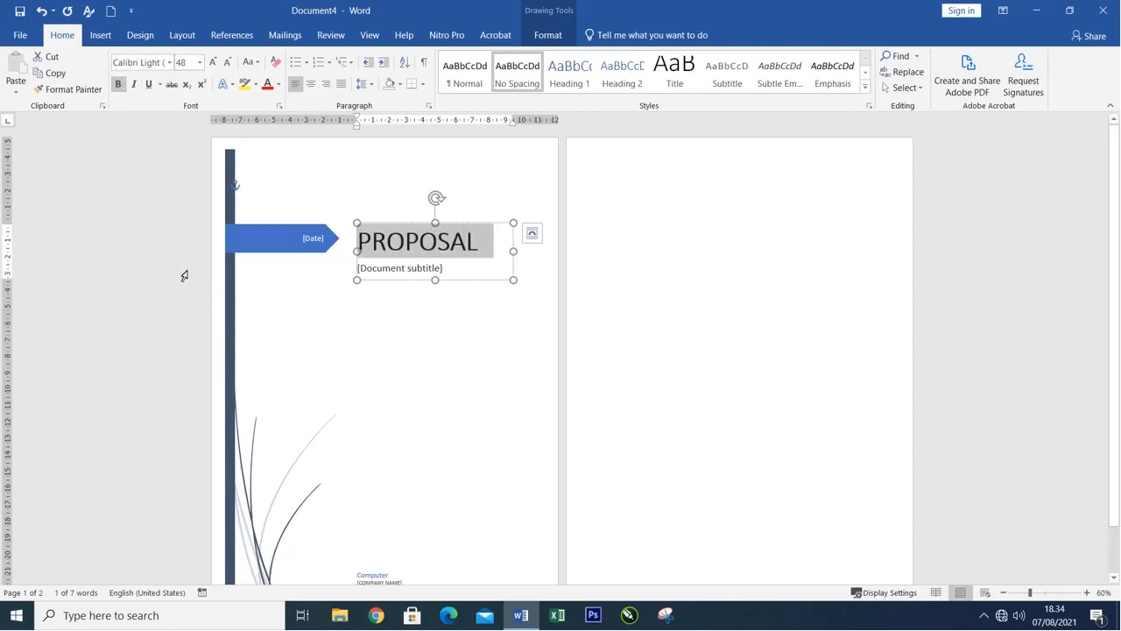
Replace the document subtitle placeholder with PERMOHONAN DANA PEMBANGUNAN MUSHLA.
{"action": "left_click", "coordinate": [410, 270]}
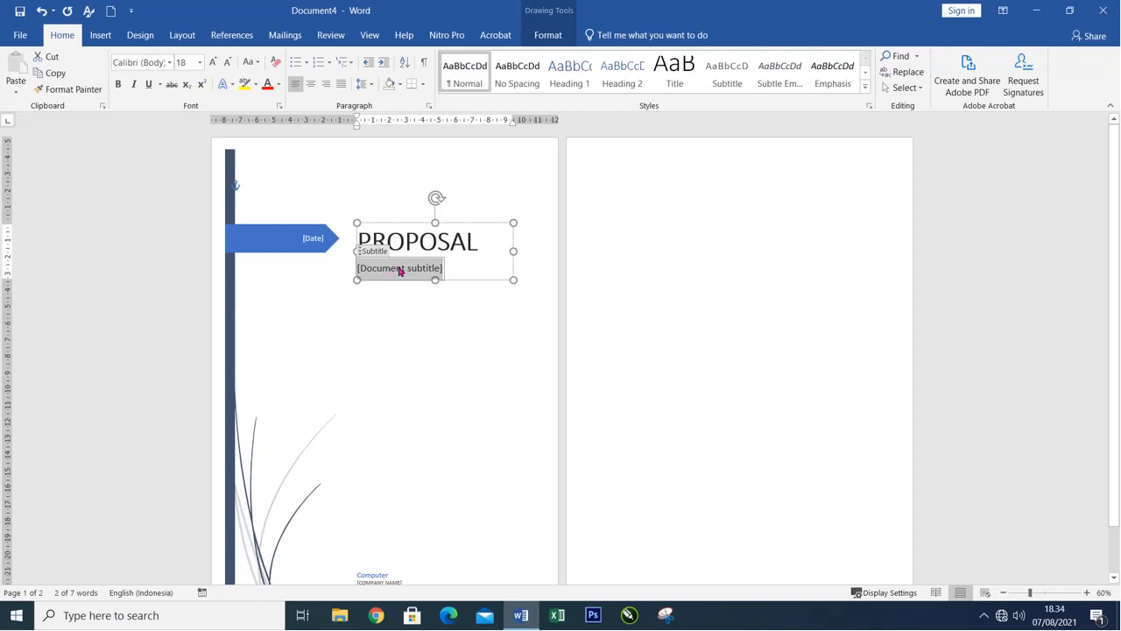
{"action": "type", "text": "PERMOHONAN DANA PEM"}
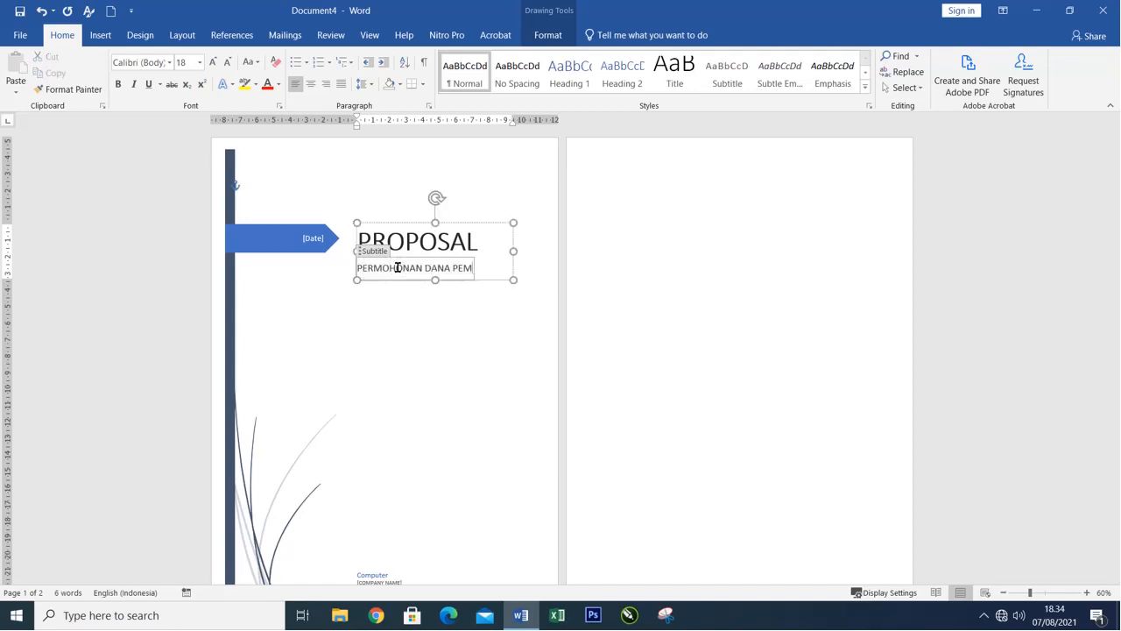
{"action": "type", "text": "BANGUNAN MUSHOA"}
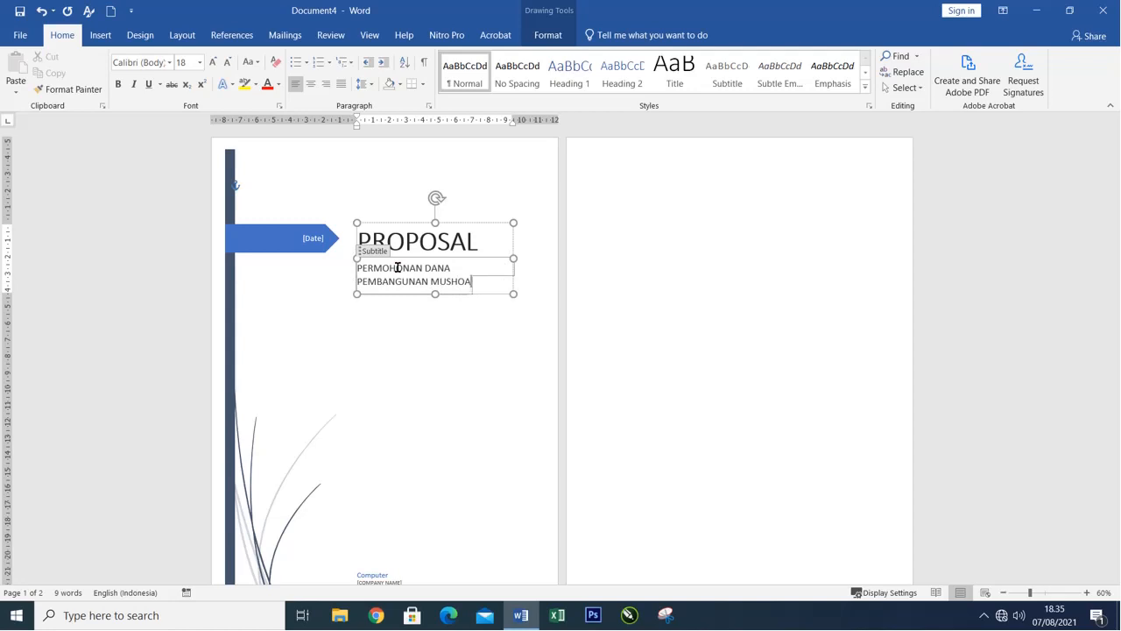
{"action": "key", "text": "BackSpace"}
{"action": "key", "text": "BackSpace"}
{"action": "type", "text": "LA"}
{"action": "left_click", "coordinate": [400, 350]}
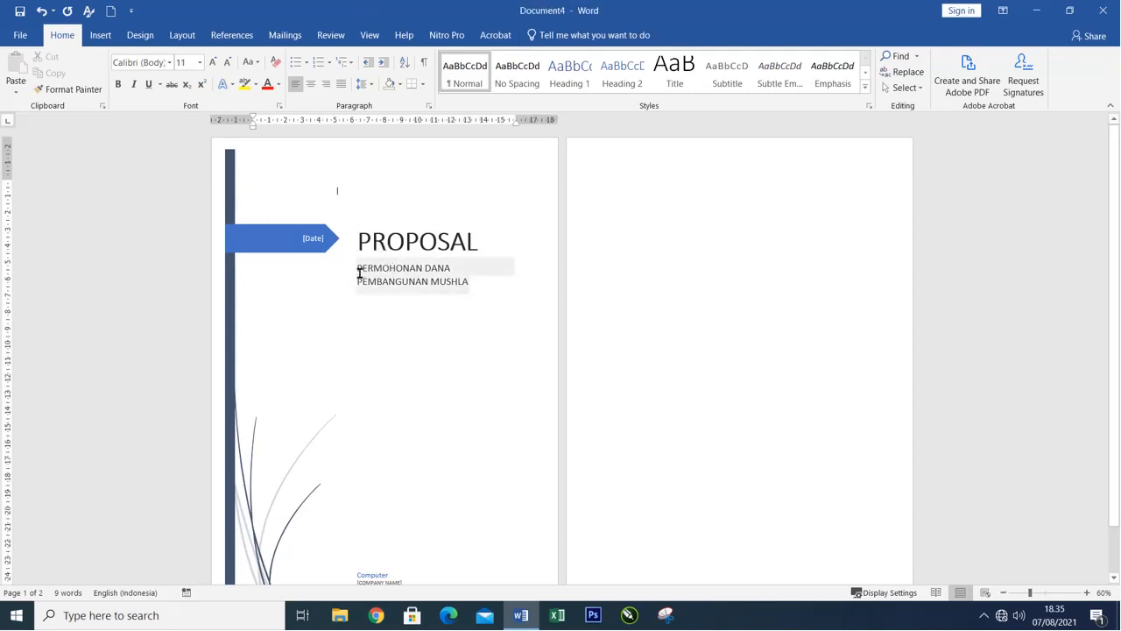
Format the subtitle in bold Adobe Gothic Std B at 22 pt.
{"action": "mouse_move", "coordinate": [359, 274]}
{"action": "left_mouse_down"}
{"action": "mouse_move", "coordinate": [428, 268]}
{"action": "mouse_move", "coordinate": [476, 290]}
{"action": "left_mouse_up"}
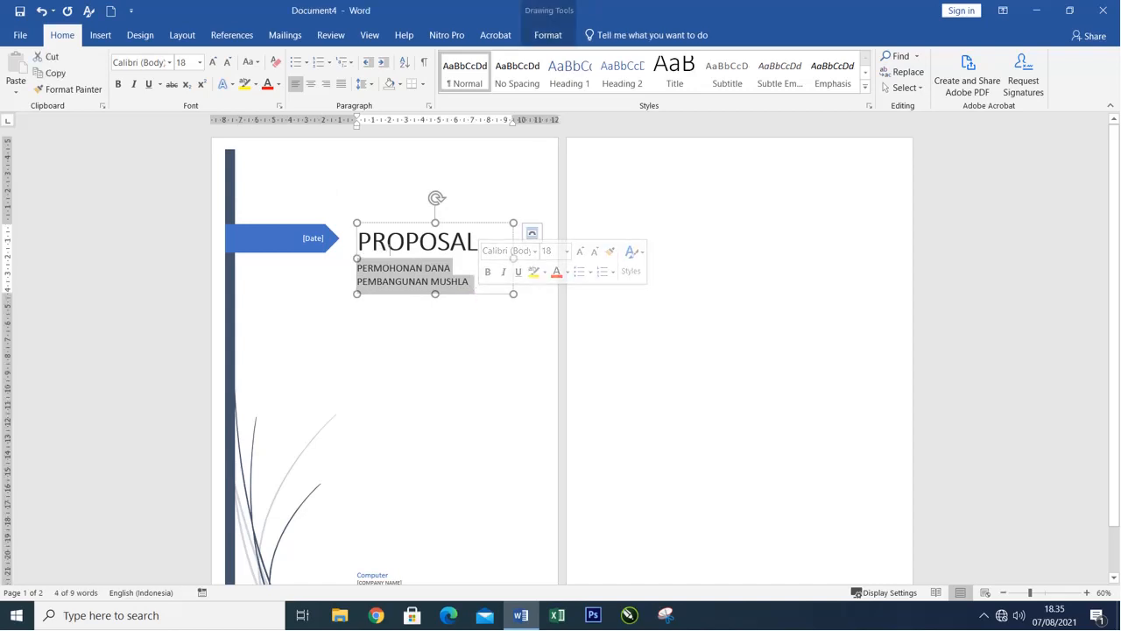
{"action": "left_click", "coordinate": [200, 62]}
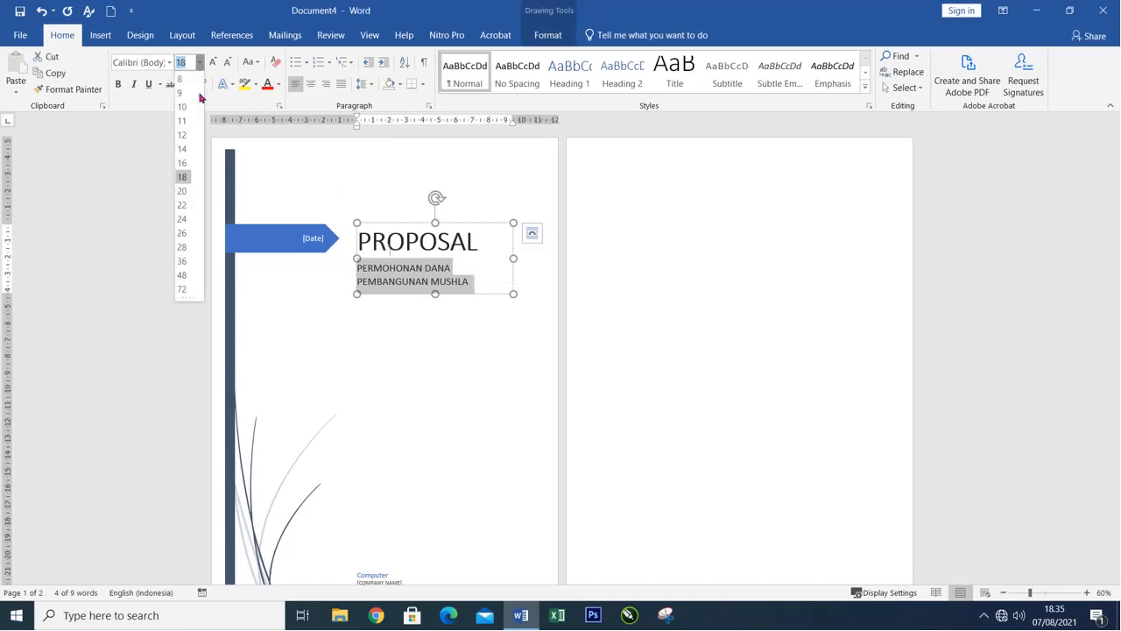
{"action": "left_click", "coordinate": [183, 205]}
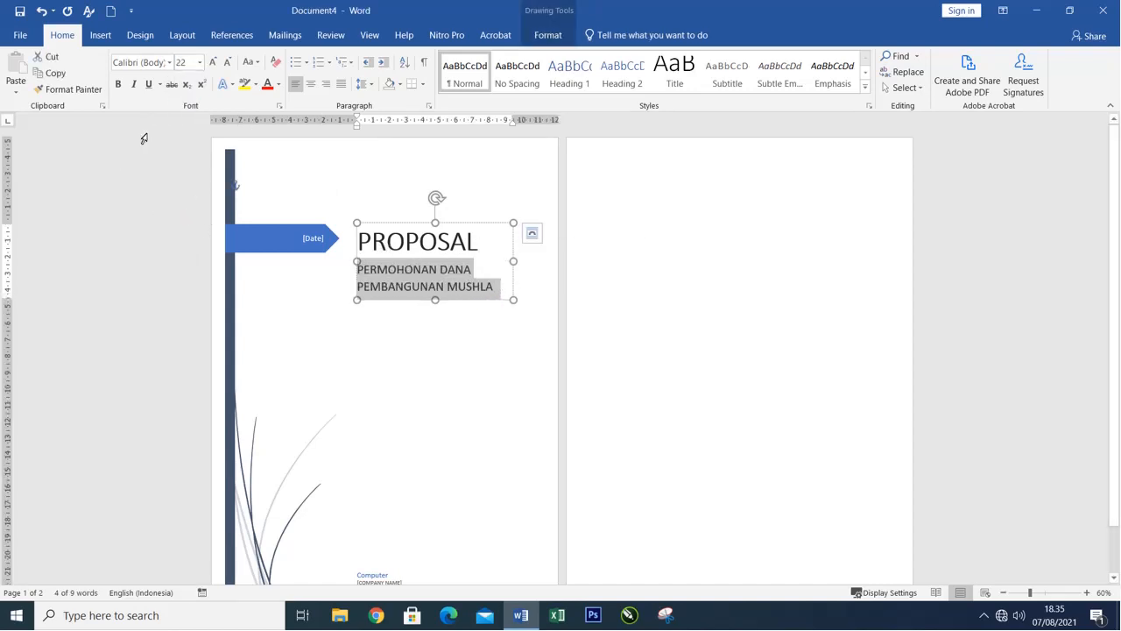
{"action": "left_click", "coordinate": [118, 84]}
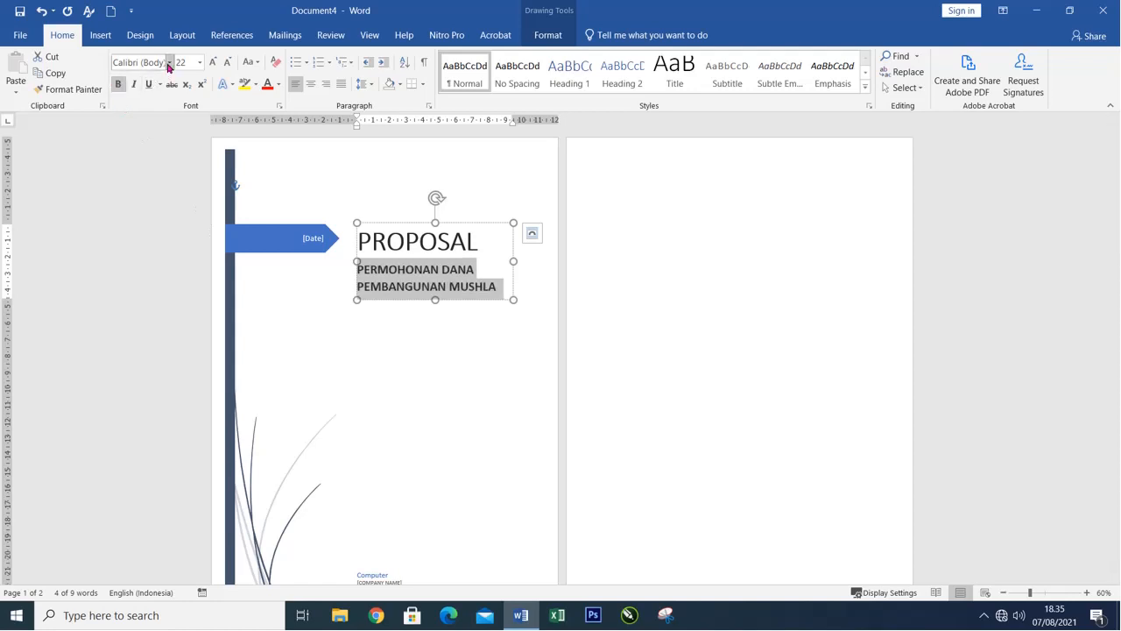
{"action": "left_click", "coordinate": [169, 63]}
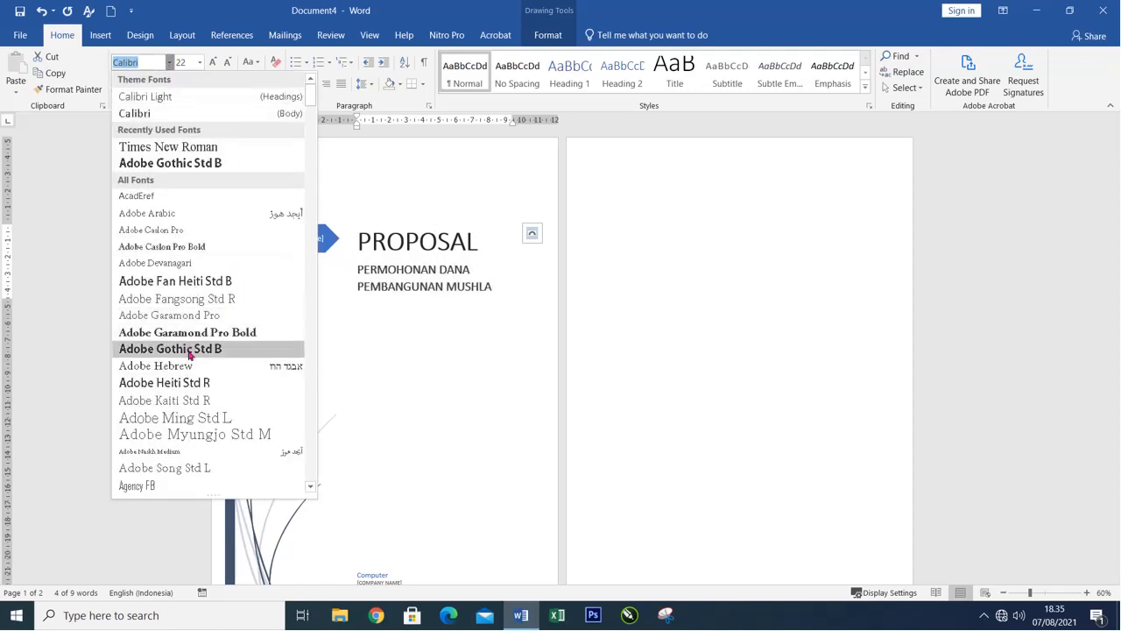
{"action": "left_click", "coordinate": [189, 349]}
{"action": "left_click", "coordinate": [337, 190]}
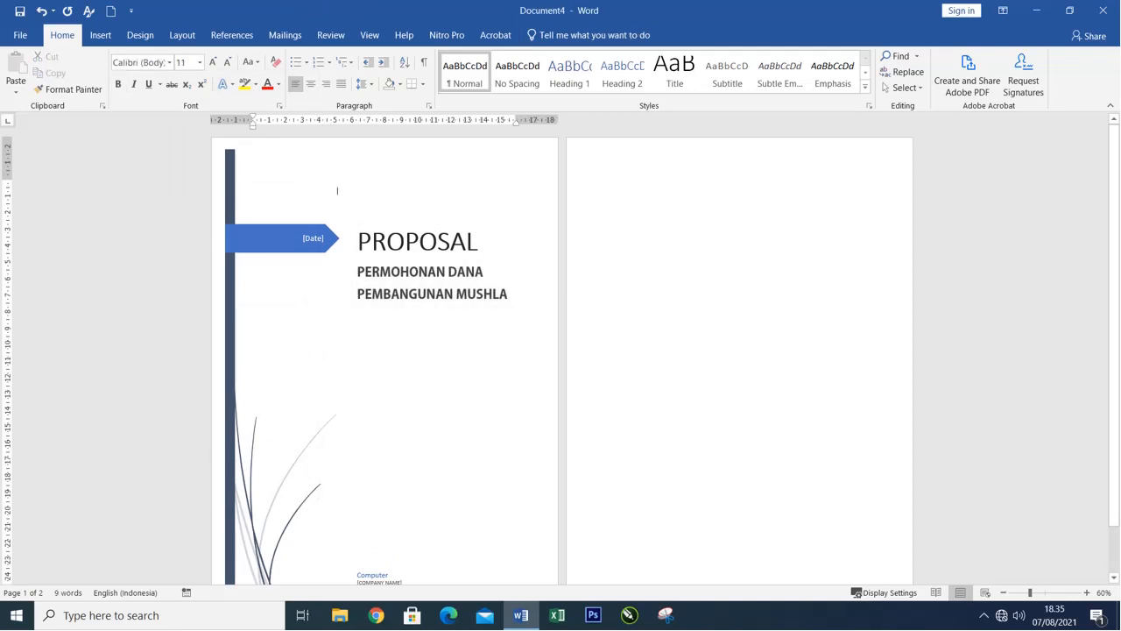
Set the date in the blue arrow on the cover page to 8/7/2021.
{"action": "scroll", "coordinate": [337, 190], "scroll_direction": "up", "scroll_amount": 4}
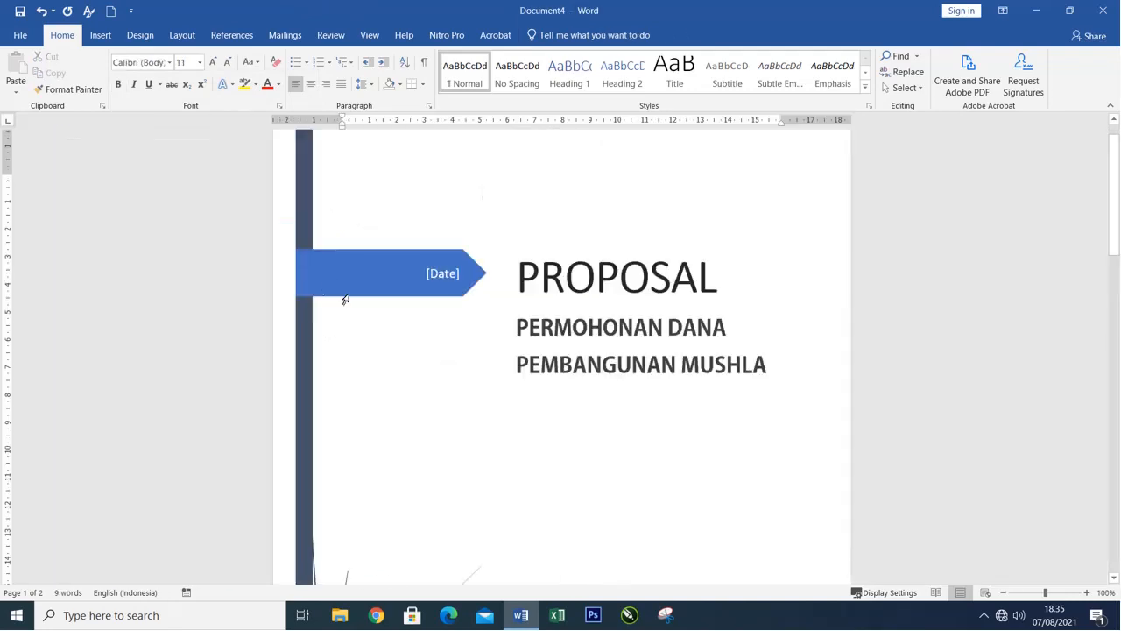
{"action": "left_click", "coordinate": [440, 274]}
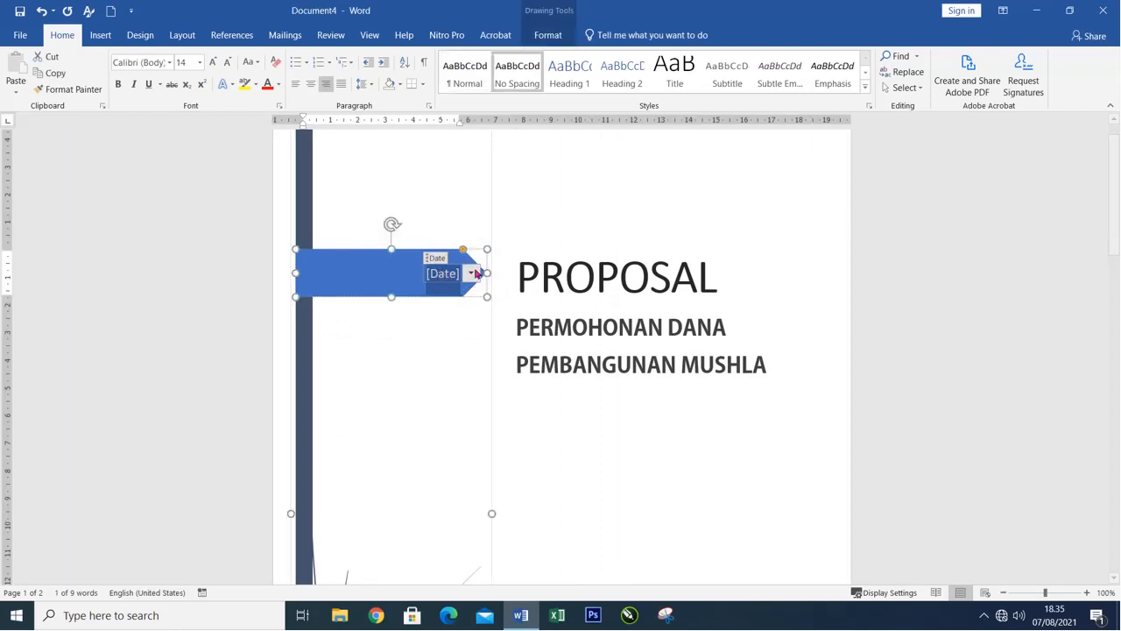
{"action": "left_click", "coordinate": [472, 273]}
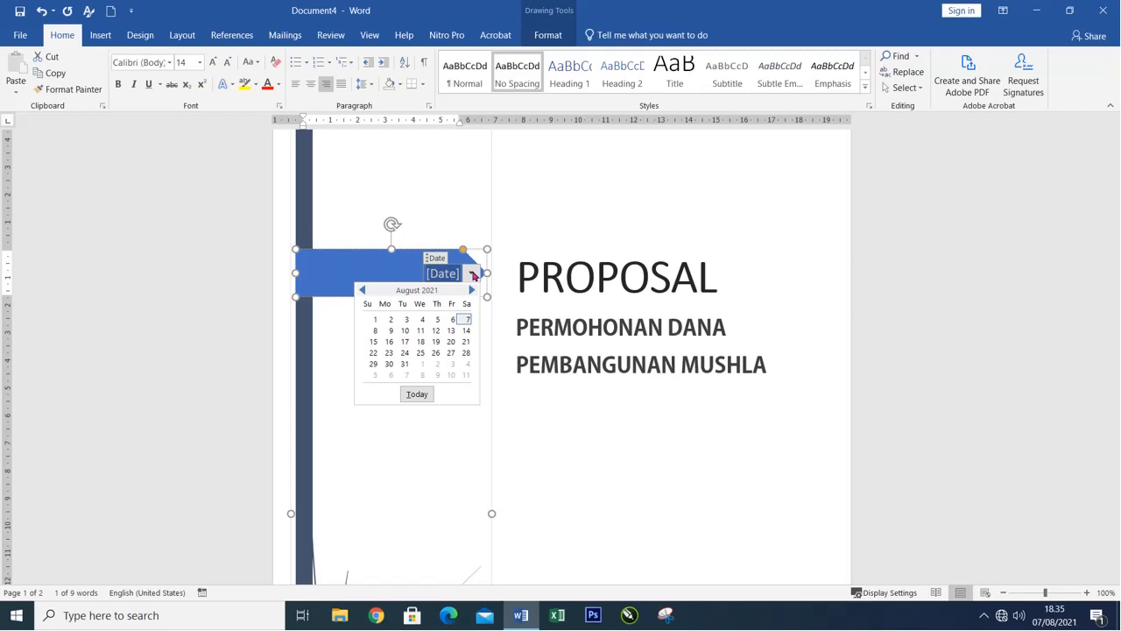
{"action": "left_click", "coordinate": [464, 320]}
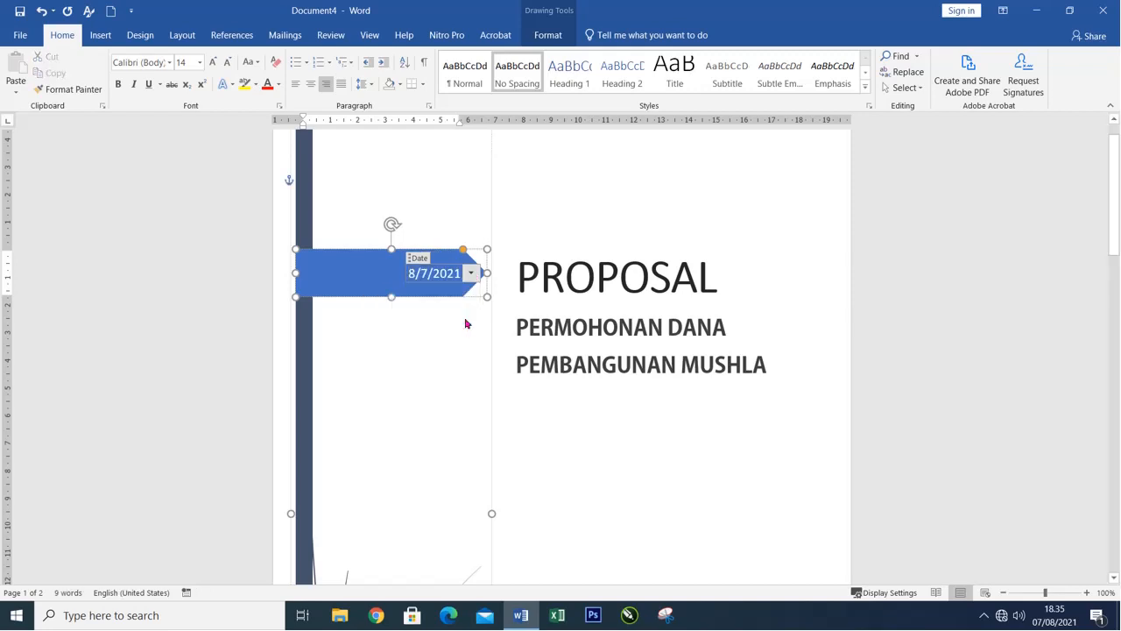
{"action": "left_click", "coordinate": [538, 418]}
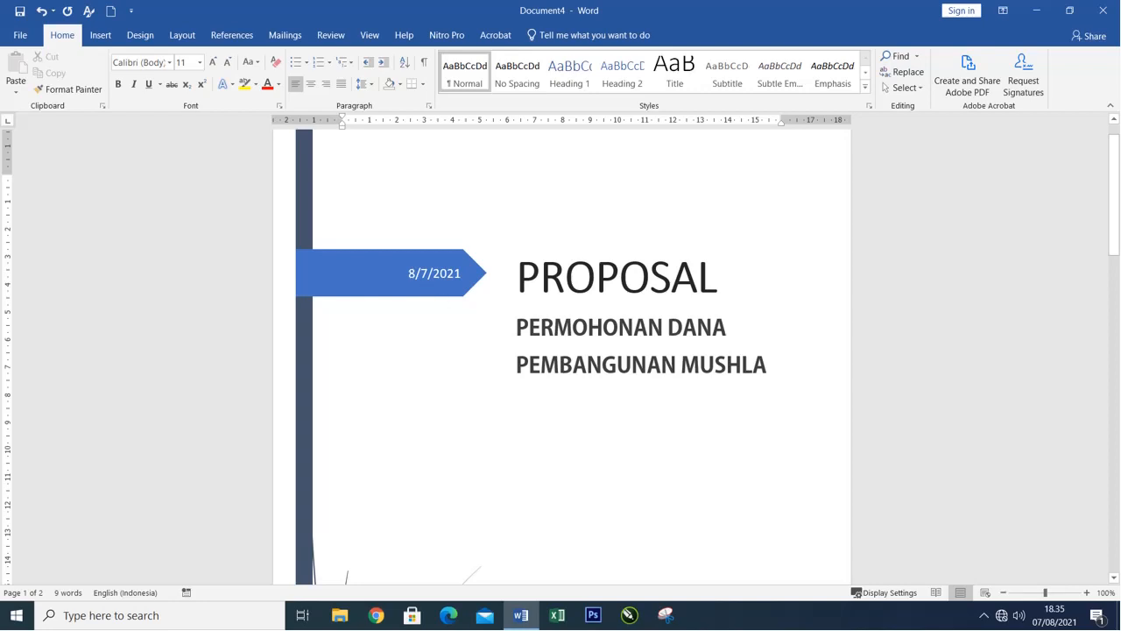
Replace the date in the blue arrow with the text Tahun 2021.
{"action": "left_click", "coordinate": [444, 285]}
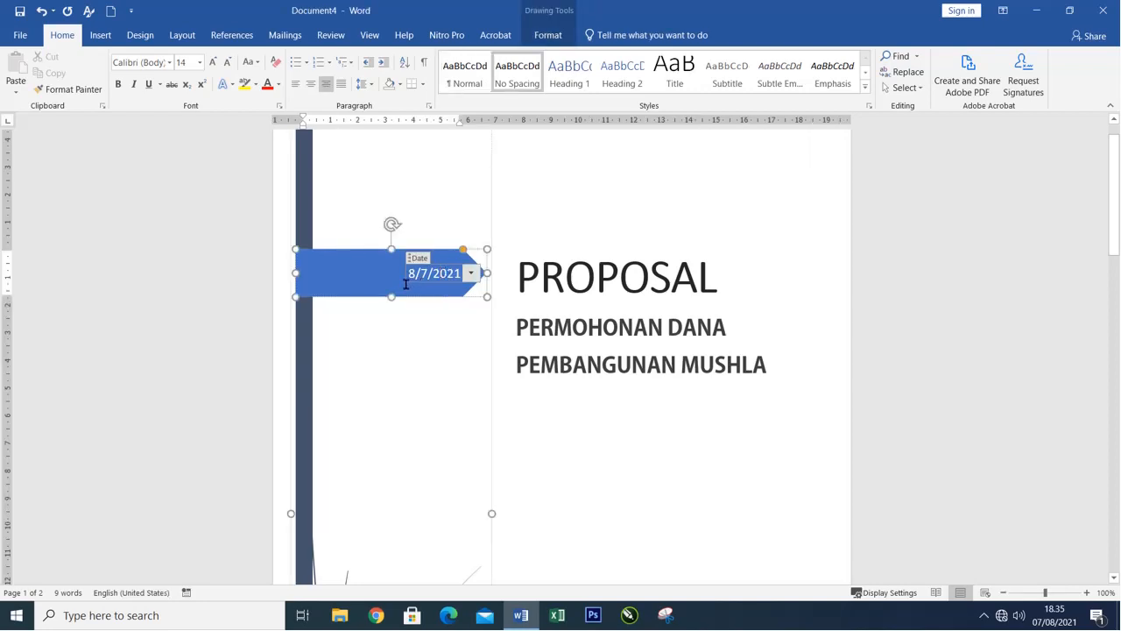
{"action": "left_click", "coordinate": [483, 192]}
{"action": "left_click", "coordinate": [427, 279]}
{"action": "left_click_drag", "start_coordinate": [484, 276], "coordinate": [485, 281]}
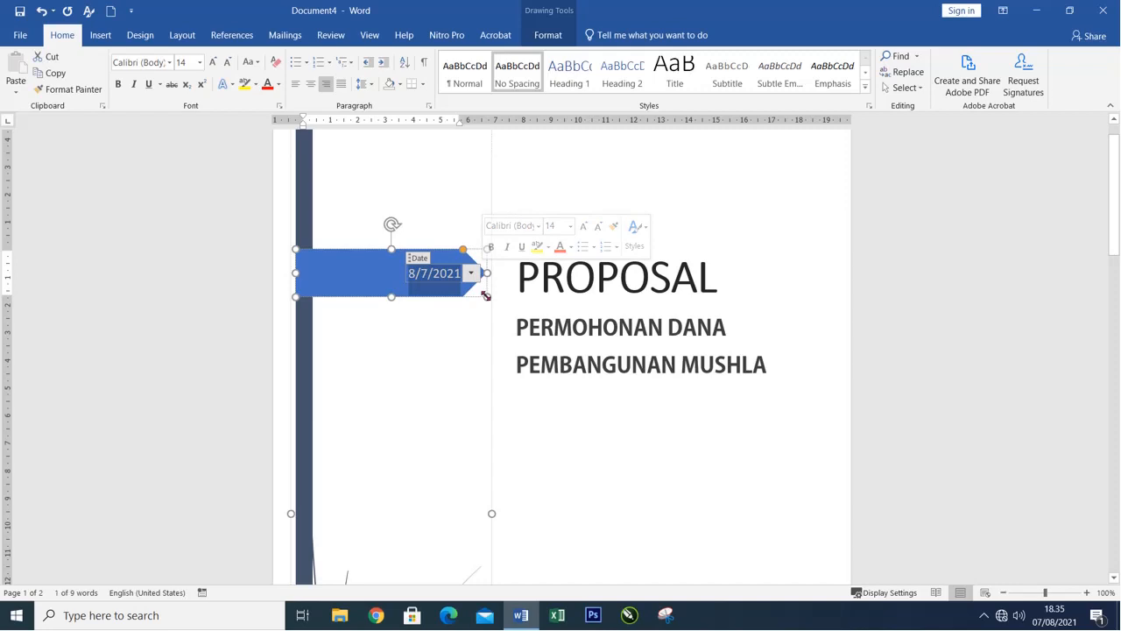
{"action": "type", "text": "V"}
{"action": "key", "text": "BackSpace"}
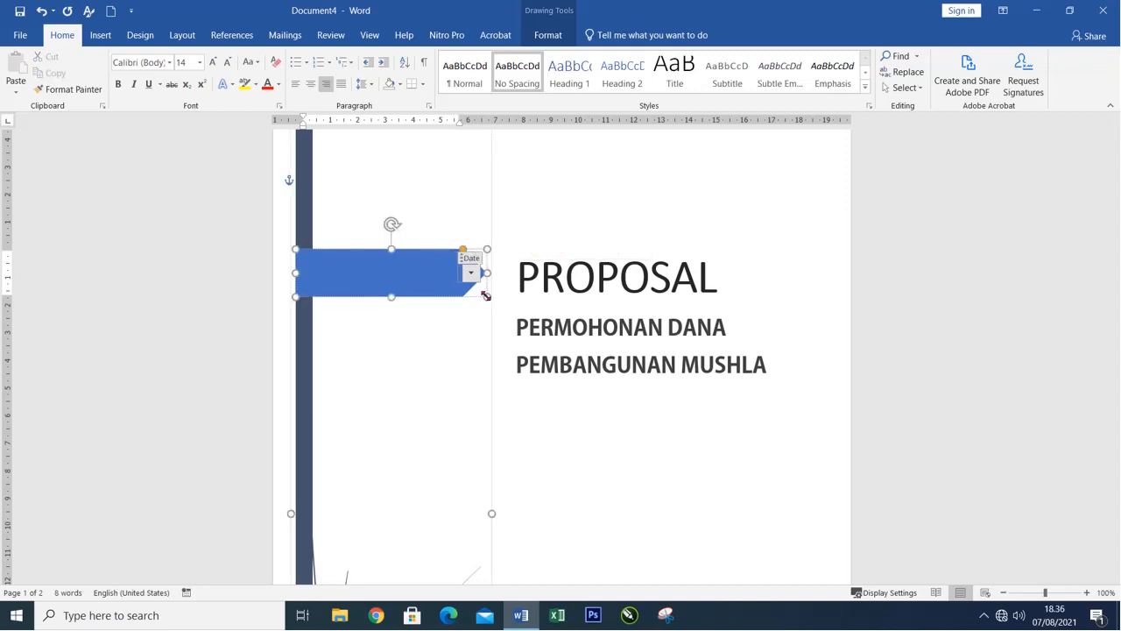
{"action": "type", "text": "Tahun 202"}
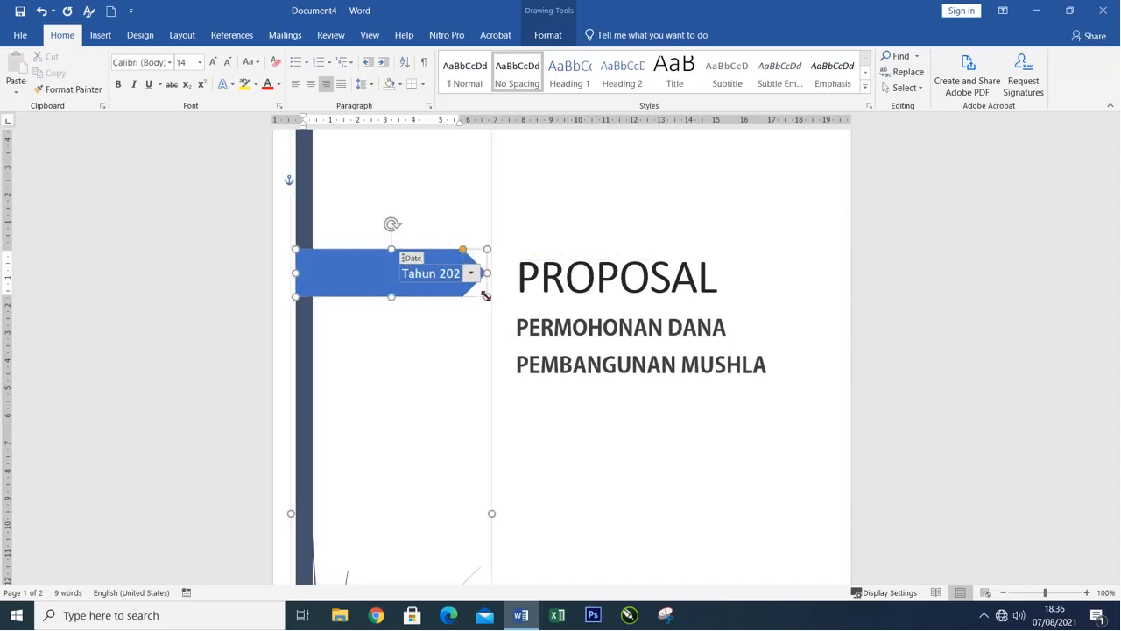
{"action": "type", "text": "1"}
{"action": "left_click", "coordinate": [482, 190]}
Replace the author line at the foot of the cover page with the street address and delete the company name placeholder.
{"action": "scroll", "coordinate": [543, 346], "scroll_direction": "down", "scroll_amount": 5}
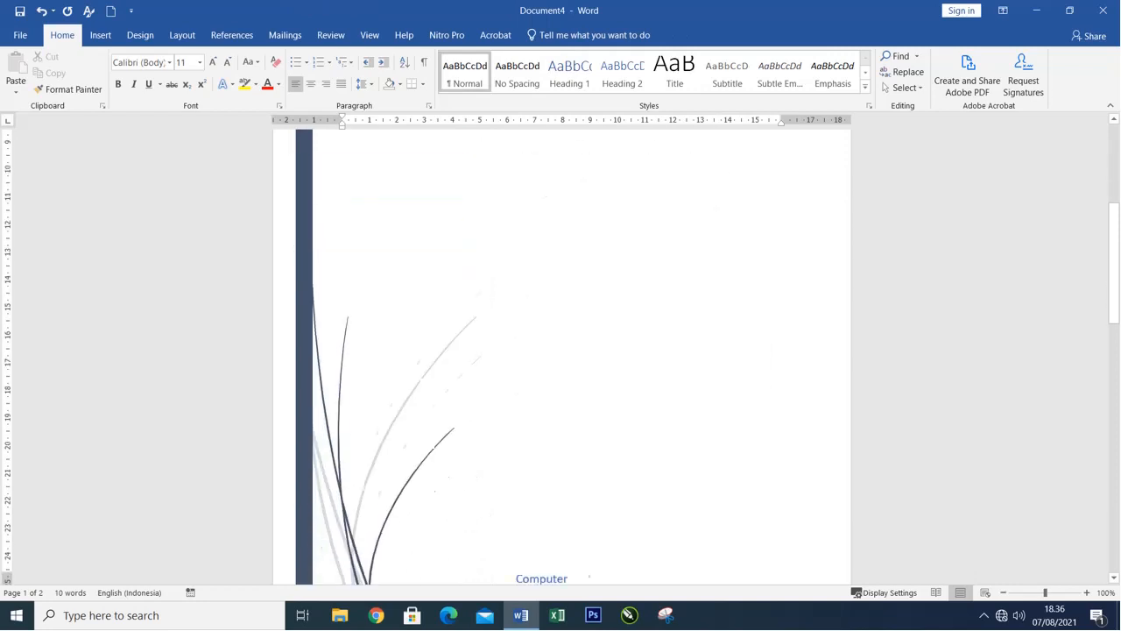
{"action": "scroll", "coordinate": [443, 371], "scroll_direction": "down", "scroll_amount": 5}
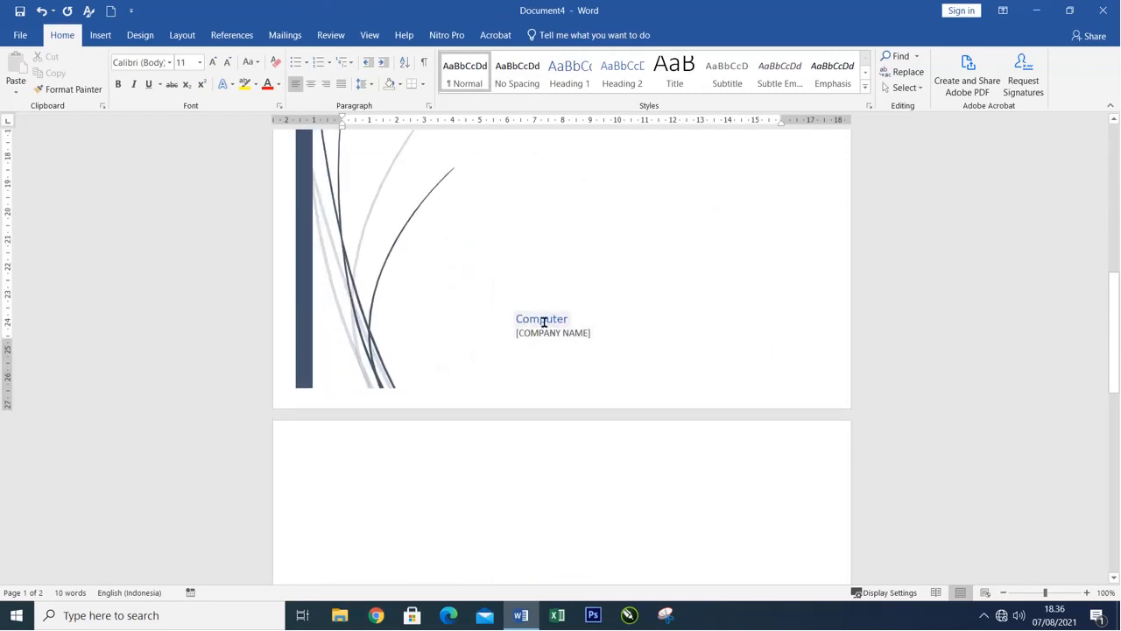
{"action": "left_click", "coordinate": [544, 323]}
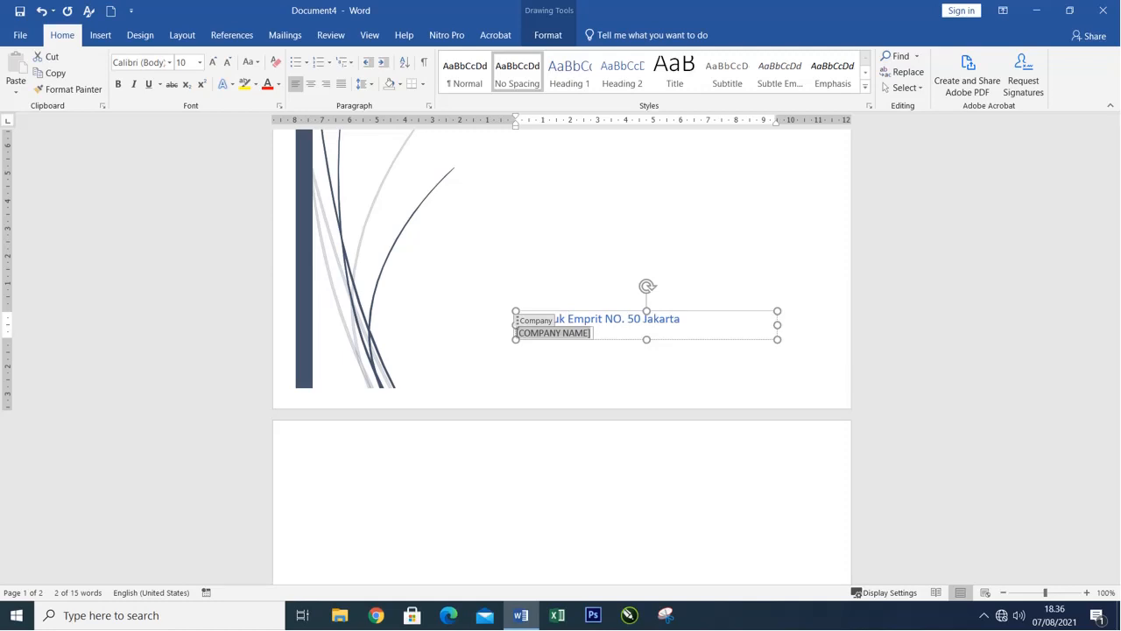
{"action": "key", "text": "Delete"}
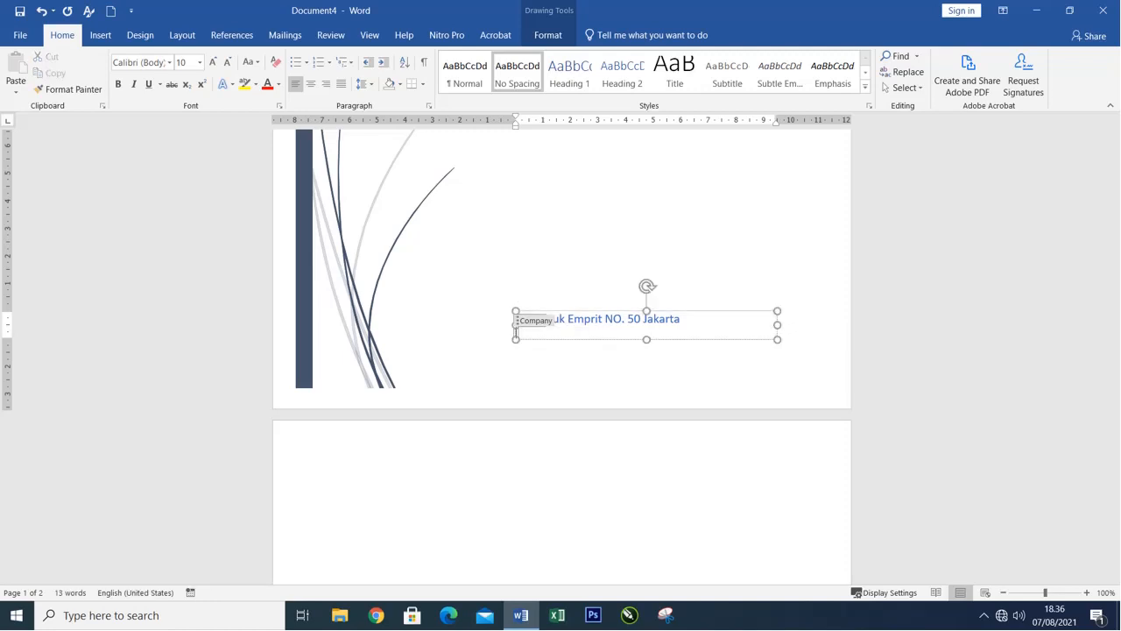
{"action": "key", "text": "ctrl+Home"}
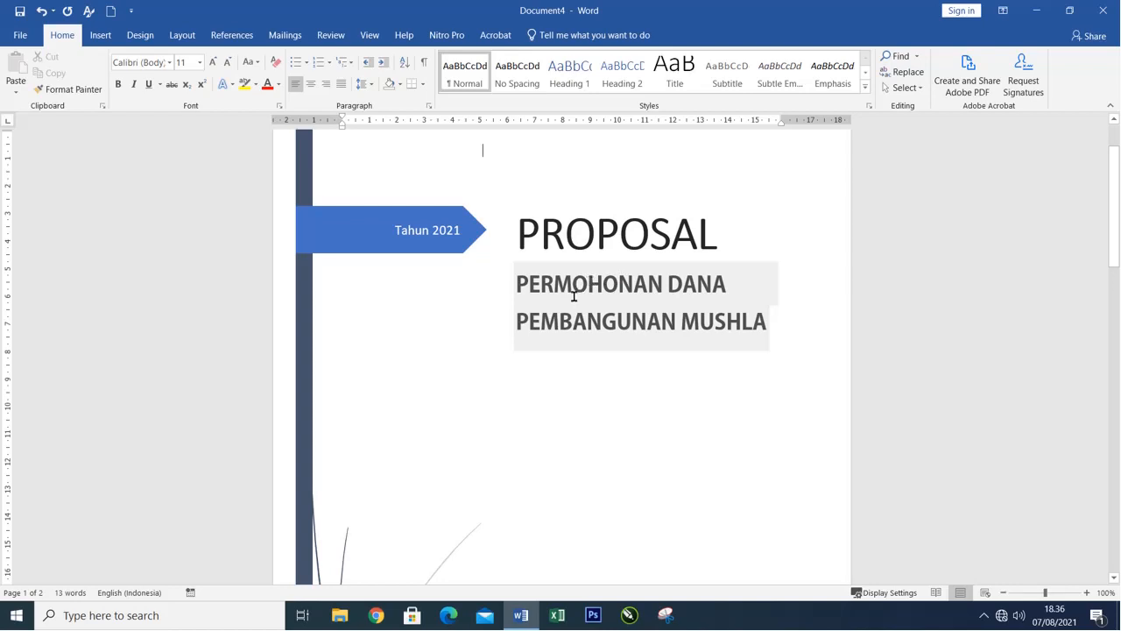
Try placing a built-in Simple Text Box in the empty area below the subtitle, and delete it.
{"action": "scroll", "coordinate": [574, 307], "scroll_direction": "down", "scroll_amount": 5}
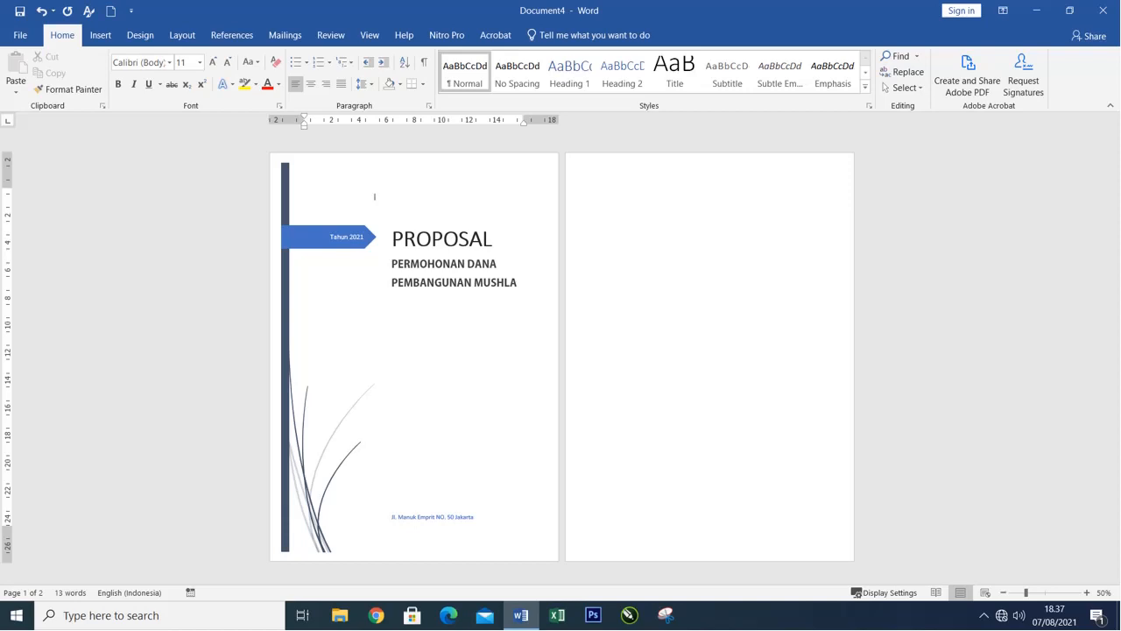
{"action": "left_click", "coordinate": [100, 35]}
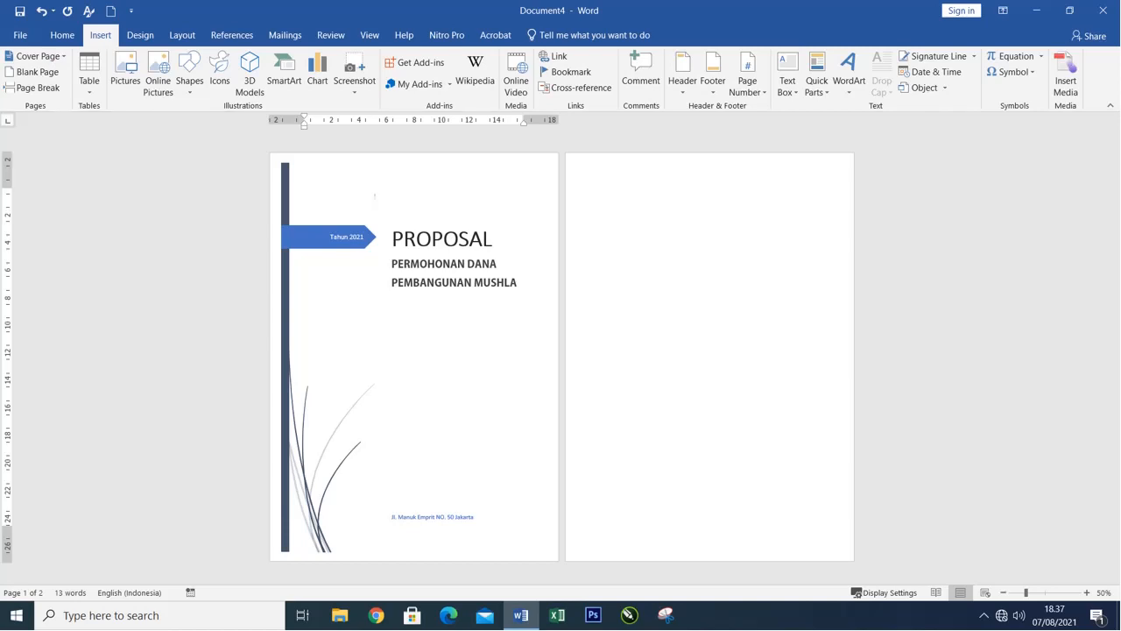
{"action": "left_click", "coordinate": [425, 282]}
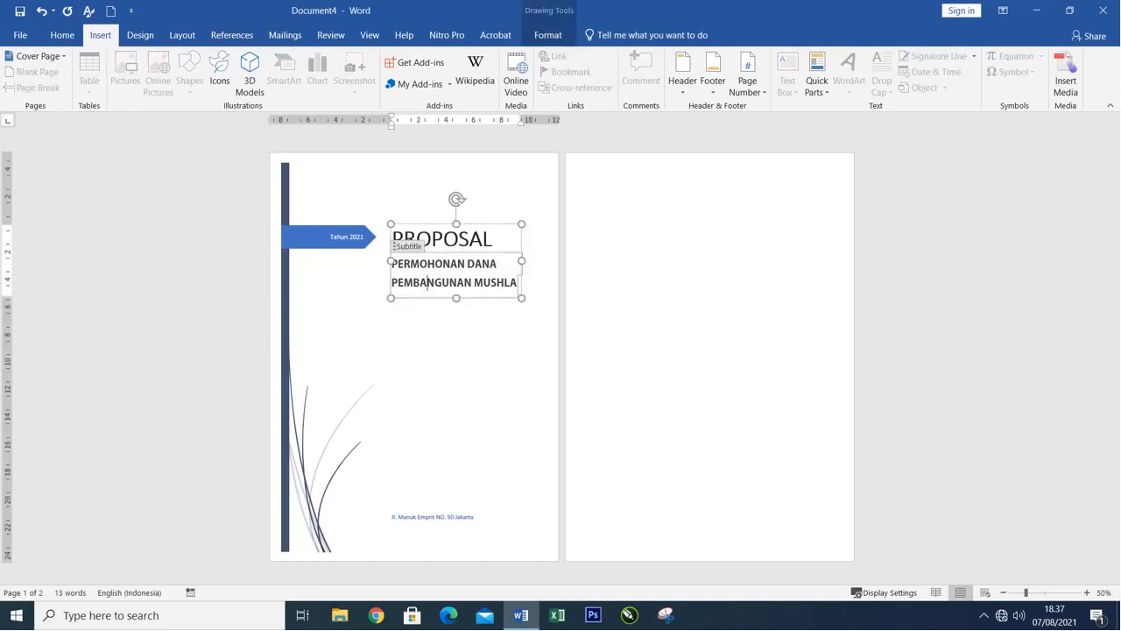
{"action": "left_click", "coordinate": [375, 194]}
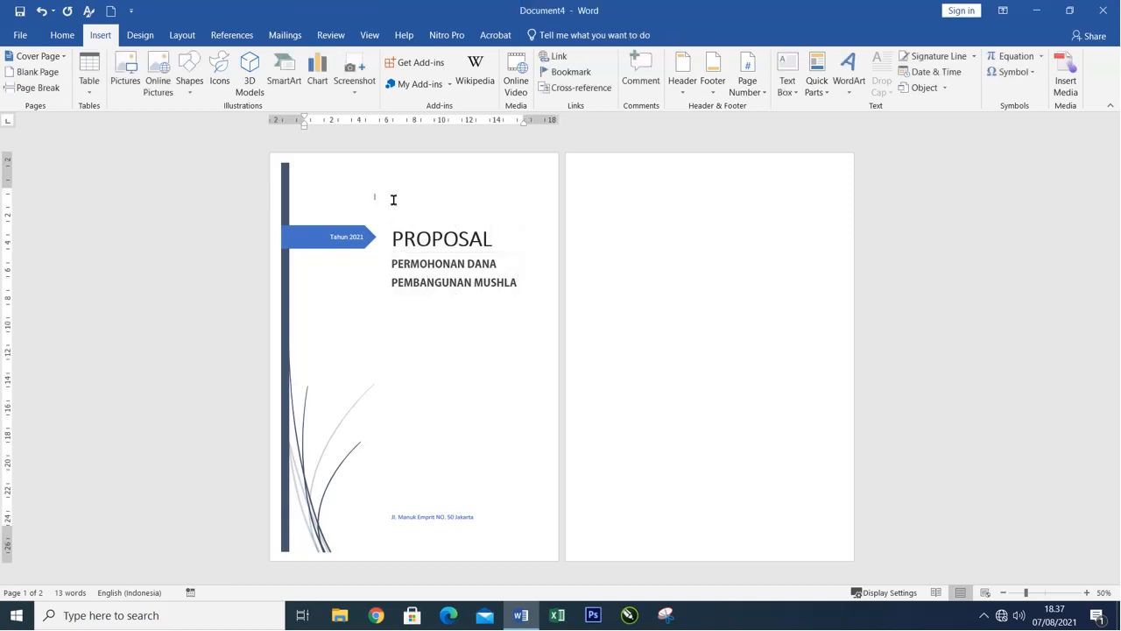
{"action": "left_click", "coordinate": [787, 74]}
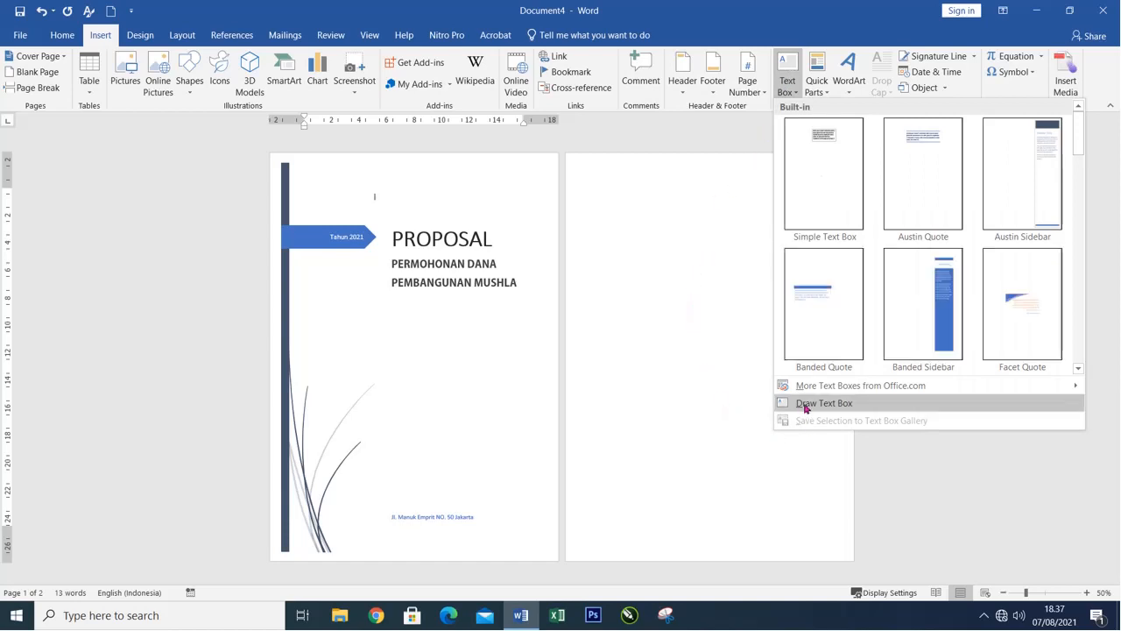
{"action": "left_click", "coordinate": [815, 139]}
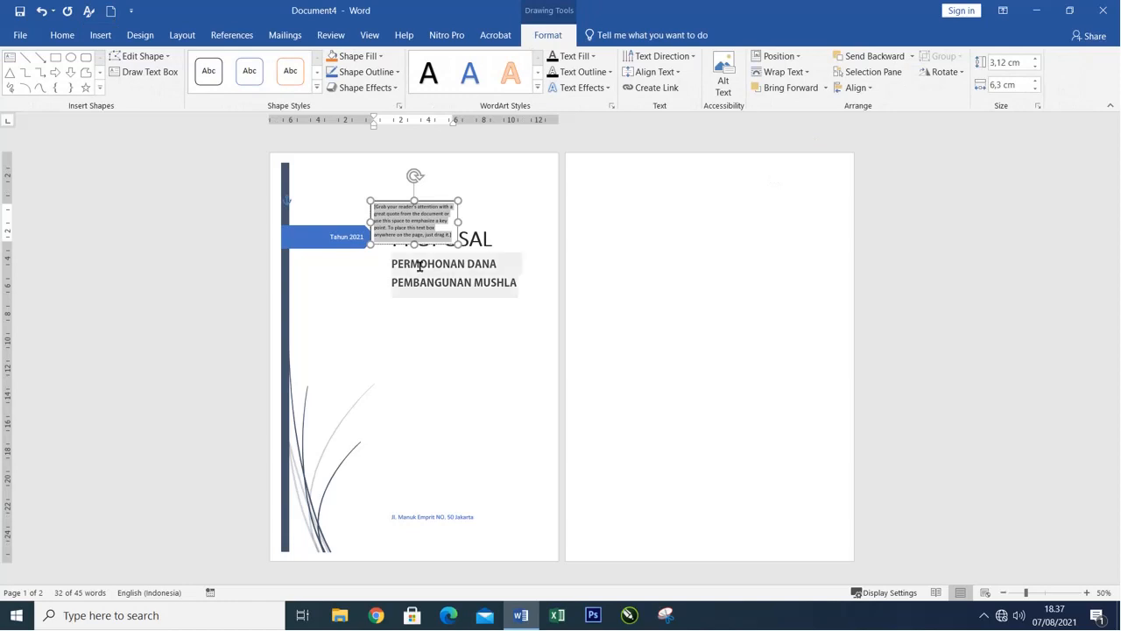
{"action": "left_click_drag", "start_coordinate": [430, 249], "coordinate": [451, 387]}
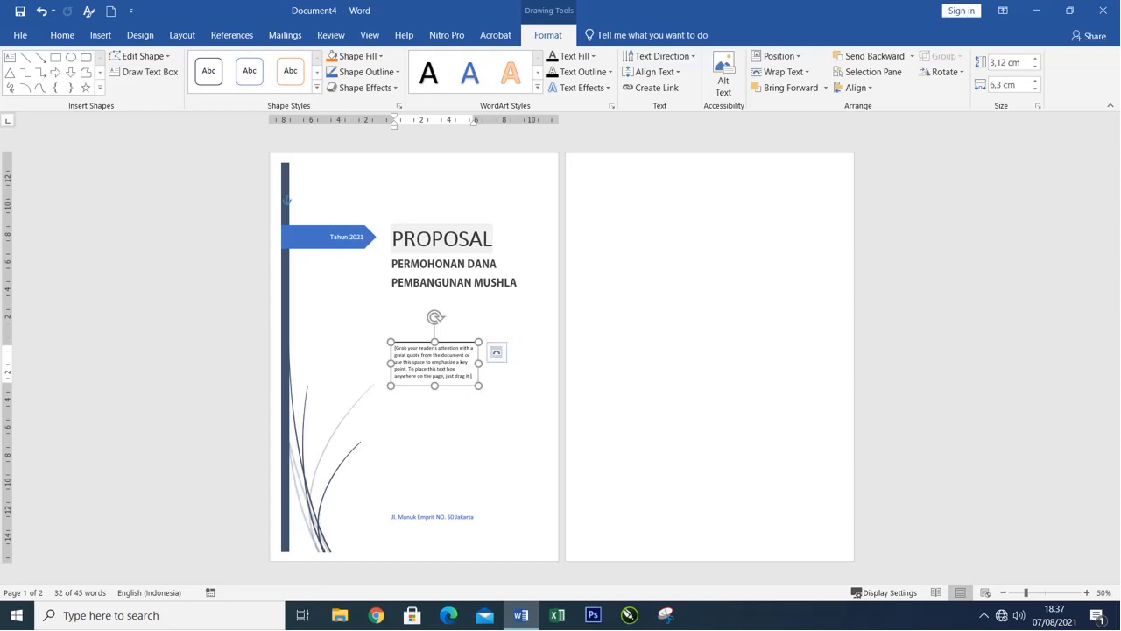
{"action": "key", "text": "Delete"}
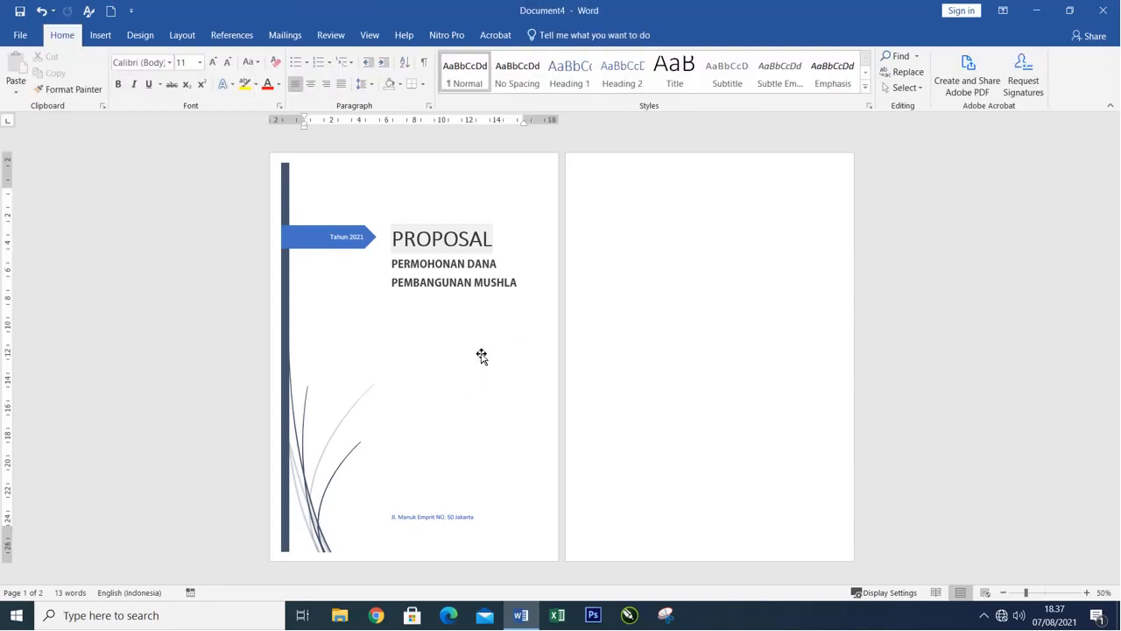
Draw a text box about 4.49 cm high and 9.78 cm wide below the subtitle, containing Diajukan Oleh Remaja Mushola Al HIkmah.
{"action": "left_click", "coordinate": [100, 35]}
{"action": "left_click", "coordinate": [785, 87]}
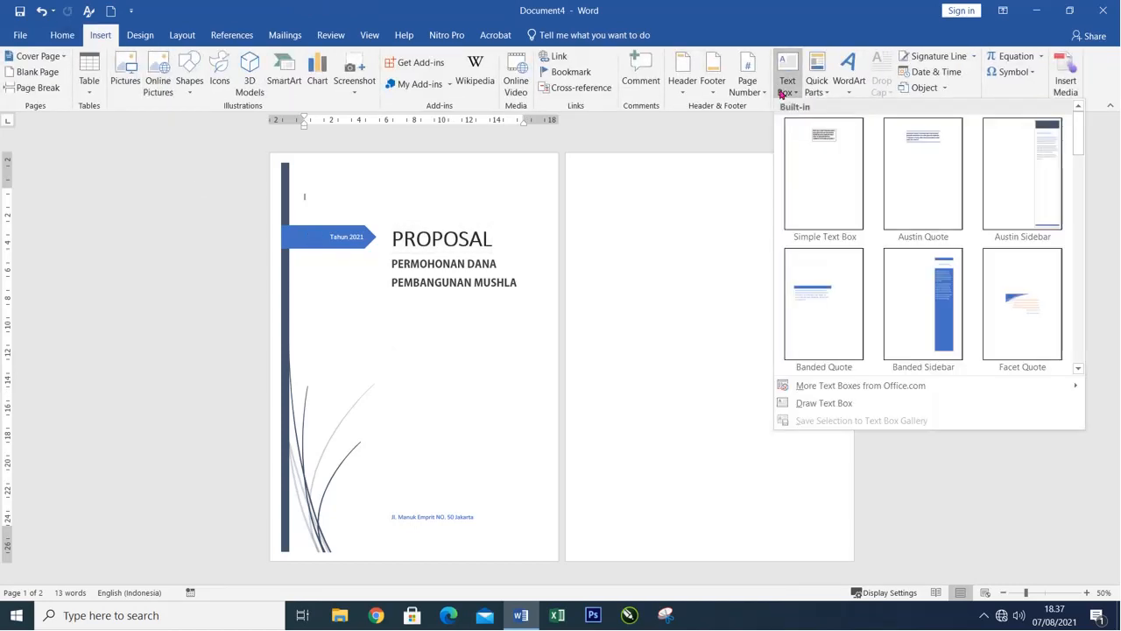
{"action": "left_click", "coordinate": [823, 404]}
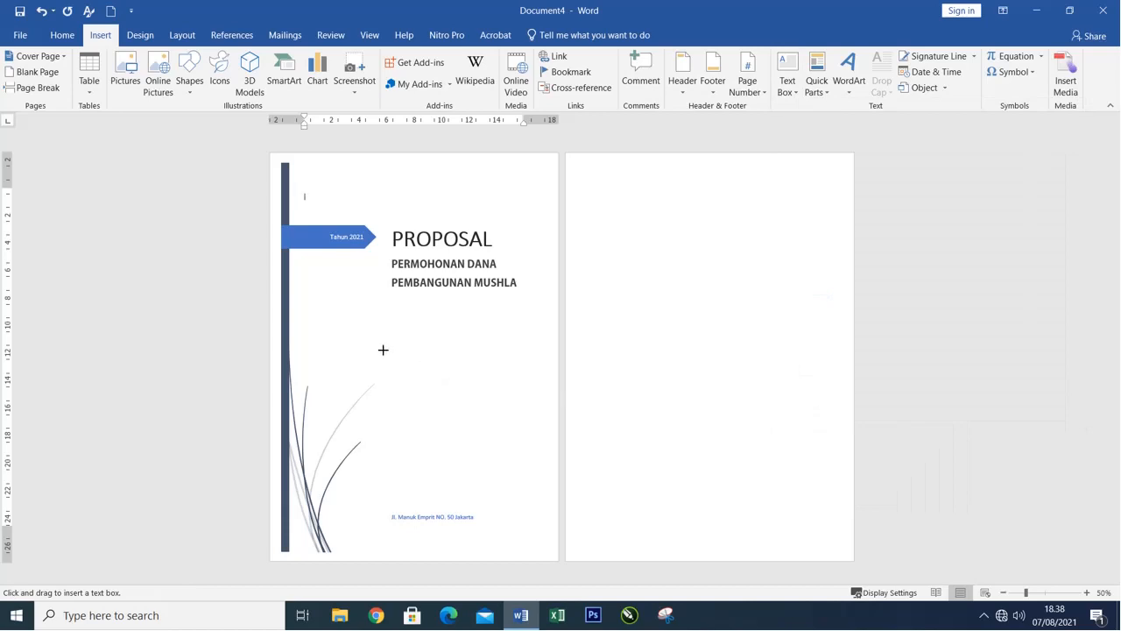
{"action": "mouse_move", "coordinate": [383, 349]}
{"action": "left_mouse_down"}
{"action": "mouse_move", "coordinate": [394, 368]}
{"action": "mouse_move", "coordinate": [491, 413]}
{"action": "mouse_move", "coordinate": [518, 411]}
{"action": "left_mouse_up"}
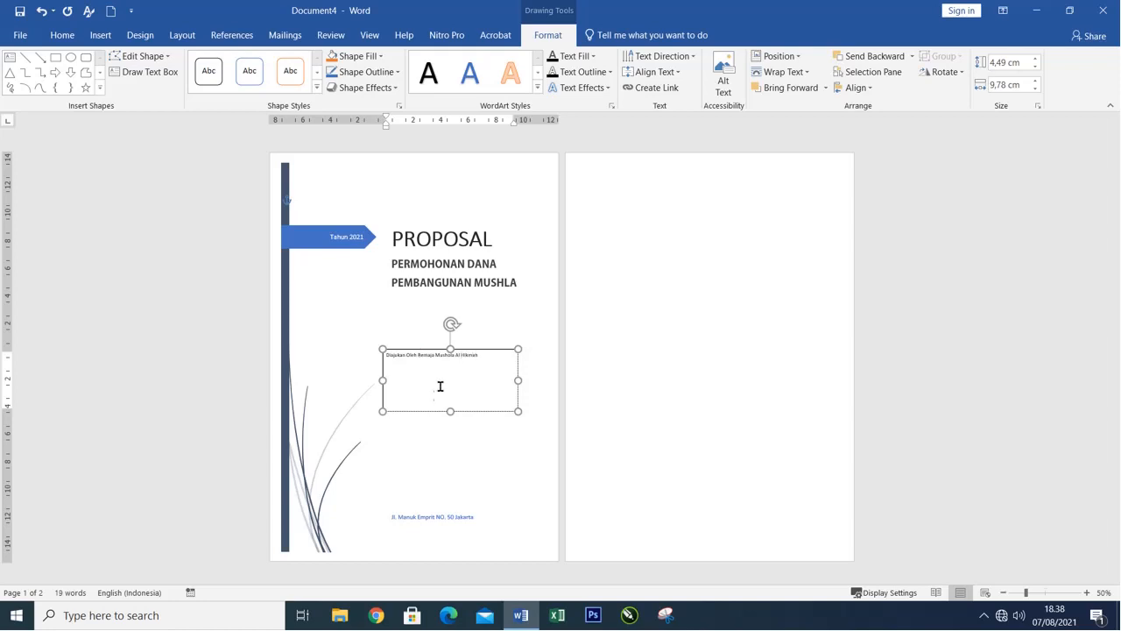
Format the text box's text in bold at 18 pt and break the line before Remaja.
{"action": "scroll", "coordinate": [438, 386], "scroll_direction": "up", "scroll_amount": 6, "text": "ctrl"}
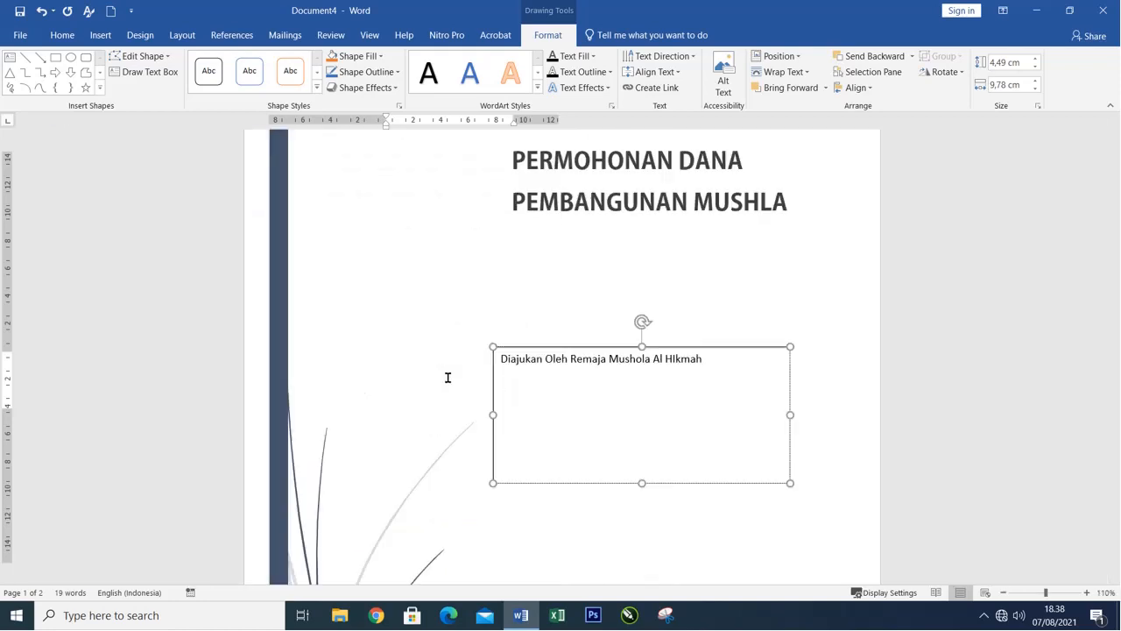
{"action": "left_click", "coordinate": [611, 361]}
{"action": "left_click_drag", "start_coordinate": [504, 364], "coordinate": [718, 381]}
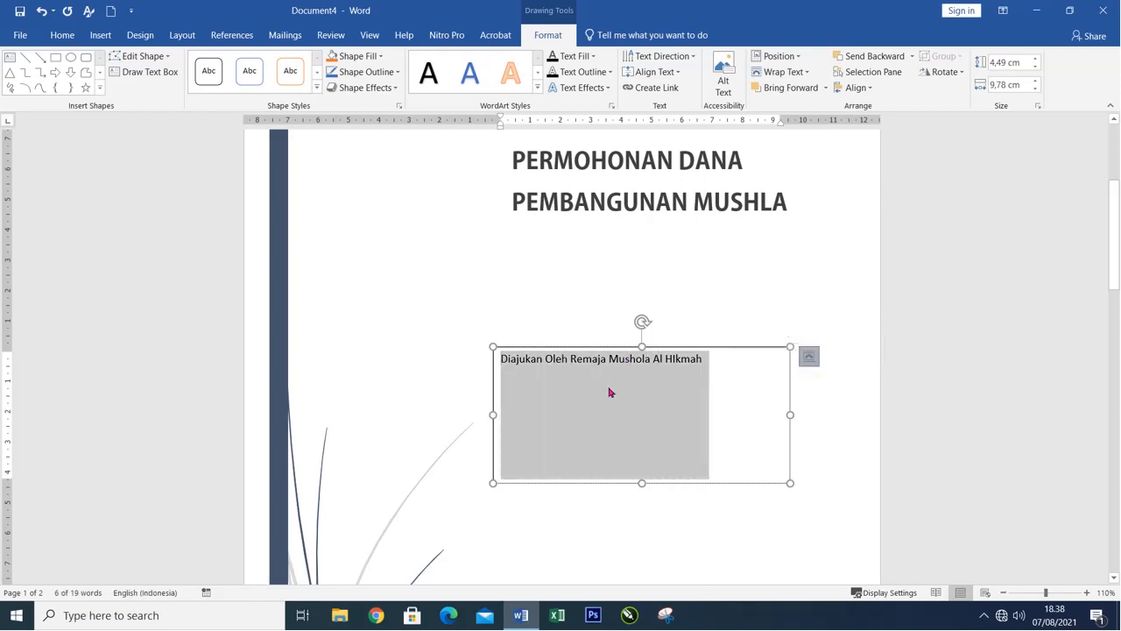
{"action": "left_click", "coordinate": [60, 38]}
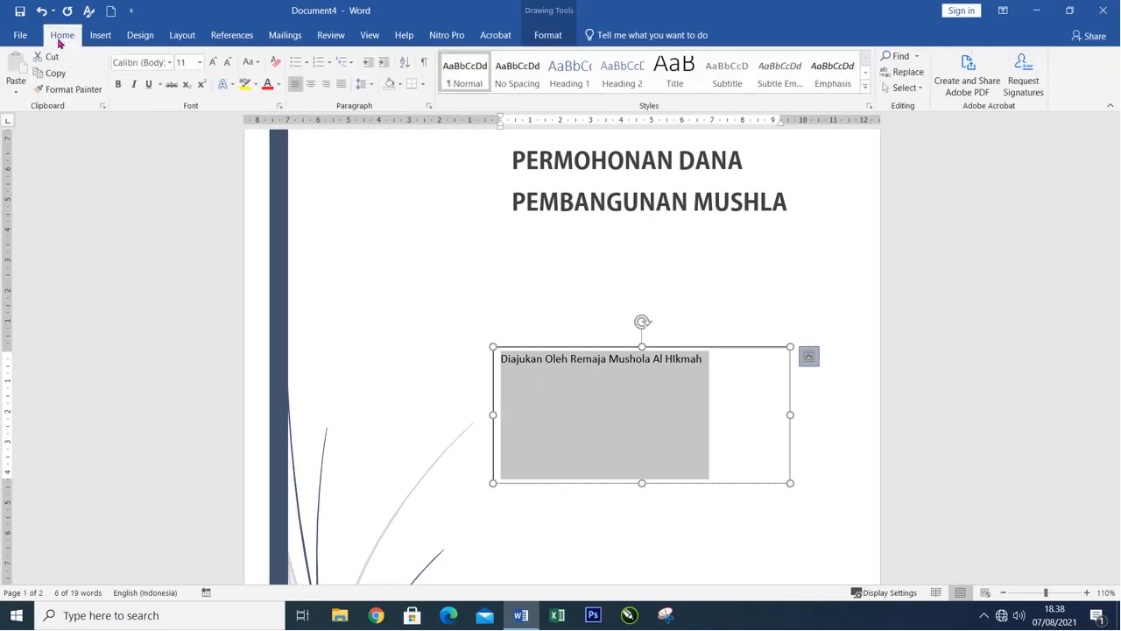
{"action": "left_click", "coordinate": [213, 63]}
{"action": "left_click", "coordinate": [213, 62]}
{"action": "left_click", "coordinate": [213, 62]}
{"action": "left_click", "coordinate": [212, 62]}
{"action": "key", "text": "ctrl+b"}
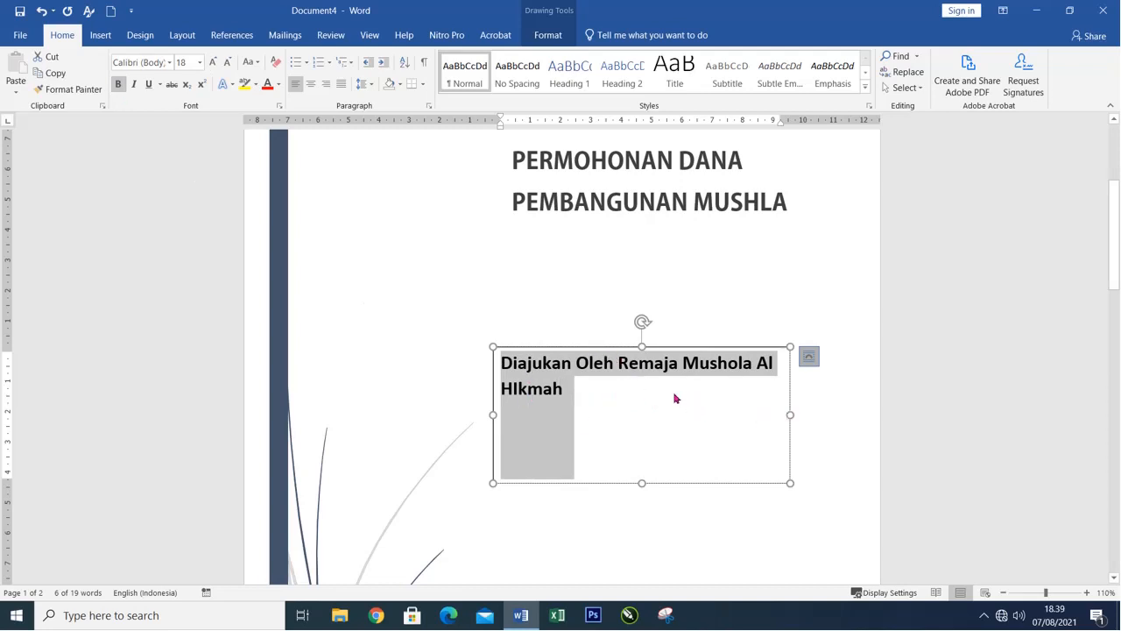
{"action": "left_click", "coordinate": [619, 365]}
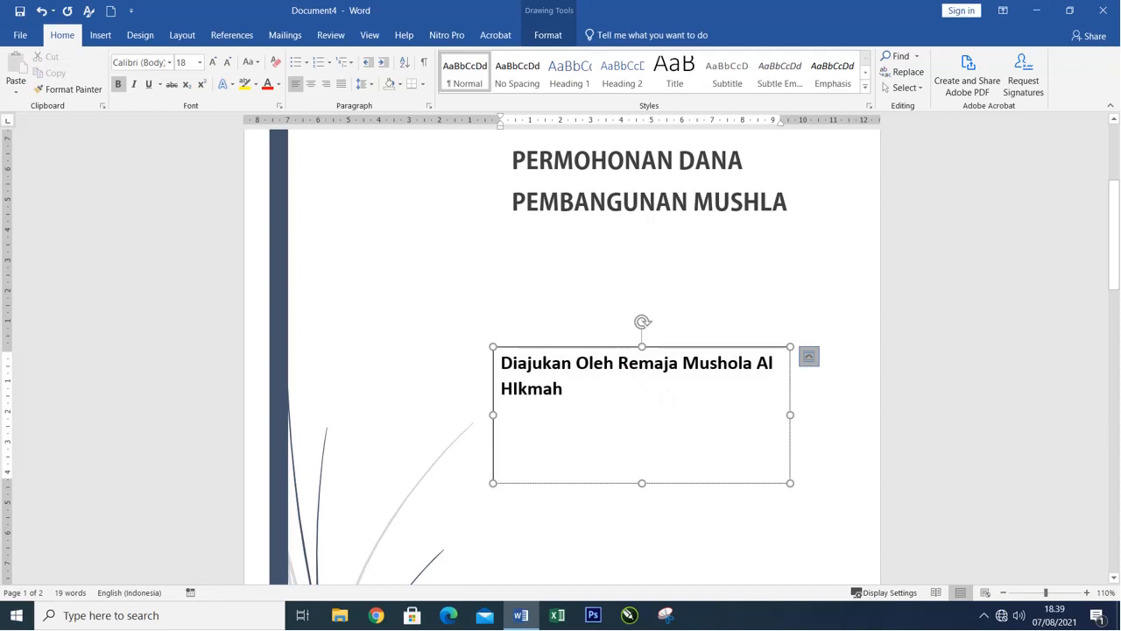
{"action": "key", "text": "Return"}
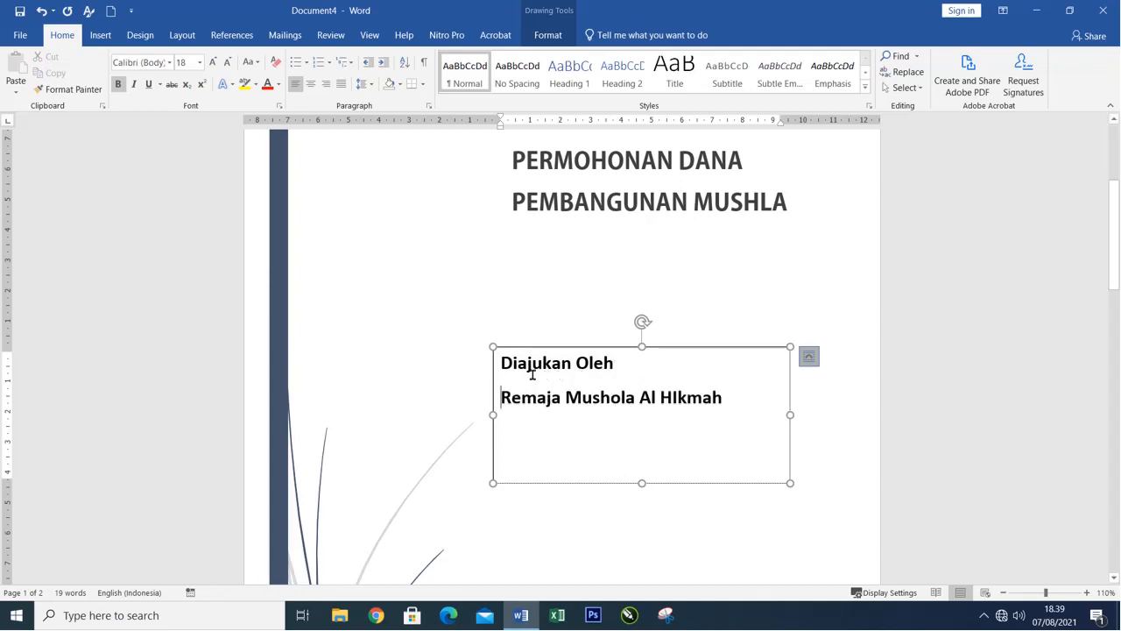
Convert both lines in the text box to uppercase and center them.
{"action": "left_click_drag", "start_coordinate": [504, 363], "coordinate": [763, 409]}
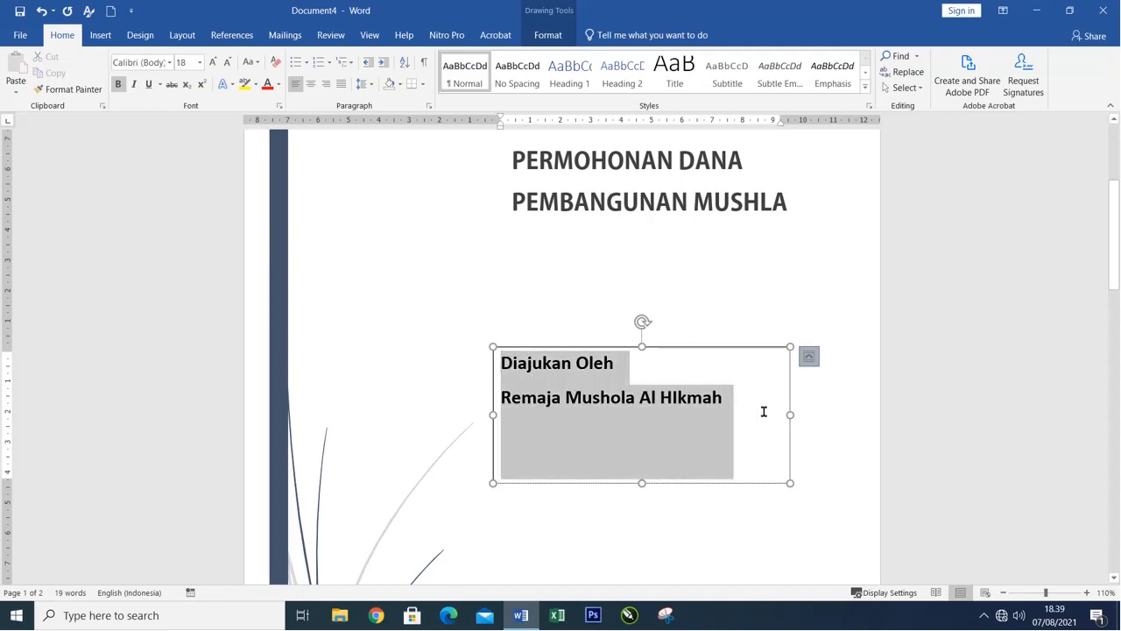
{"action": "left_click", "coordinate": [256, 63]}
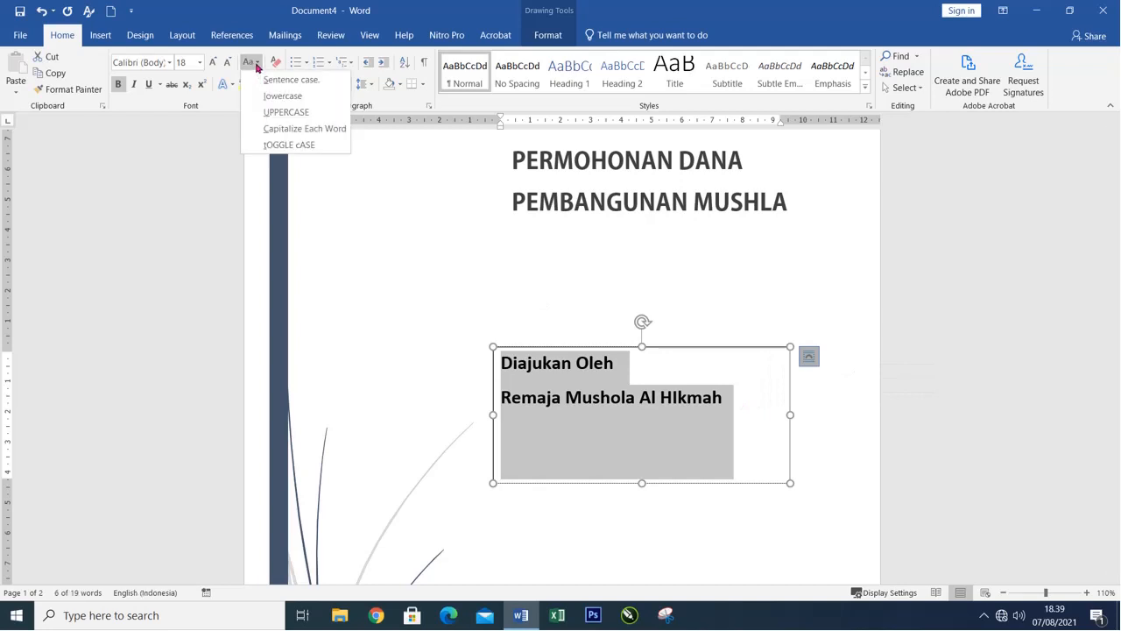
{"action": "left_click", "coordinate": [272, 113]}
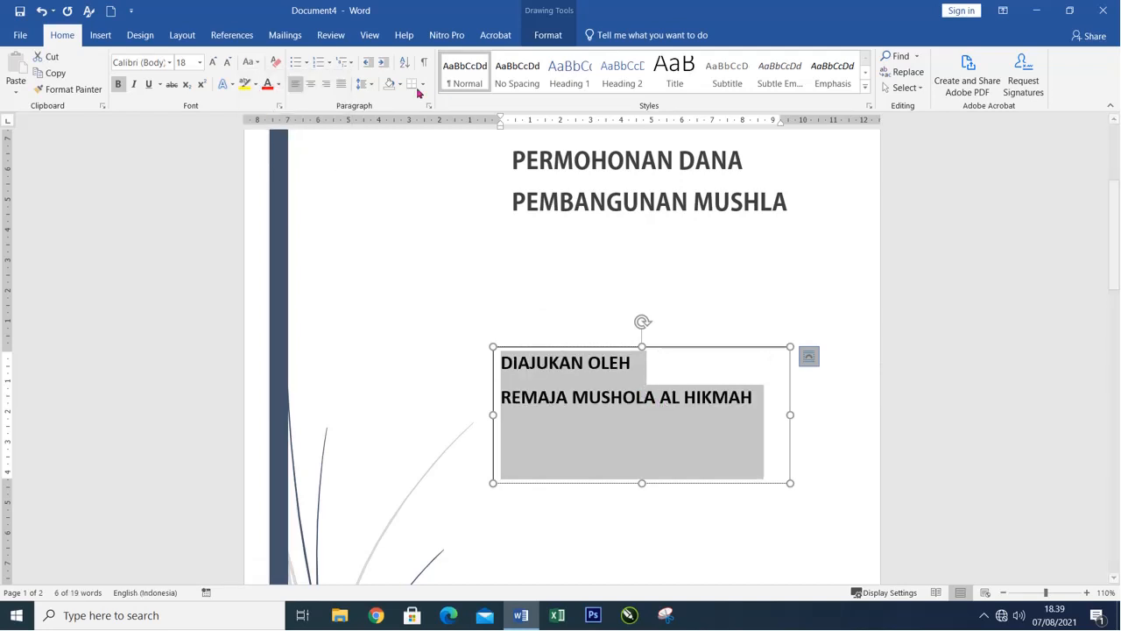
{"action": "left_click", "coordinate": [310, 83]}
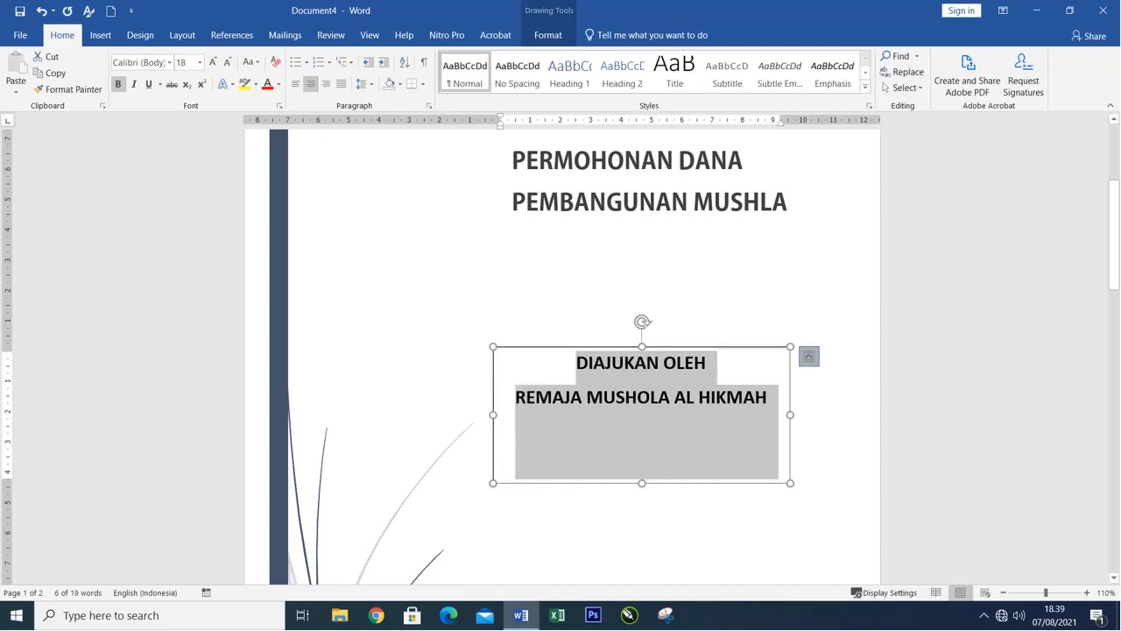
Set the text box around DIAJUKAN OLEH REMAJA MUSHOLA AL HIKMAH to No Outline.
{"action": "left_click", "coordinate": [568, 334]}
{"action": "scroll", "coordinate": [578, 350], "scroll_direction": "down", "scroll_amount": 3}
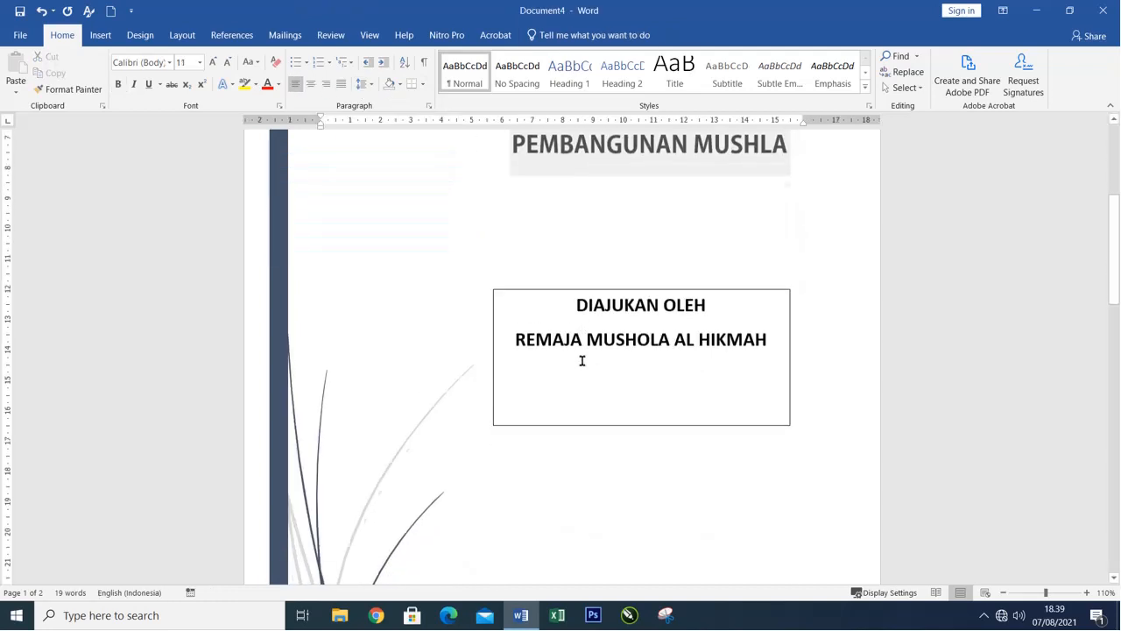
{"action": "left_click", "coordinate": [629, 394]}
{"action": "left_click", "coordinate": [587, 331]}
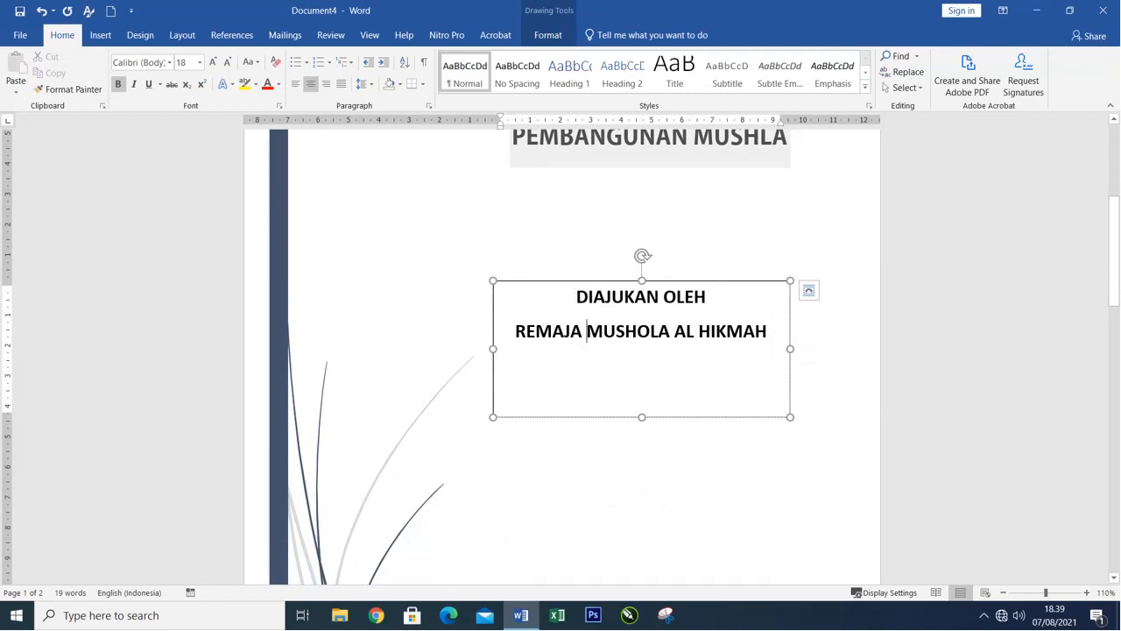
{"action": "left_click", "coordinate": [564, 237]}
{"action": "scroll", "coordinate": [564, 237], "scroll_direction": "down", "scroll_amount": 2}
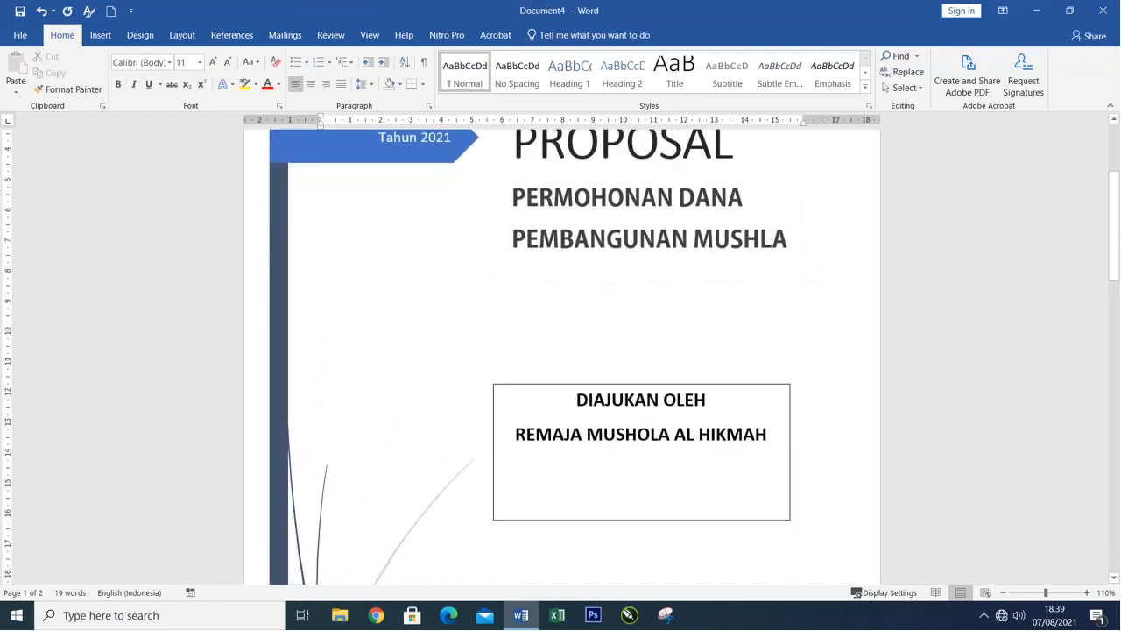
{"action": "left_click", "coordinate": [561, 388]}
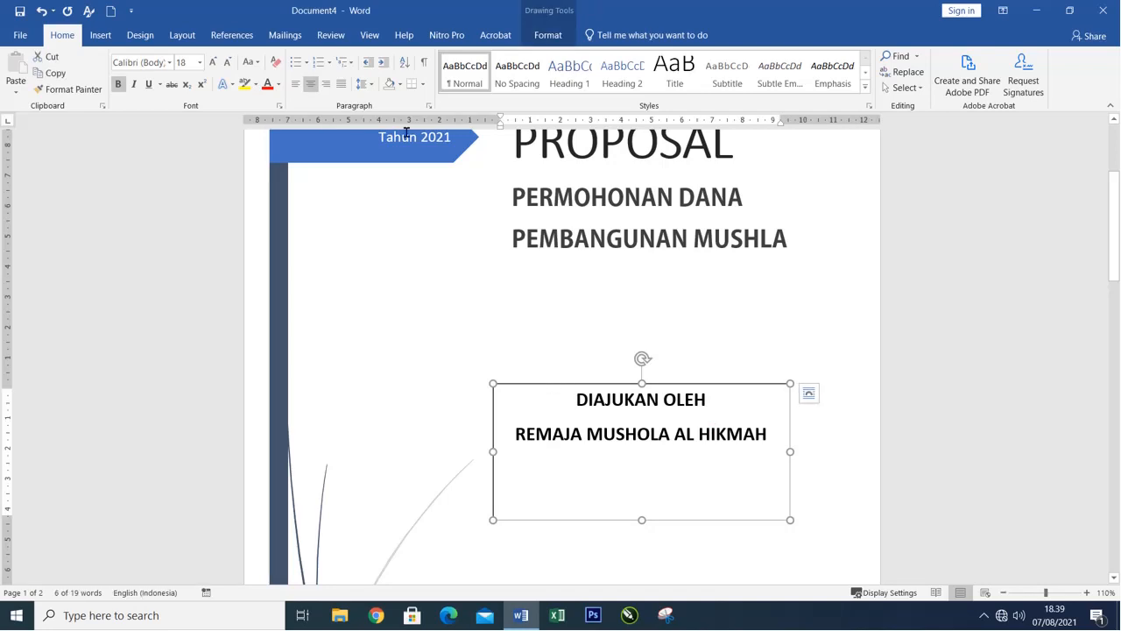
{"action": "left_click", "coordinate": [545, 36]}
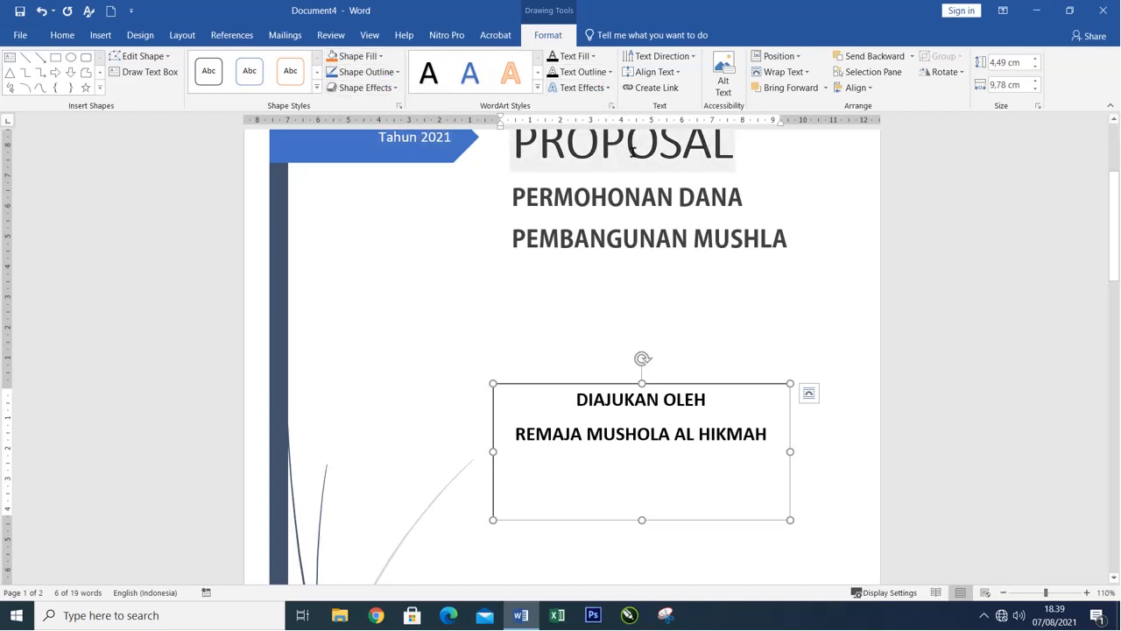
{"action": "left_click", "coordinate": [395, 73]}
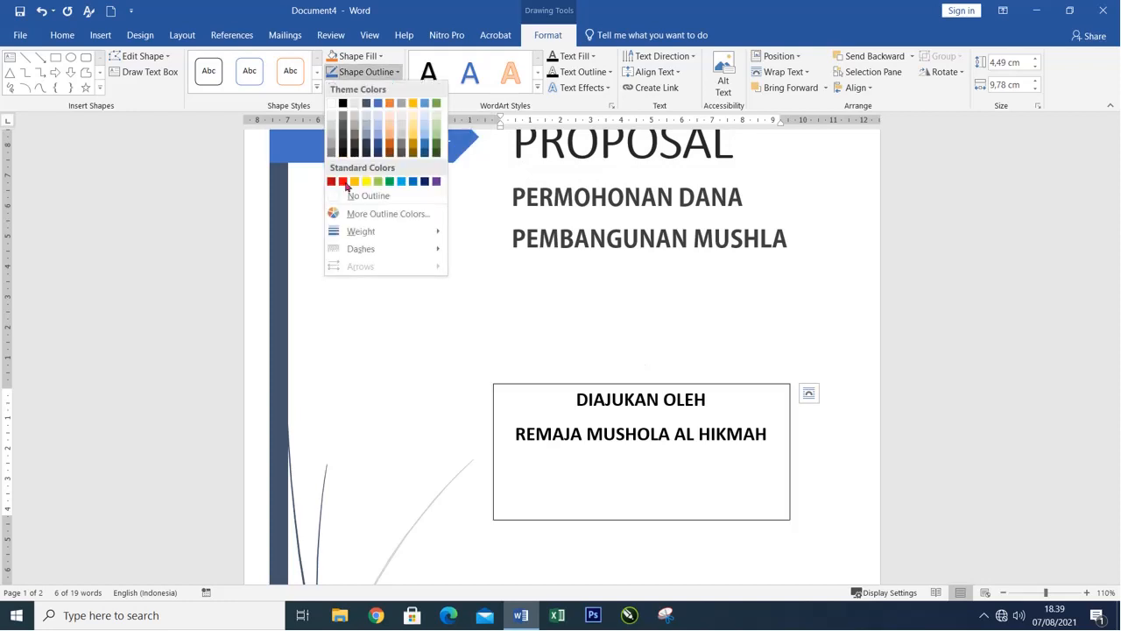
{"action": "left_click", "coordinate": [395, 197]}
{"action": "scroll", "coordinate": [623, 318], "scroll_direction": "up", "scroll_amount": 2}
{"action": "key", "text": "Escape"}
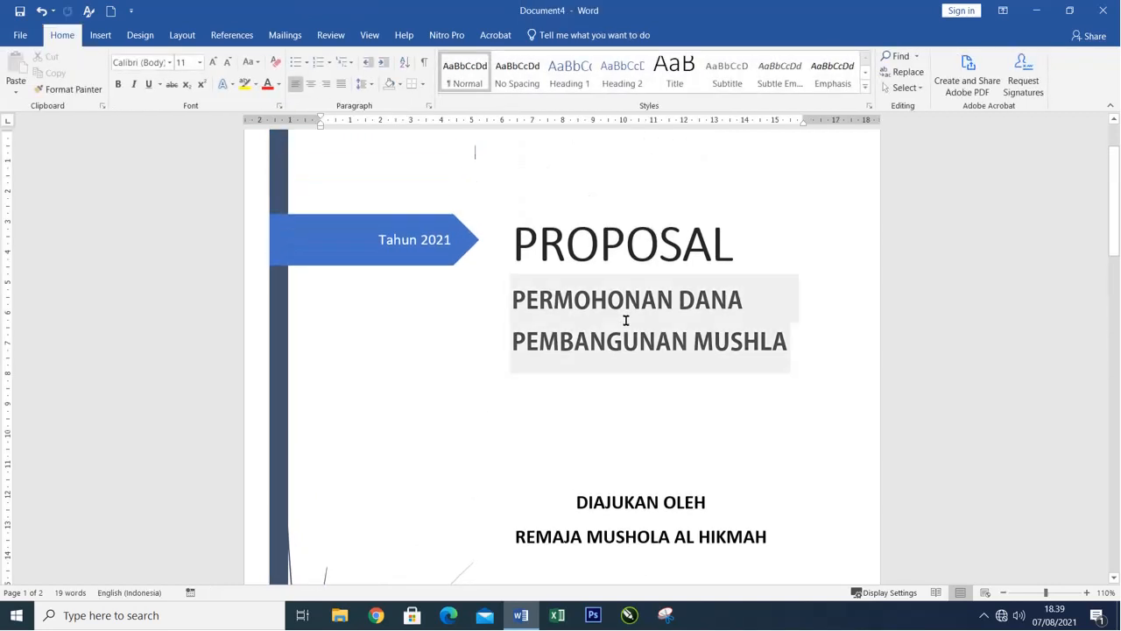
Apply the solid orange preset shape style to the Tahun 2021 arrow on the cover page.
{"action": "scroll", "coordinate": [644, 328], "scroll_direction": "down", "scroll_amount": 4}
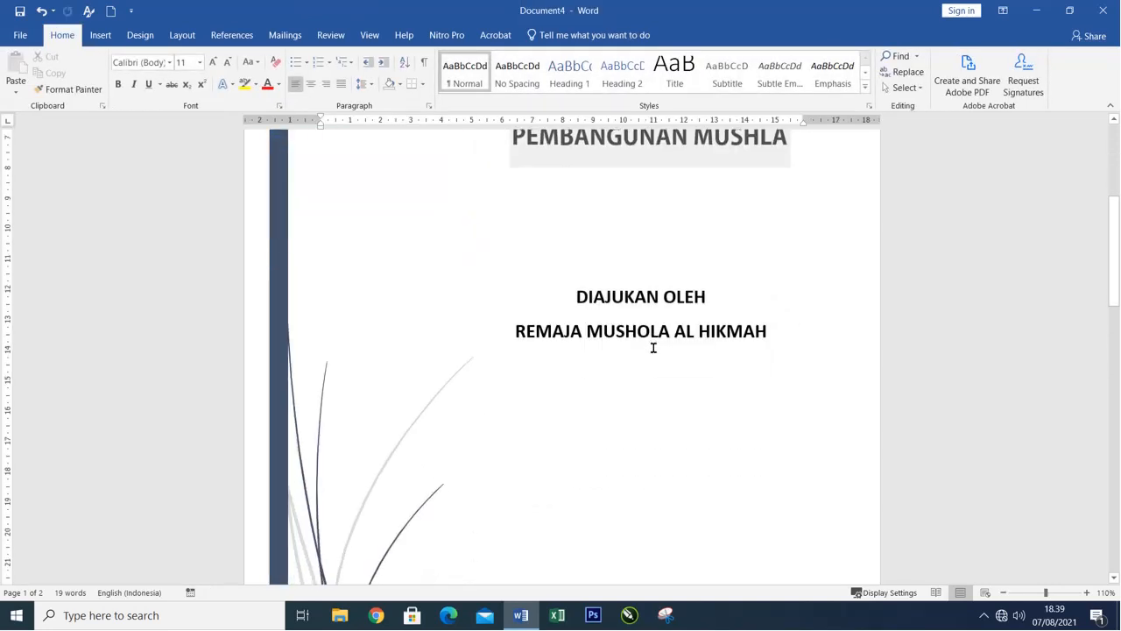
{"action": "scroll", "coordinate": [568, 357], "scroll_direction": "down", "scroll_amount": 4}
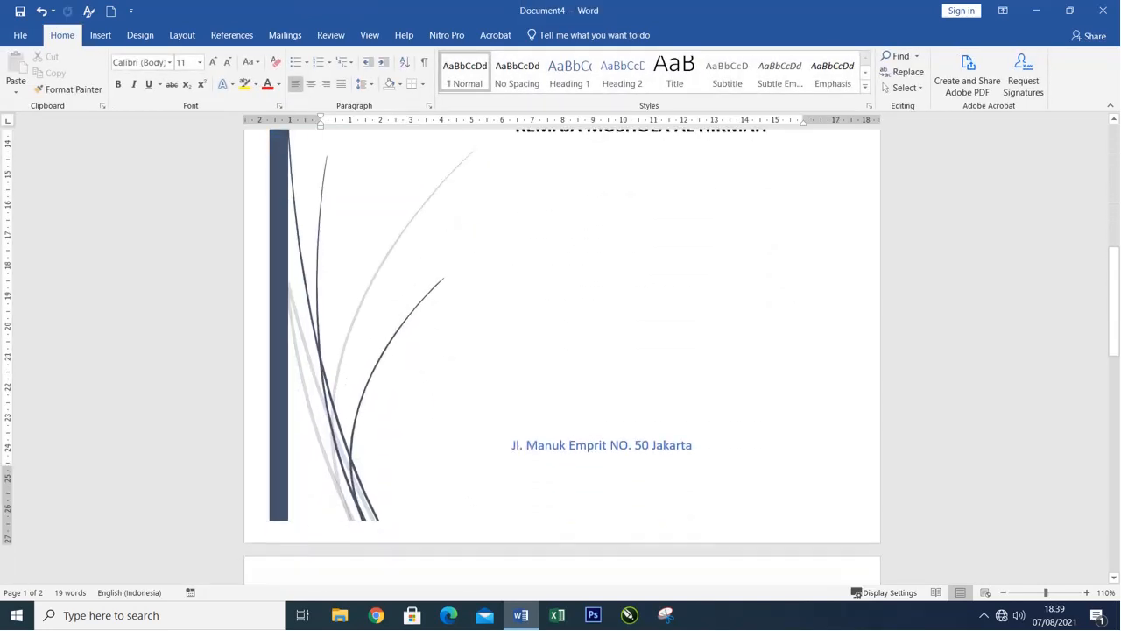
{"action": "scroll", "coordinate": [433, 296], "scroll_direction": "up", "scroll_amount": 8}
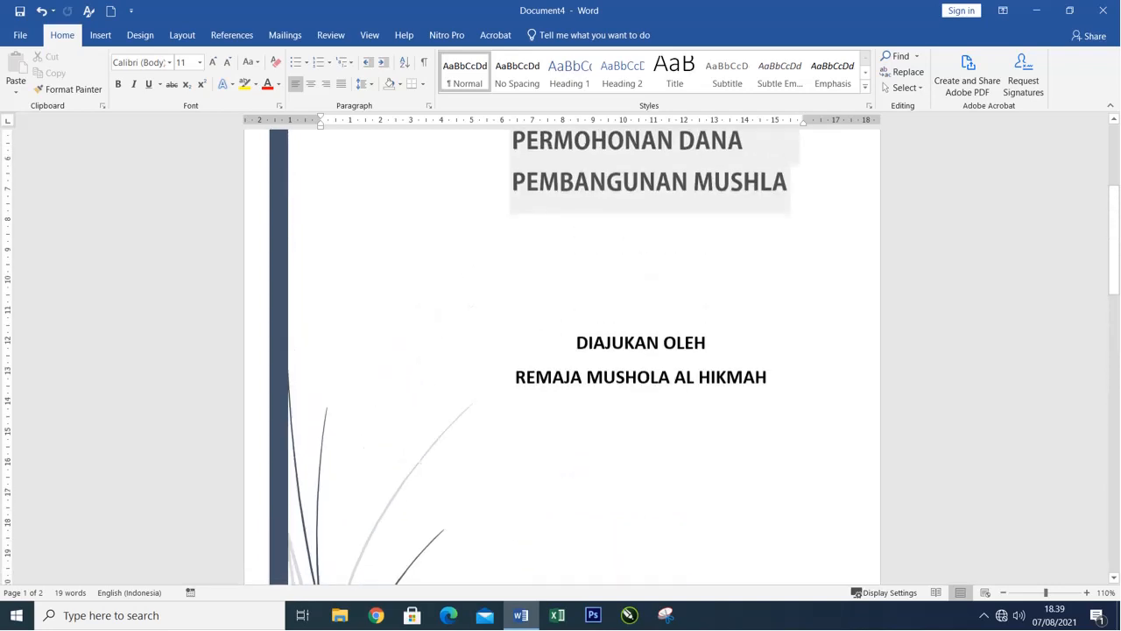
{"action": "left_click", "coordinate": [299, 254]}
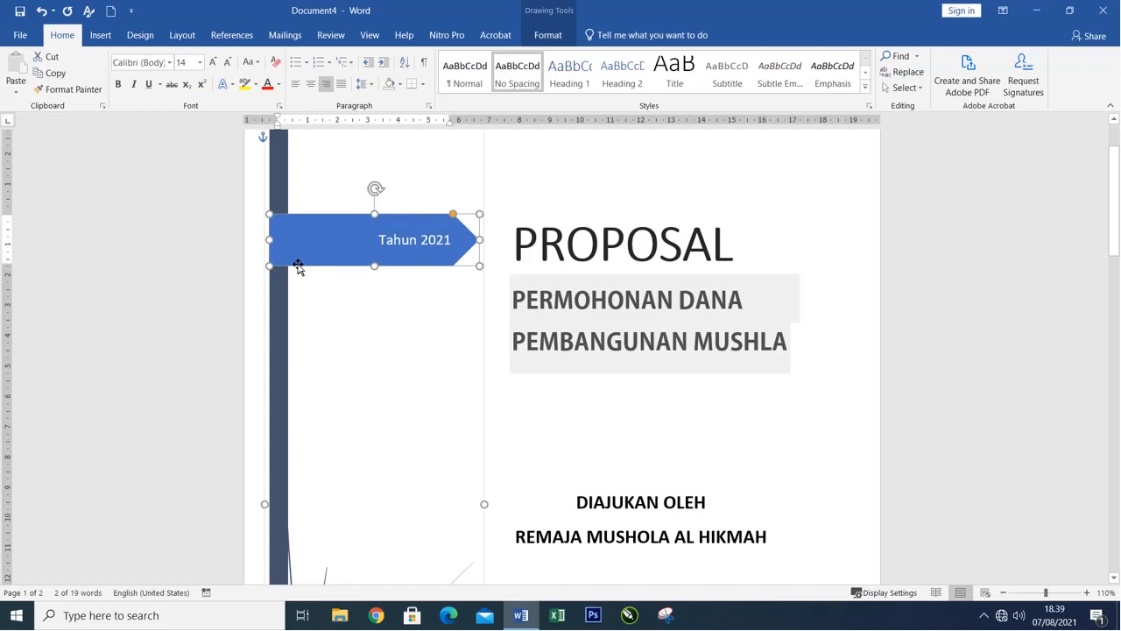
{"action": "left_click", "coordinate": [550, 37]}
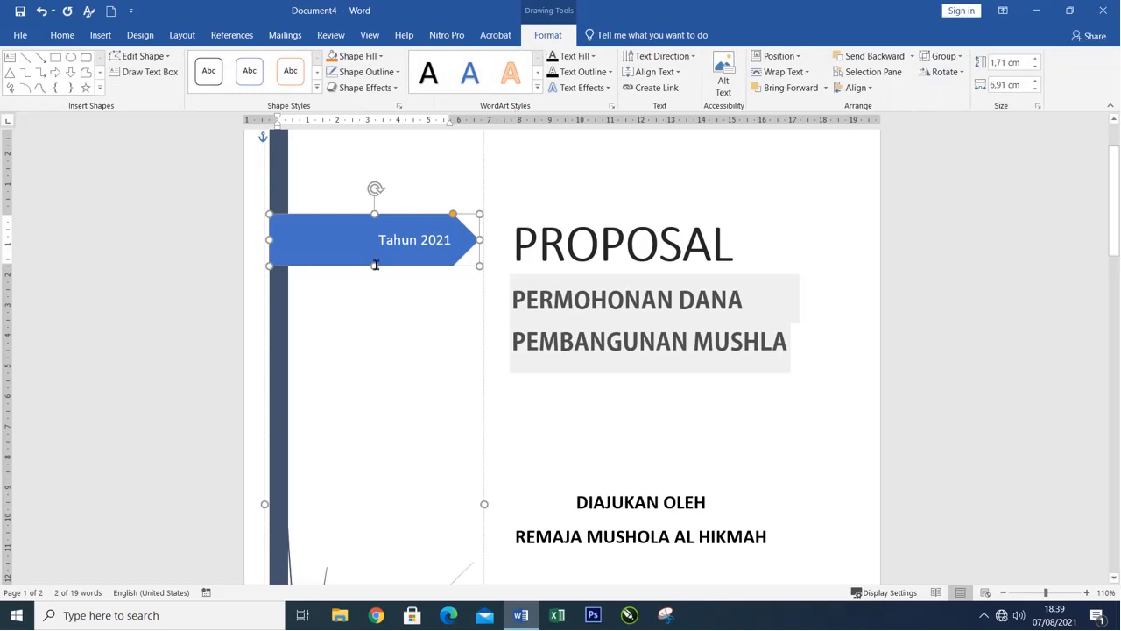
{"action": "scroll", "coordinate": [375, 265], "scroll_direction": "up", "scroll_amount": 2}
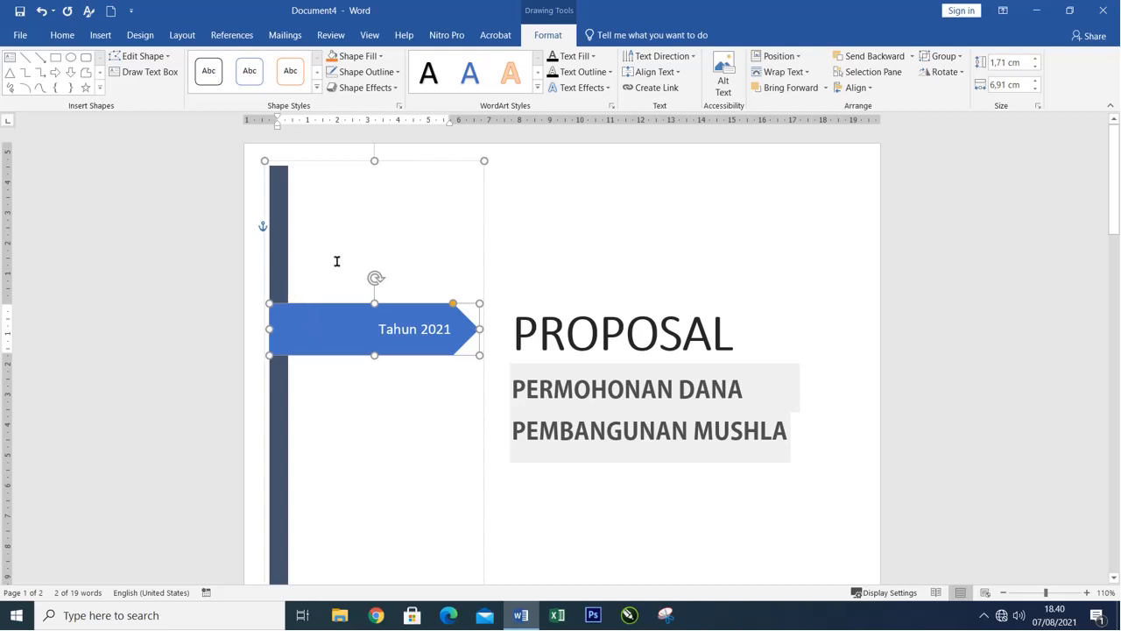
{"action": "scroll", "coordinate": [321, 295], "scroll_direction": "down", "scroll_amount": 2}
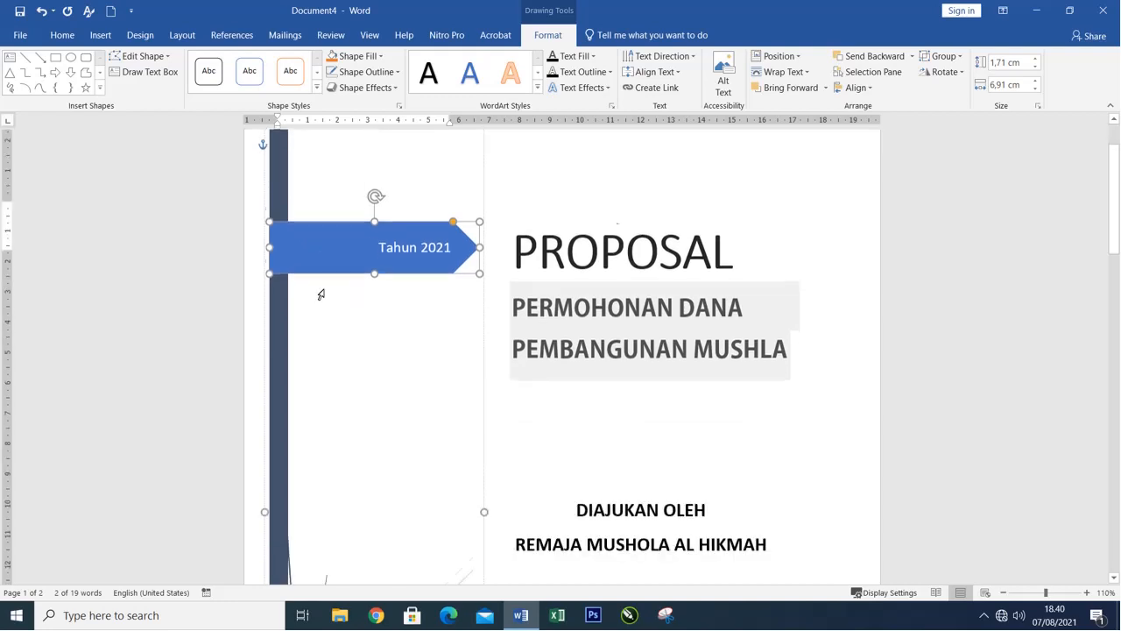
{"action": "scroll", "coordinate": [321, 294], "scroll_direction": "down", "scroll_amount": 1}
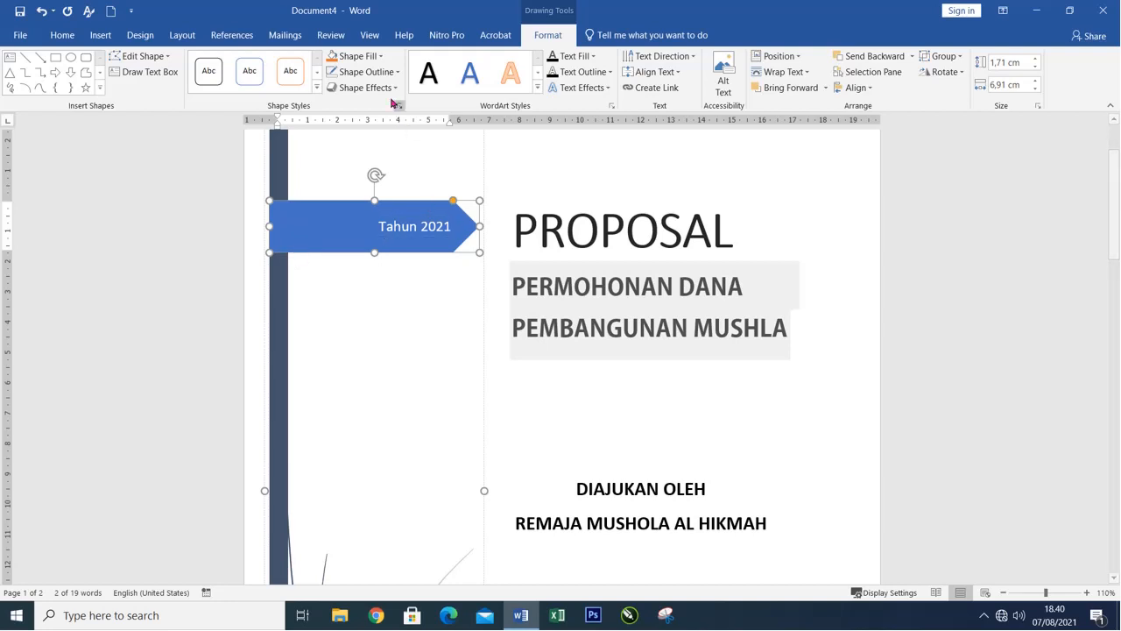
{"action": "left_click", "coordinate": [290, 72]}
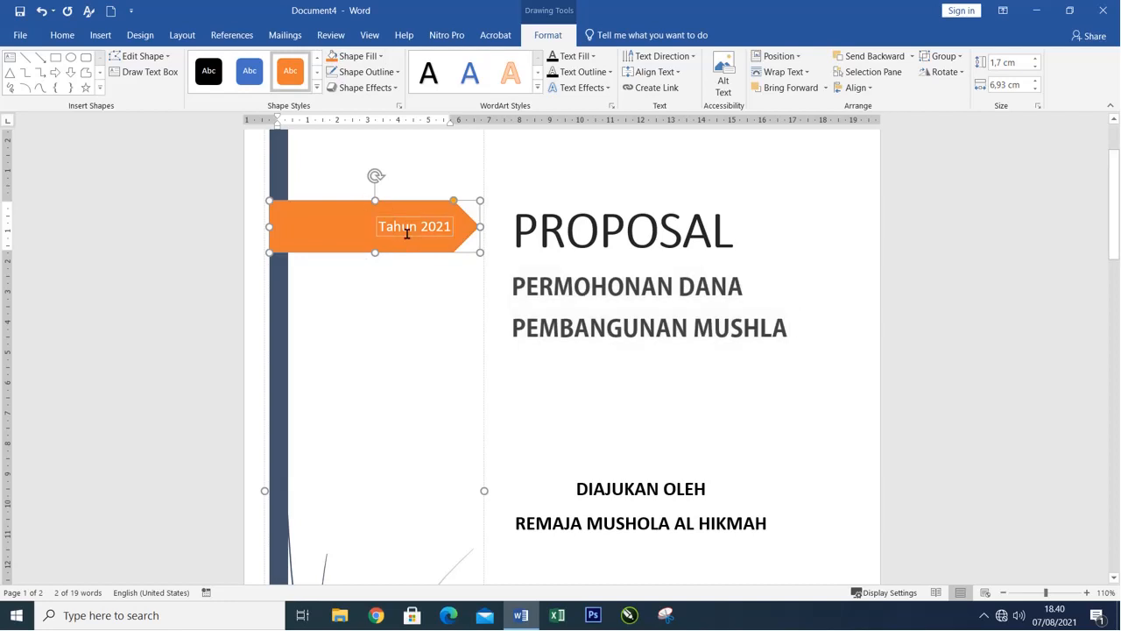
Fill the narrow vertical bar along the cover page's edge with the standard yellow color.
{"action": "left_click", "coordinate": [275, 349]}
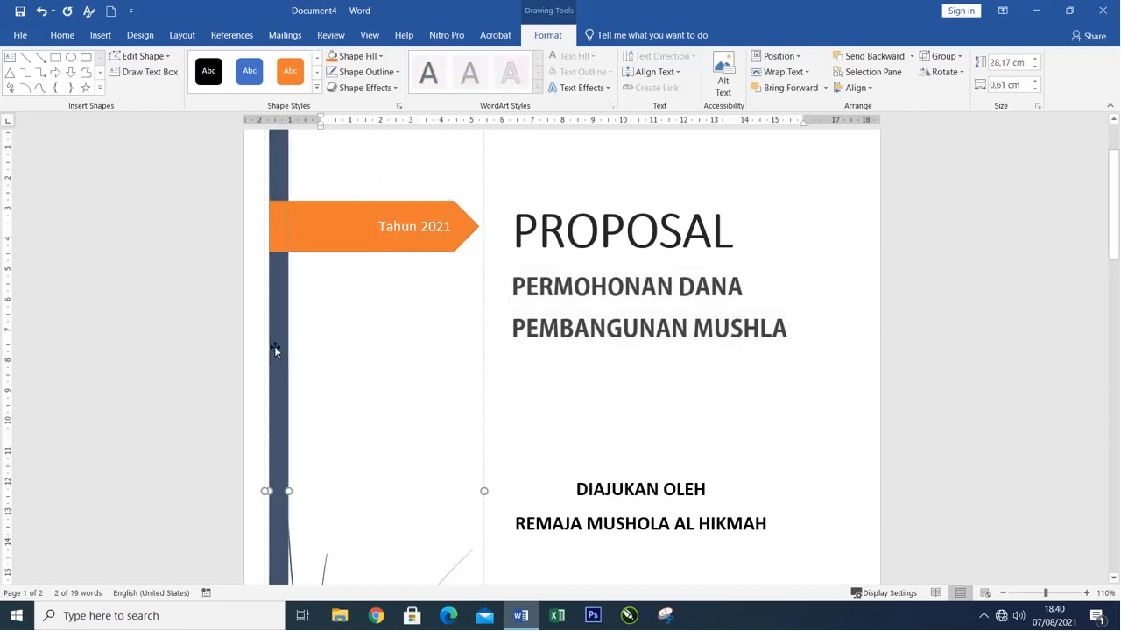
{"action": "scroll", "coordinate": [271, 263], "scroll_direction": "up", "scroll_amount": 2}
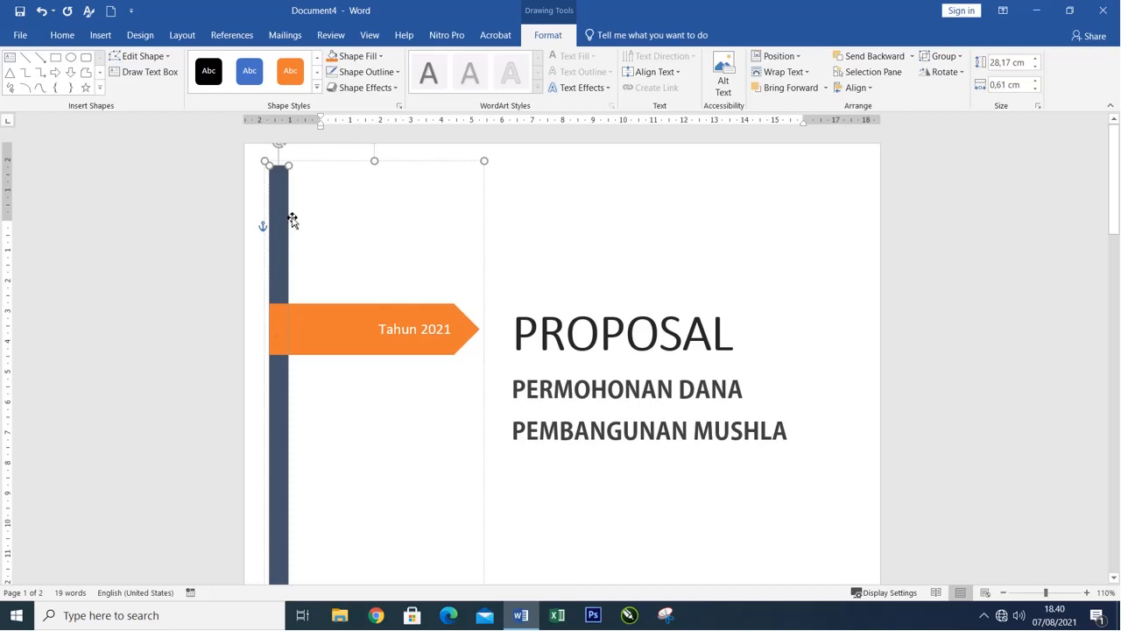
{"action": "left_click", "coordinate": [381, 56]}
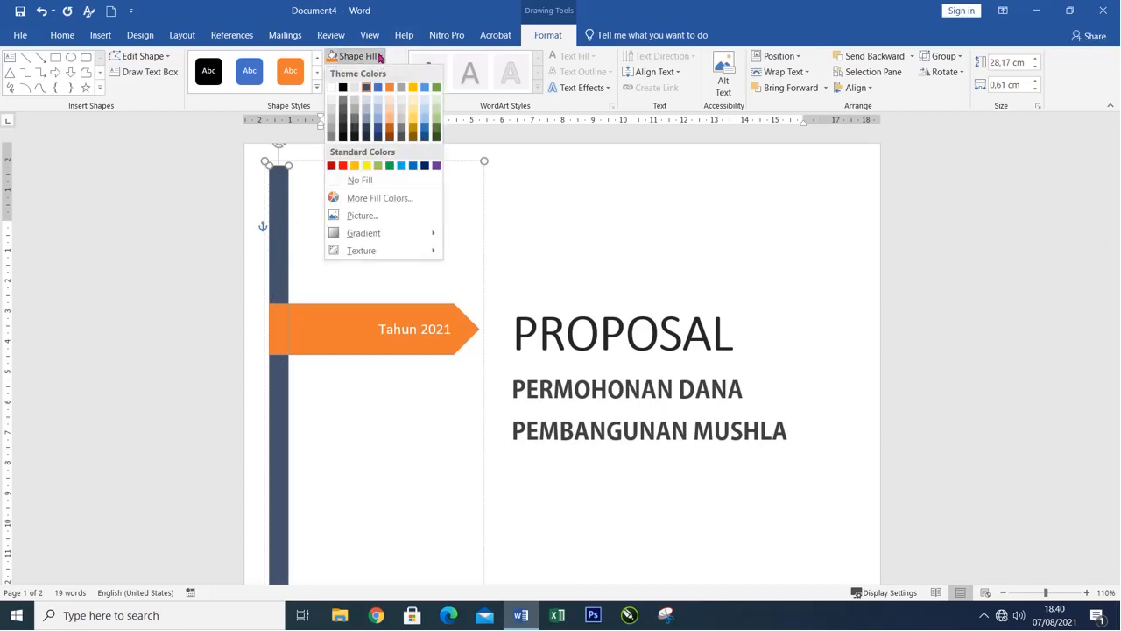
{"action": "left_click", "coordinate": [367, 166]}
{"action": "left_click", "coordinate": [580, 227]}
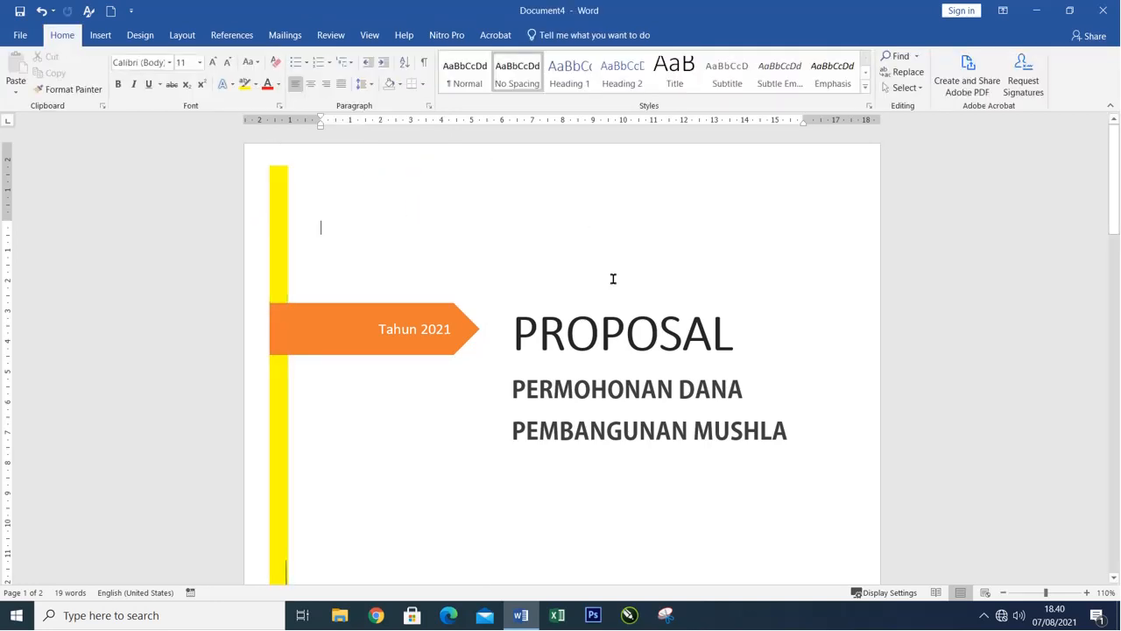
{"action": "scroll", "coordinate": [614, 281], "scroll_direction": "down", "scroll_amount": 8}
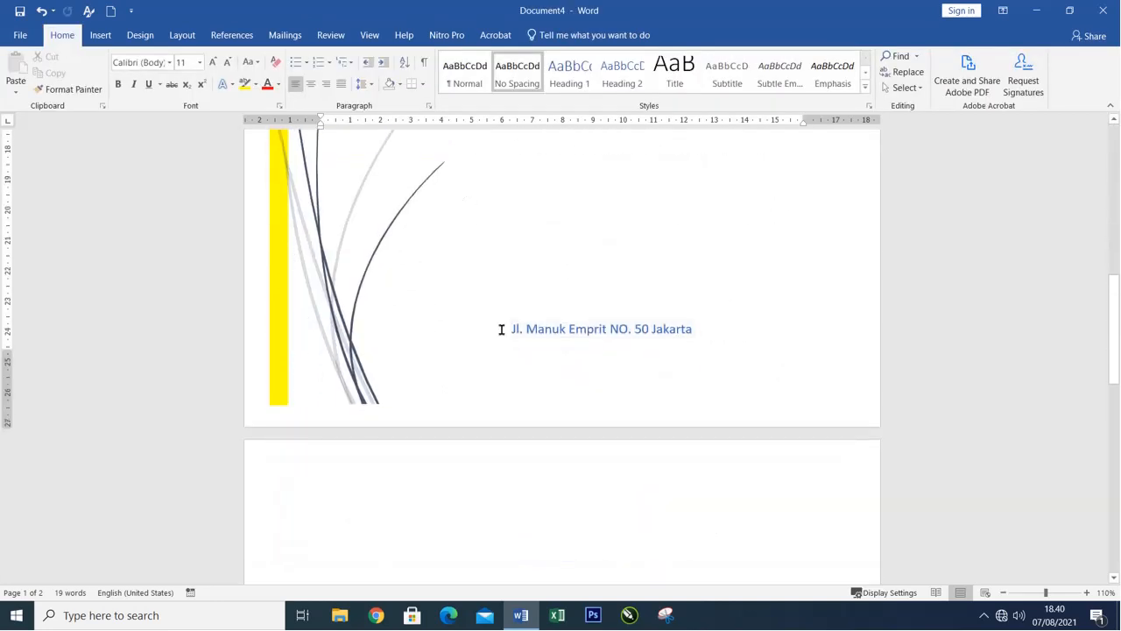
{"action": "left_click", "coordinate": [543, 329]}
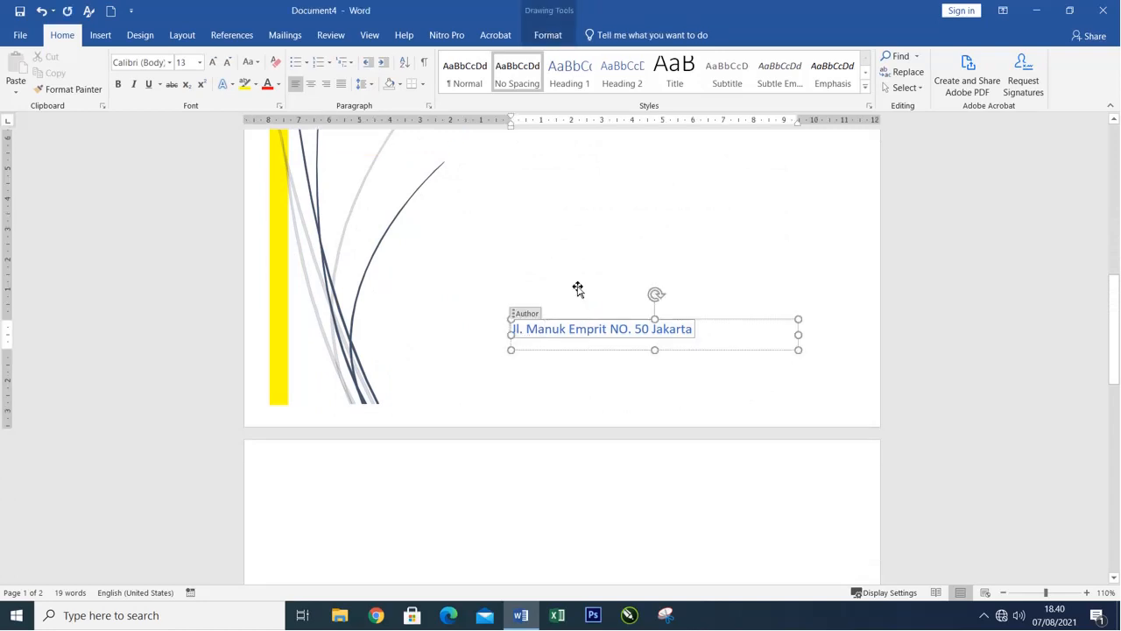
{"action": "scroll", "coordinate": [572, 260], "scroll_direction": "up", "scroll_amount": 6}
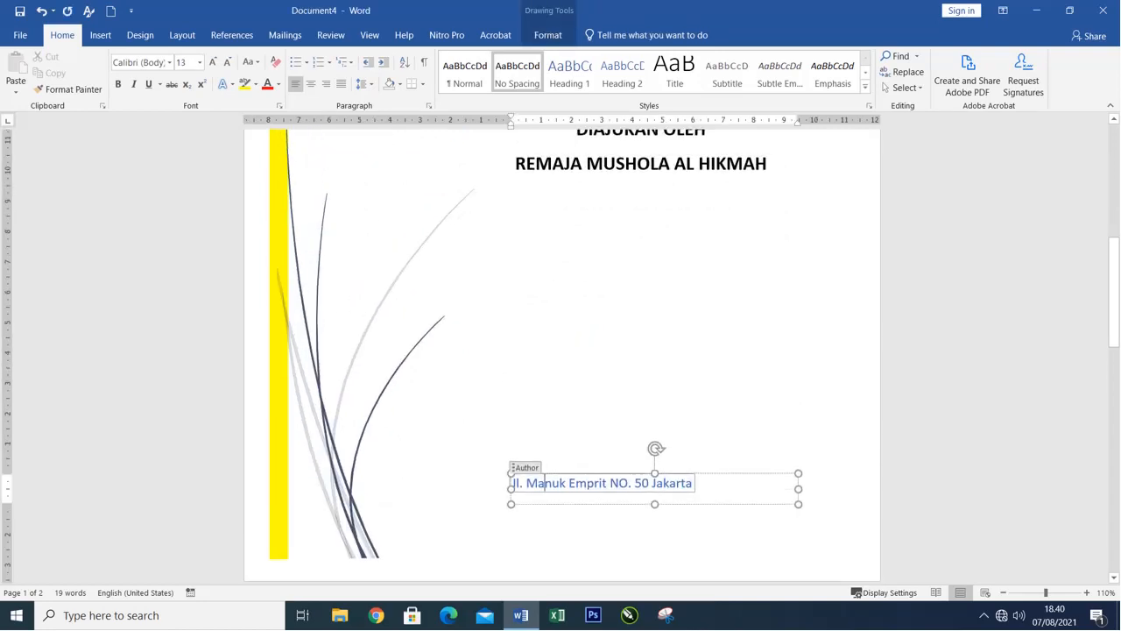
{"action": "scroll", "coordinate": [381, 251], "scroll_direction": "up", "scroll_amount": 6}
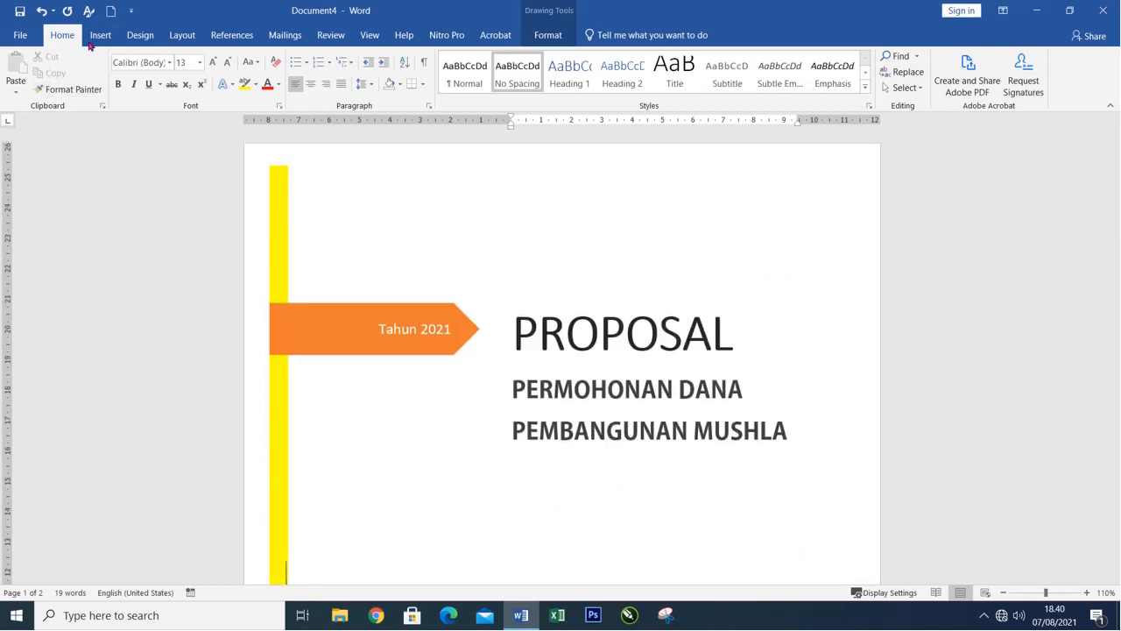
Create a new blank document and insert the built-in Motion cover page.
{"action": "left_click", "coordinate": [112, 11]}
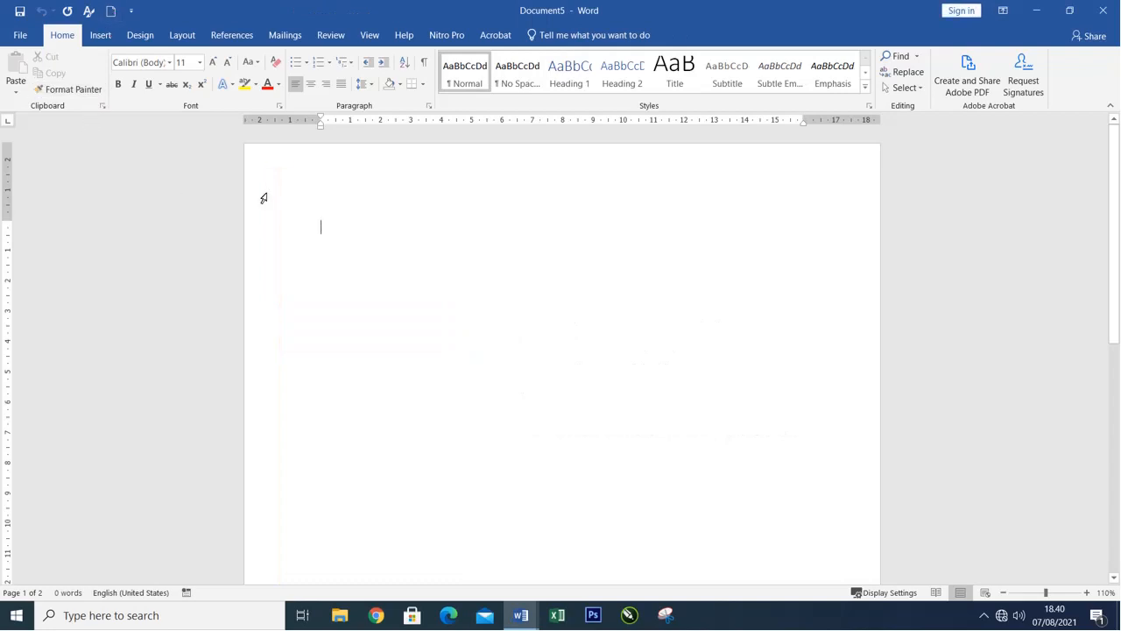
{"action": "left_click", "coordinate": [98, 35]}
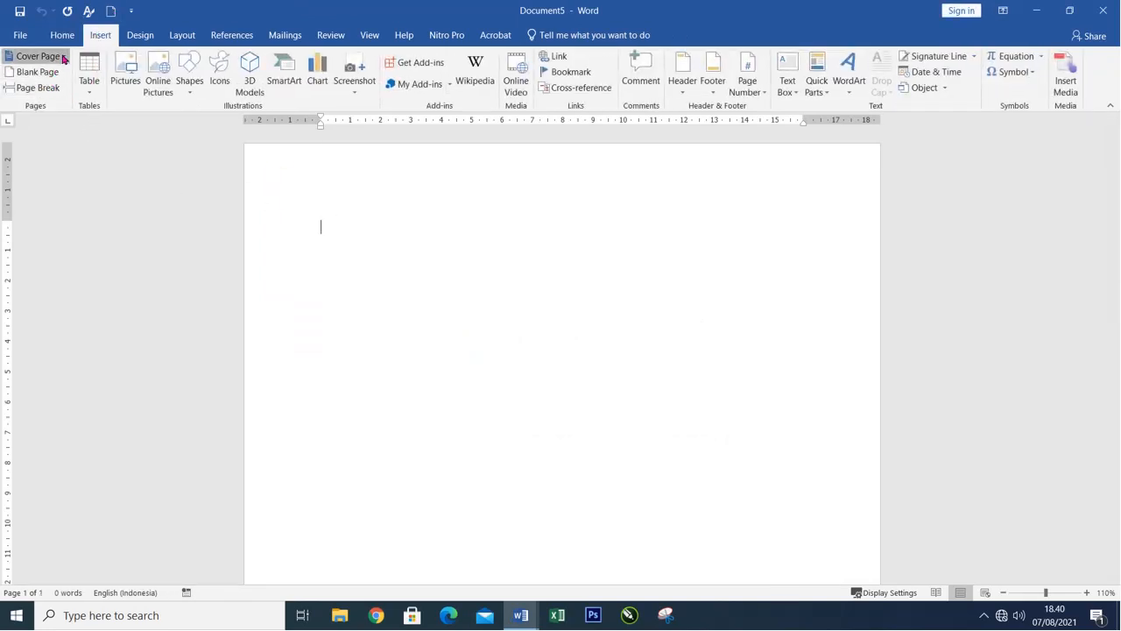
{"action": "left_click", "coordinate": [63, 58]}
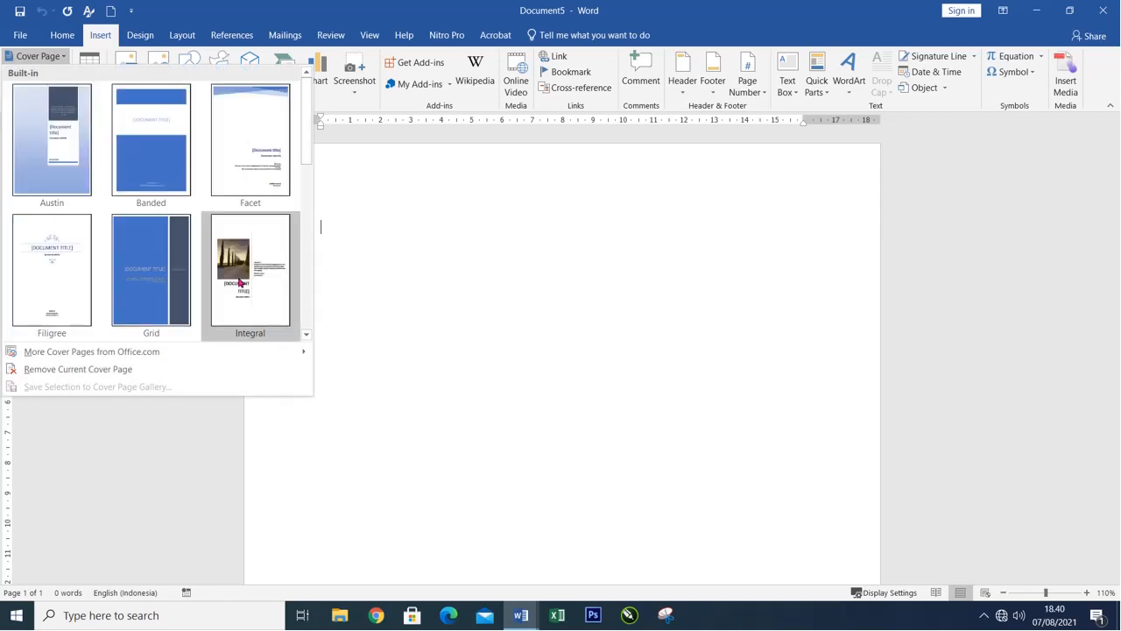
{"action": "scroll", "coordinate": [244, 282], "scroll_direction": "down", "scroll_amount": 5}
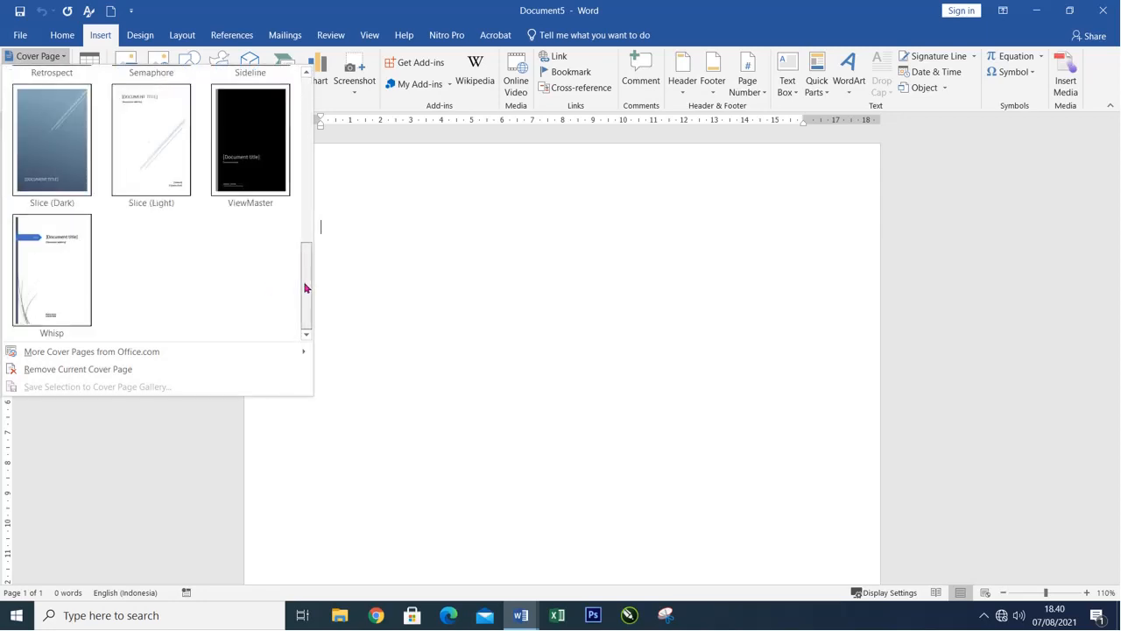
{"action": "left_click_drag", "start_coordinate": [305, 288], "coordinate": [307, 237]}
{"action": "scroll", "coordinate": [307, 208], "scroll_direction": "up", "scroll_amount": 3}
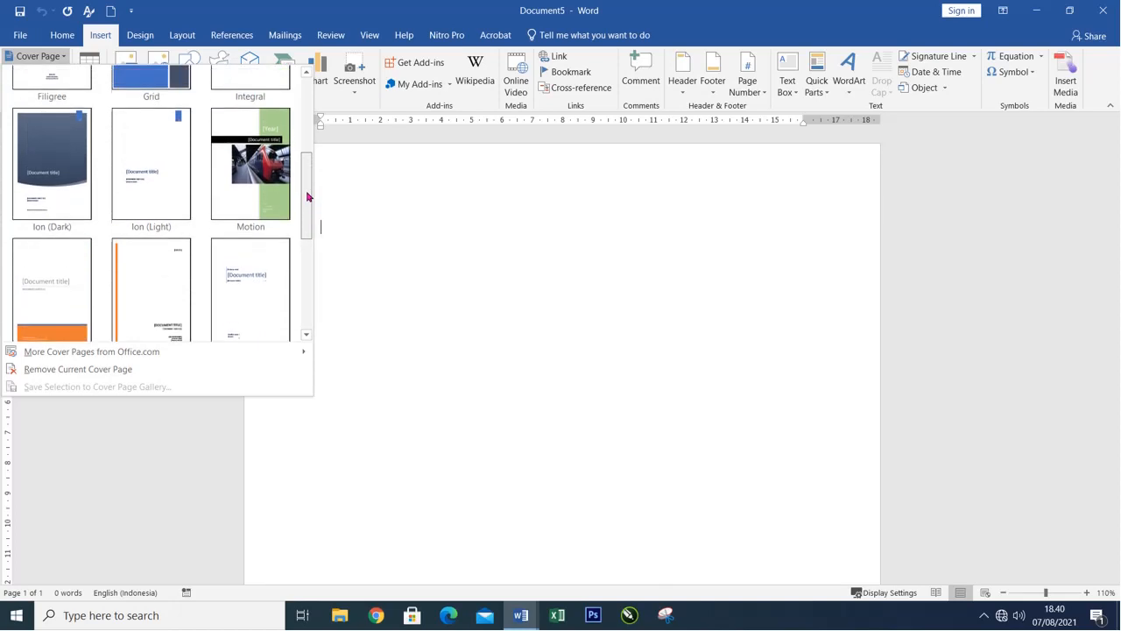
{"action": "left_click", "coordinate": [277, 180]}
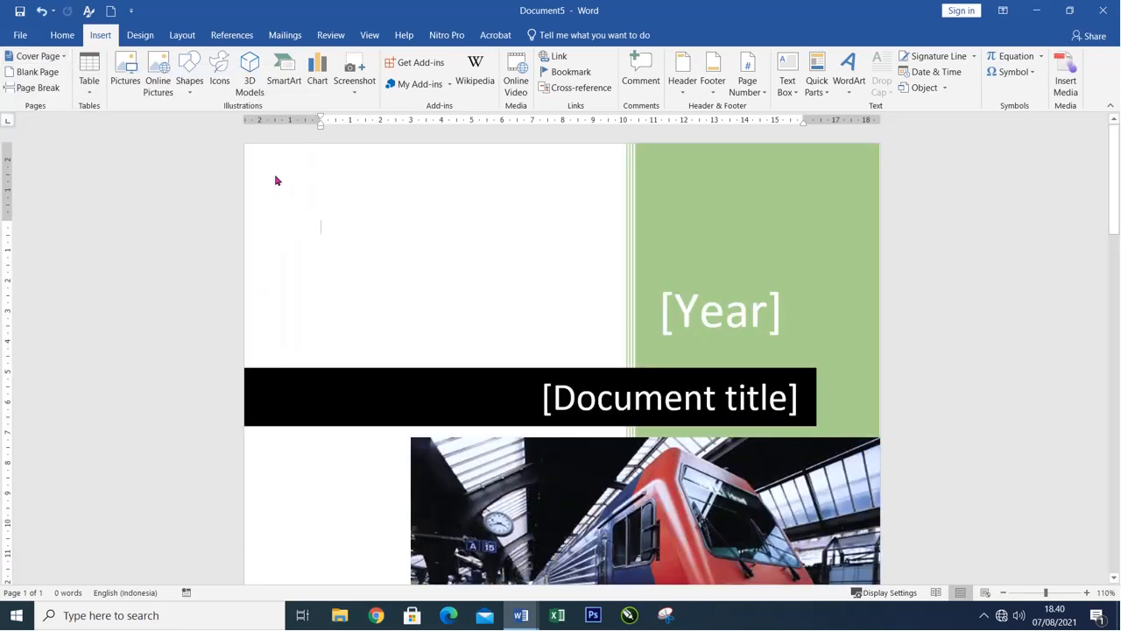
Examine the Motion cover page's title, company name and date placeholders and its train picture.
{"action": "scroll", "coordinate": [764, 378], "scroll_direction": "down", "scroll_amount": 3}
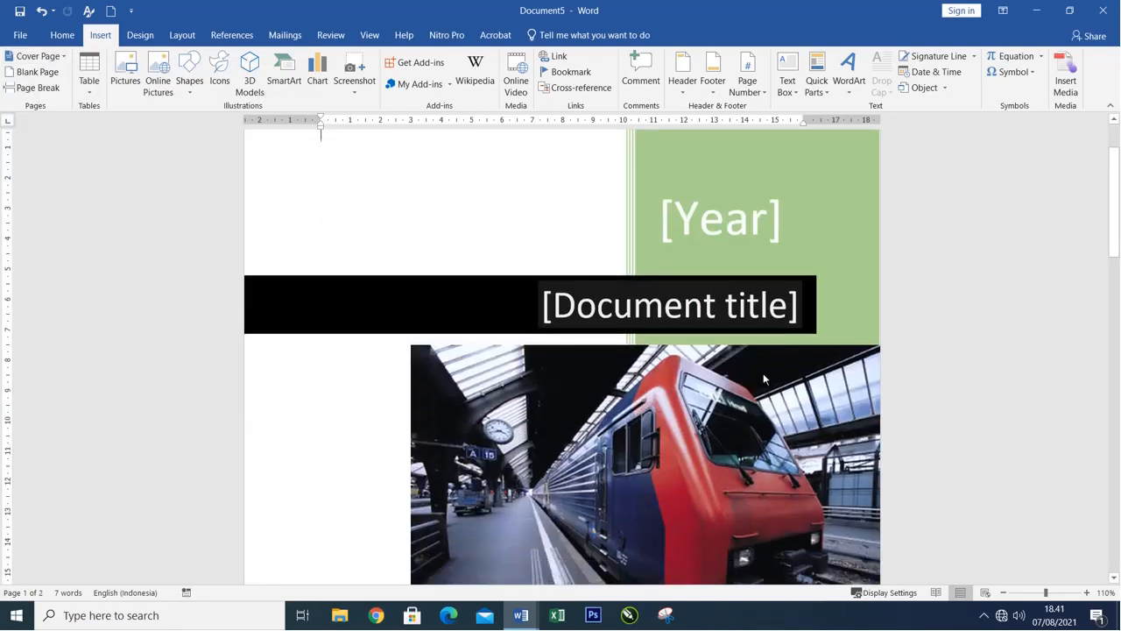
{"action": "scroll", "coordinate": [760, 373], "scroll_direction": "down", "scroll_amount": 3}
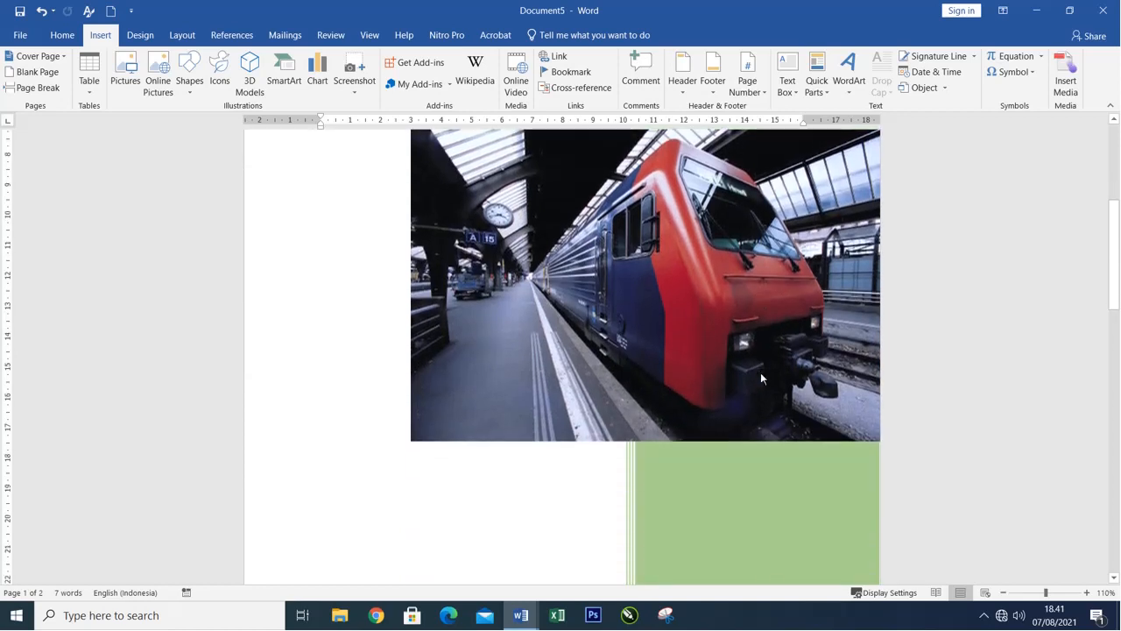
{"action": "scroll", "coordinate": [760, 372], "scroll_direction": "up", "scroll_amount": 5}
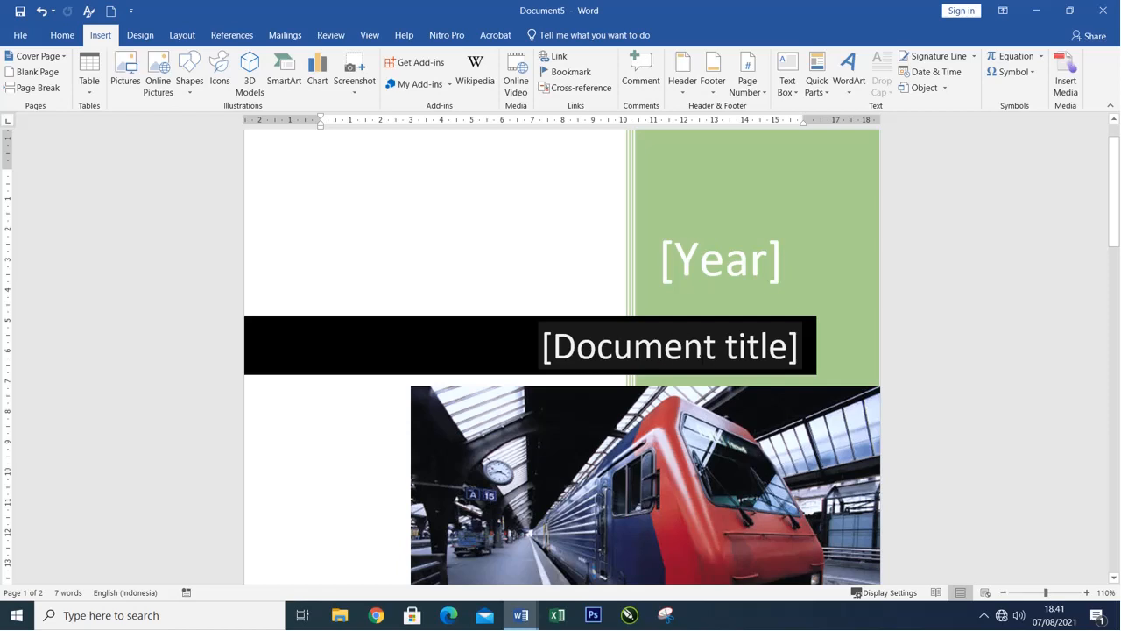
{"action": "left_click", "coordinate": [648, 347]}
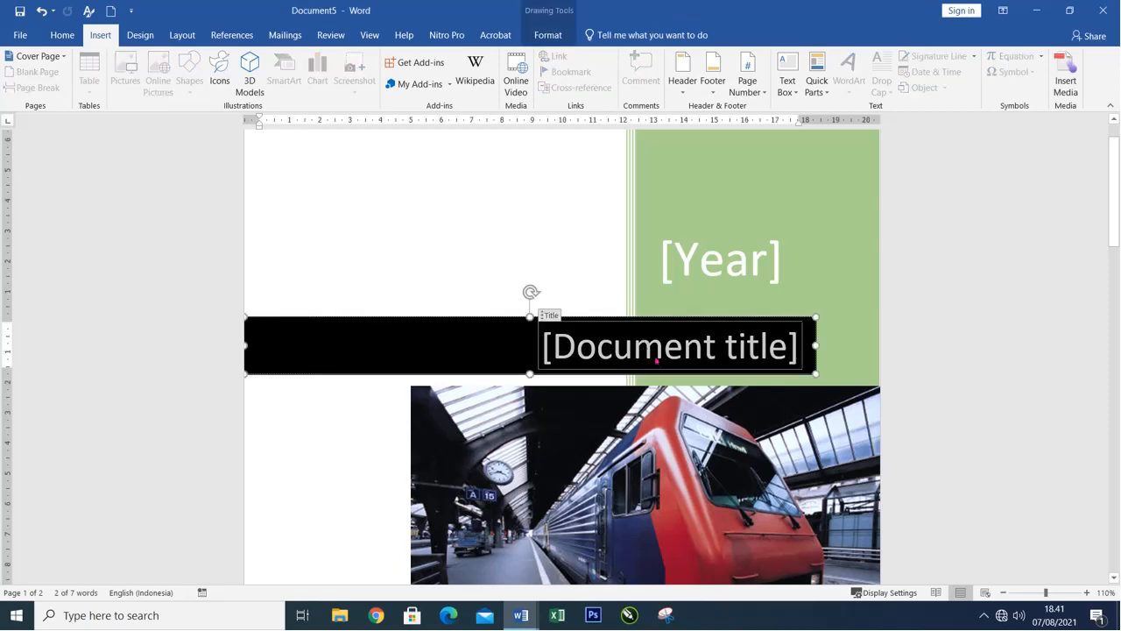
{"action": "scroll", "coordinate": [668, 368], "scroll_direction": "down", "scroll_amount": 10}
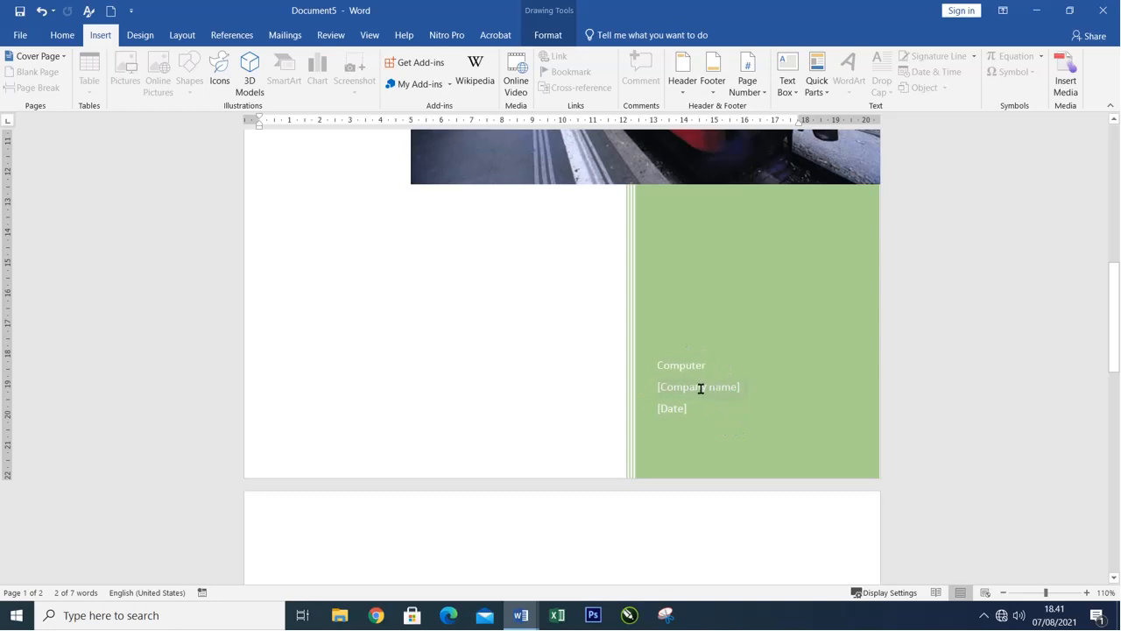
{"action": "left_click", "coordinate": [702, 389]}
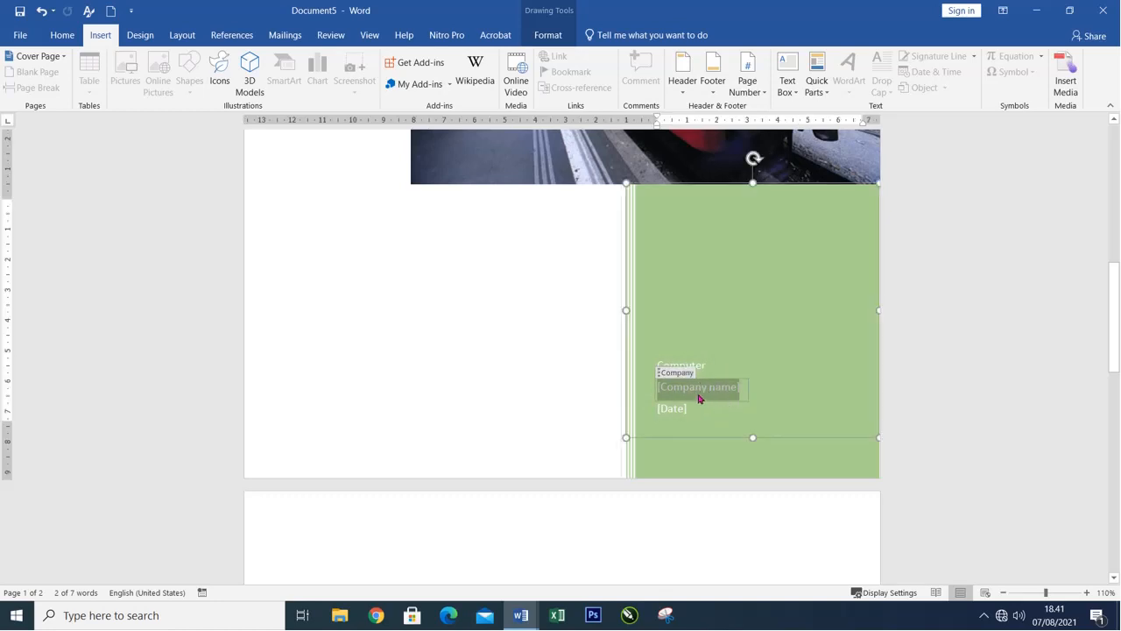
{"action": "scroll", "coordinate": [699, 396], "scroll_direction": "up", "scroll_amount": 7}
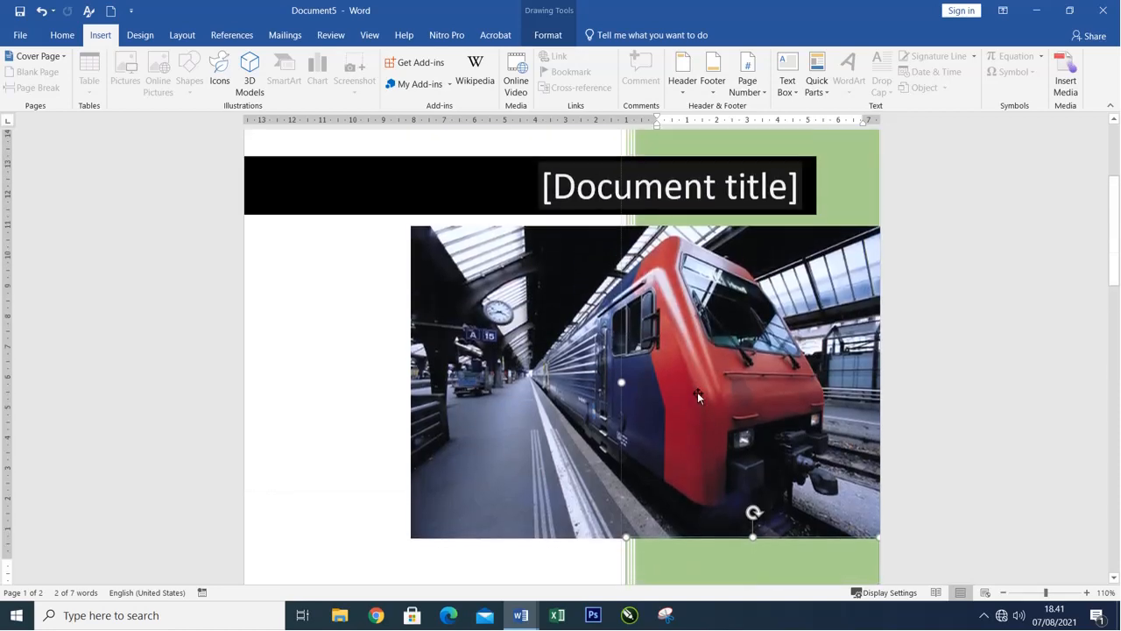
{"action": "left_click", "coordinate": [579, 302]}
{"action": "scroll", "coordinate": [645, 350], "scroll_direction": "up", "scroll_amount": 3}
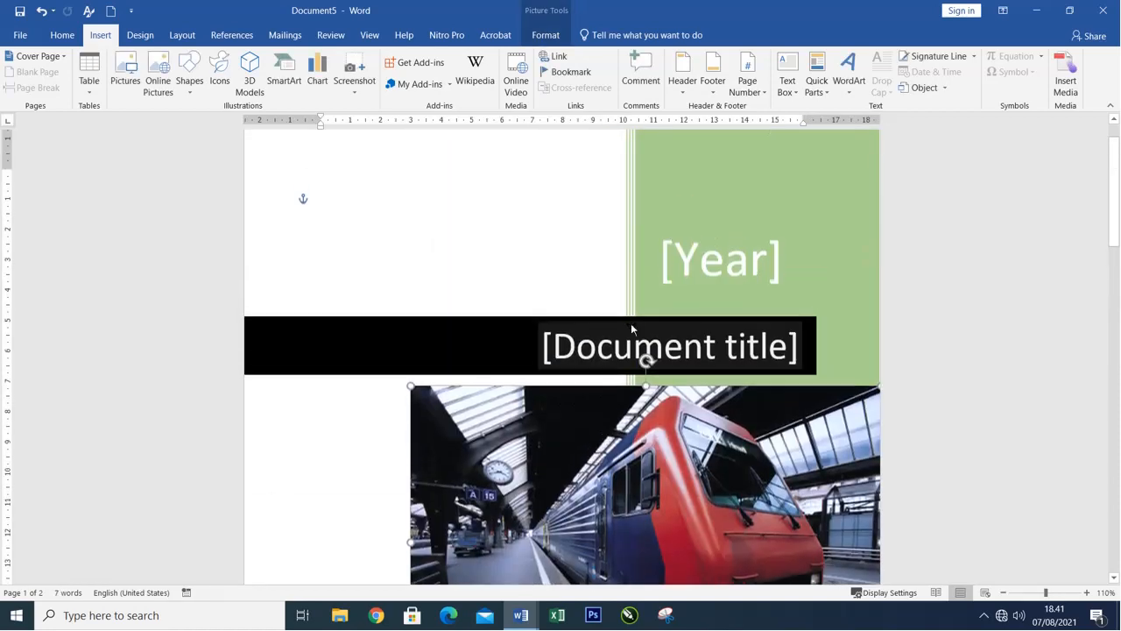
Replace the Year placeholder in the green band with the text Laporan.
{"action": "left_click", "coordinate": [714, 260]}
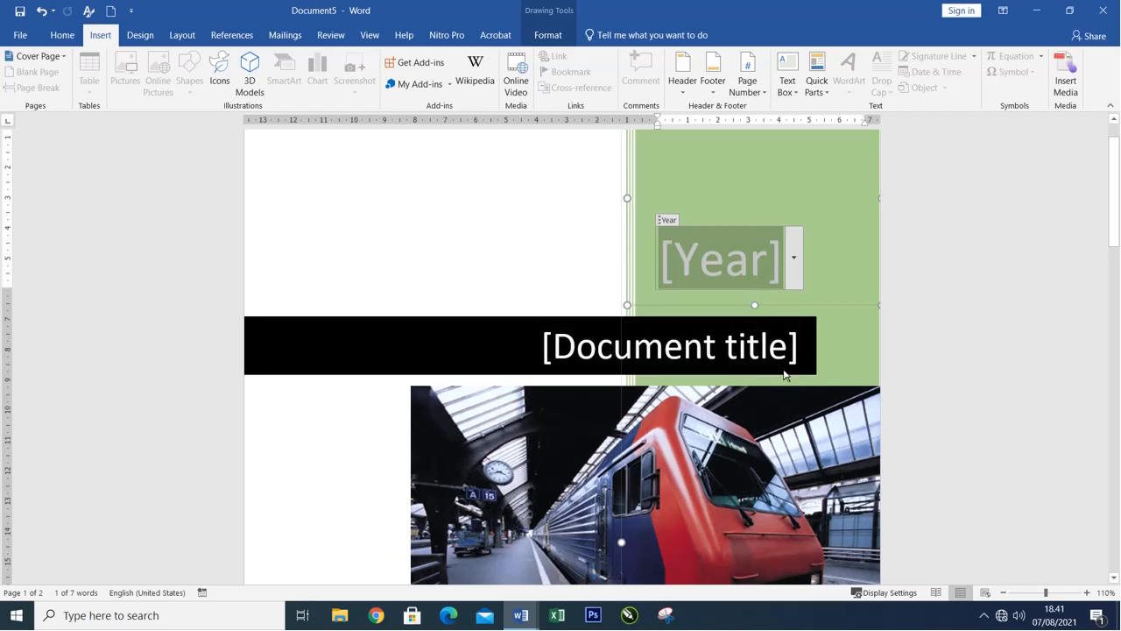
{"action": "key", "text": "Delete"}
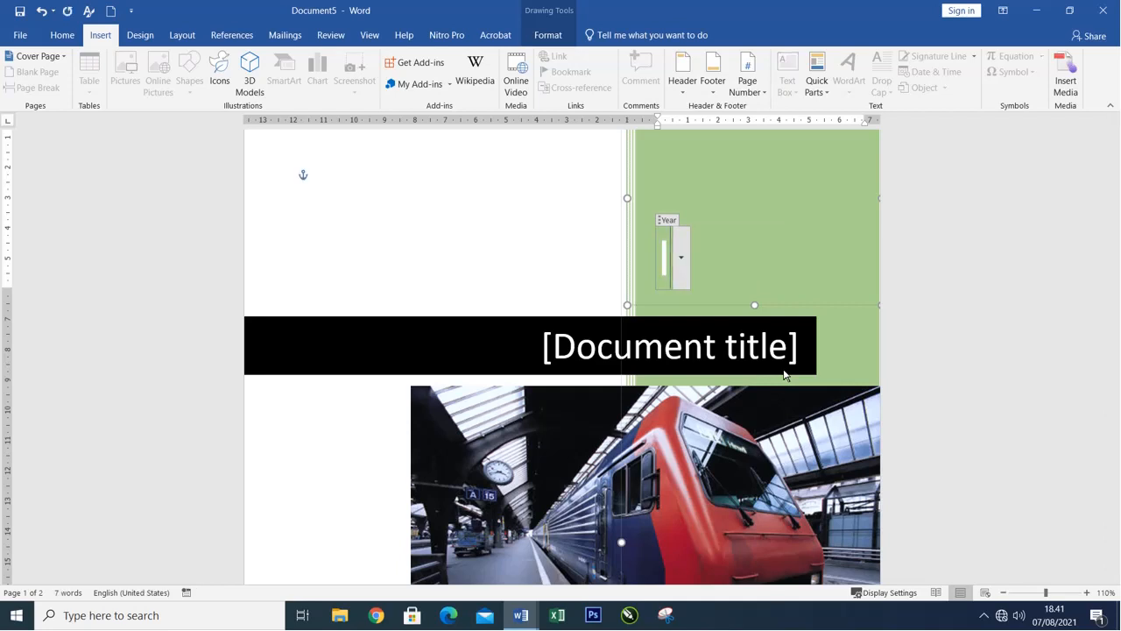
{"action": "type", "text": "IAPORAN"}
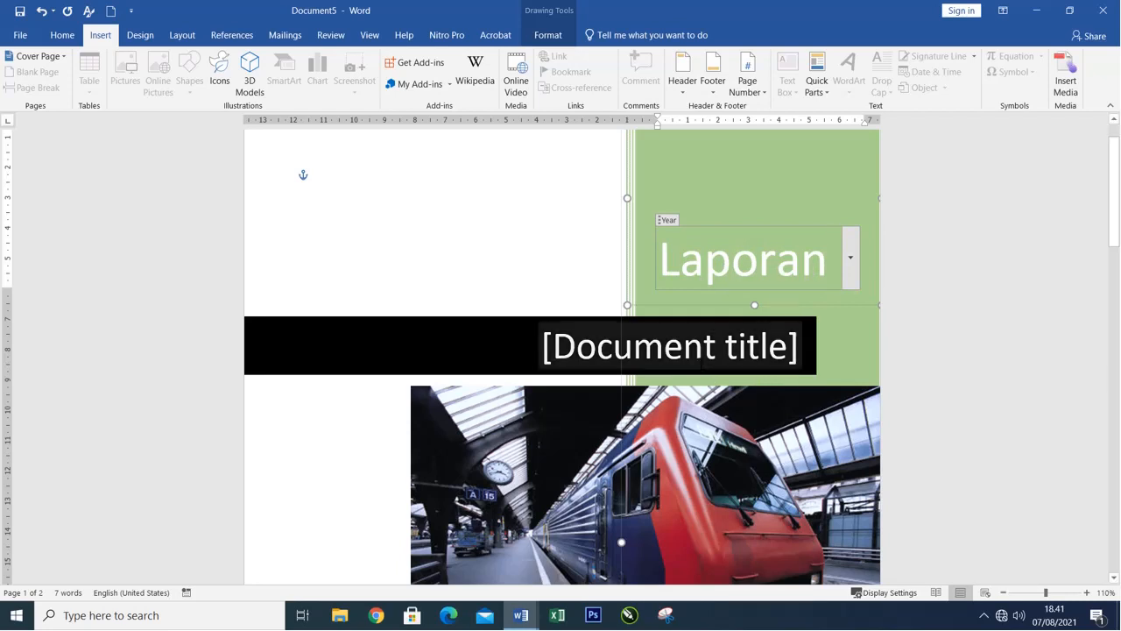
Replace the document title placeholder in the black band with Pertumbuhan Kecambah.
{"action": "left_click", "coordinate": [699, 353]}
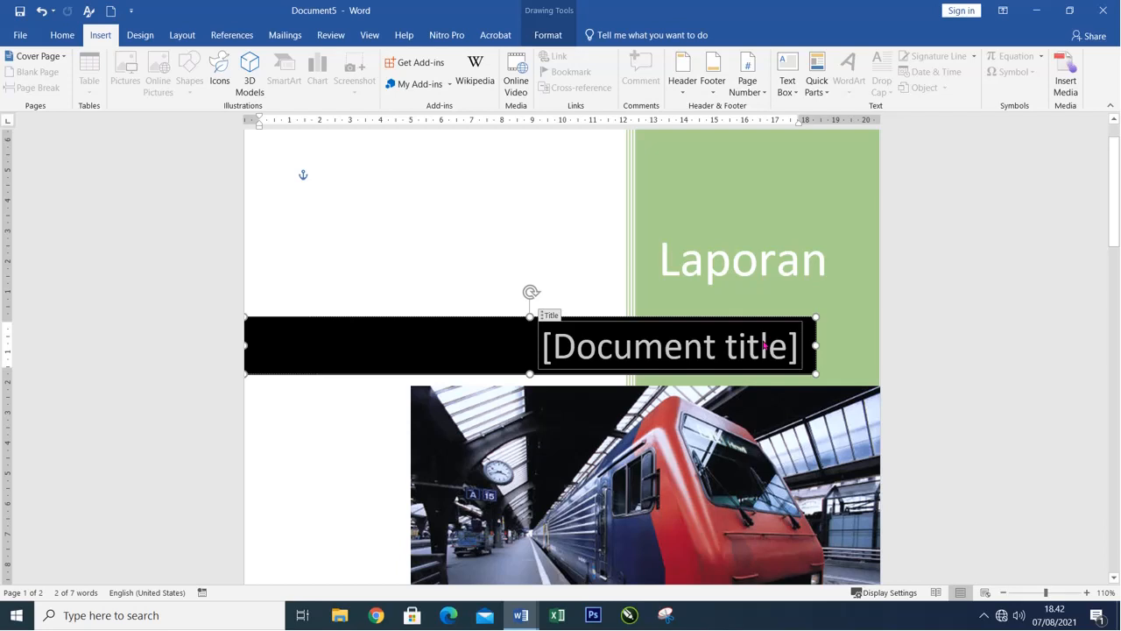
{"action": "type", "text": "P"}
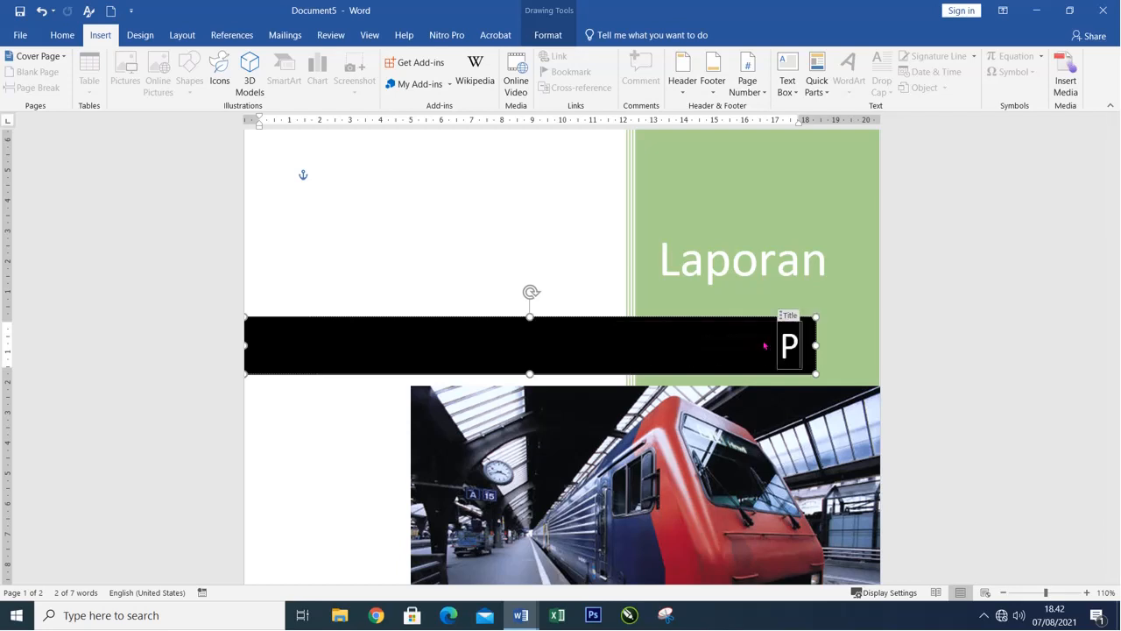
{"action": "type", "text": "ertum"}
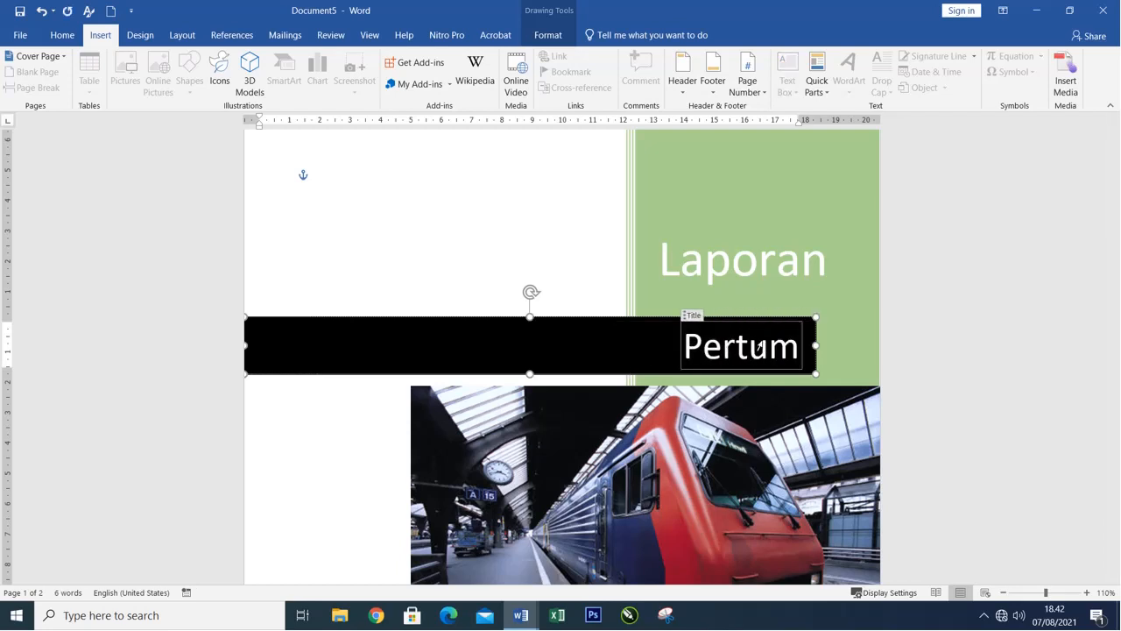
{"action": "type", "text": "buhan Ke"}
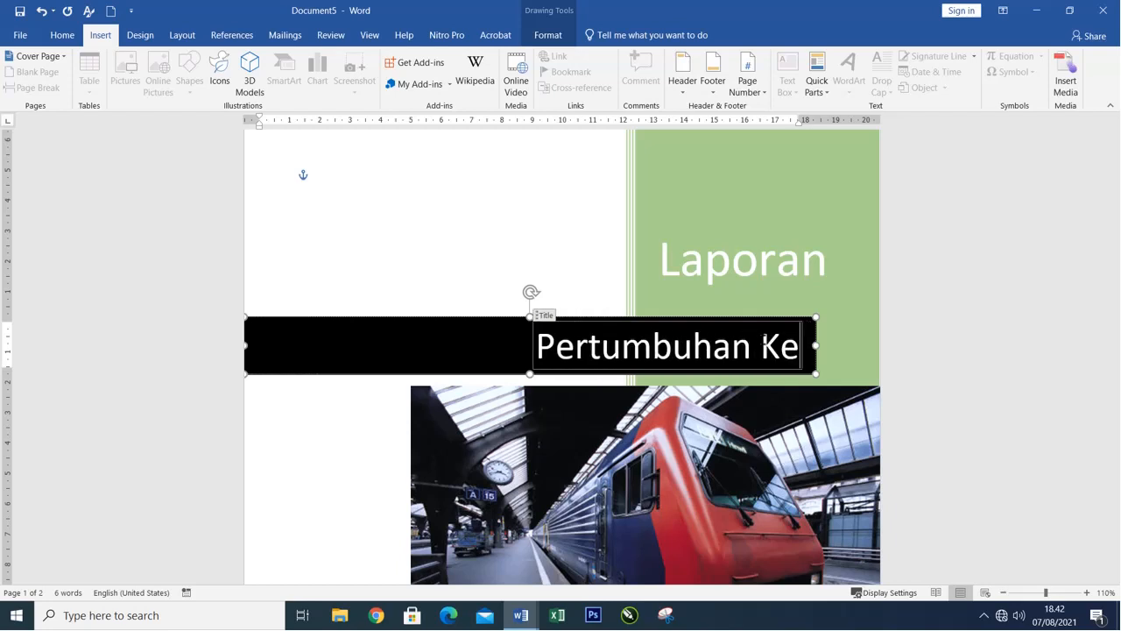
{"action": "type", "text": "cambah"}
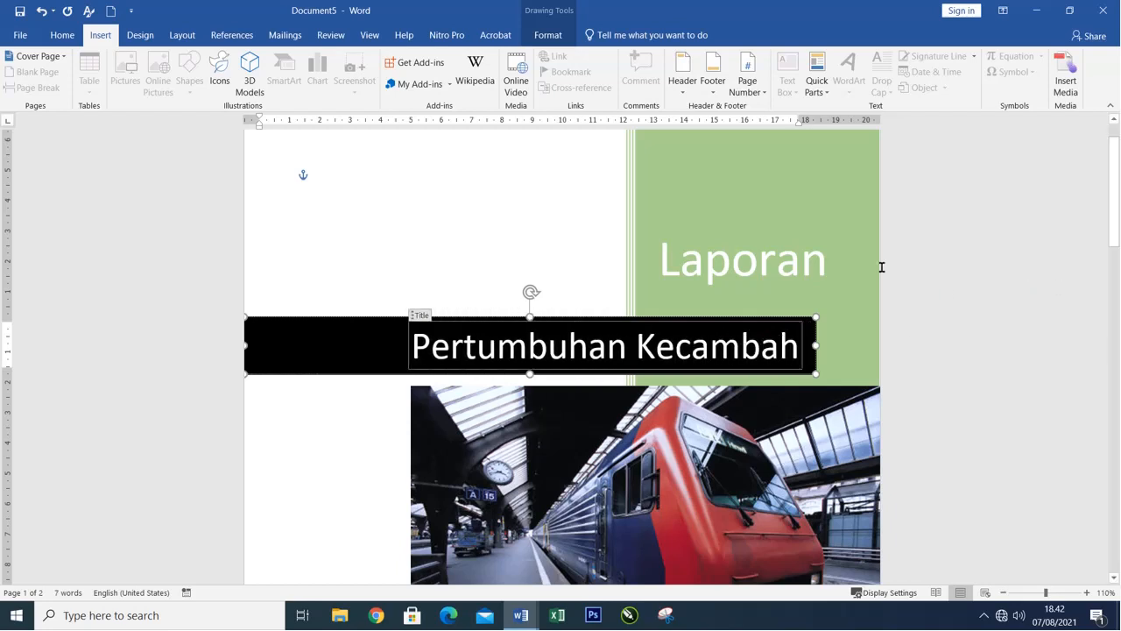
{"action": "left_click", "coordinate": [603, 210]}
Replace the cover's author line with Disusun Oleh and the company name placeholder with the report author's full name.
{"action": "scroll", "coordinate": [602, 210], "scroll_direction": "down", "scroll_amount": 10}
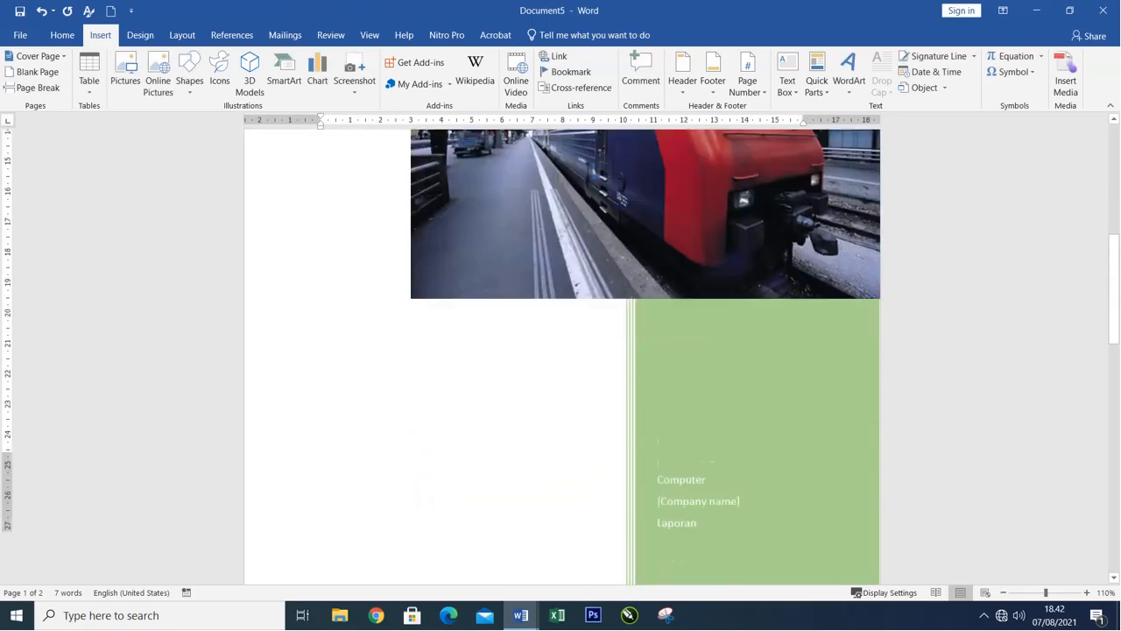
{"action": "left_click", "coordinate": [679, 318]}
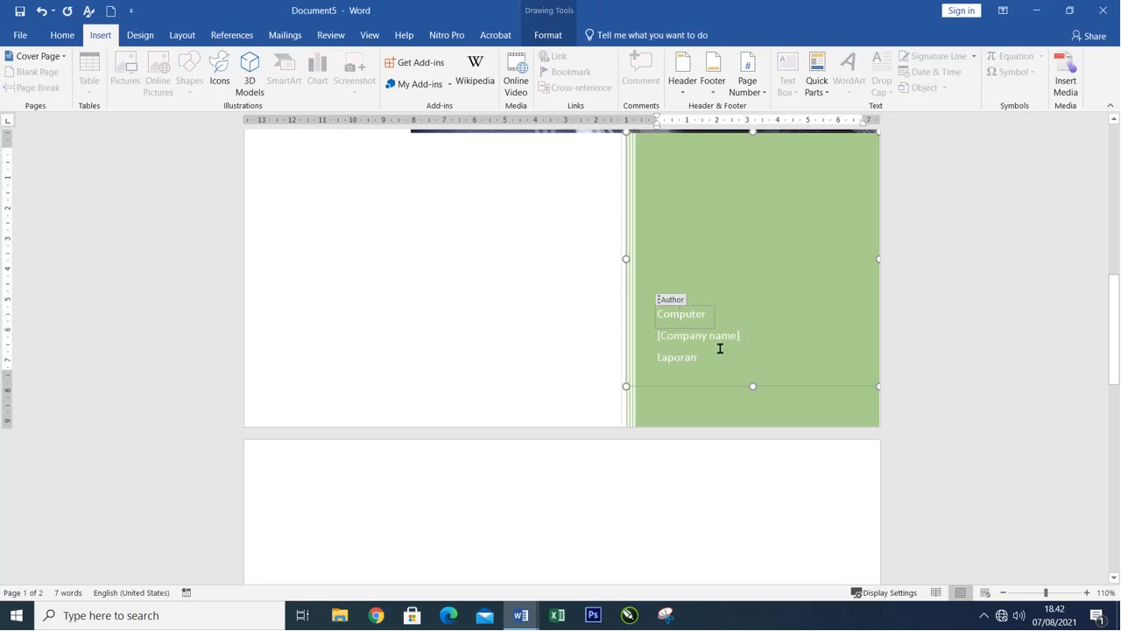
{"action": "left_click", "coordinate": [680, 313]}
{"action": "key", "text": "shift+End"}
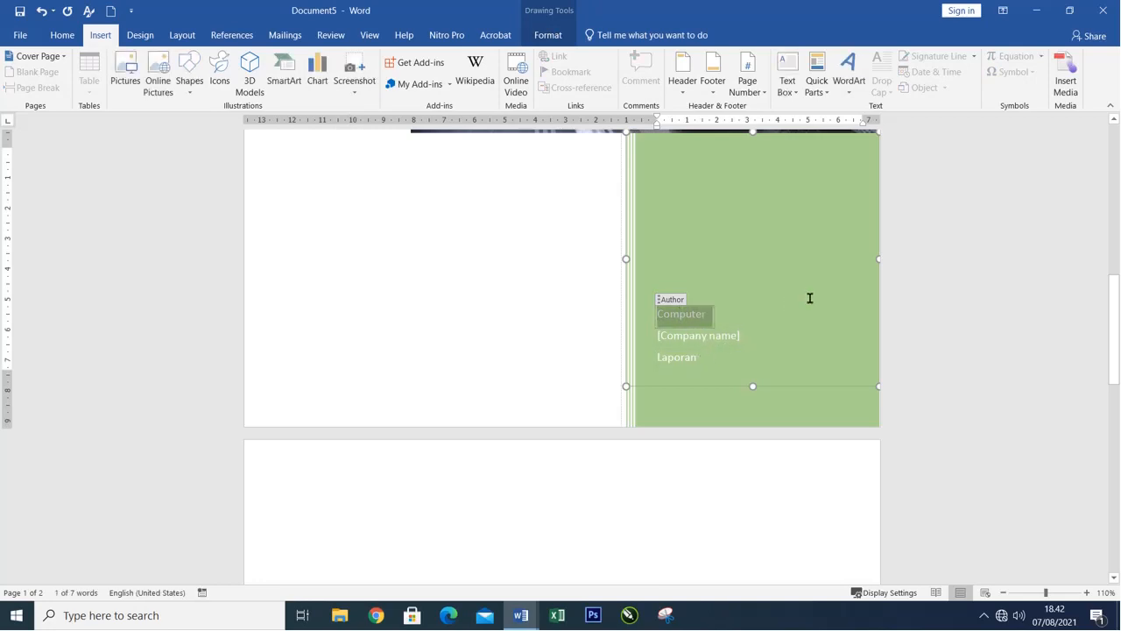
{"action": "type", "text": "Disusun Oleh"}
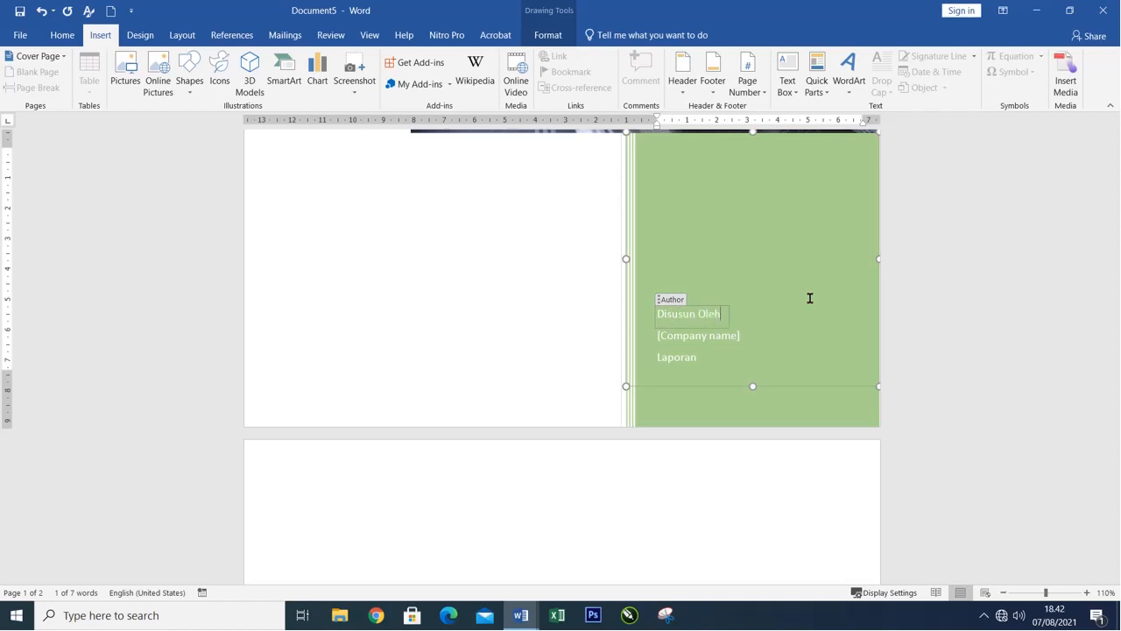
{"action": "left_click", "coordinate": [759, 331]}
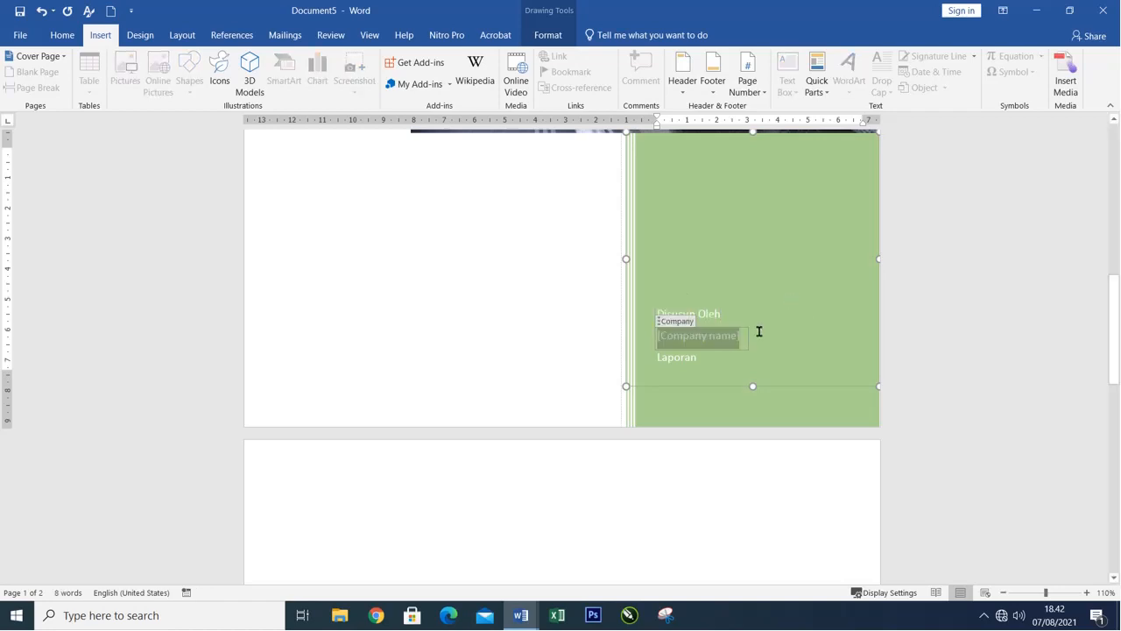
{"action": "type", "text": "Budi Santosan"}
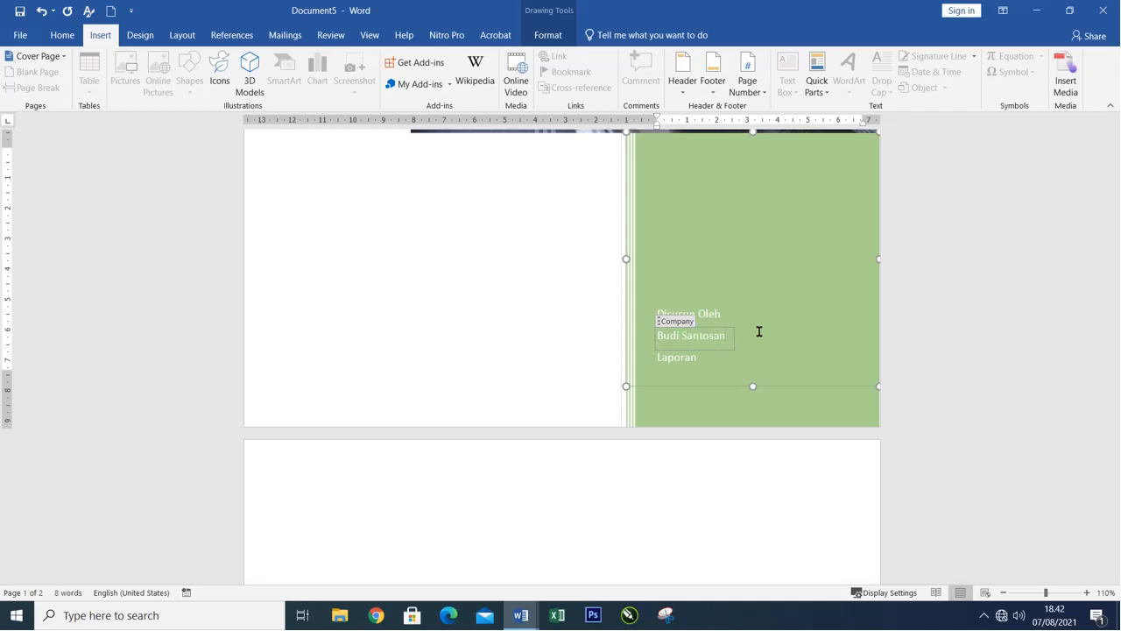
Replace the date line below the author's name in the green band with Kelas XI.
{"action": "left_click", "coordinate": [671, 357]}
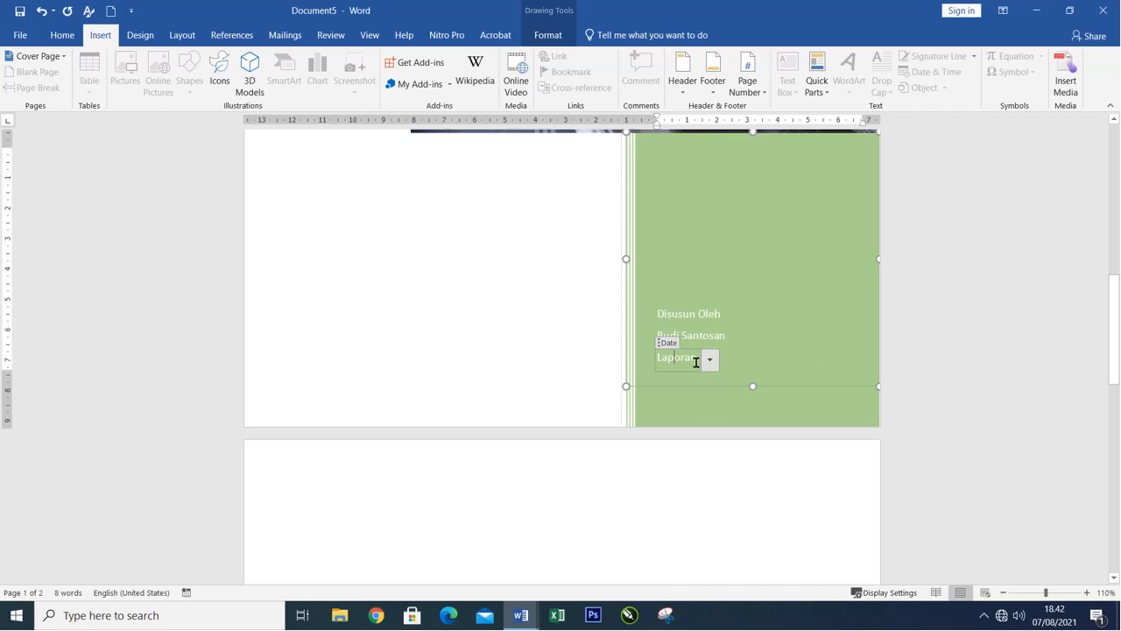
{"action": "scroll", "coordinate": [751, 386], "scroll_direction": "up", "scroll_amount": 10}
{"action": "scroll", "coordinate": [741, 310], "scroll_direction": "down", "scroll_amount": 10}
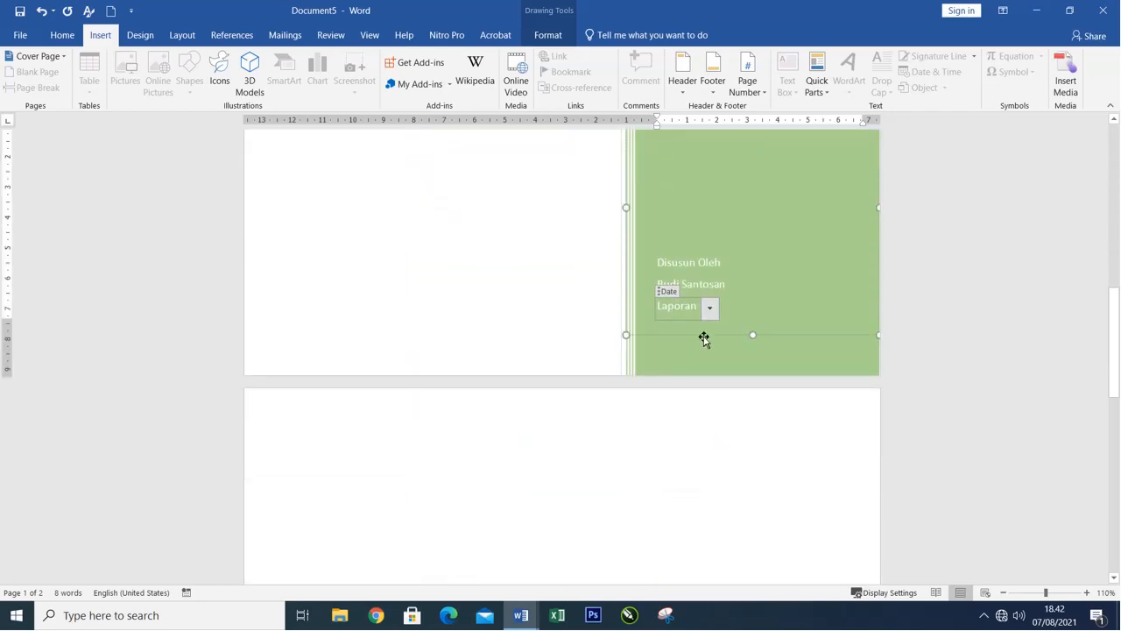
{"action": "key", "text": "shift+Down"}
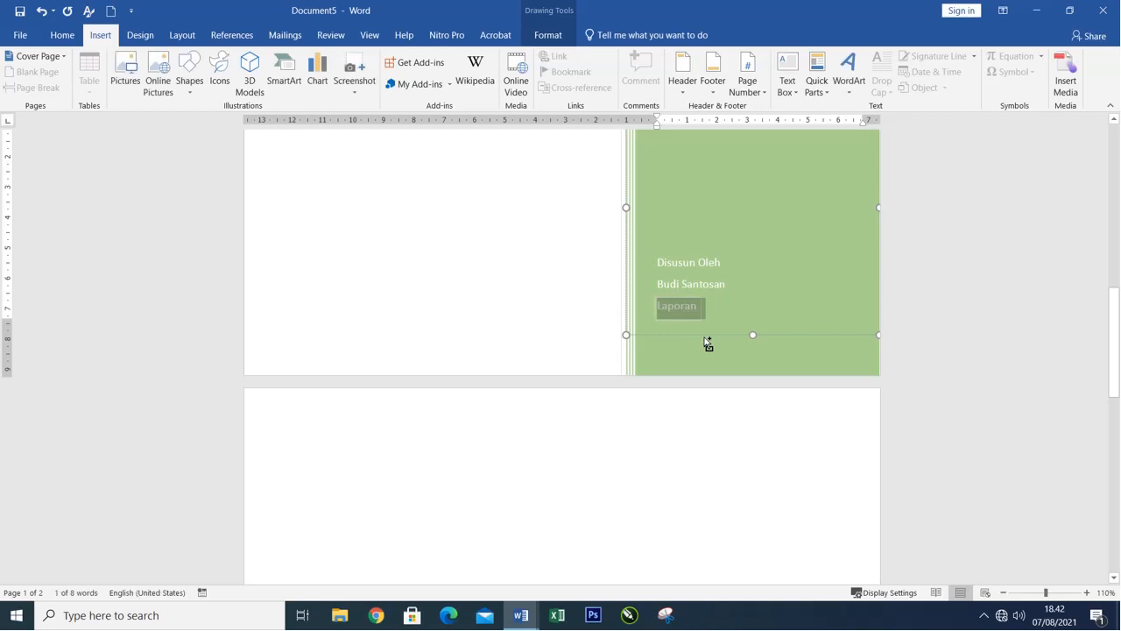
{"action": "type", "text": "Kelas XI"}
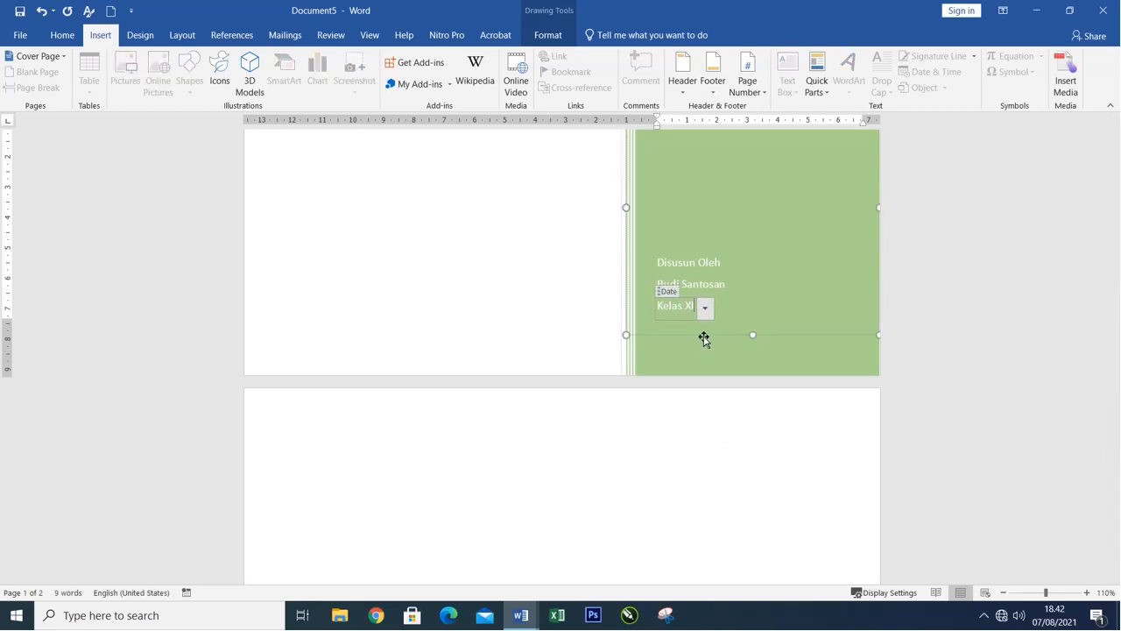
{"action": "type", "text": " I"}
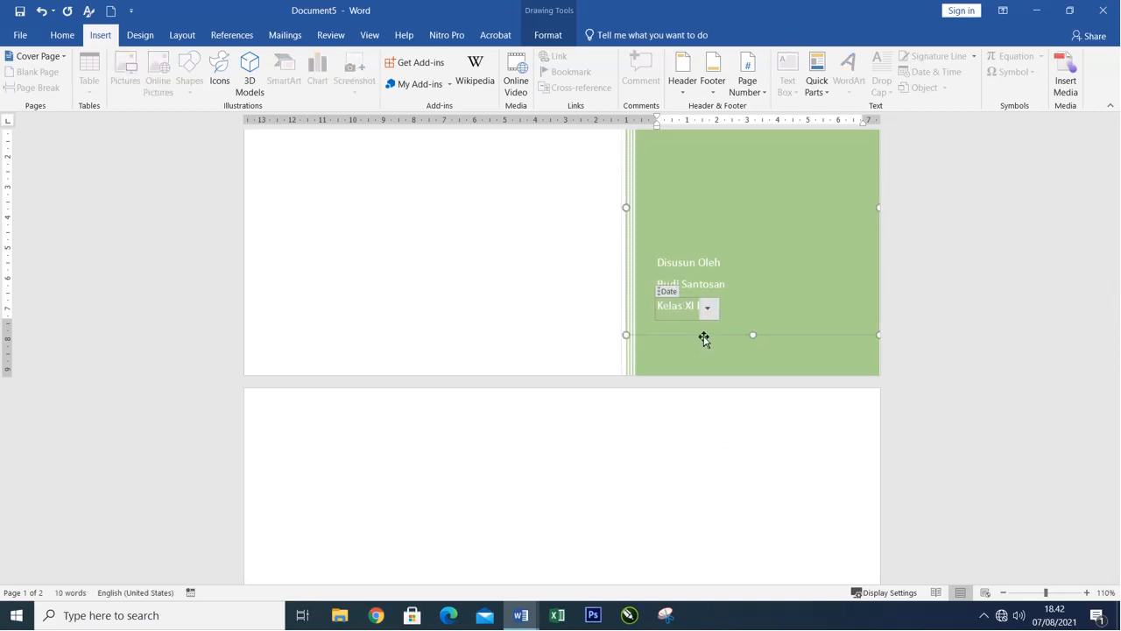
{"action": "key", "text": "BackSpace"}
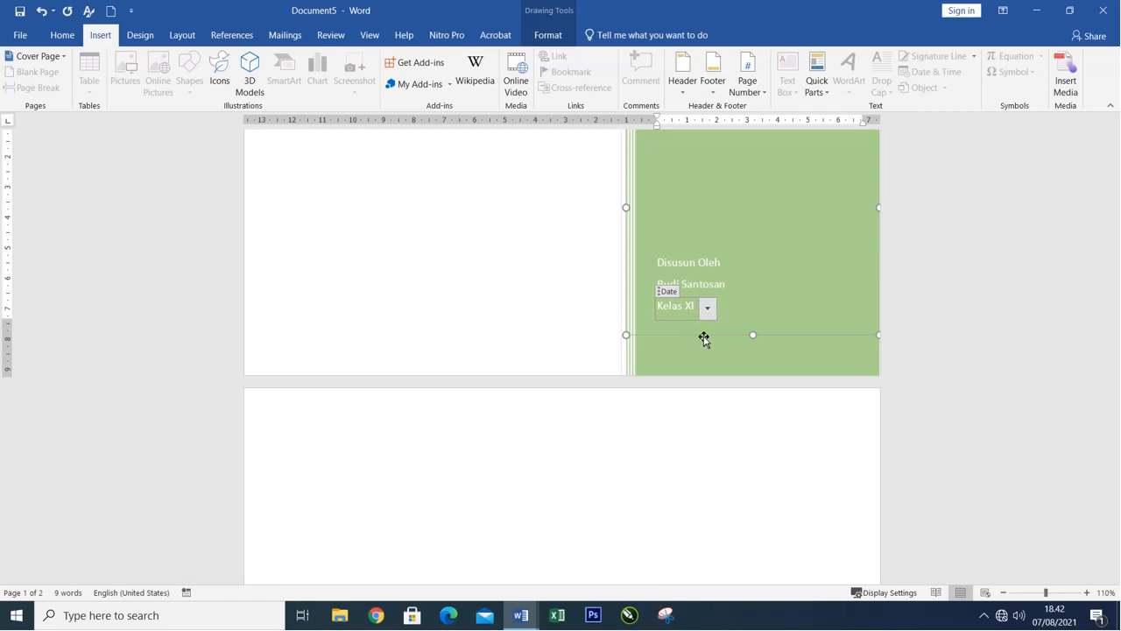
{"action": "left_click", "coordinate": [548, 300]}
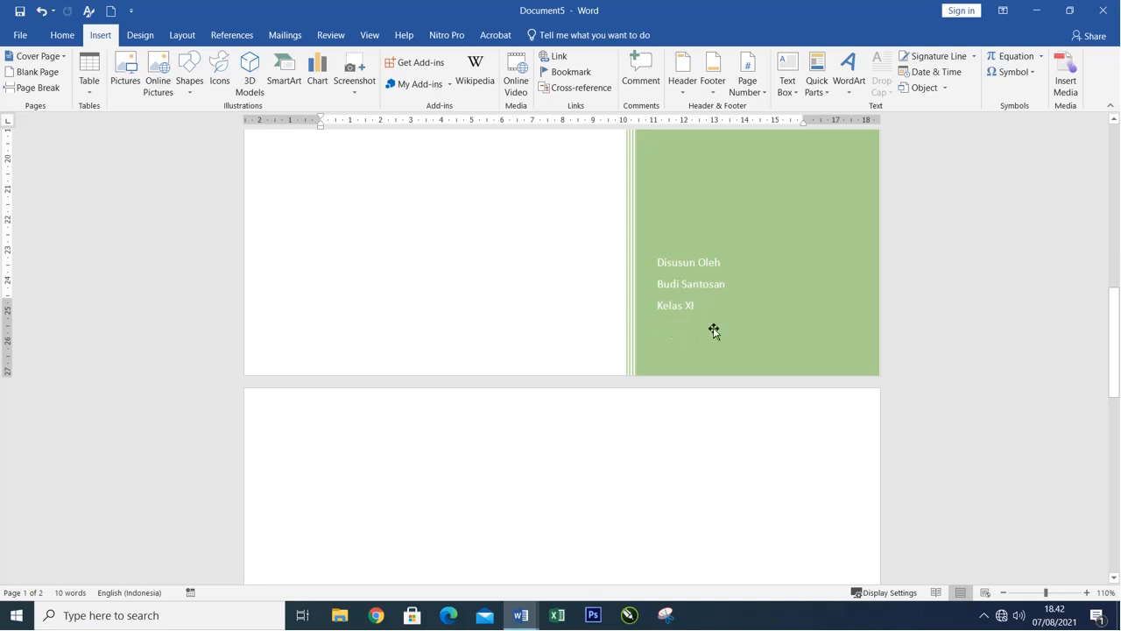
Draw a text box about 5 cm high and 8.3 cm wide in the white area below the train picture.
{"action": "scroll", "coordinate": [714, 330], "scroll_direction": "up", "scroll_amount": 10}
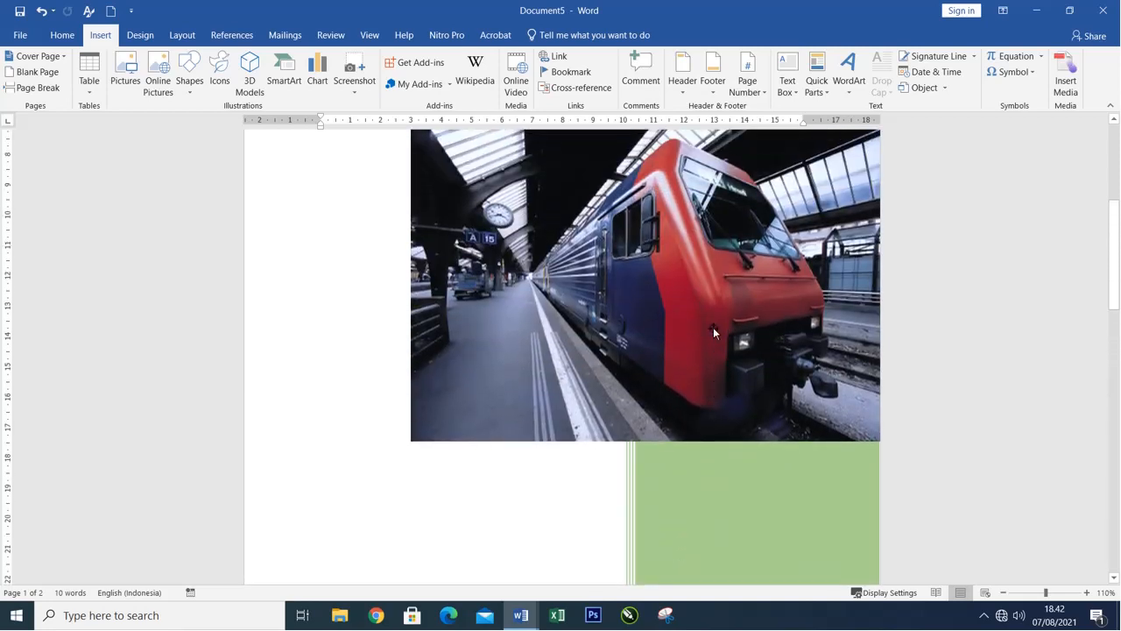
{"action": "scroll", "coordinate": [713, 327], "scroll_direction": "down", "scroll_amount": 8}
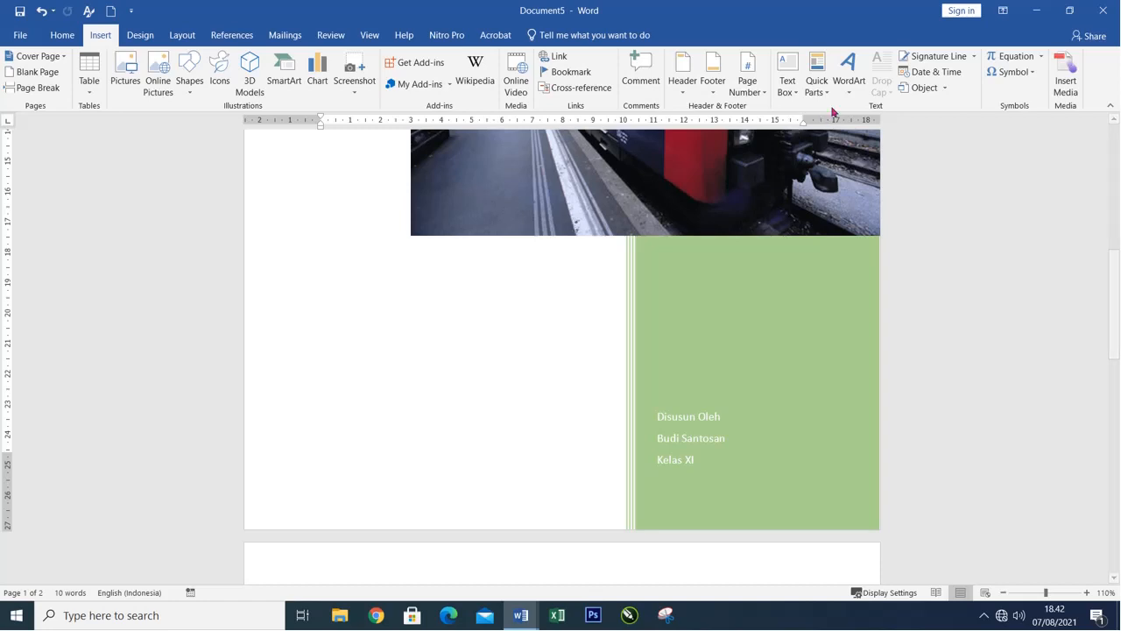
{"action": "left_click", "coordinate": [788, 79]}
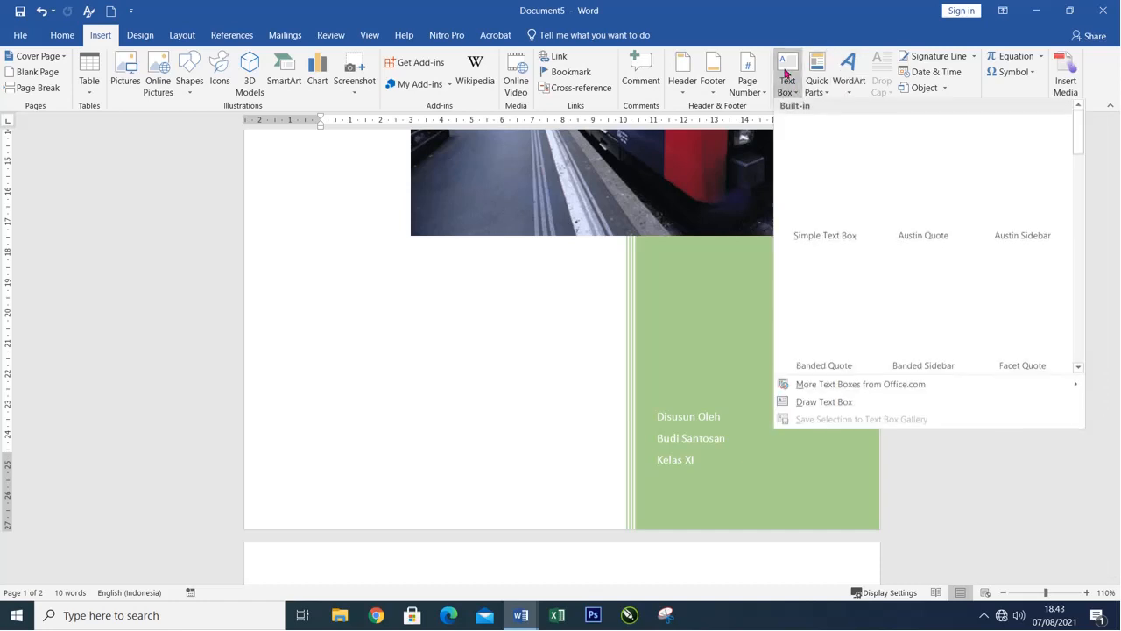
{"action": "left_click", "coordinate": [823, 403]}
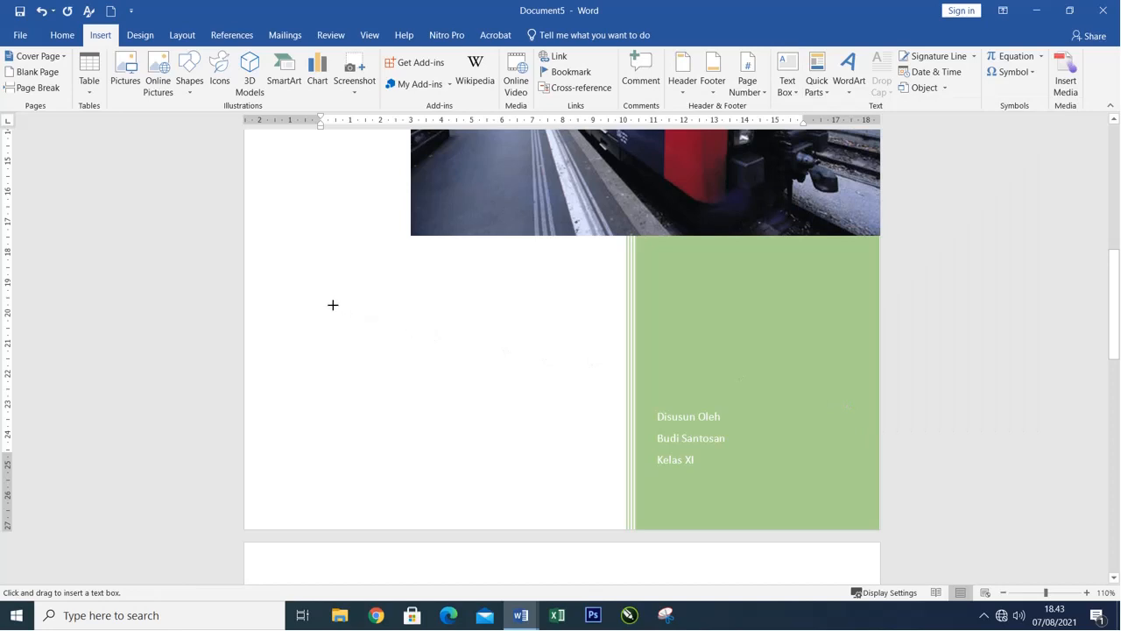
{"action": "mouse_move", "coordinate": [333, 305]}
{"action": "left_mouse_down"}
{"action": "mouse_move", "coordinate": [482, 430]}
{"action": "mouse_move", "coordinate": [585, 457]}
{"action": "left_mouse_up"}
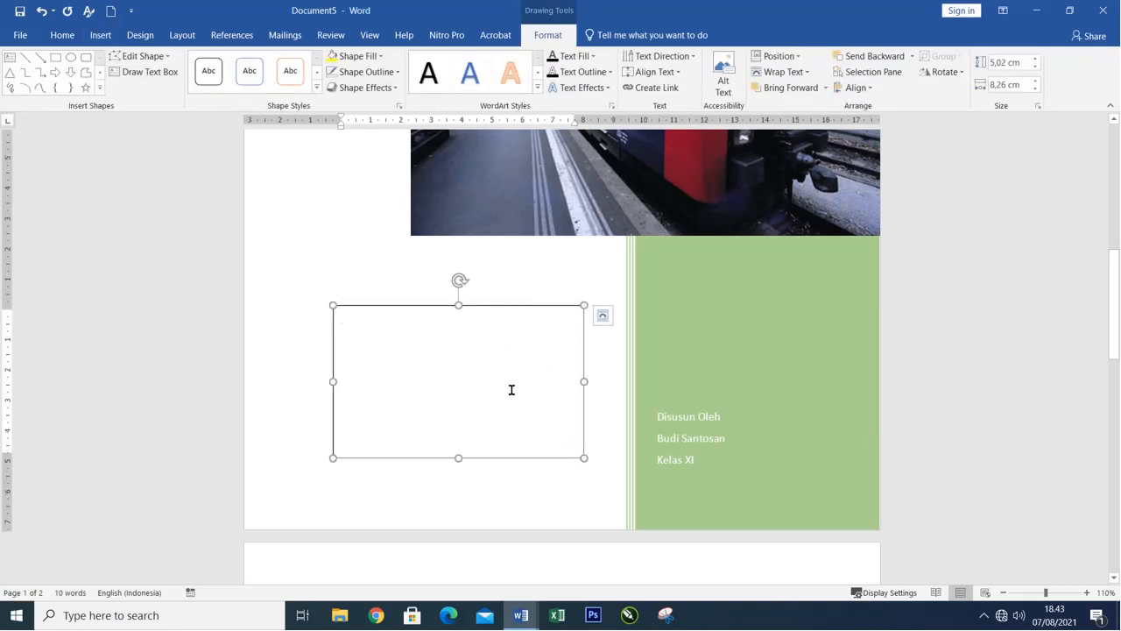
Enter the text "Kita tinggal menuliskan apa yang kita inginkan" in the new text box.
{"action": "type", "text": "K"}
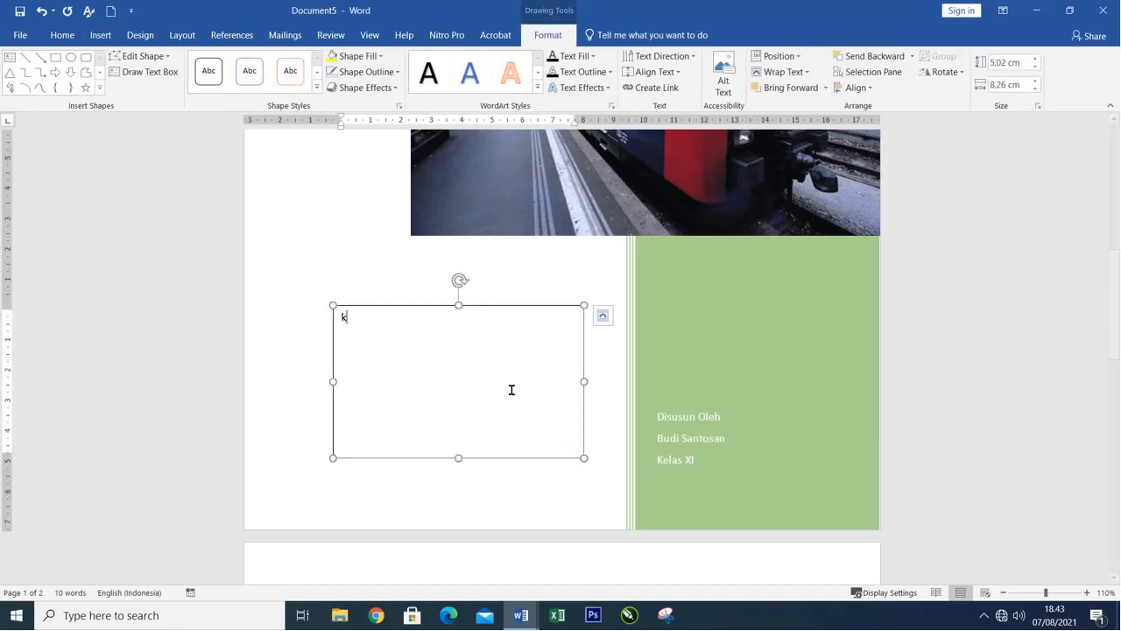
{"action": "type", "text": "ita tinggal menuliskan apa ya"}
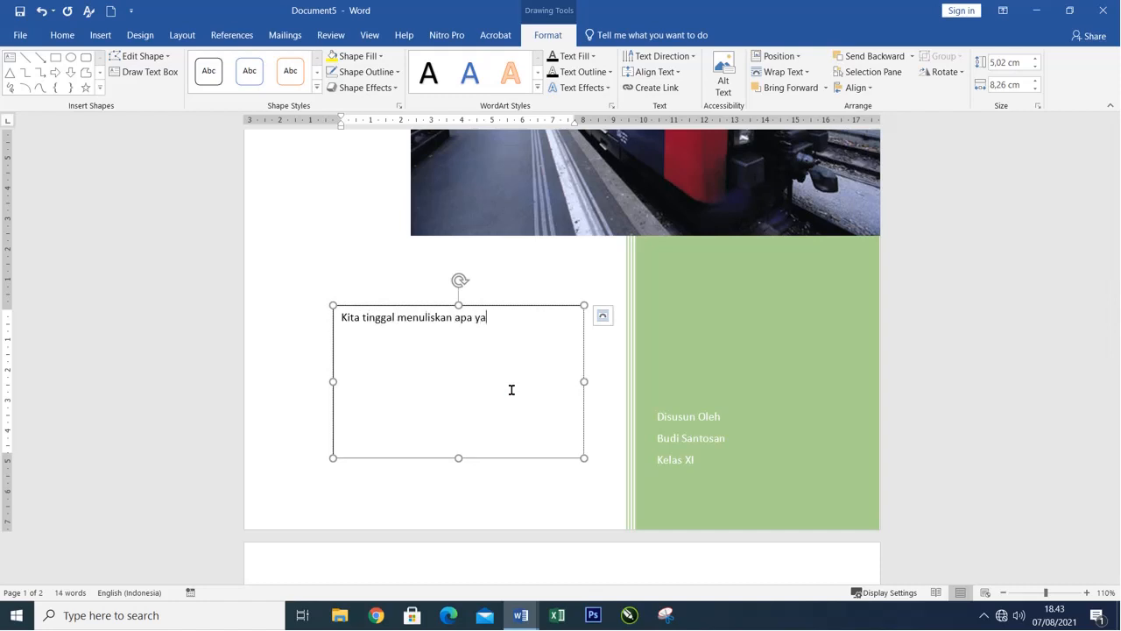
{"action": "type", "text": "ng kita inginkan"}
Format all the text in the text box as 20 pt bold.
{"action": "left_click", "coordinate": [501, 305]}
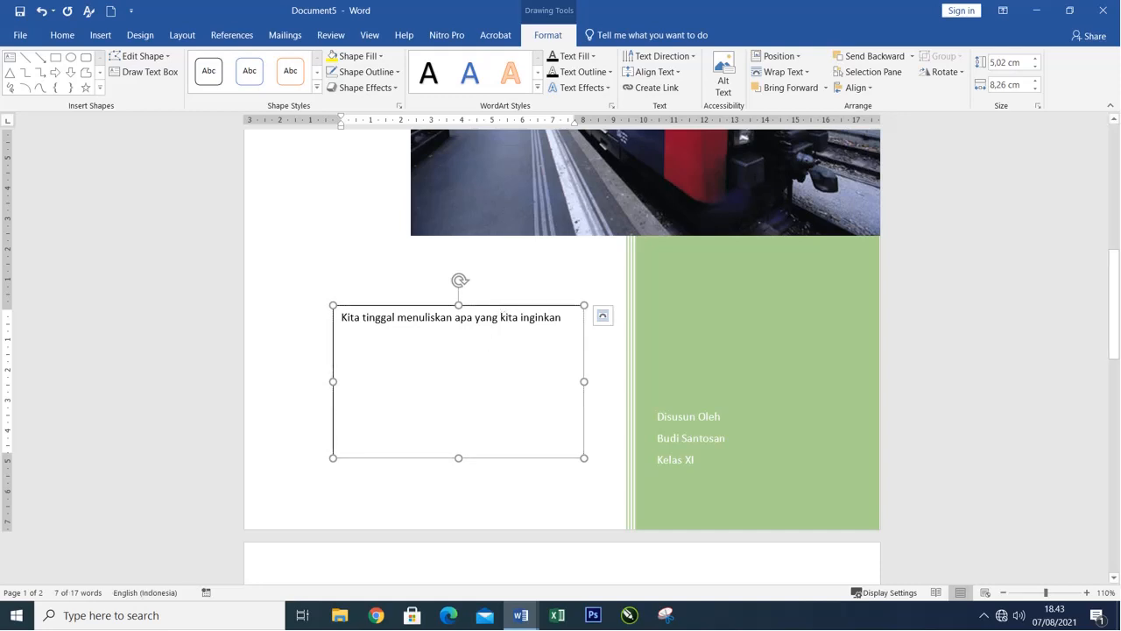
{"action": "left_click", "coordinate": [79, 37]}
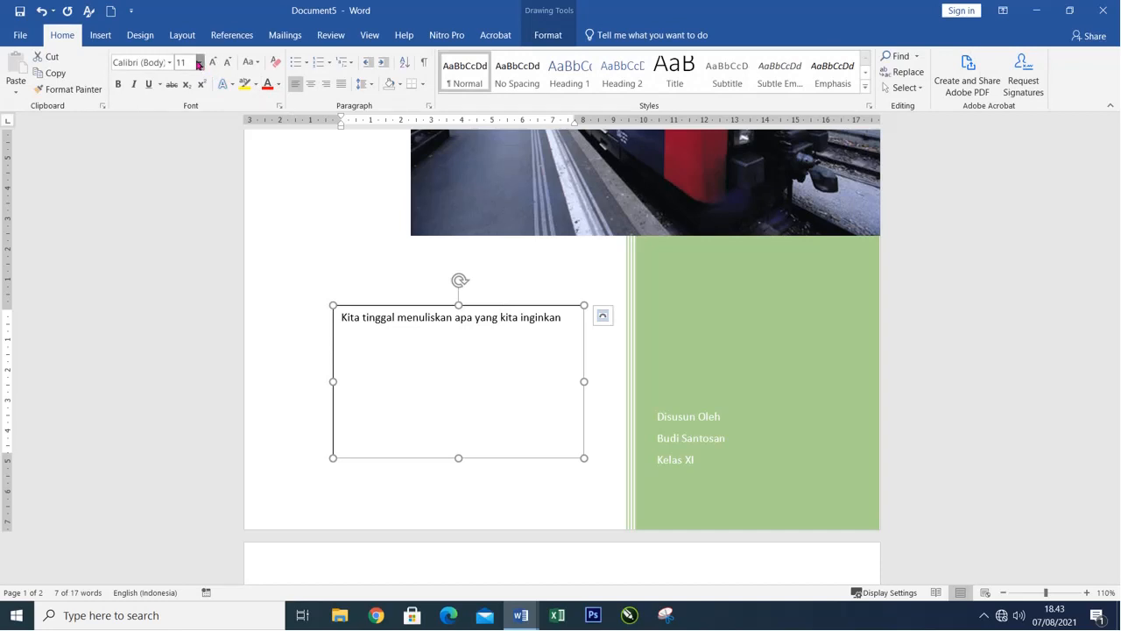
{"action": "left_click", "coordinate": [199, 63]}
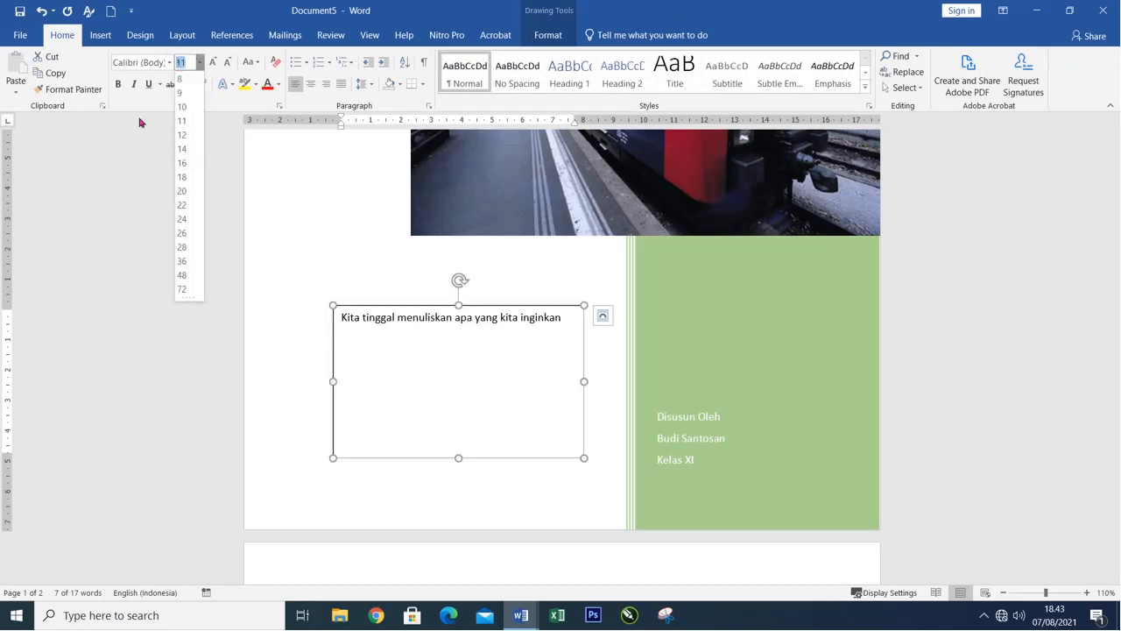
{"action": "left_click", "coordinate": [182, 191]}
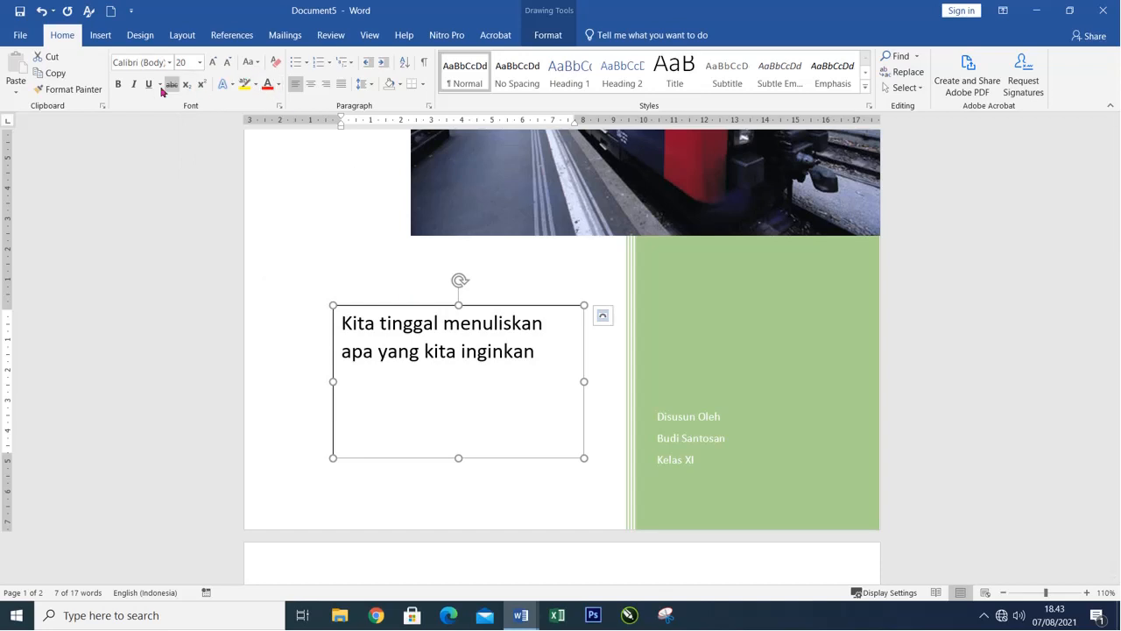
{"action": "left_click", "coordinate": [118, 84]}
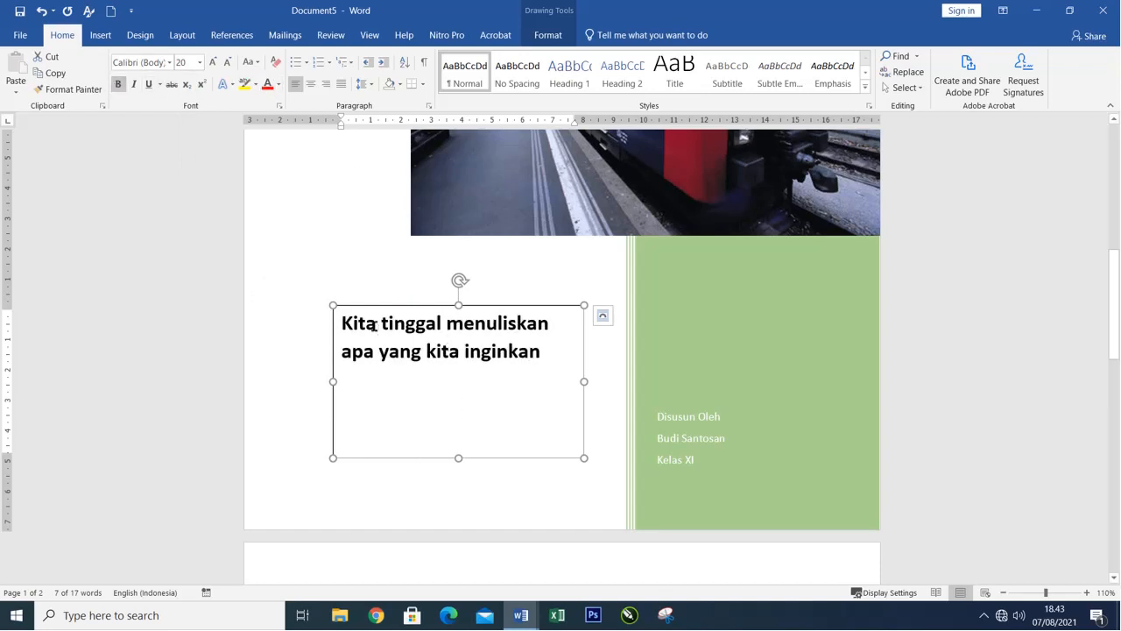
Change the case of the text box's whole text to Capitalize Each Word.
{"action": "key", "text": "ctrl+a"}
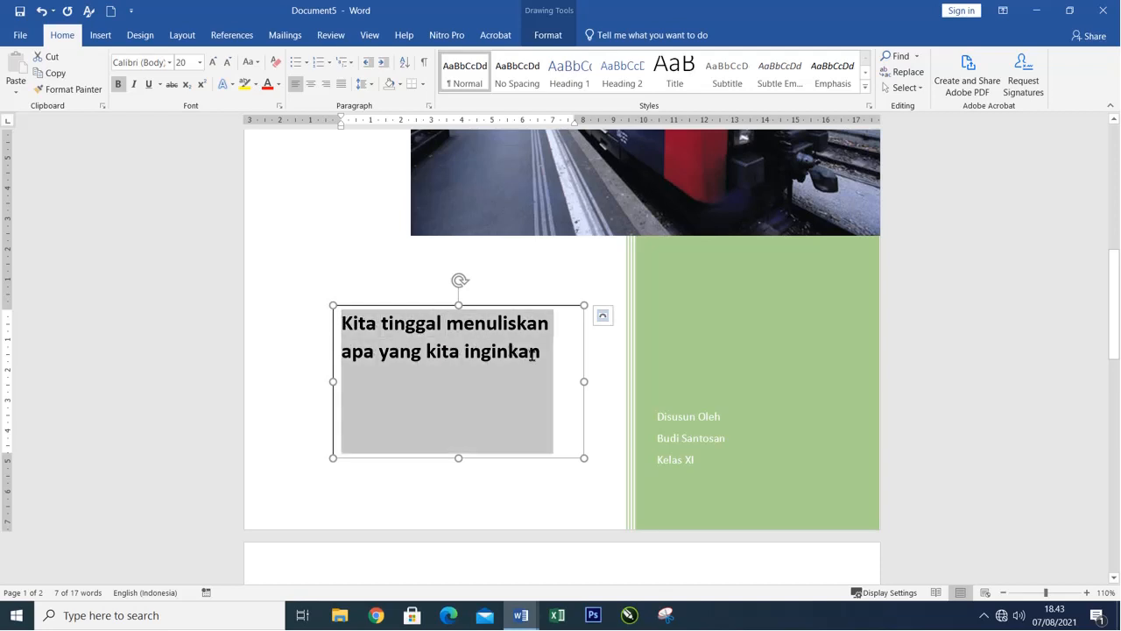
{"action": "left_click", "coordinate": [256, 63]}
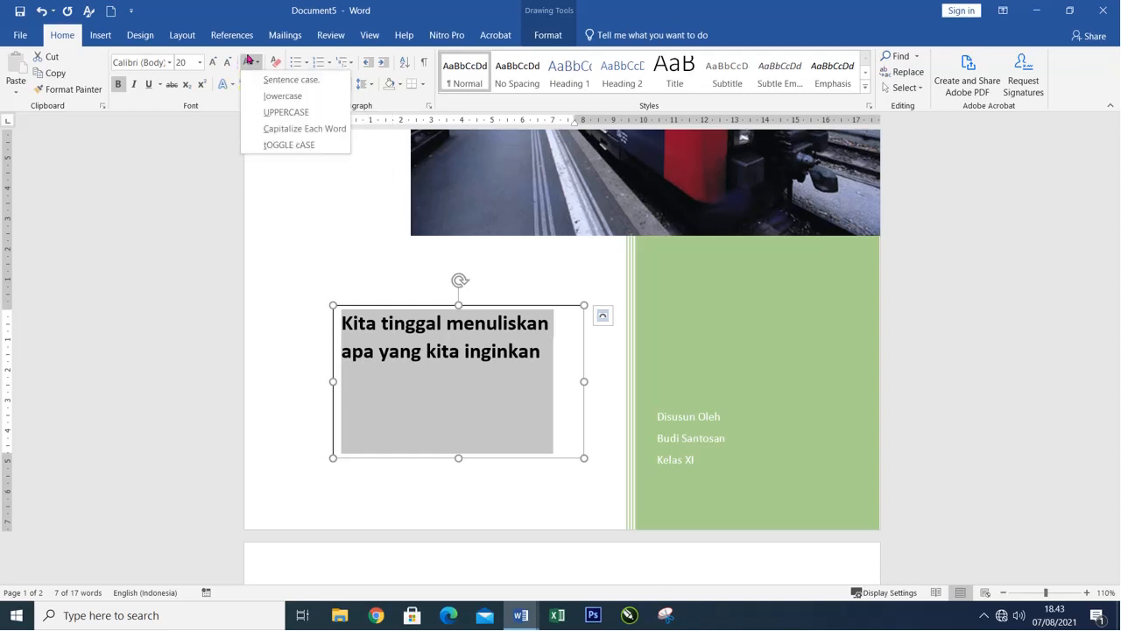
{"action": "left_click", "coordinate": [305, 129]}
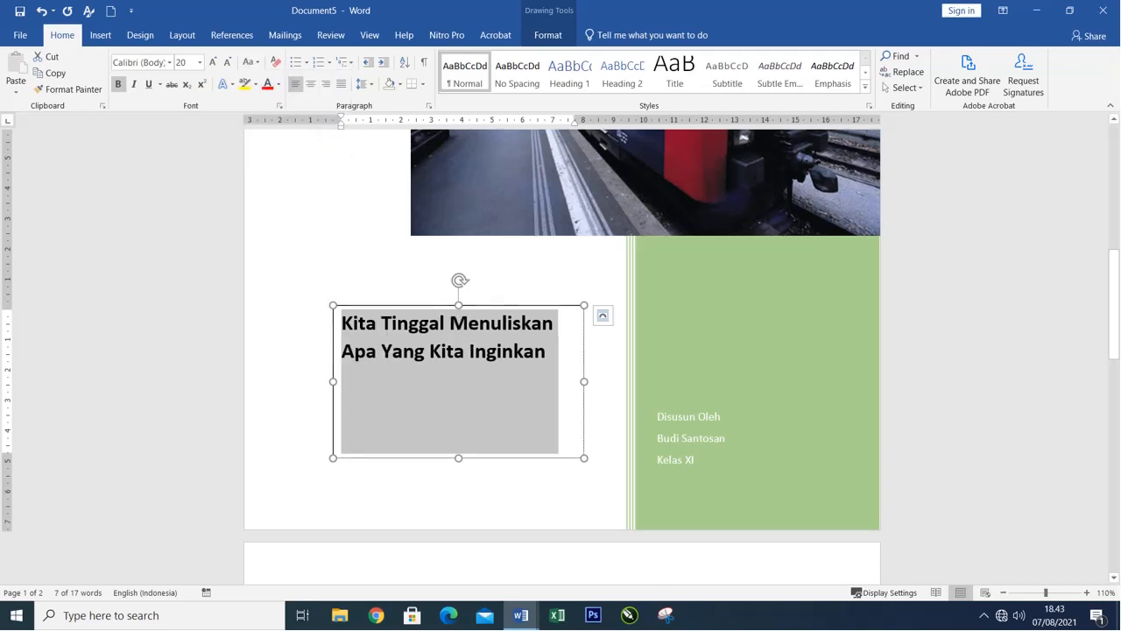
Colour the text box's text in the darkest green theme shade and shrink the box to about 2.17 cm high and 7.85 cm wide.
{"action": "left_click", "coordinate": [279, 84]}
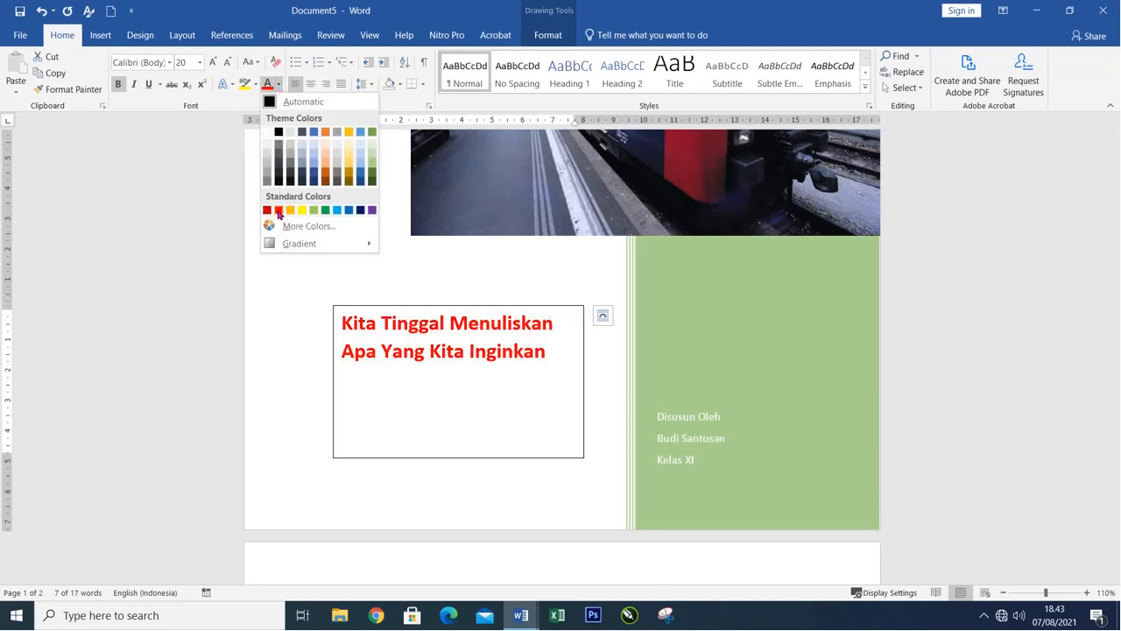
{"action": "left_click", "coordinate": [371, 180]}
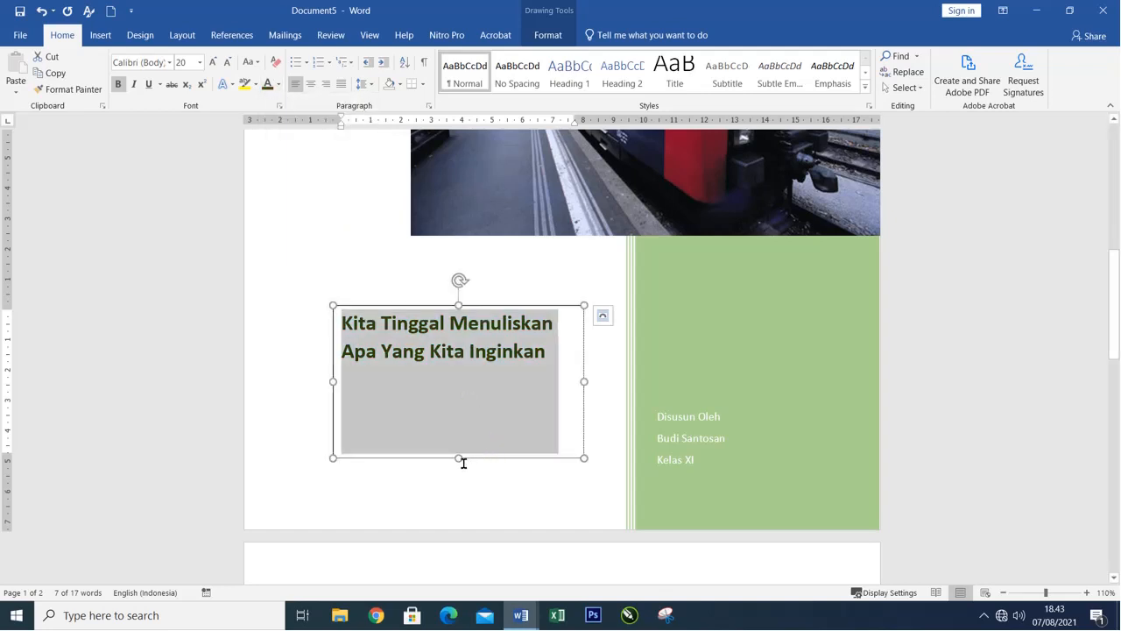
{"action": "left_click_drag", "start_coordinate": [461, 458], "coordinate": [459, 374]}
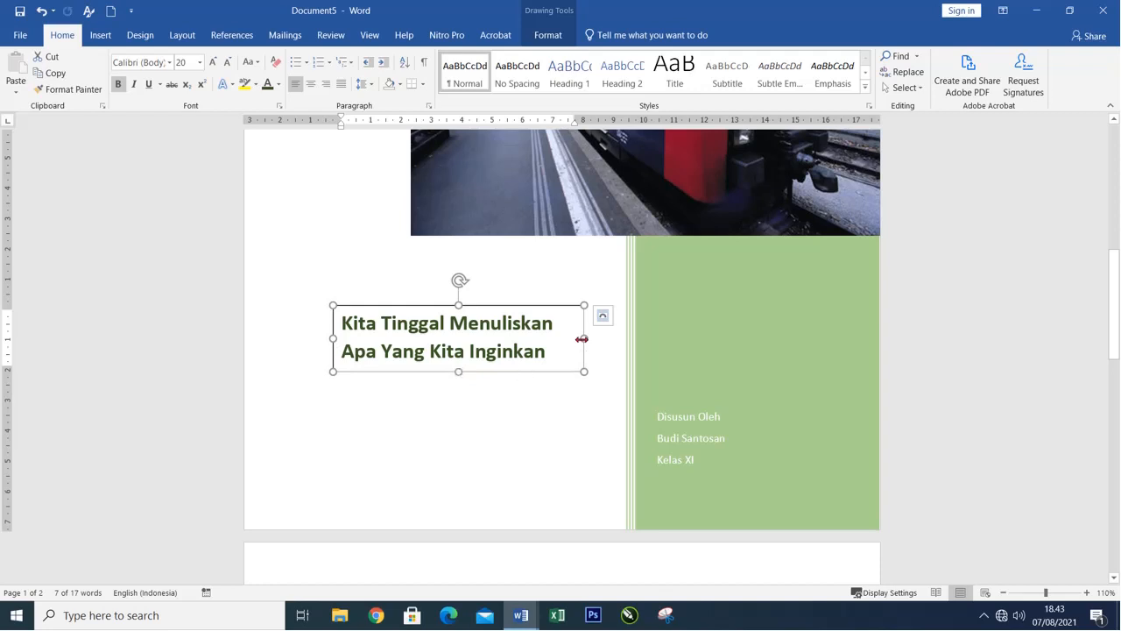
{"action": "mouse_move", "coordinate": [584, 338]}
{"action": "left_mouse_down"}
{"action": "mouse_move", "coordinate": [558, 338]}
{"action": "mouse_move", "coordinate": [574, 338]}
{"action": "left_mouse_up"}
{"action": "scroll", "coordinate": [545, 394], "scroll_direction": "up", "scroll_amount": 5}
{"action": "left_click", "coordinate": [524, 537]}
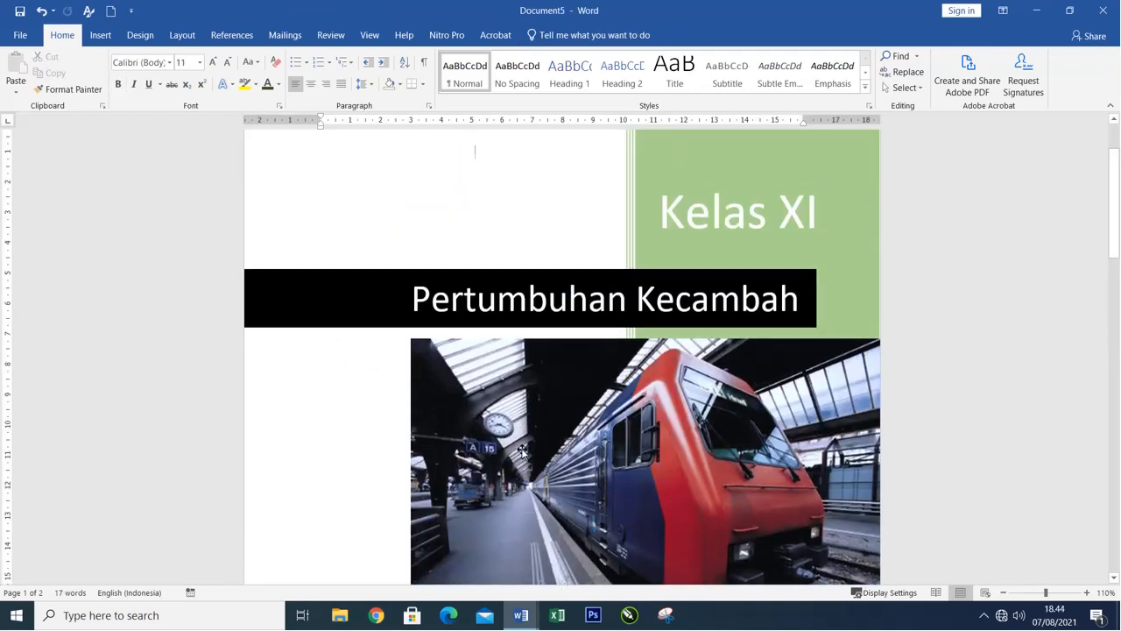
{"action": "scroll", "coordinate": [524, 450], "scroll_direction": "down", "scroll_amount": 8}
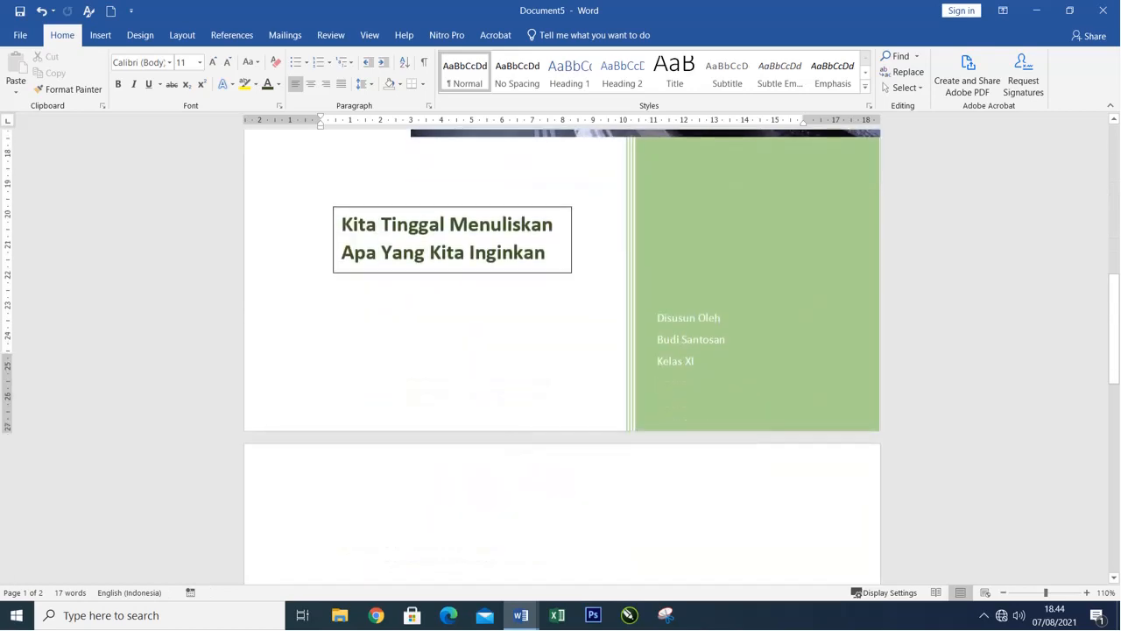
Fill the text box below the train picture with the lightest green theme colour.
{"action": "left_click", "coordinate": [378, 273]}
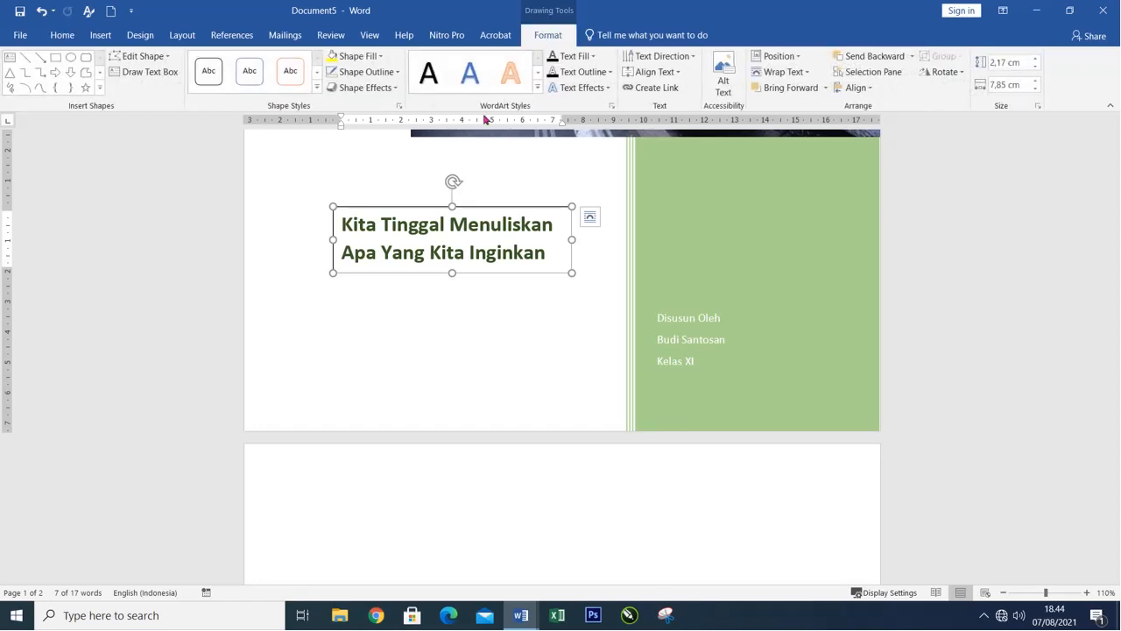
{"action": "left_click", "coordinate": [383, 58]}
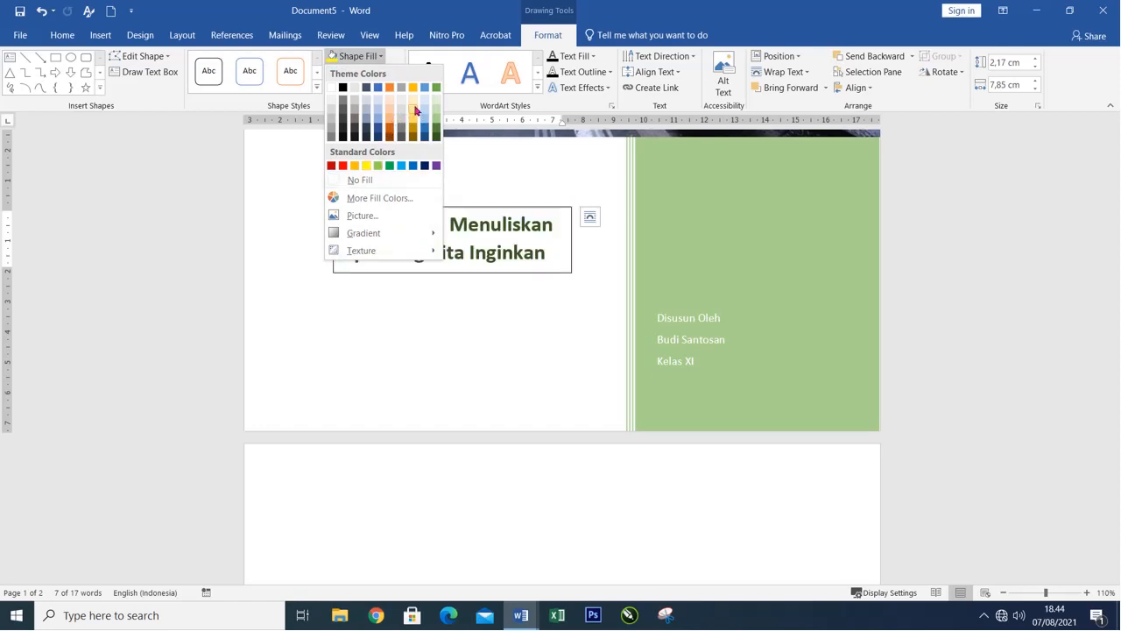
{"action": "left_click", "coordinate": [436, 99]}
{"action": "left_click", "coordinate": [475, 150]}
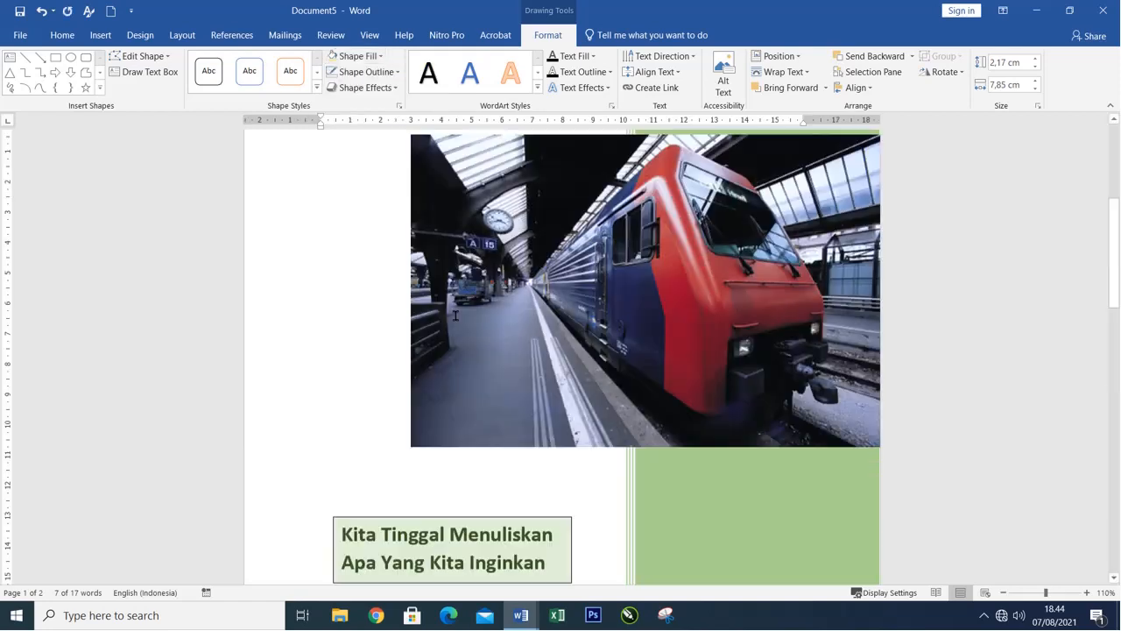
{"action": "scroll", "coordinate": [459, 309], "scroll_direction": "down", "scroll_amount": 3}
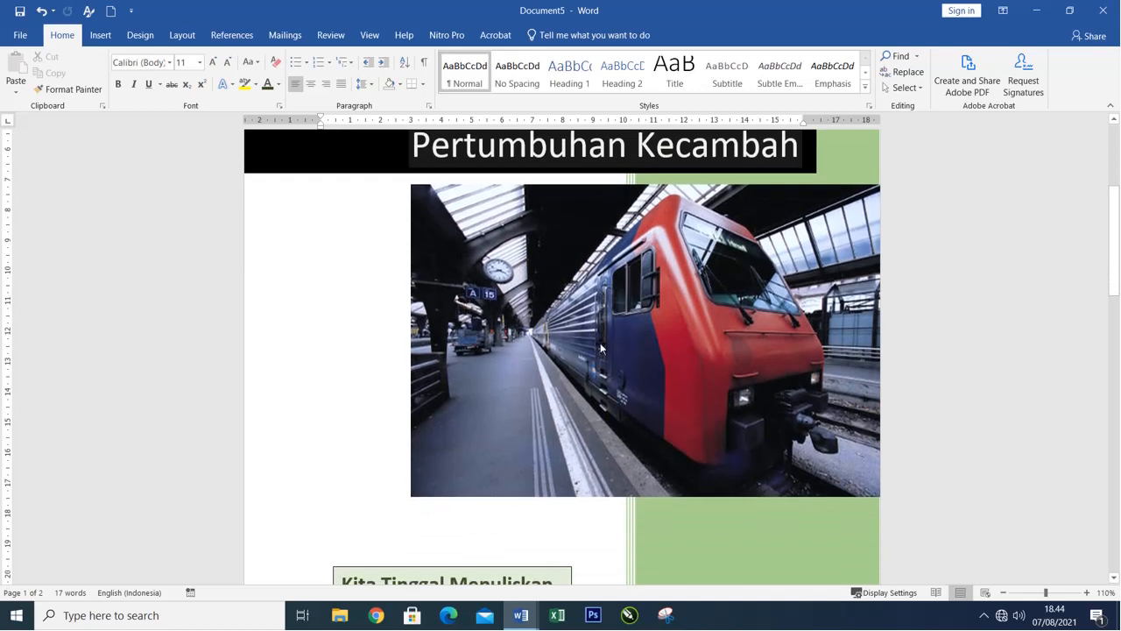
Replace the train picture with the file Belajar Microsoft Word dari Pemula sampai Mahir.jpg from the Pictures folder.
{"action": "left_click", "coordinate": [602, 327]}
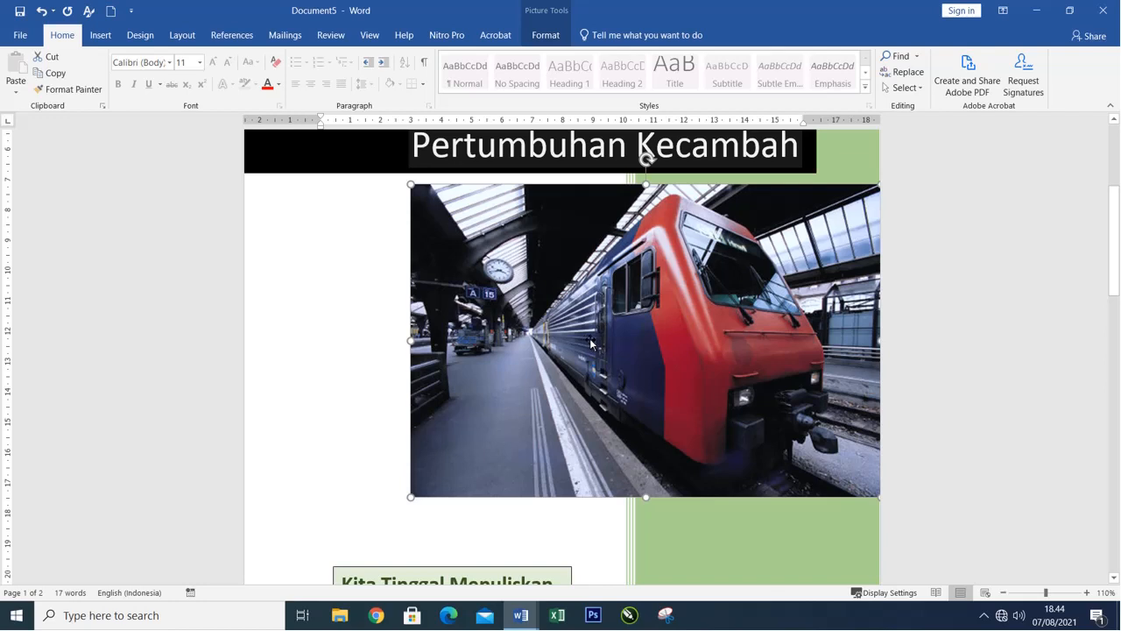
{"action": "scroll", "coordinate": [590, 342], "scroll_direction": "down", "scroll_amount": 1}
{"action": "scroll", "coordinate": [592, 346], "scroll_direction": "up", "scroll_amount": 1}
{"action": "right_click", "coordinate": [537, 286]}
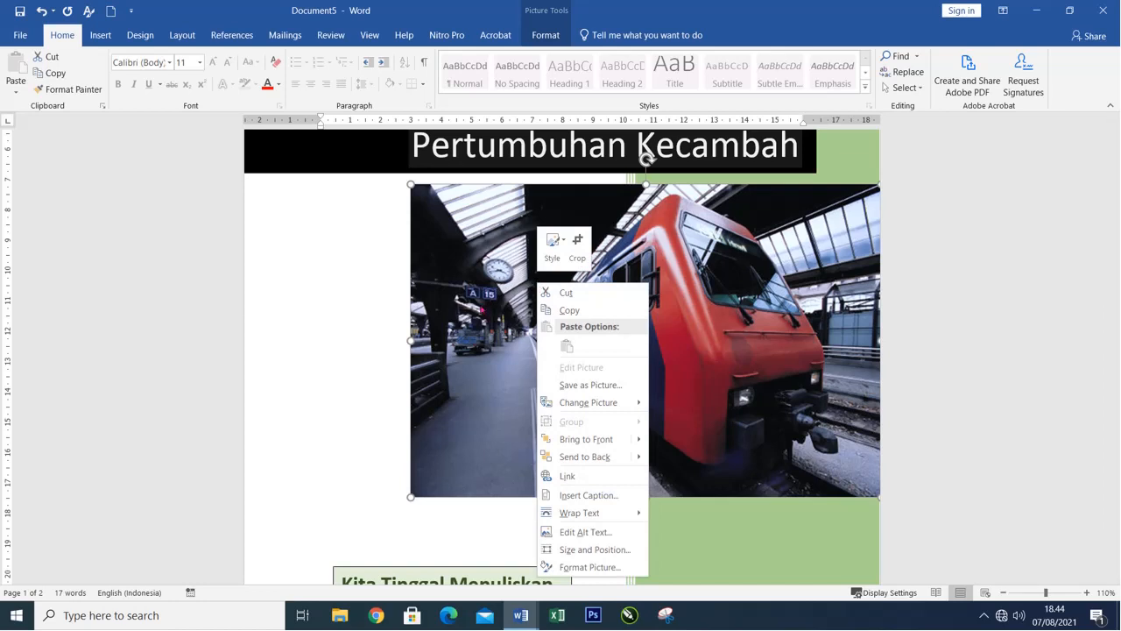
{"action": "mouse_move", "coordinate": [597, 405]}
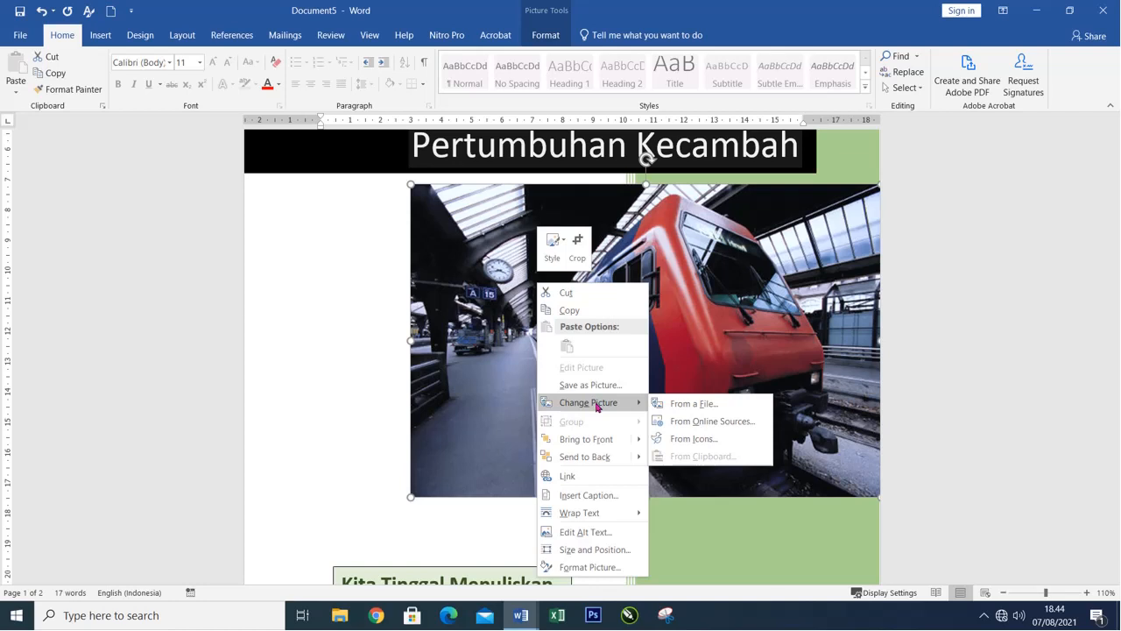
{"action": "left_click", "coordinate": [719, 405]}
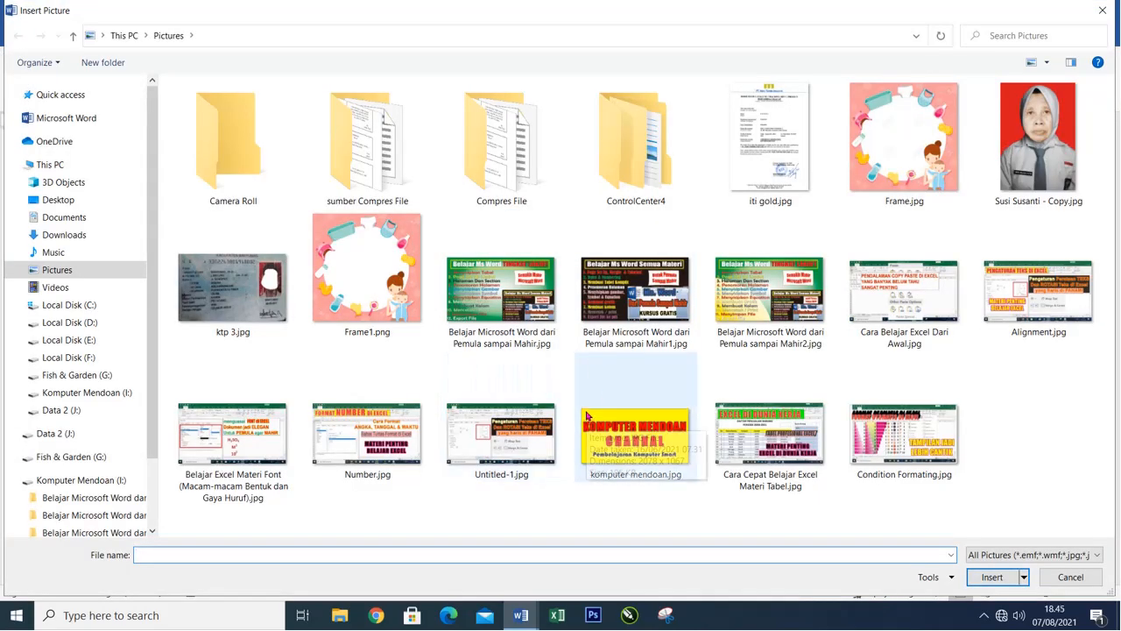
{"action": "left_click", "coordinate": [485, 285]}
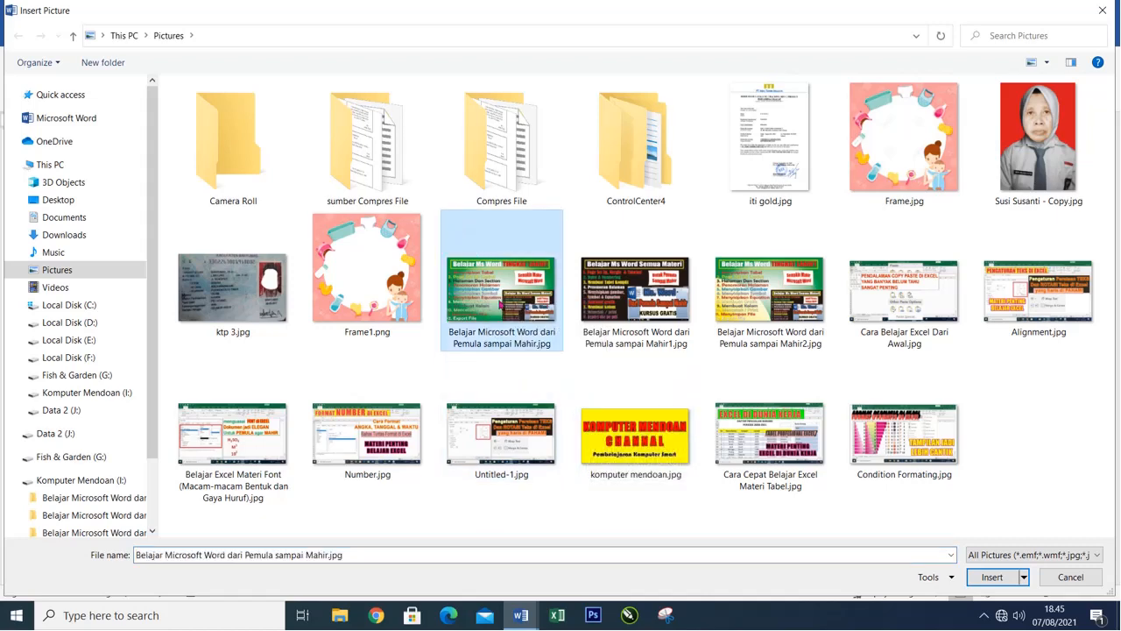
{"action": "left_click", "coordinate": [995, 576]}
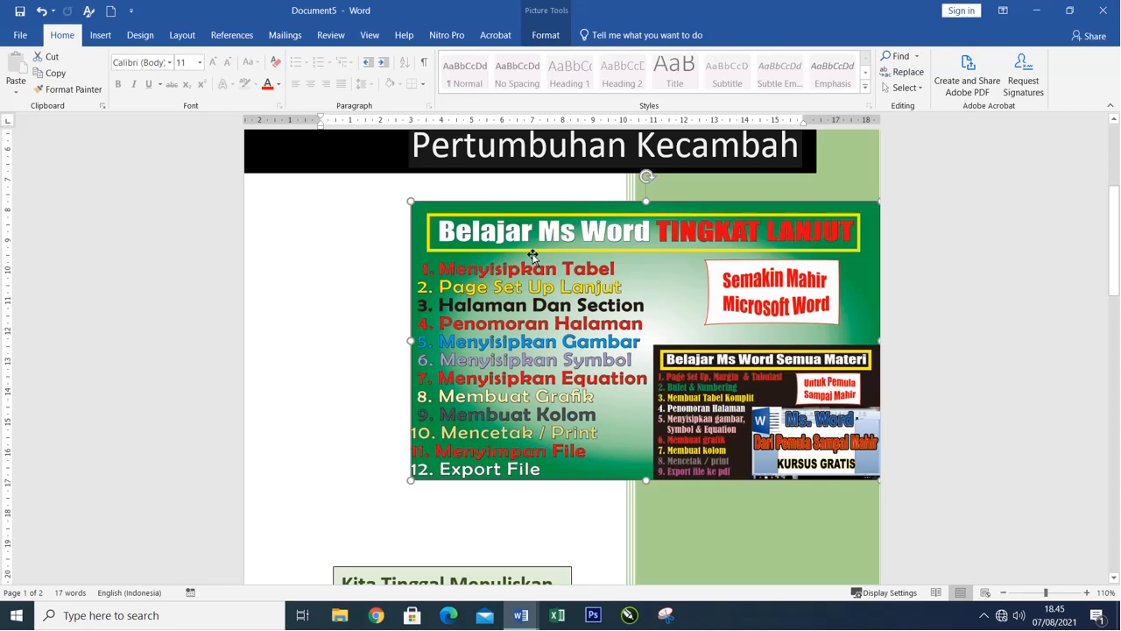
Delete the cover picture and insert komputer mendoan.jpg from the Pictures folder instead.
{"action": "key", "text": "Delete"}
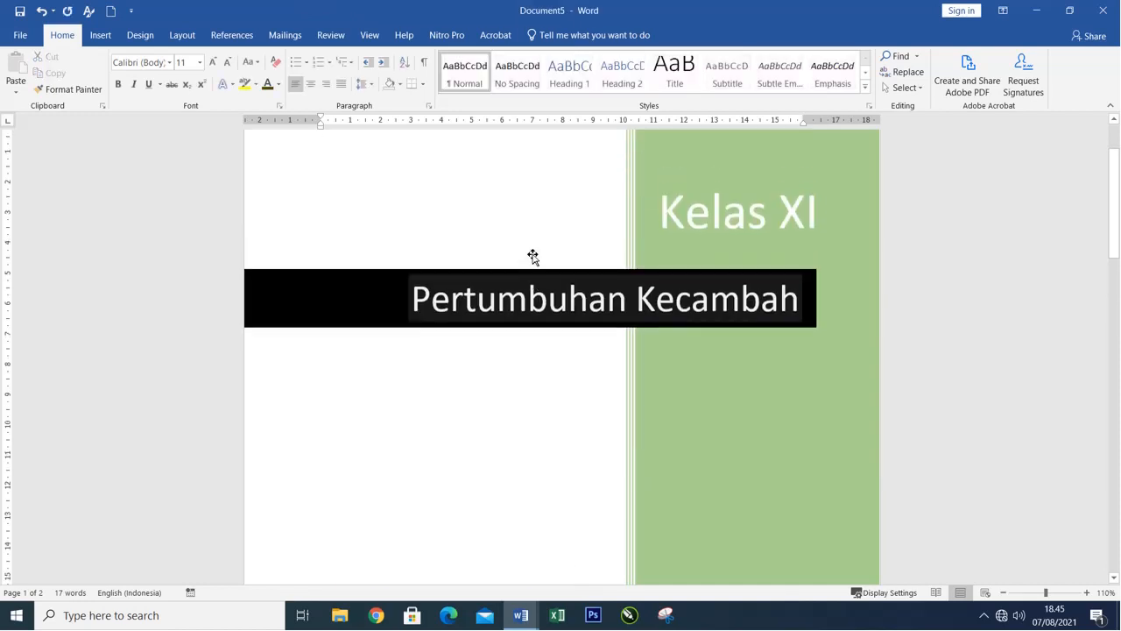
{"action": "scroll", "coordinate": [533, 256], "scroll_direction": "down", "scroll_amount": 4}
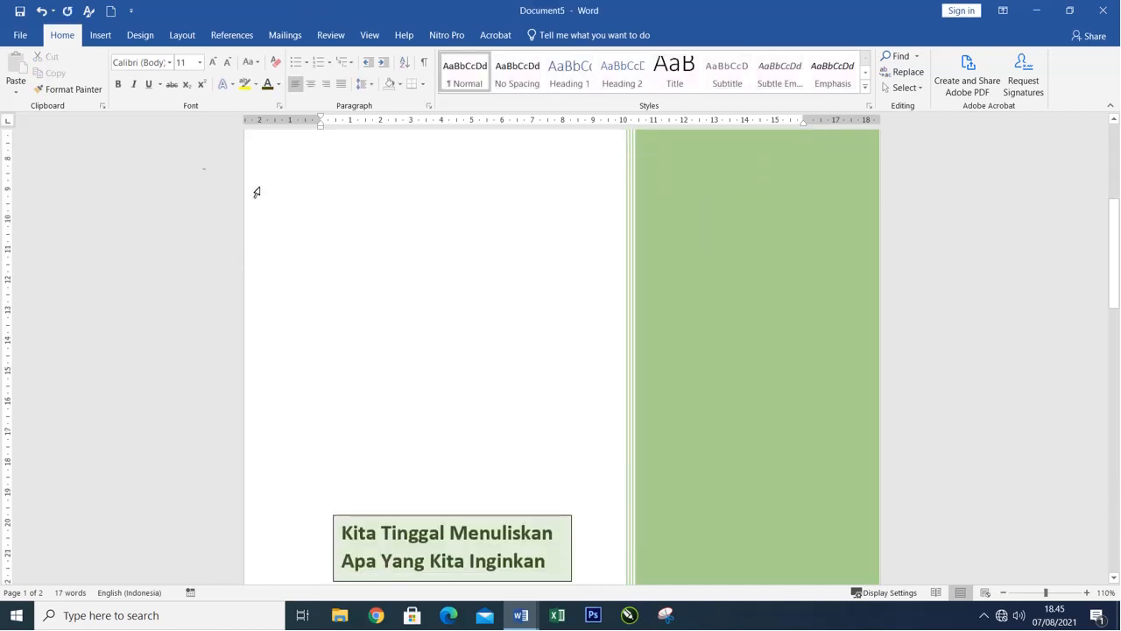
{"action": "left_click", "coordinate": [101, 37]}
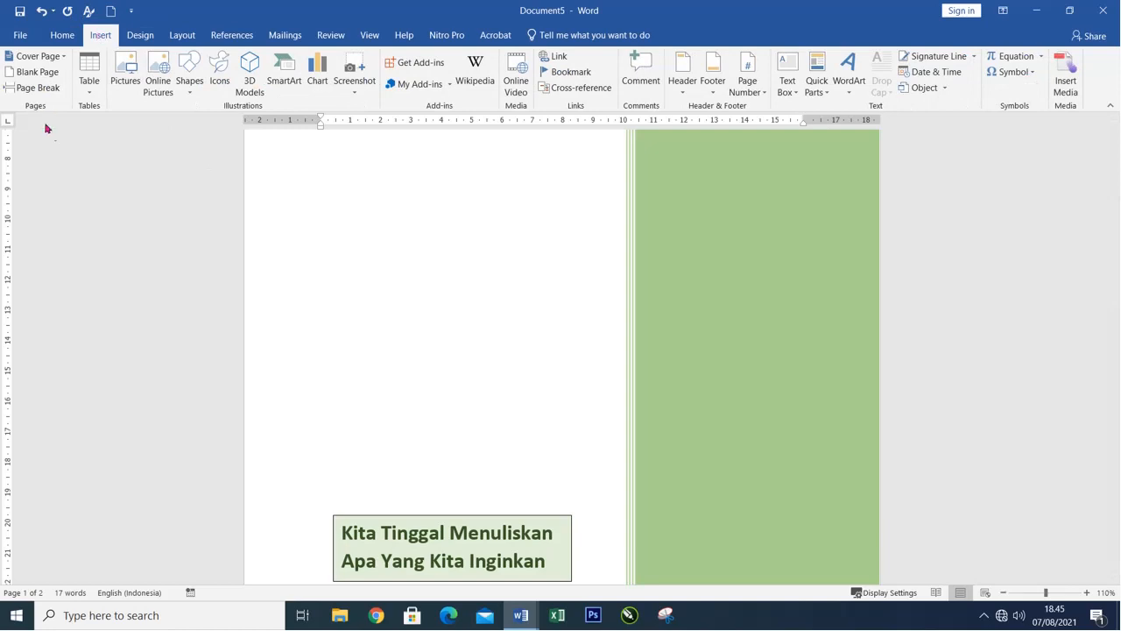
{"action": "left_click", "coordinate": [124, 68]}
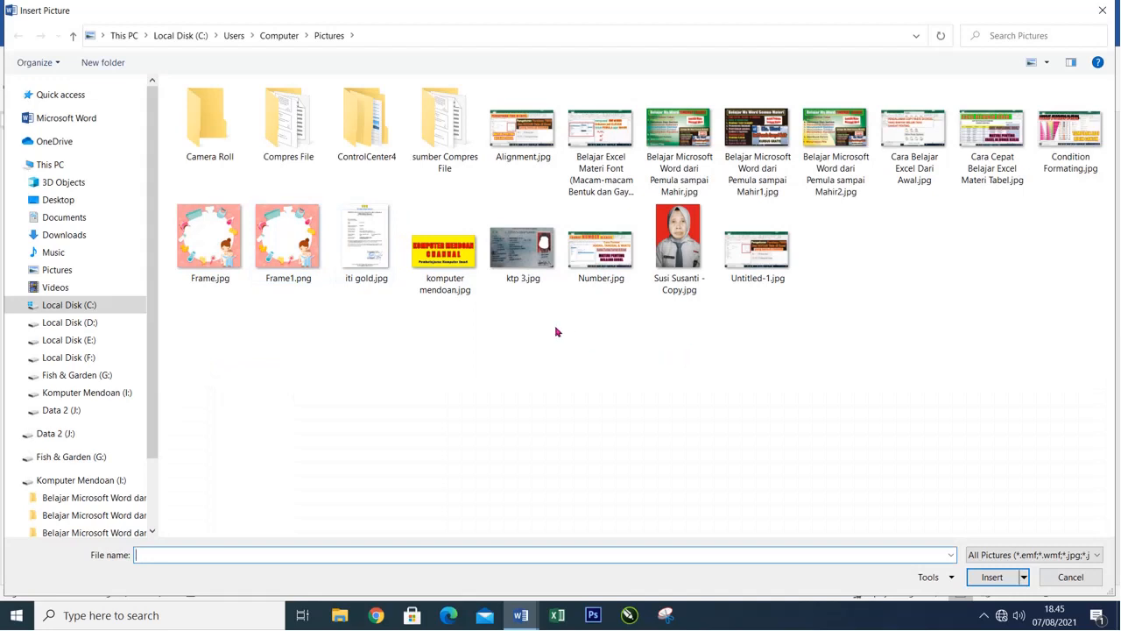
{"action": "left_click", "coordinate": [446, 249]}
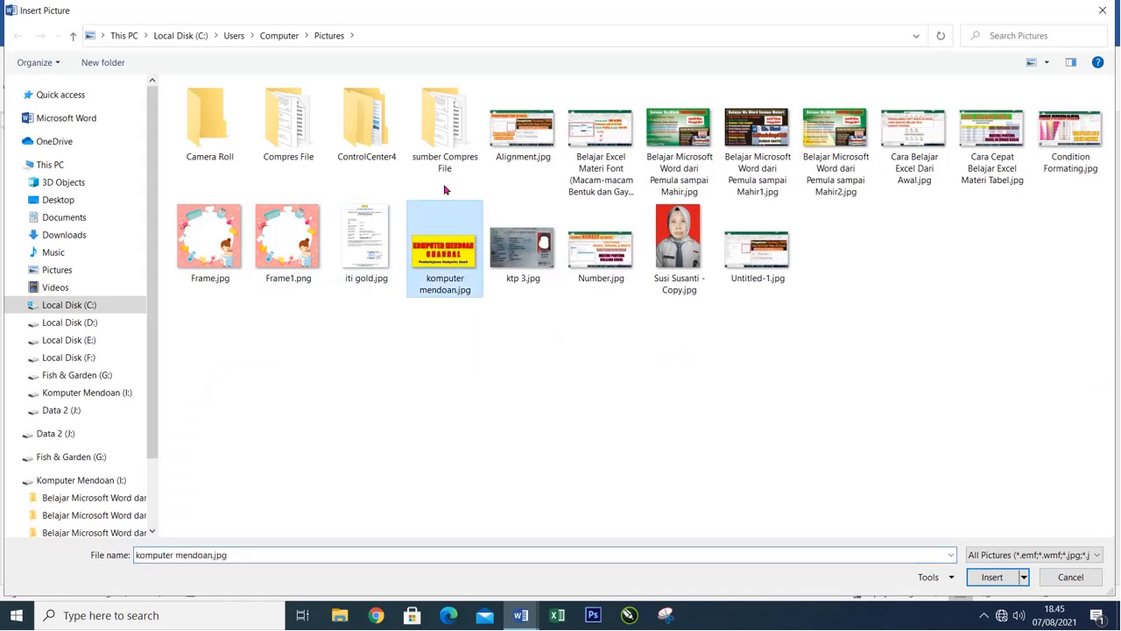
{"action": "left_click", "coordinate": [993, 577]}
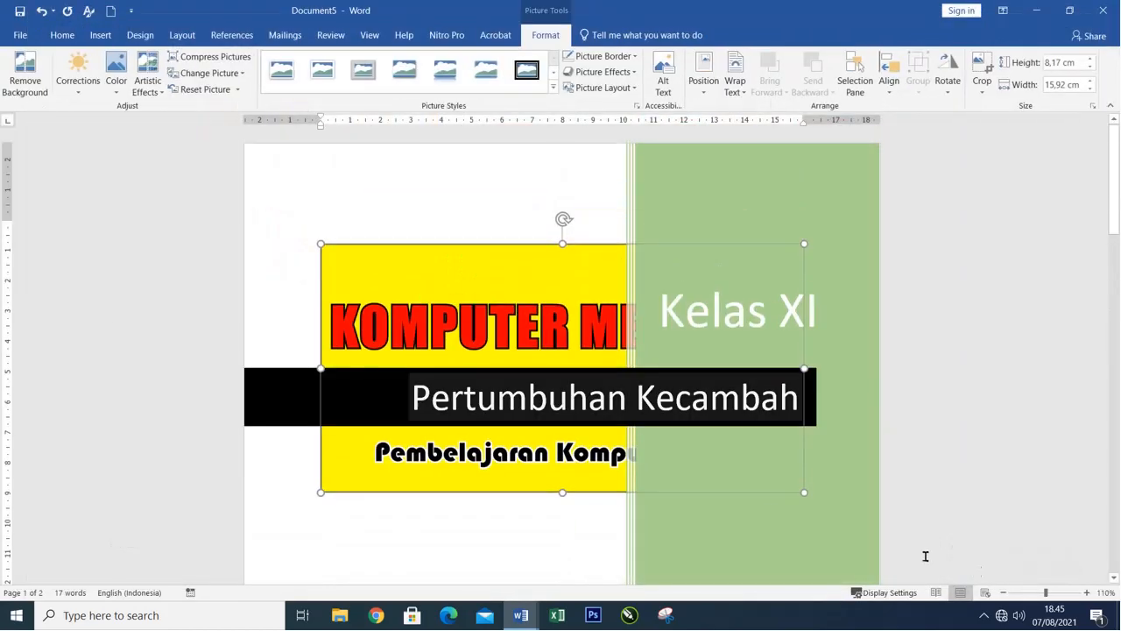
Set the text wrapping of the yellow Komputer Mendoan picture to In Front of Text.
{"action": "scroll", "coordinate": [563, 450], "scroll_direction": "down", "scroll_amount": 3}
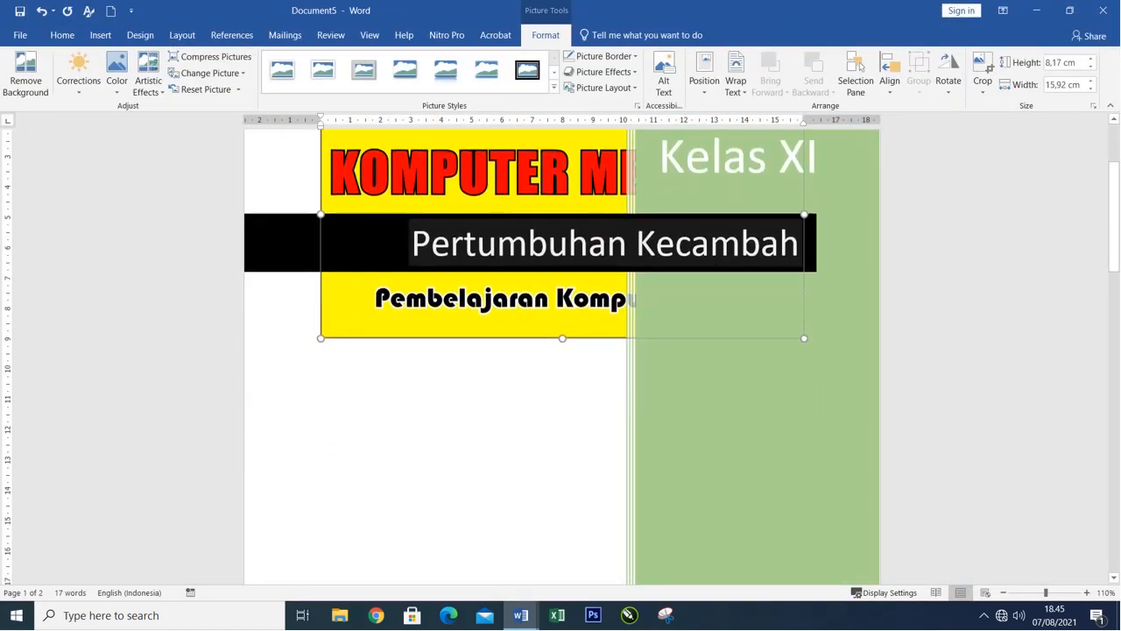
{"action": "scroll", "coordinate": [399, 228], "scroll_direction": "up", "scroll_amount": 2}
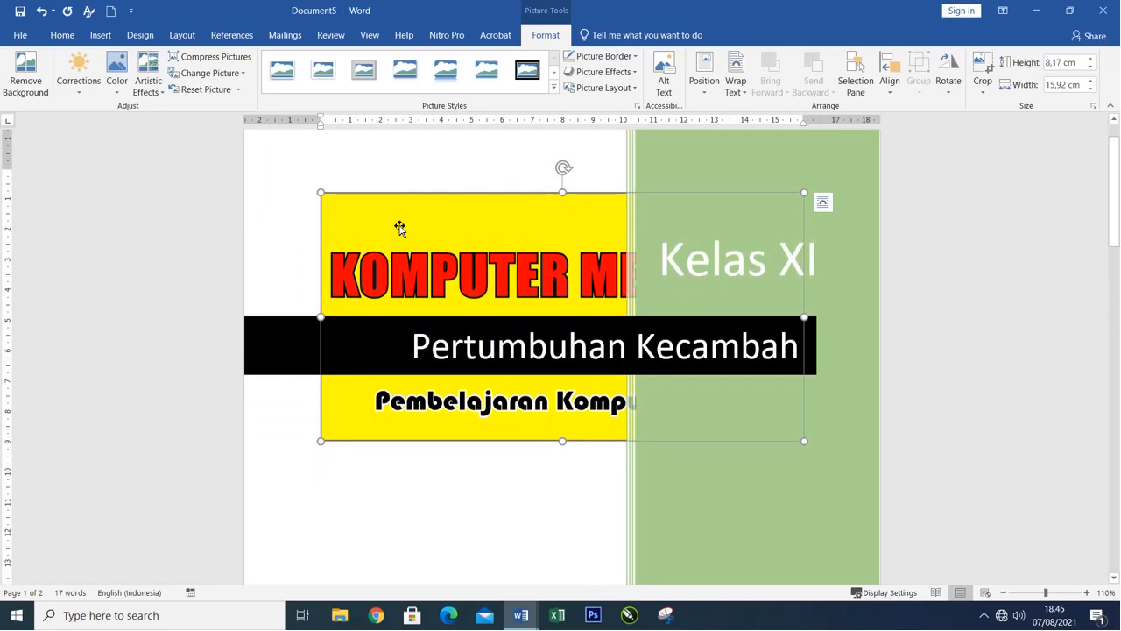
{"action": "scroll", "coordinate": [449, 251], "scroll_direction": "down", "scroll_amount": 2}
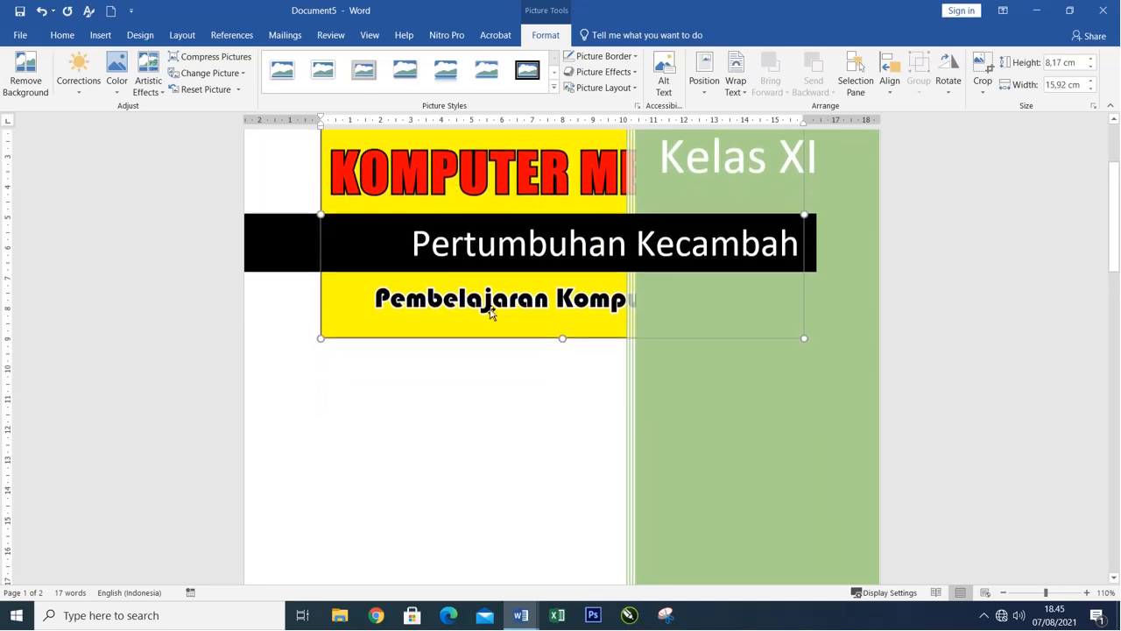
{"action": "scroll", "coordinate": [490, 313], "scroll_direction": "up", "scroll_amount": 3}
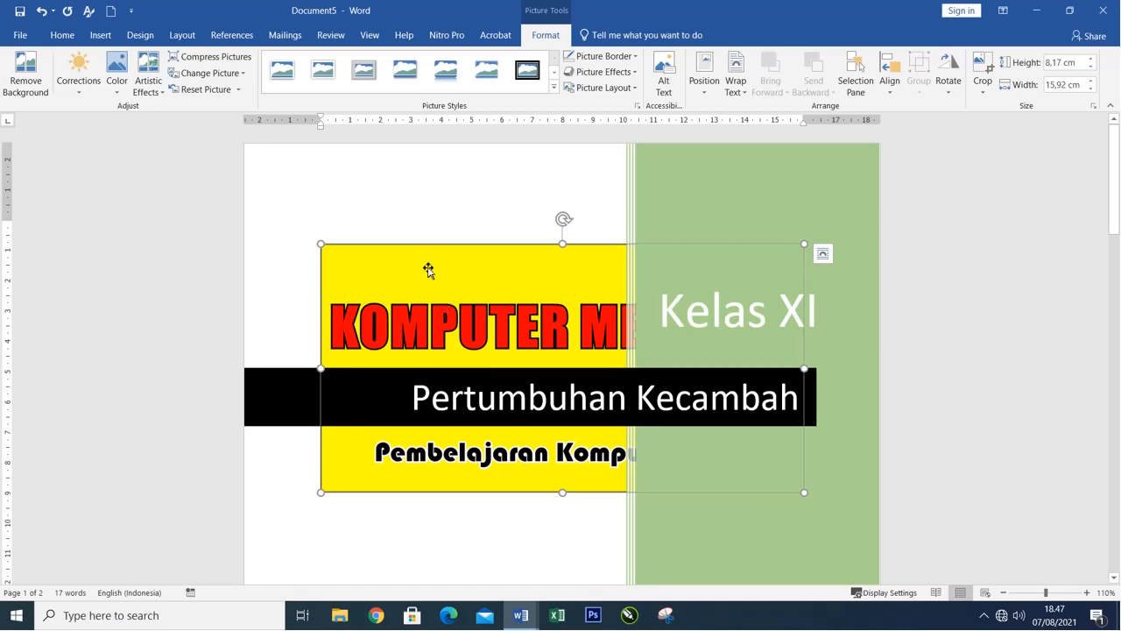
{"action": "scroll", "coordinate": [428, 267], "scroll_direction": "down", "scroll_amount": 2}
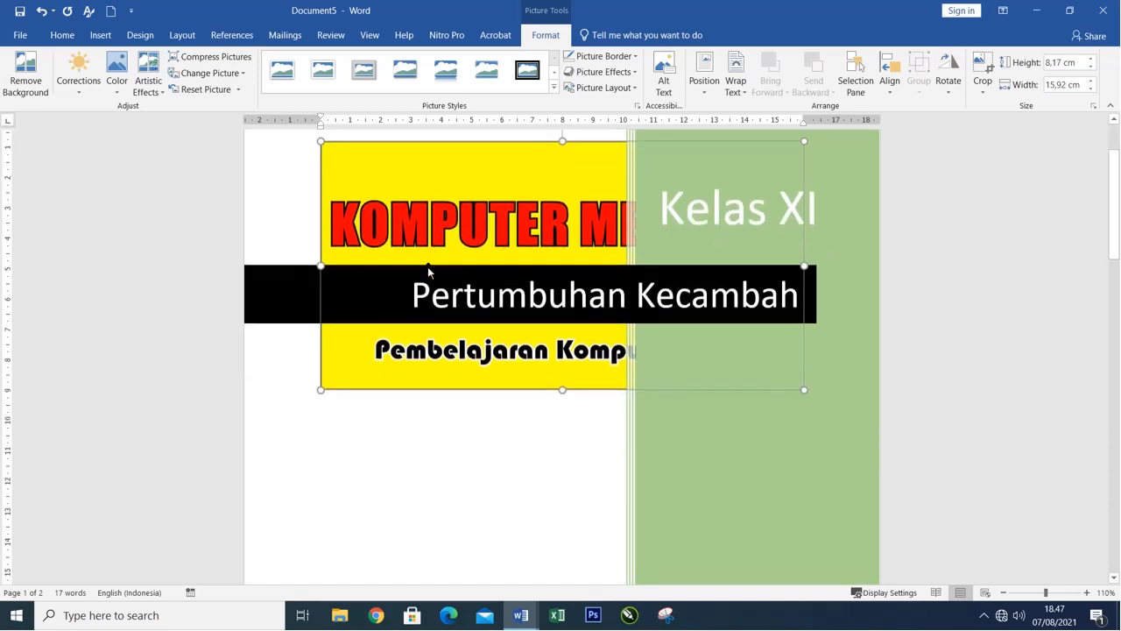
{"action": "right_click", "coordinate": [418, 175]}
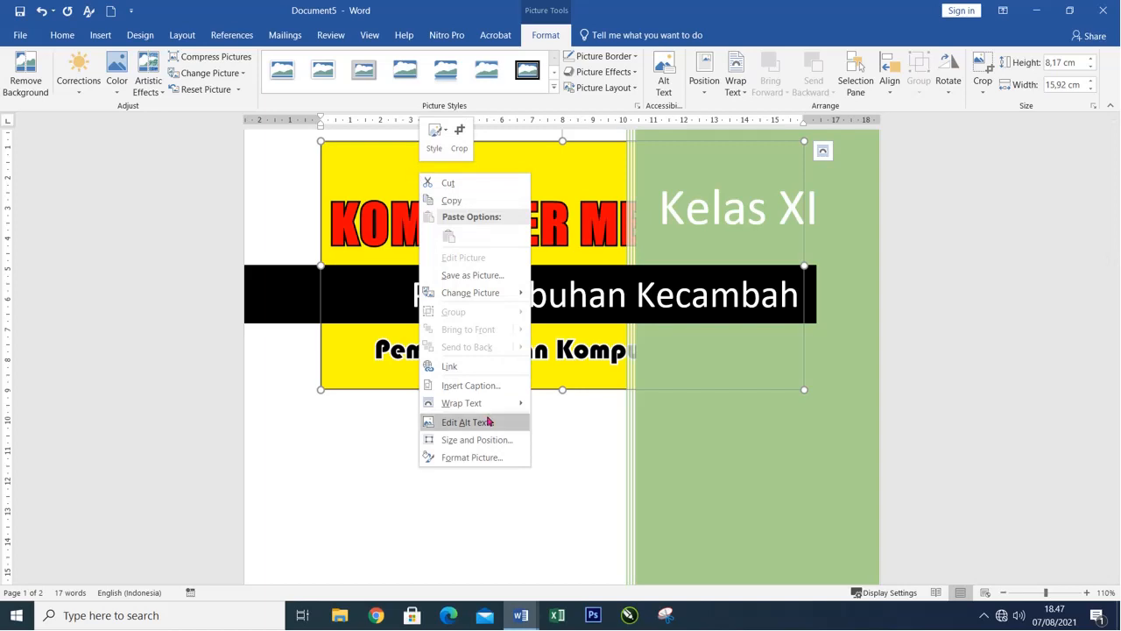
{"action": "mouse_move", "coordinate": [483, 406]}
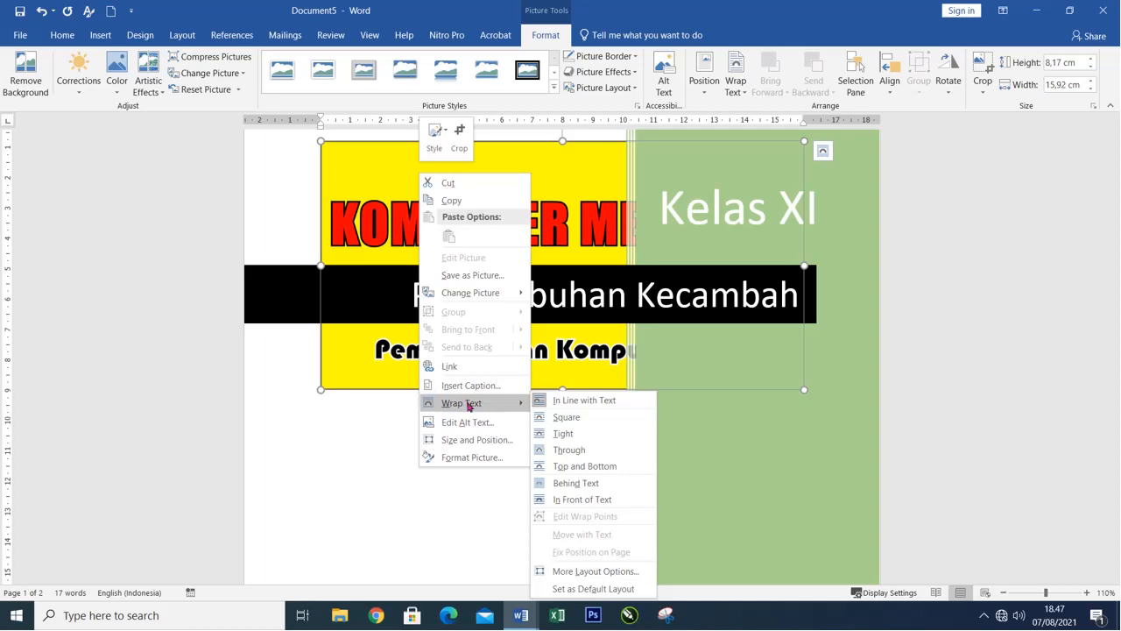
{"action": "left_click", "coordinate": [588, 499]}
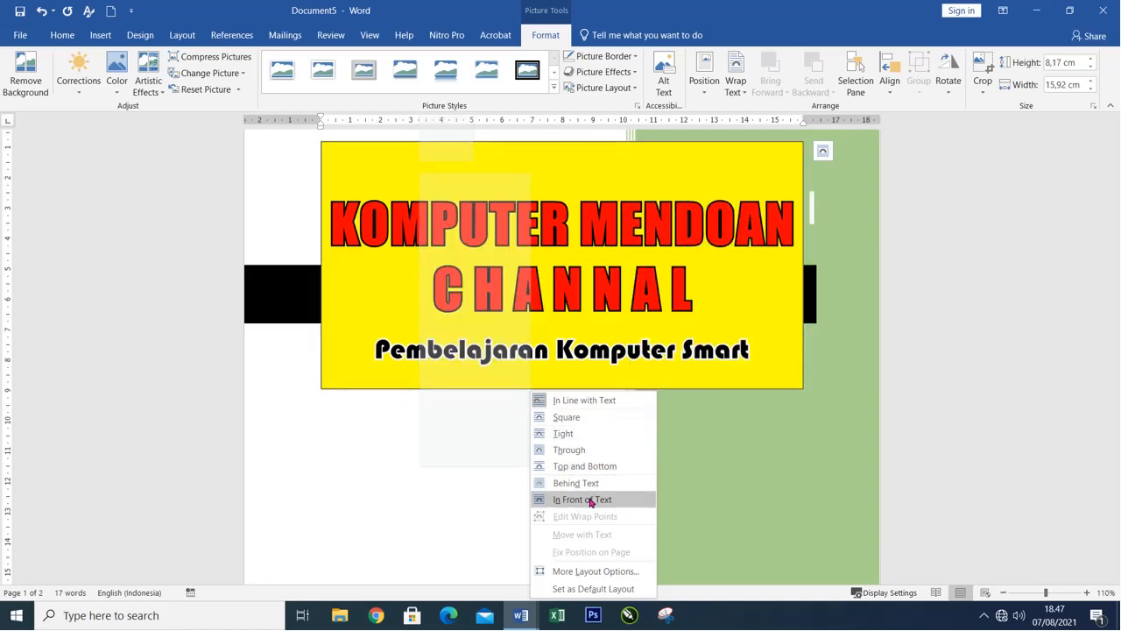
{"action": "left_click", "coordinate": [590, 501]}
Move the yellow picture down into the space between the black title band and the text box.
{"action": "scroll", "coordinate": [528, 283], "scroll_direction": "down", "scroll_amount": 2}
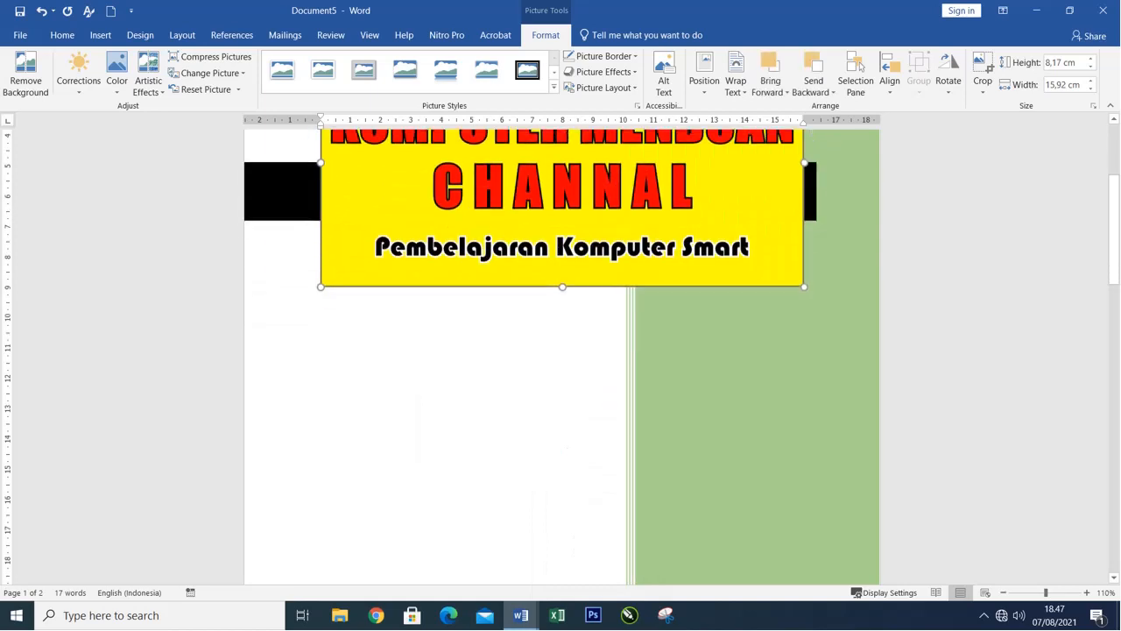
{"action": "left_click_drag", "start_coordinate": [529, 311], "coordinate": [545, 521]}
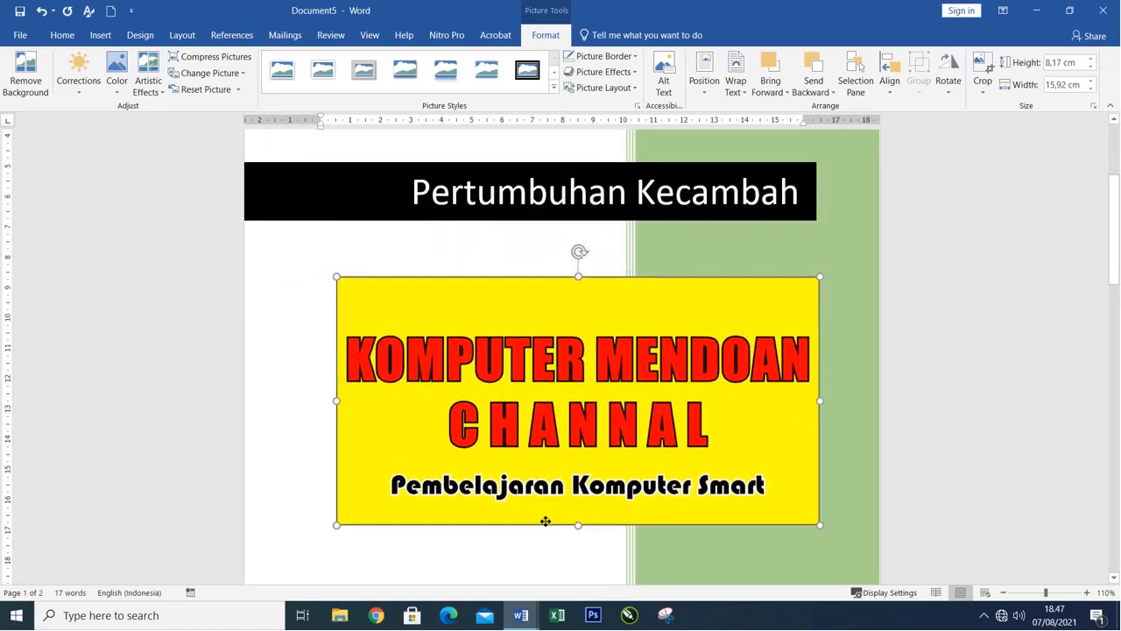
{"action": "scroll", "coordinate": [541, 493], "scroll_direction": "down", "scroll_amount": 4}
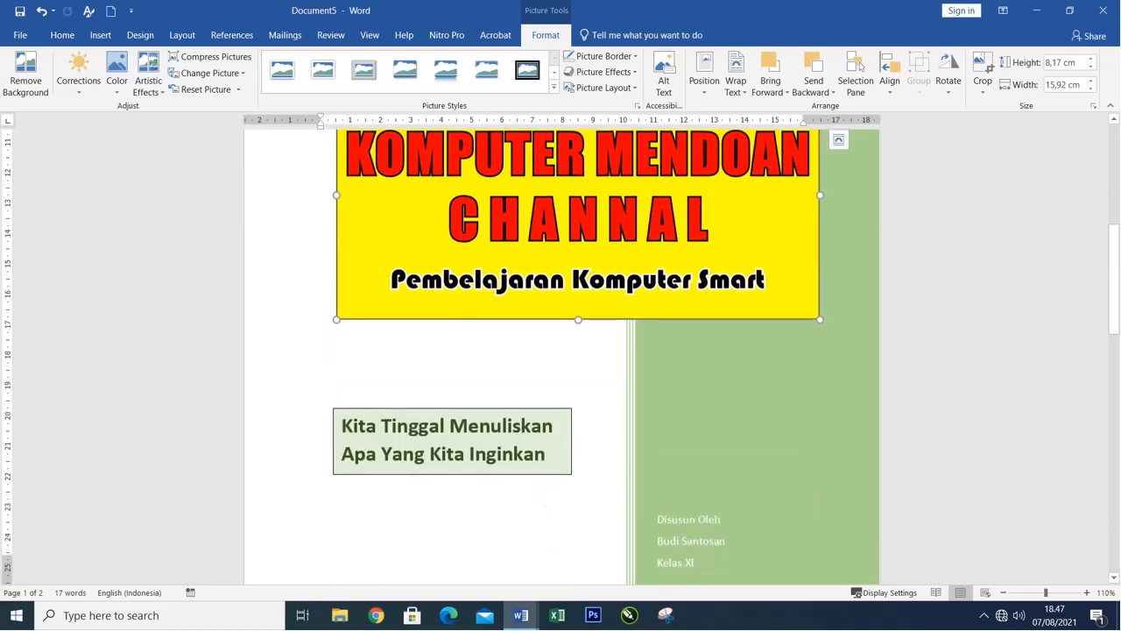
Apply the light blue theme shape style to the green side panel behind the Kelas XI heading.
{"action": "key", "text": "ctrl+Home"}
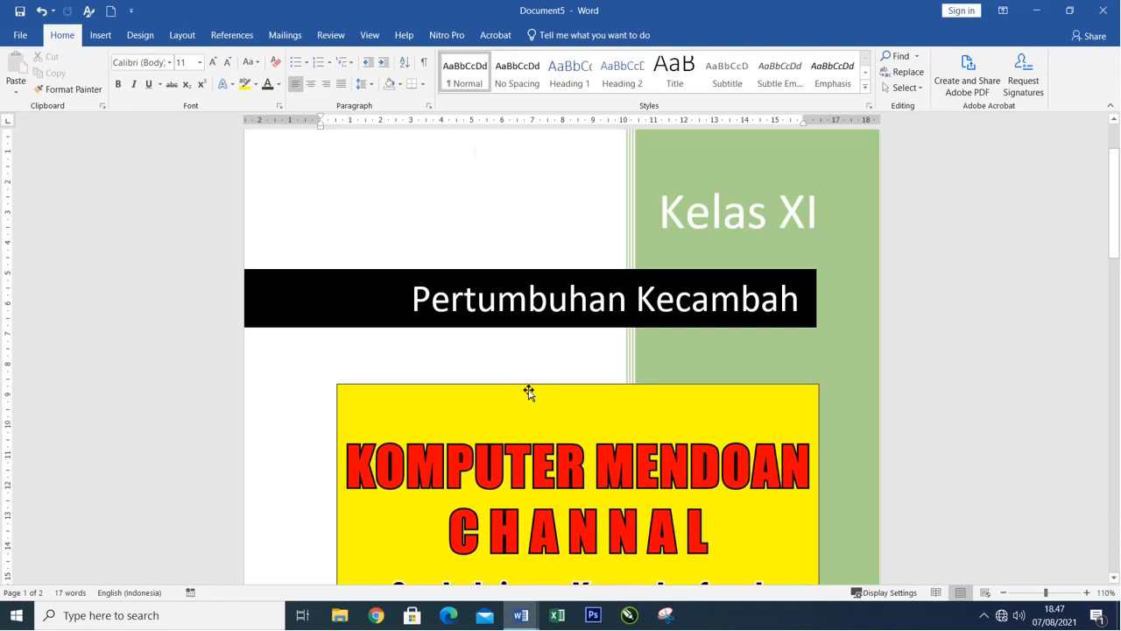
{"action": "scroll", "coordinate": [631, 374], "scroll_direction": "up", "scroll_amount": 2}
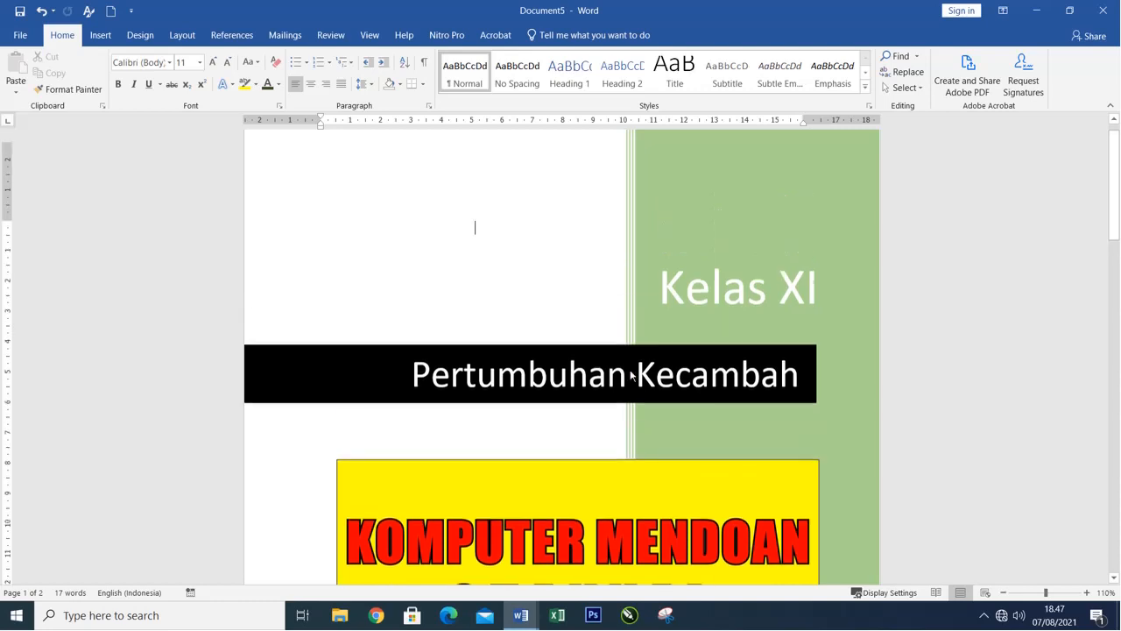
{"action": "left_click", "coordinate": [759, 180]}
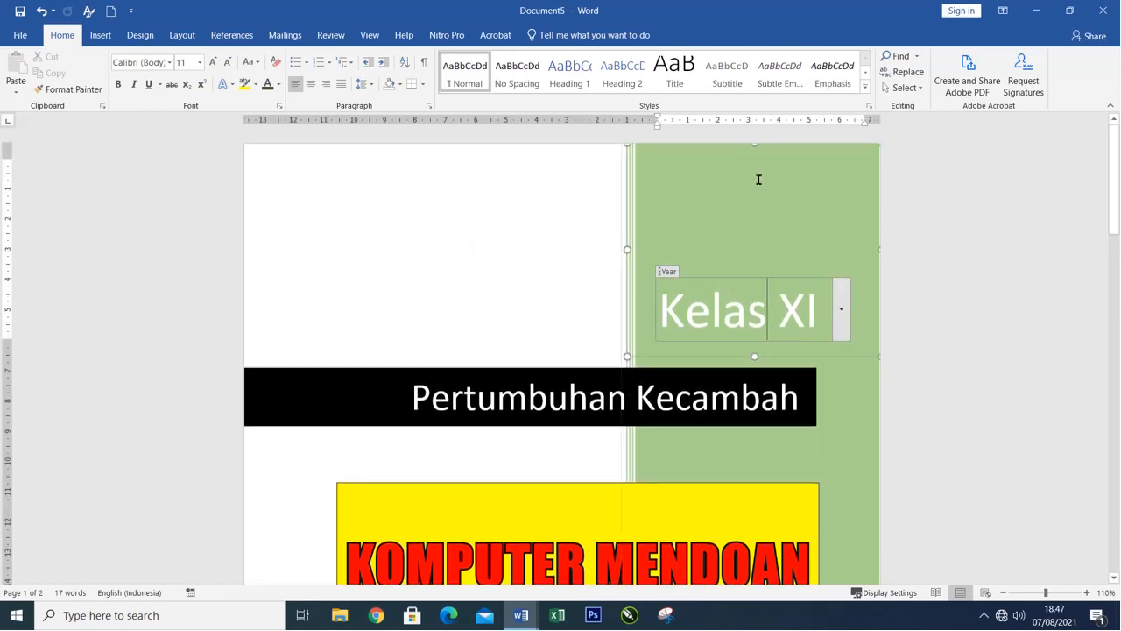
{"action": "left_click", "coordinate": [675, 151]}
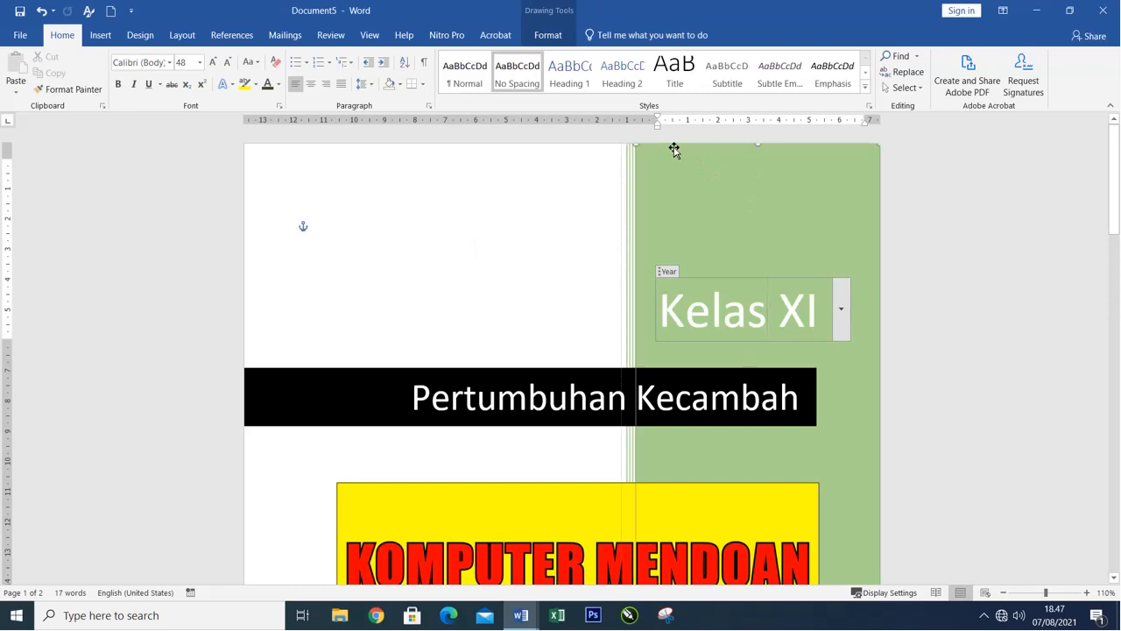
{"action": "left_click", "coordinate": [548, 35]}
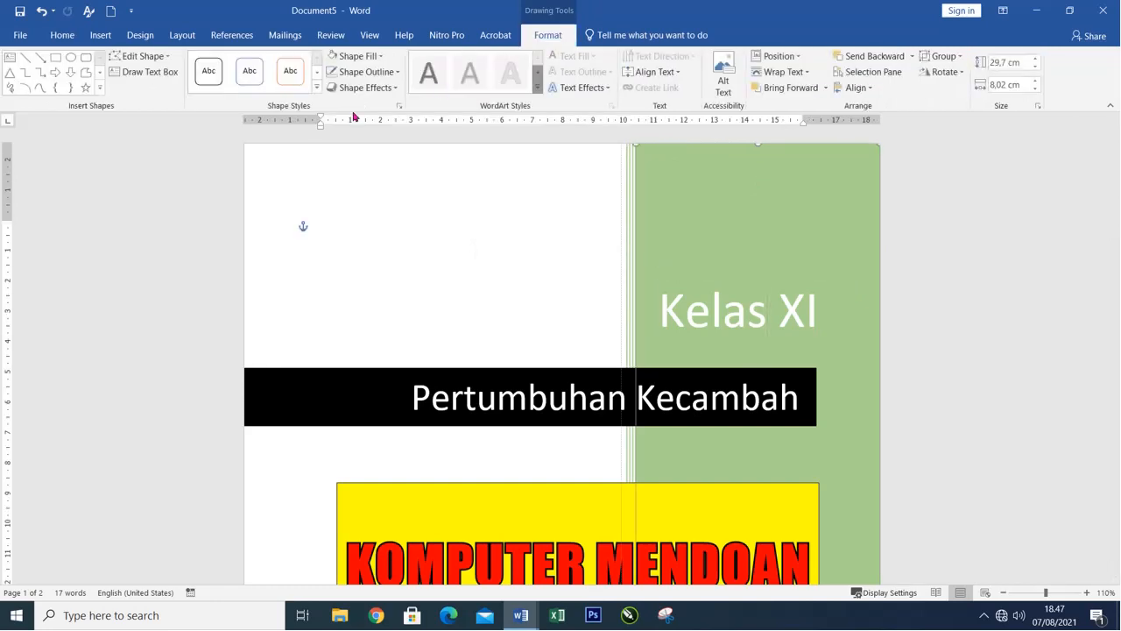
{"action": "left_click", "coordinate": [317, 87]}
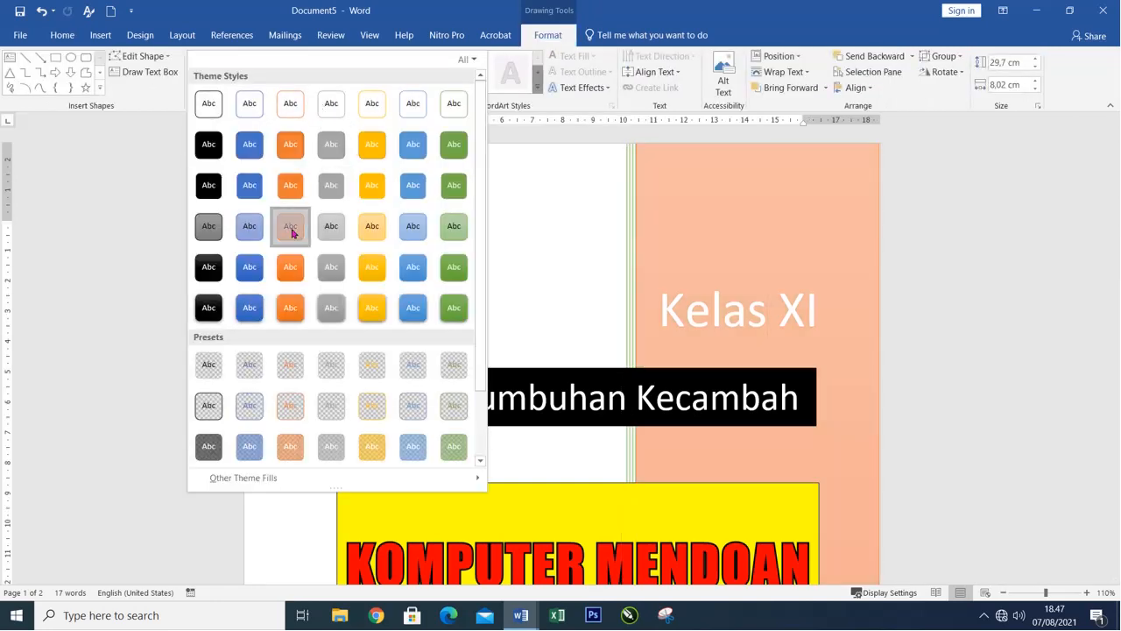
{"action": "left_click", "coordinate": [294, 231]}
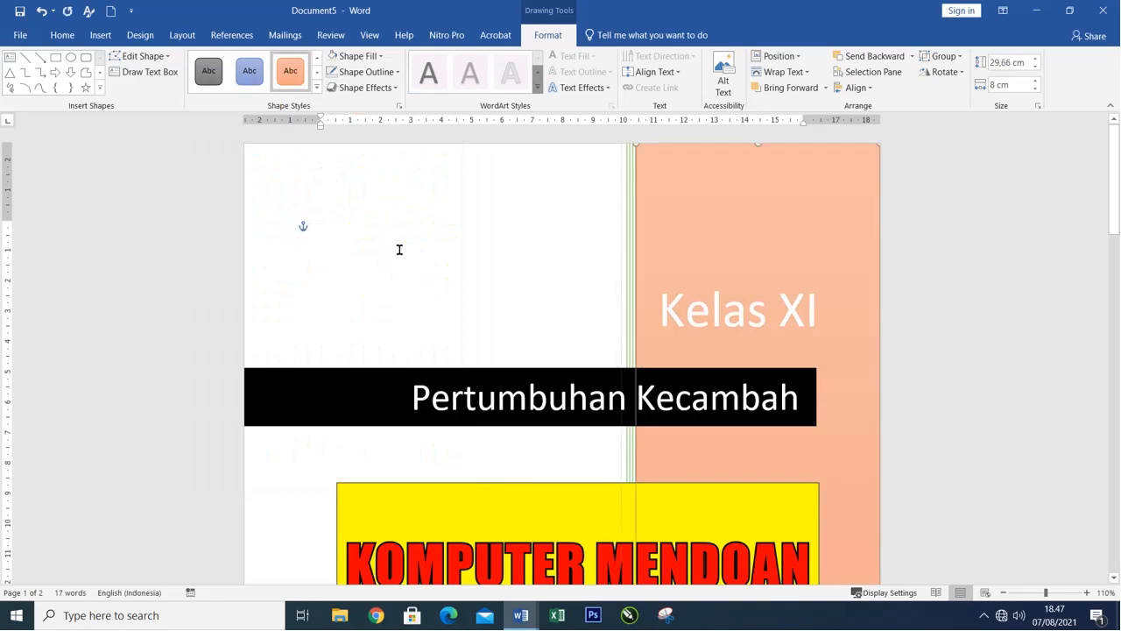
{"action": "left_click", "coordinate": [249, 70]}
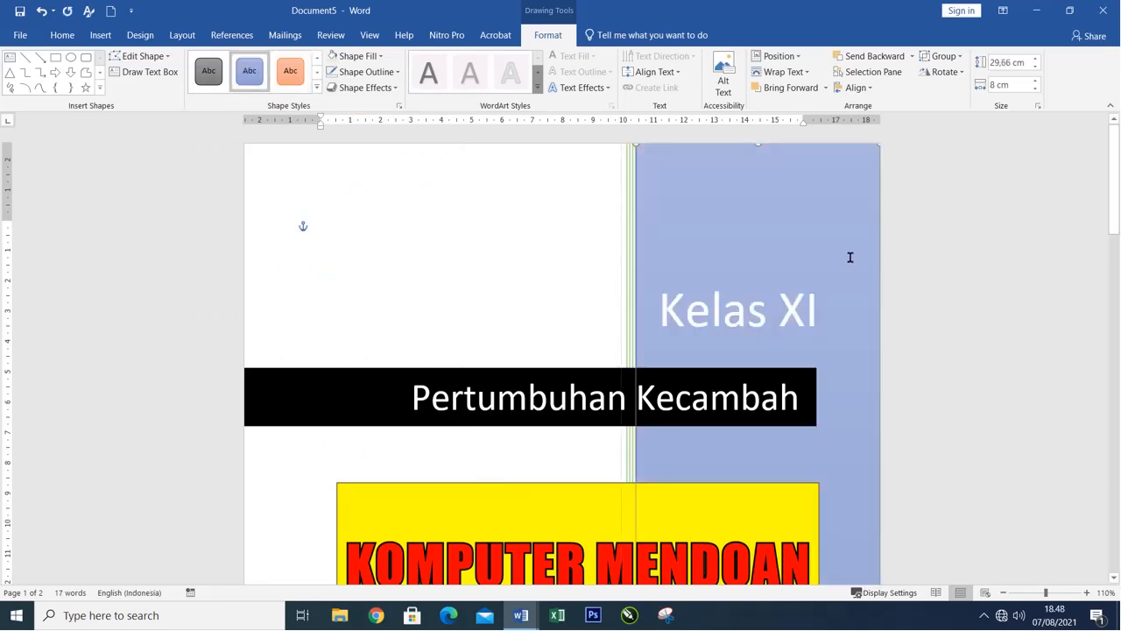
{"action": "left_click", "coordinate": [430, 265]}
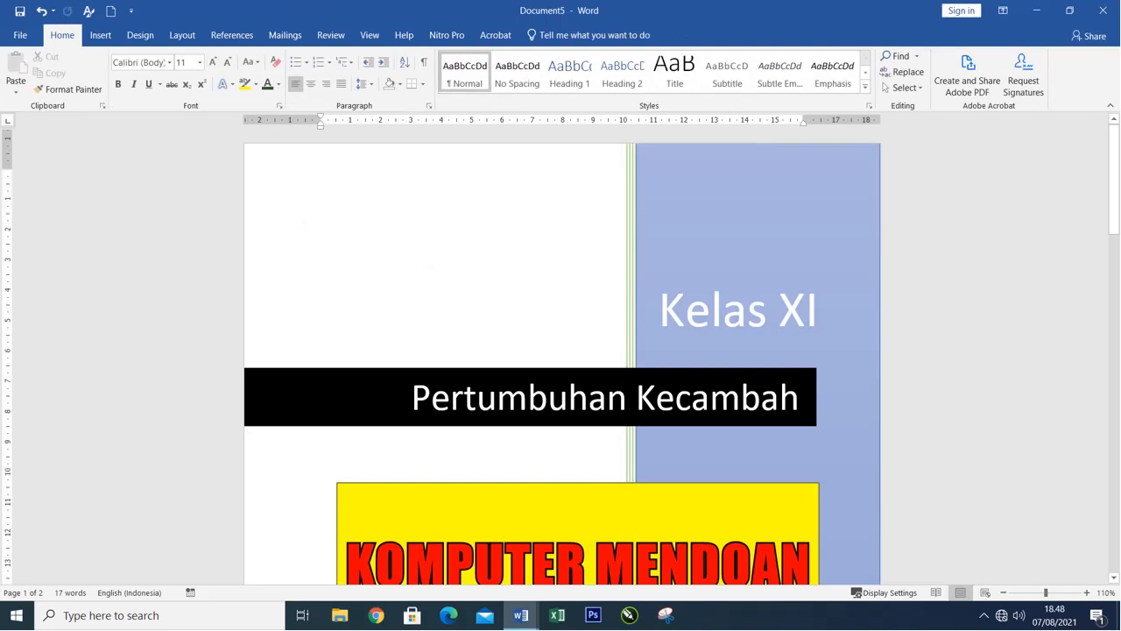
Replace the current cover page of the document with the built-in Grid cover page.
{"action": "scroll", "coordinate": [429, 264], "scroll_direction": "down", "scroll_amount": 1}
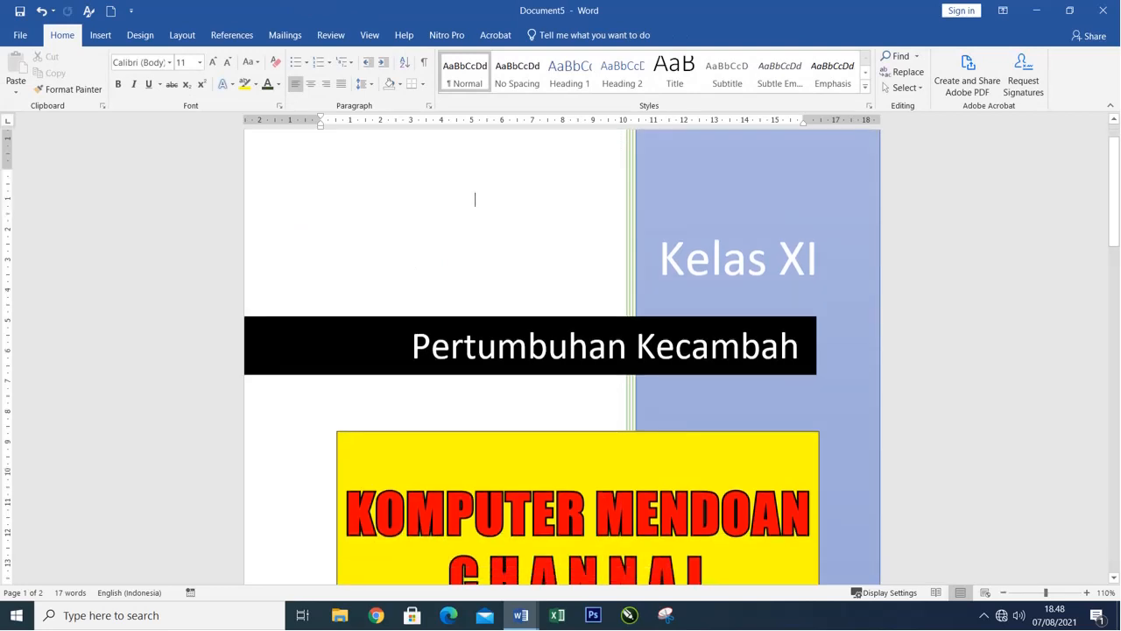
{"action": "left_click", "coordinate": [100, 35]}
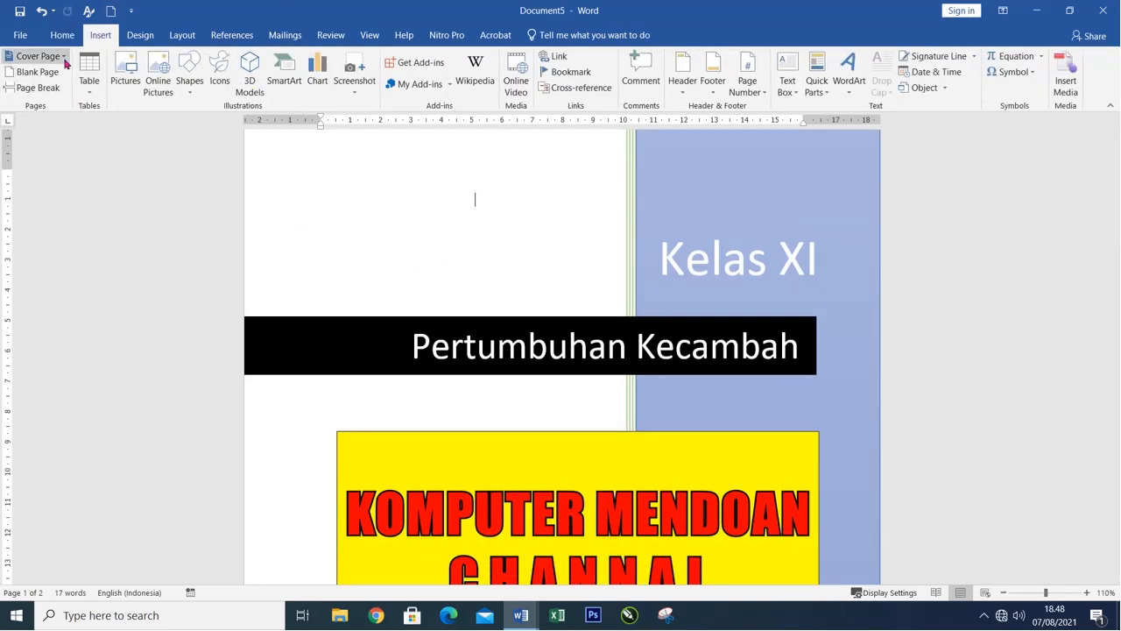
{"action": "scroll", "coordinate": [483, 233], "scroll_direction": "down", "scroll_amount": 7}
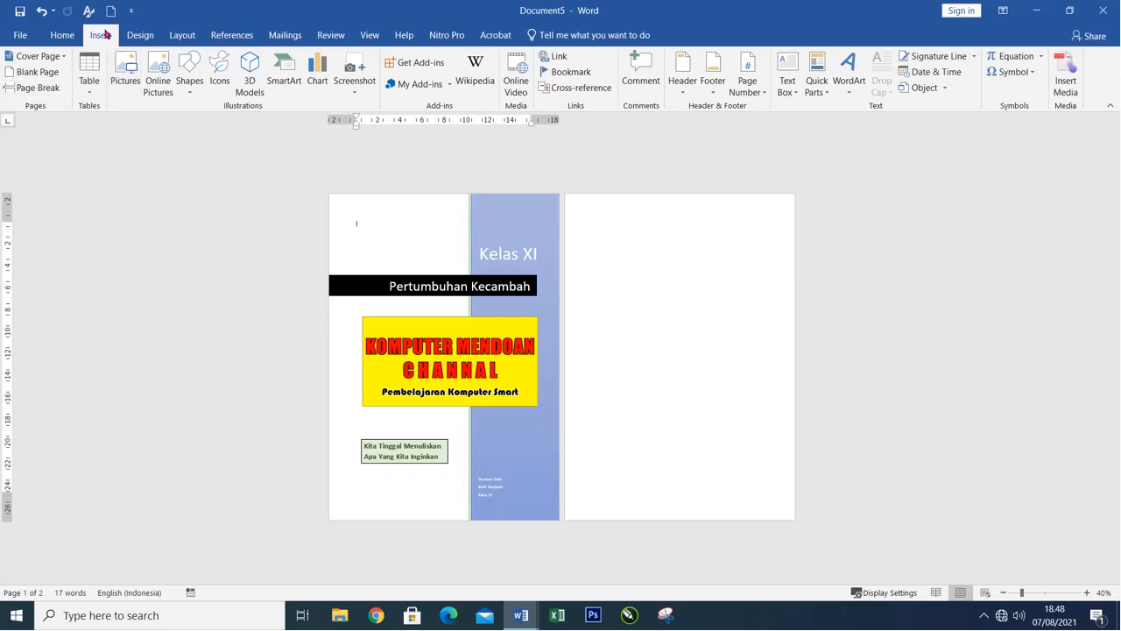
{"action": "left_click", "coordinate": [64, 56]}
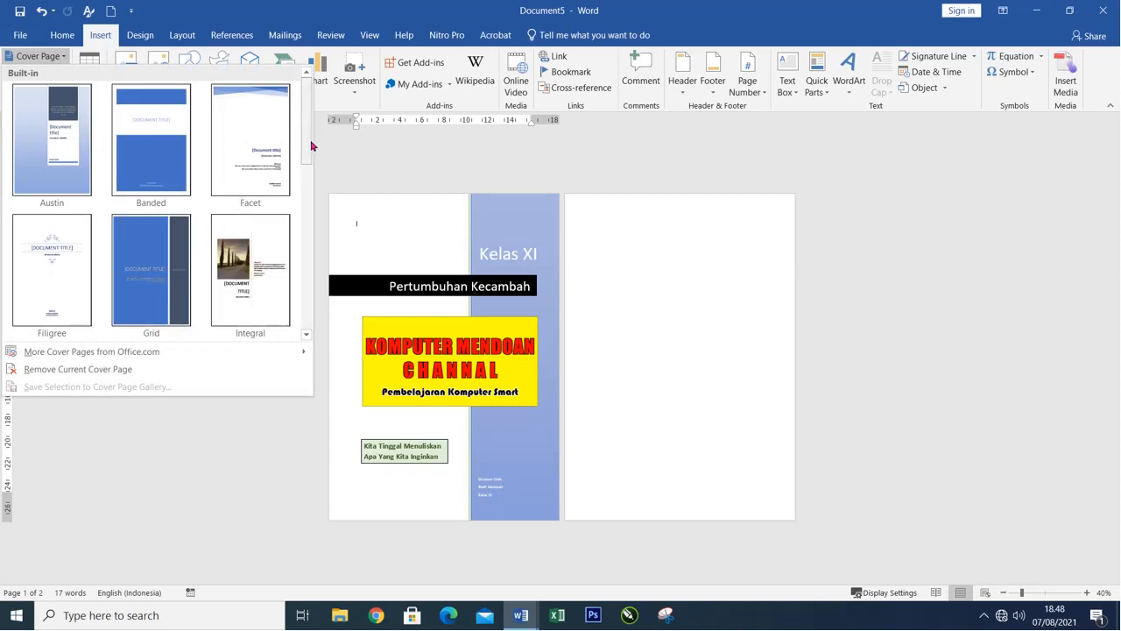
{"action": "left_click_drag", "start_coordinate": [308, 146], "coordinate": [308, 205]}
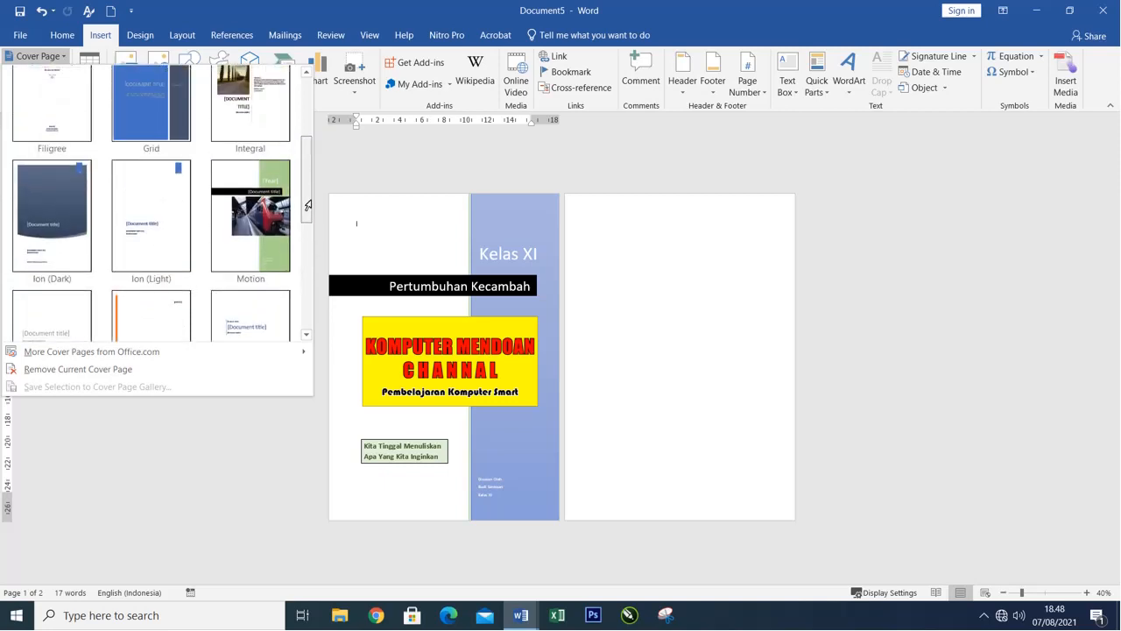
{"action": "left_click", "coordinate": [142, 99]}
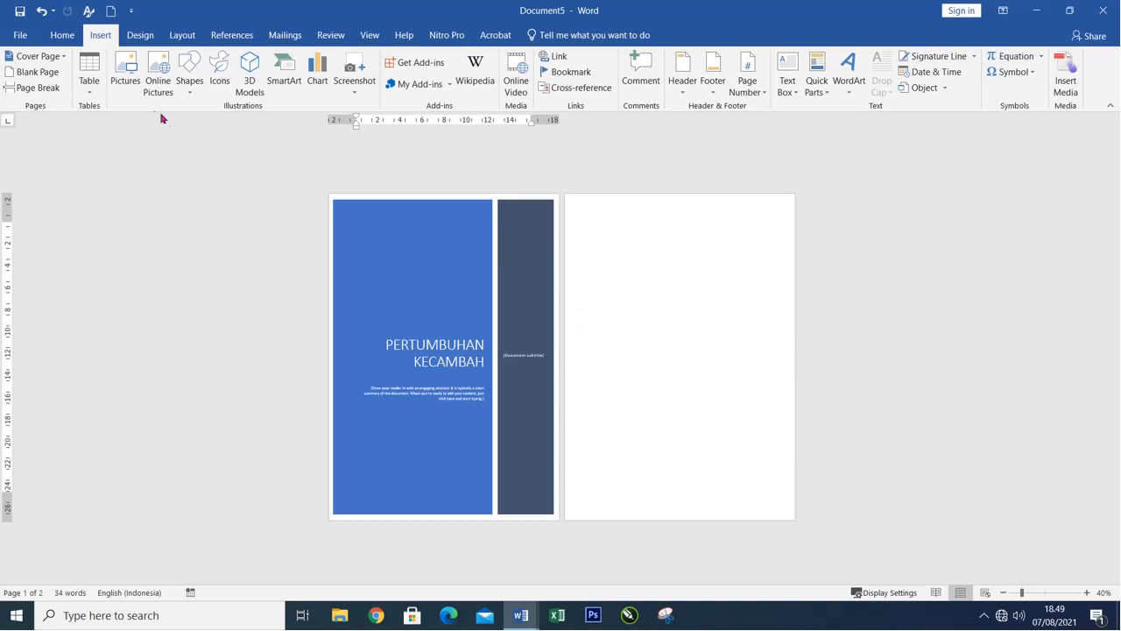
Create a new blank document and insert the built-in Grid cover page into it.
{"action": "left_click", "coordinate": [110, 12]}
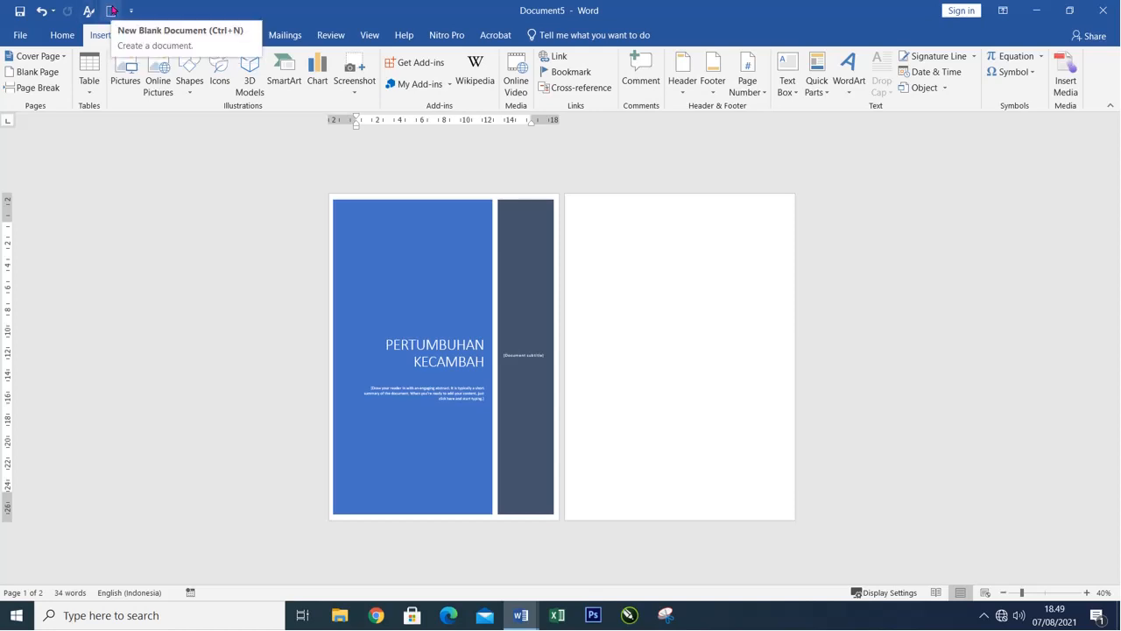
{"action": "left_click", "coordinate": [113, 11]}
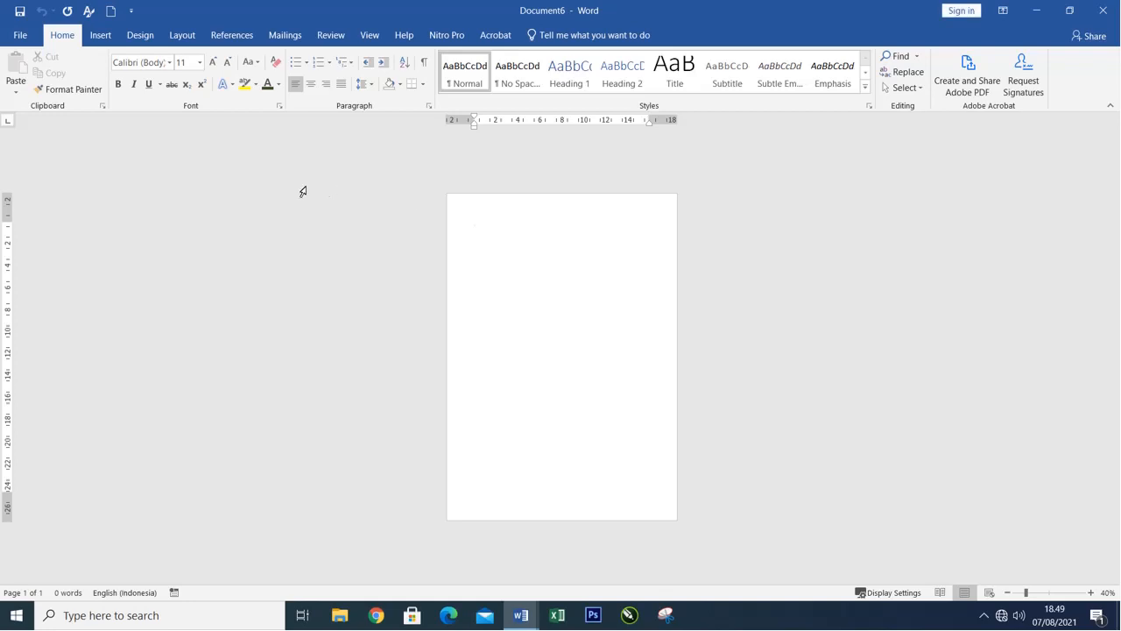
{"action": "left_click", "coordinate": [101, 33]}
{"action": "left_click", "coordinate": [65, 57]}
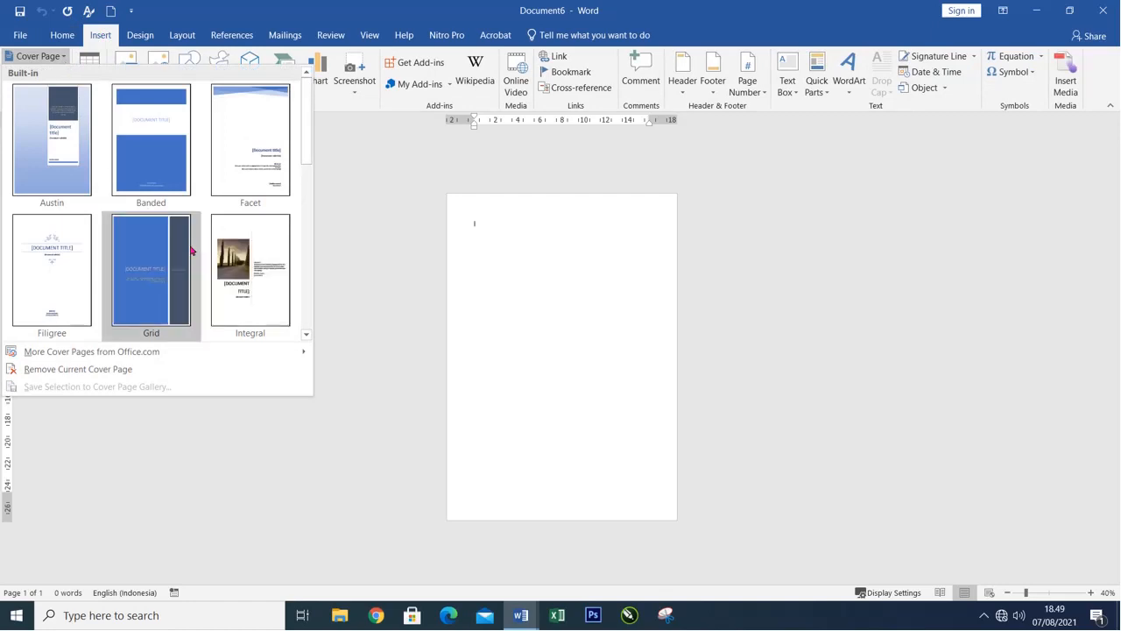
{"action": "scroll", "coordinate": [218, 283], "scroll_direction": "down", "scroll_amount": 5}
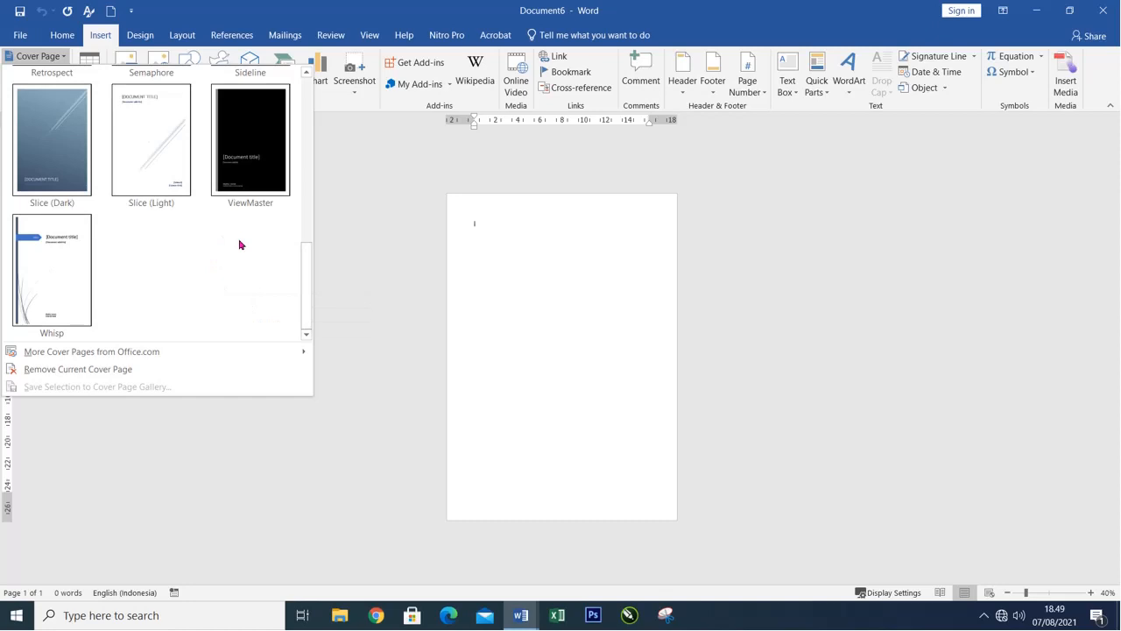
{"action": "scroll", "coordinate": [240, 245], "scroll_direction": "up", "scroll_amount": 5}
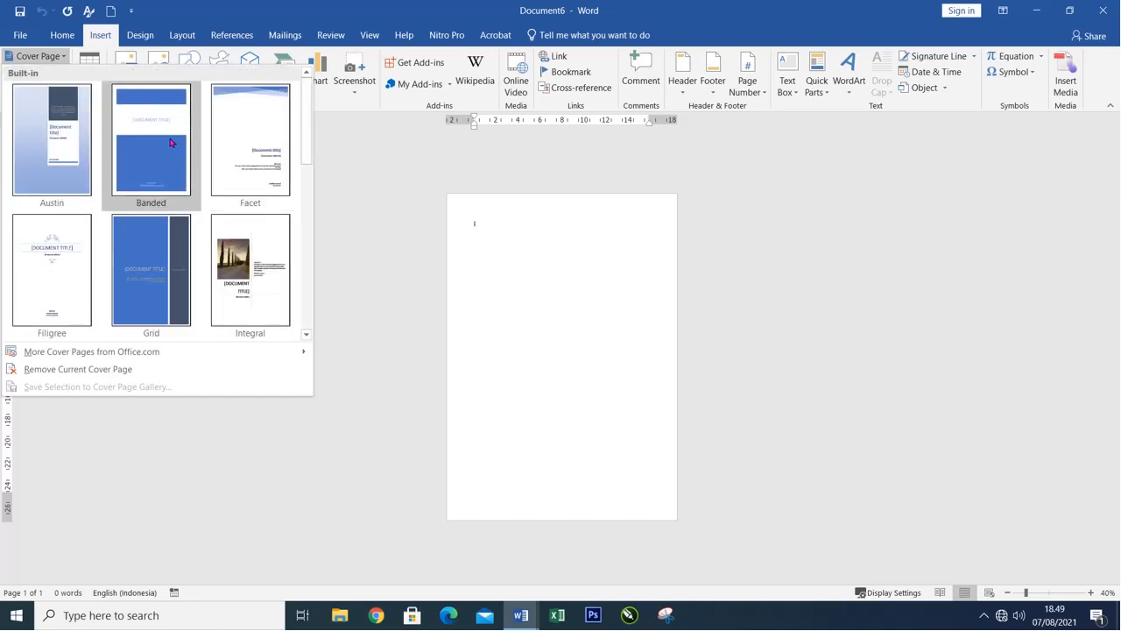
{"action": "left_click", "coordinate": [162, 263]}
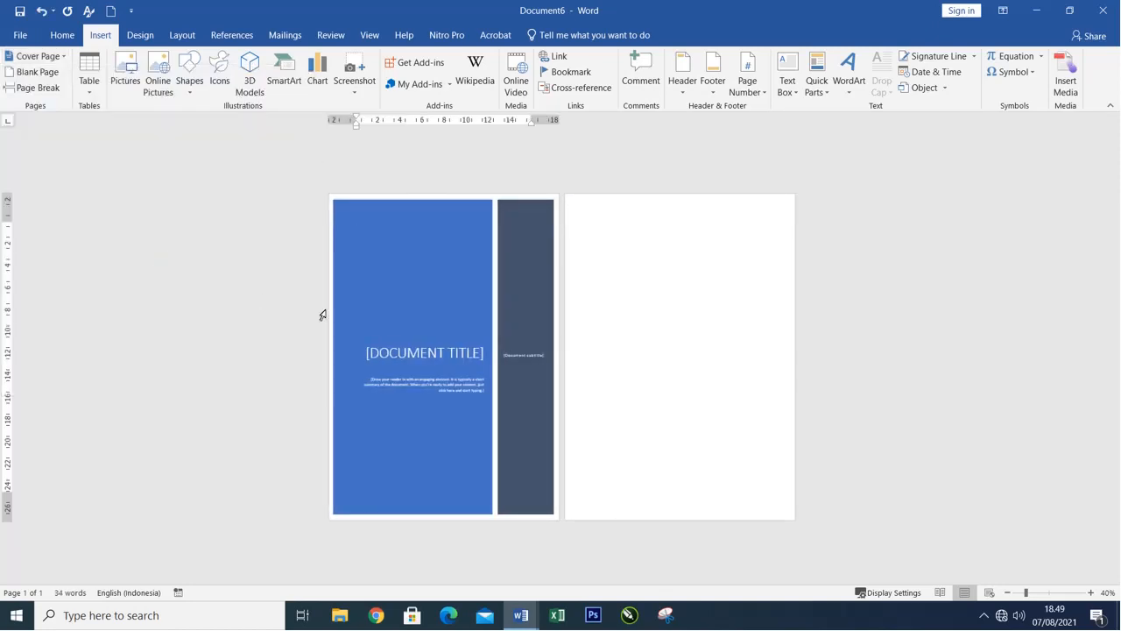
Replace the document title placeholder on the Grid cover with LAPORAN PERTANGGUNGJAWABAN.
{"action": "left_click", "coordinate": [448, 359]}
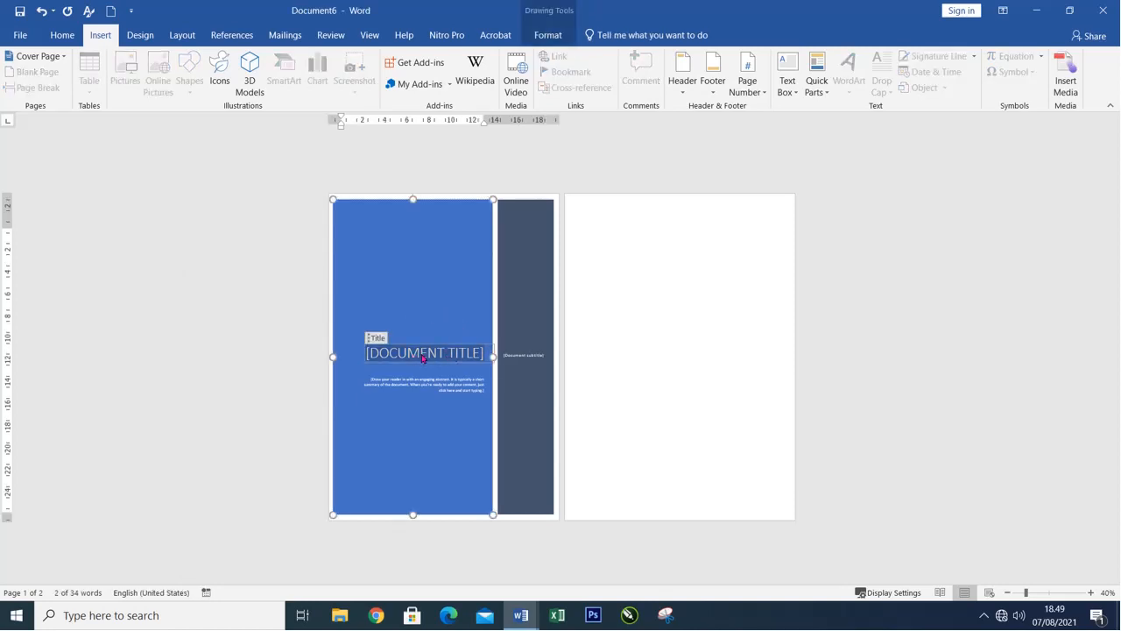
{"action": "left_click", "coordinate": [539, 357]}
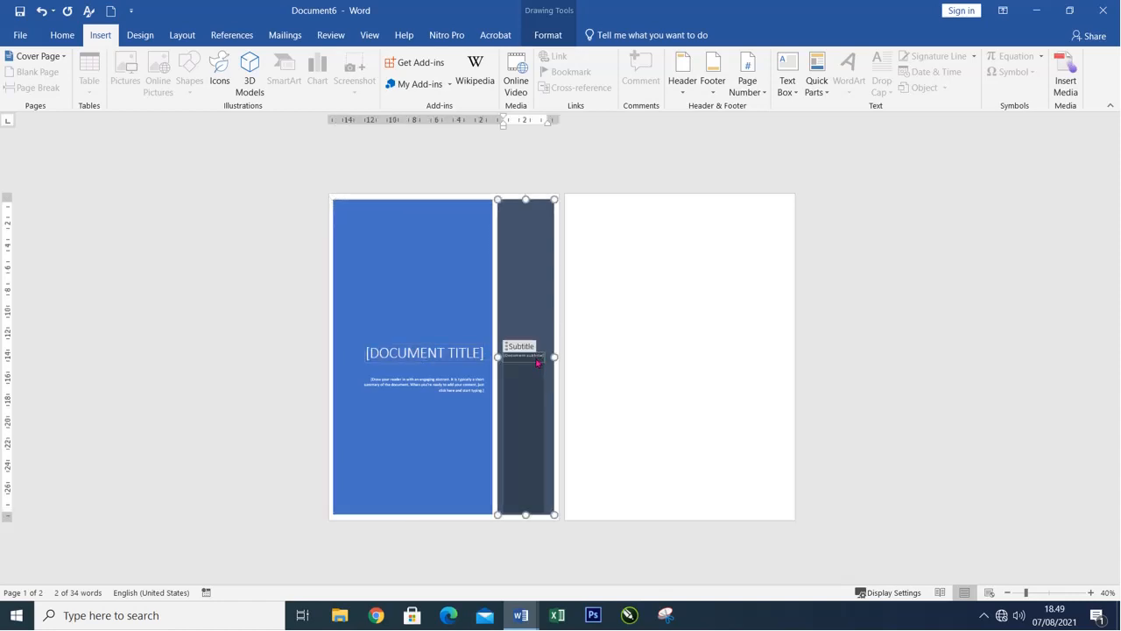
{"action": "left_click", "coordinate": [432, 353]}
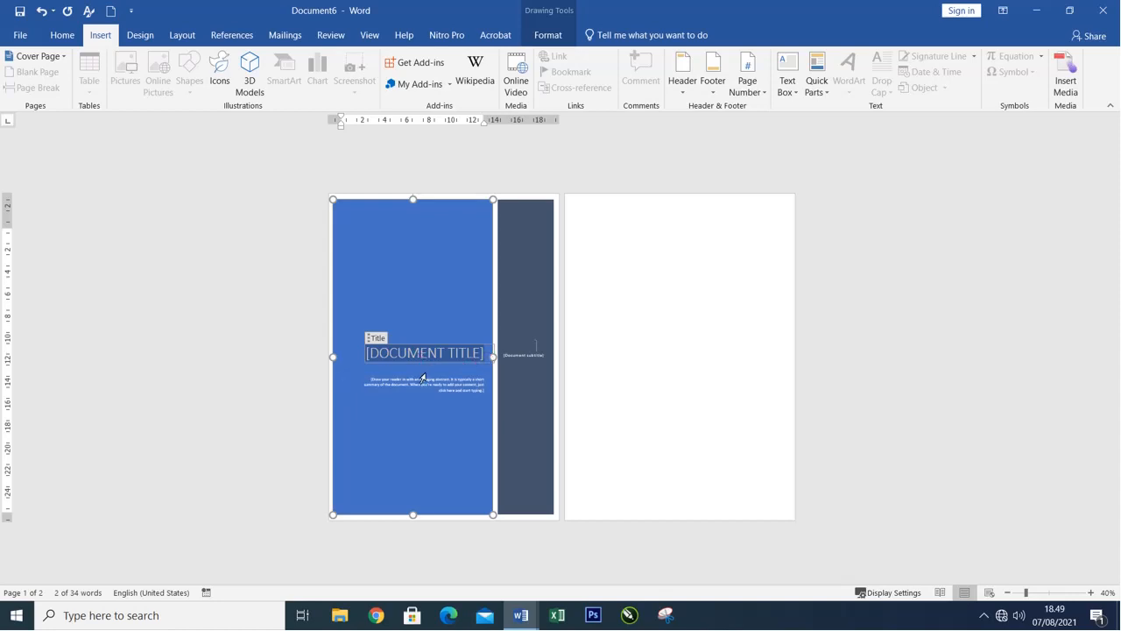
{"action": "type", "text": "LAPORAN P"}
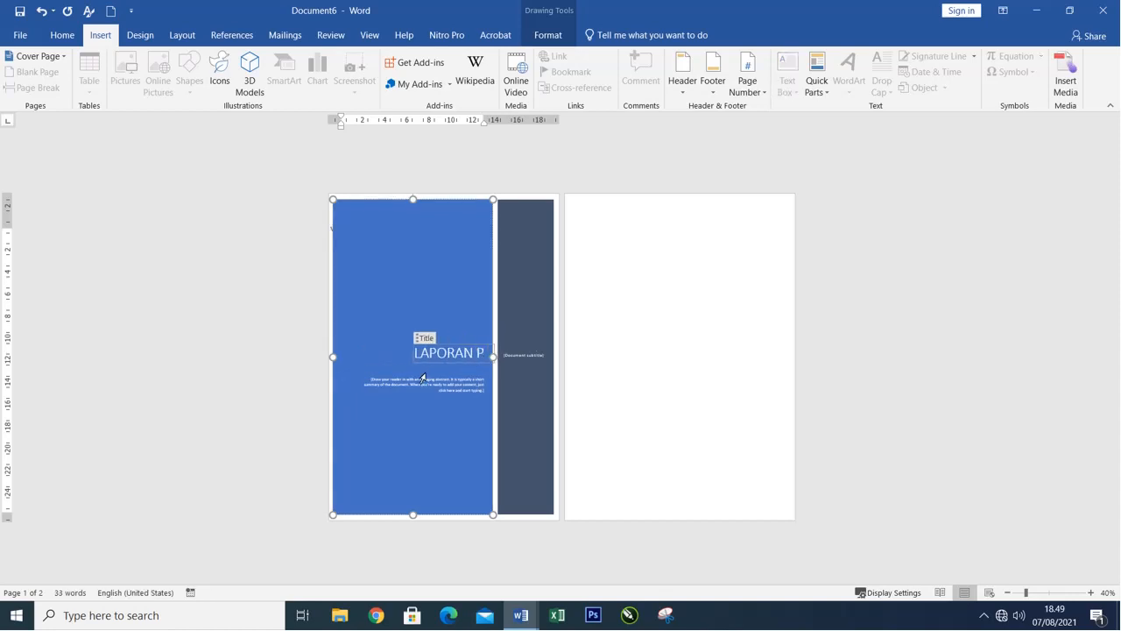
{"action": "type", "text": "ERTANGGUNGJAWAB"}
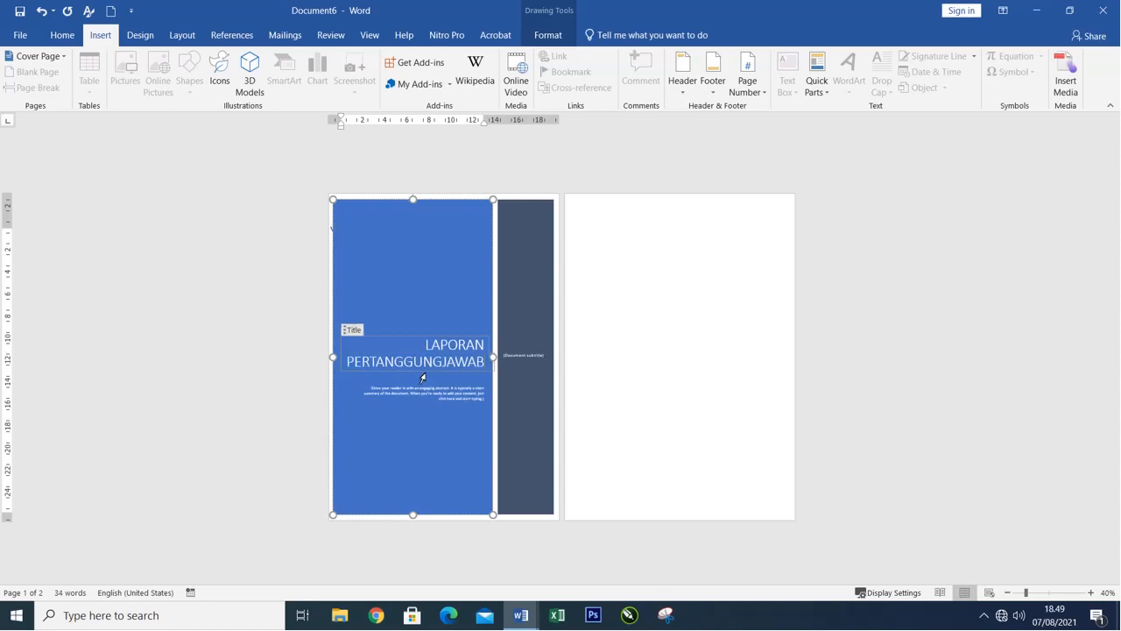
{"action": "type", "text": "AN"}
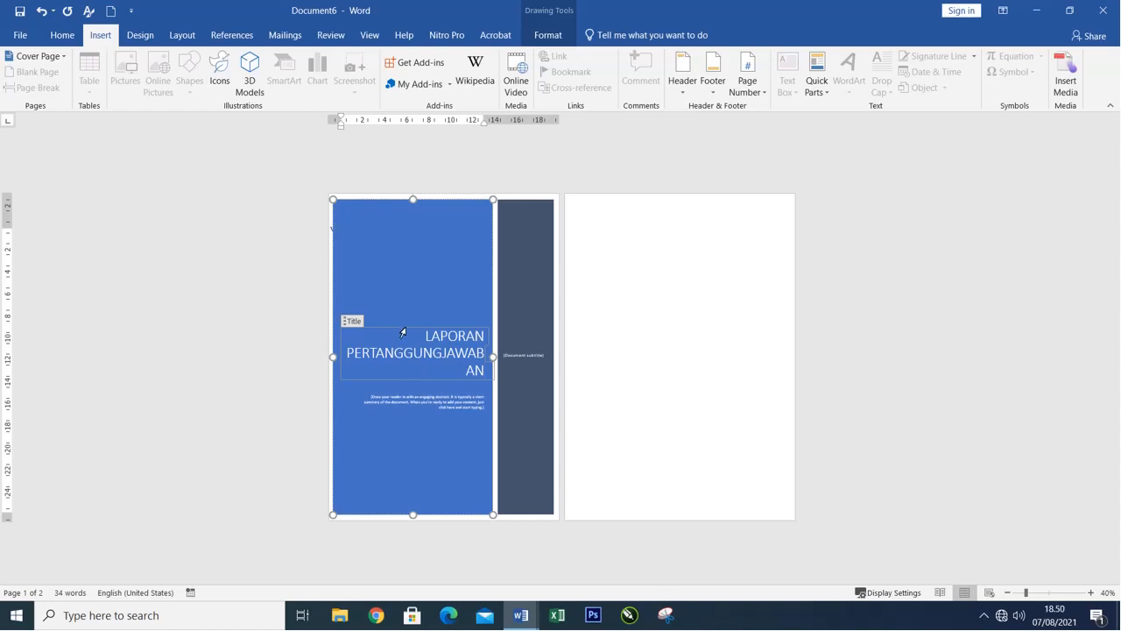
Reduce the font size of the whole cover title so that PERTANGGUNGJAWABAN fits on a single line.
{"action": "left_click", "coordinate": [410, 336]}
{"action": "left_click", "coordinate": [434, 341]}
{"action": "triple_click", "coordinate": [422, 339]}
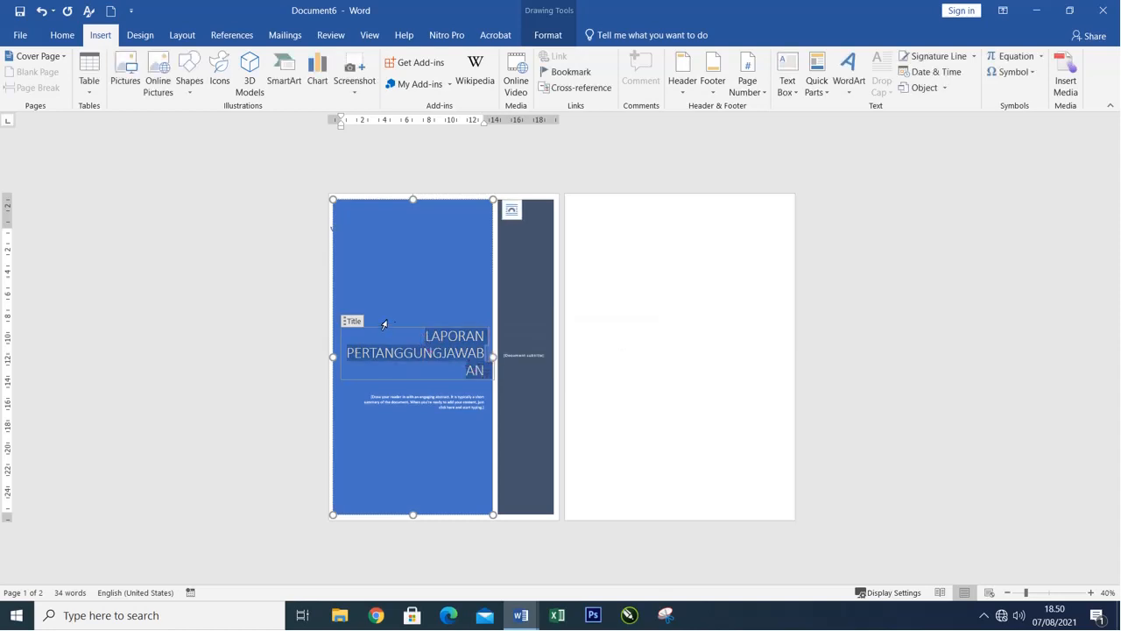
{"action": "left_click", "coordinate": [61, 34]}
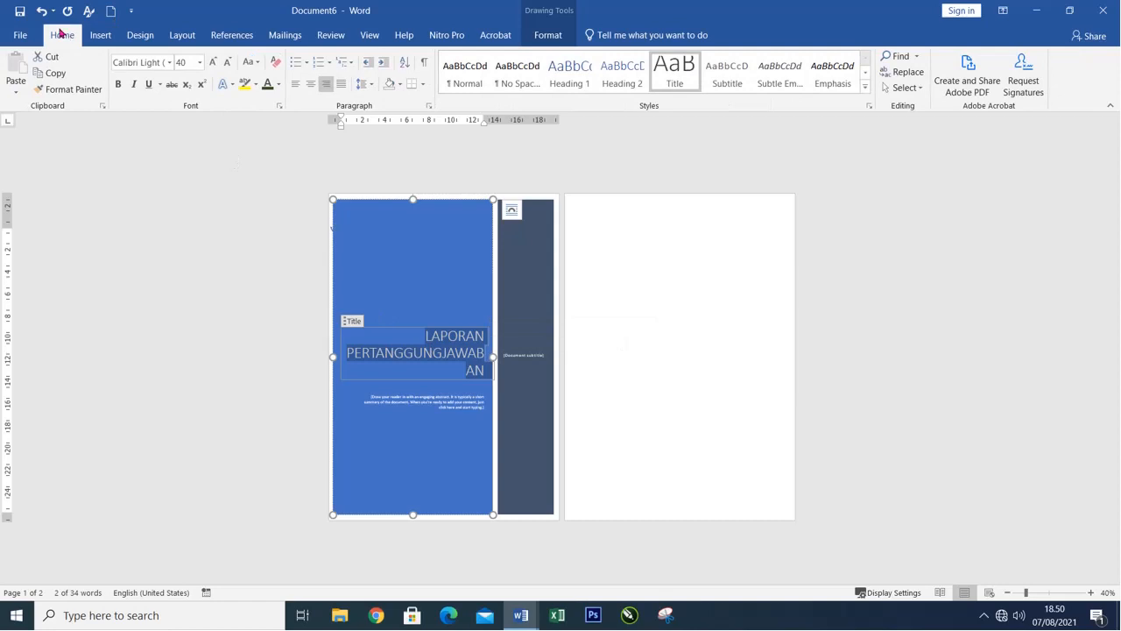
{"action": "left_click", "coordinate": [200, 63]}
{"action": "left_click", "coordinate": [182, 246]}
{"action": "left_click", "coordinate": [469, 256]}
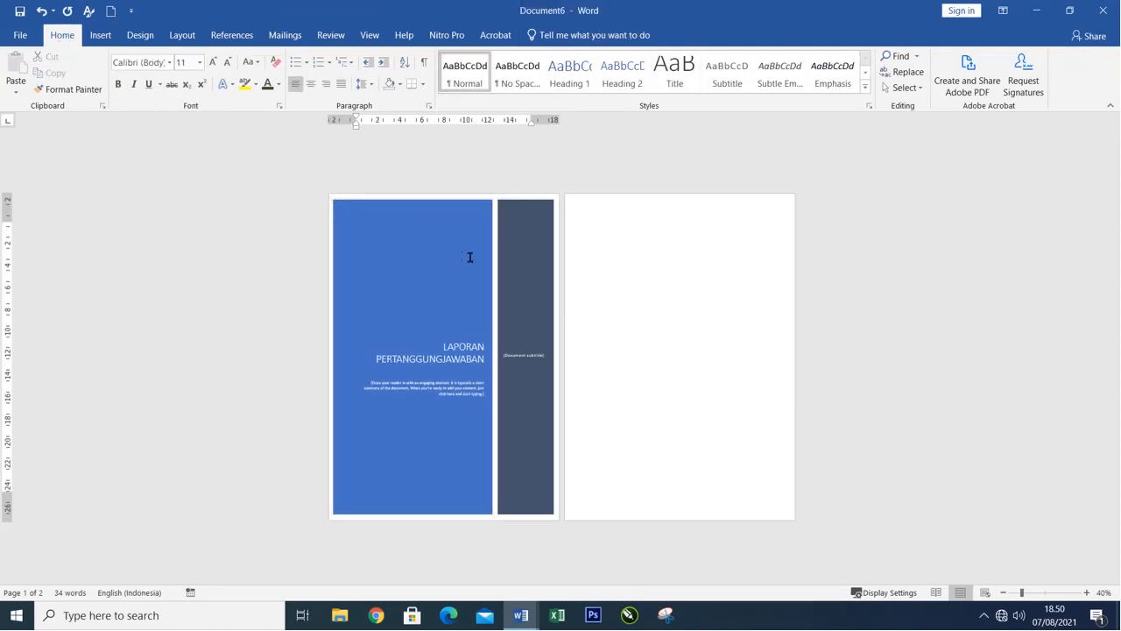
{"action": "left_click", "coordinate": [472, 386]}
{"action": "left_click", "coordinate": [471, 393]}
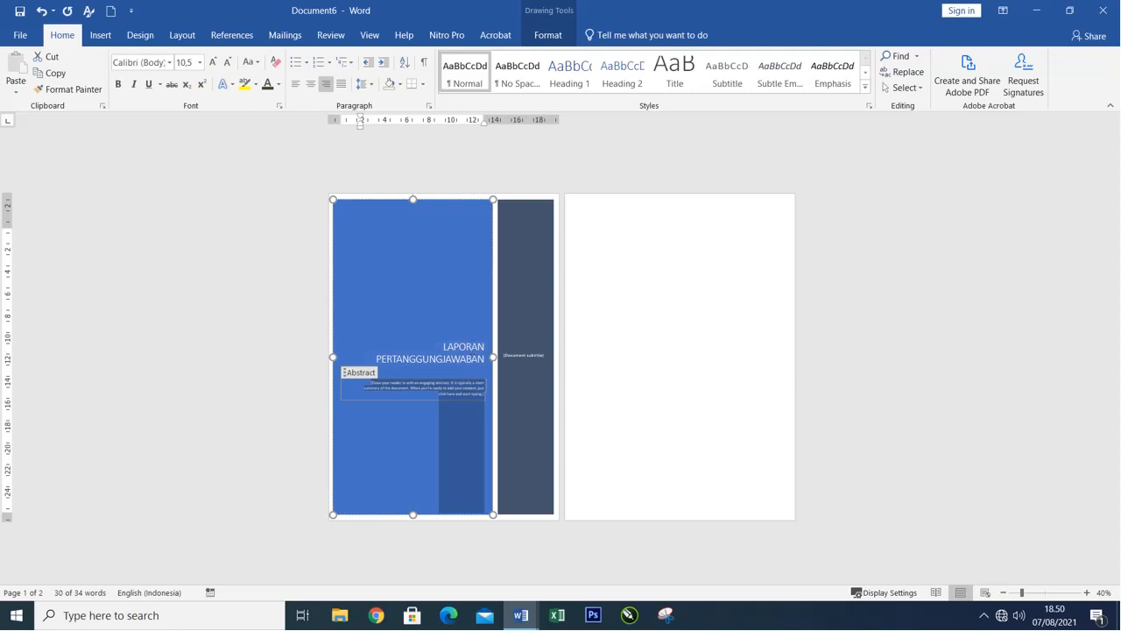
Insert WordArt reading Pengajuan Laporan Kerja on the blank second page, in the light blue gradient style with reflection.
{"action": "left_click", "coordinate": [611, 283]}
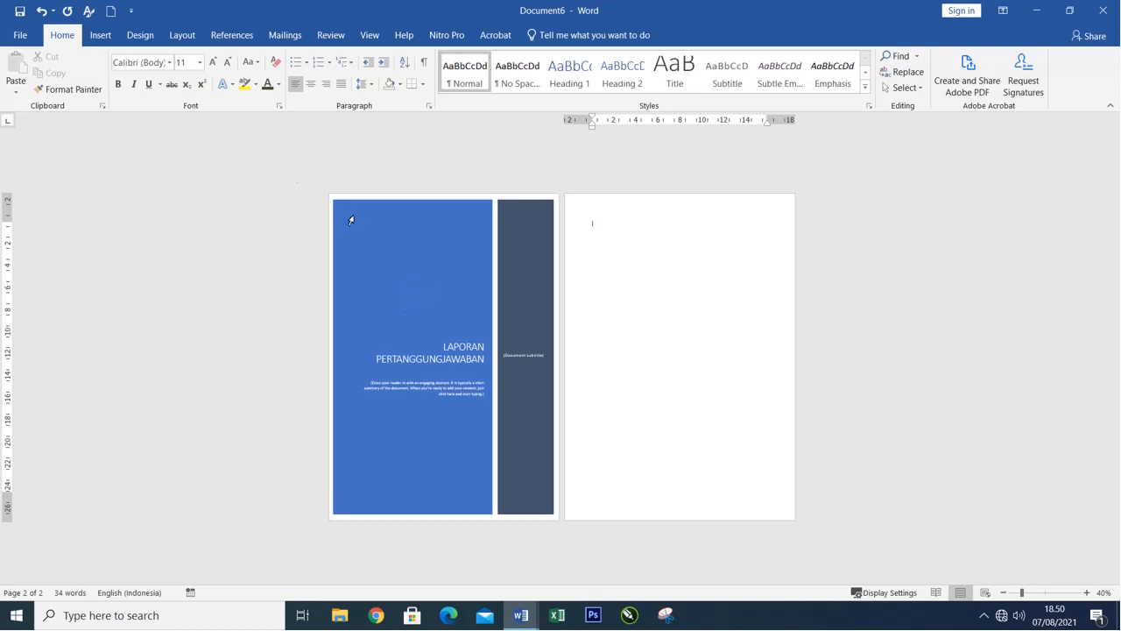
{"action": "left_click", "coordinate": [99, 35]}
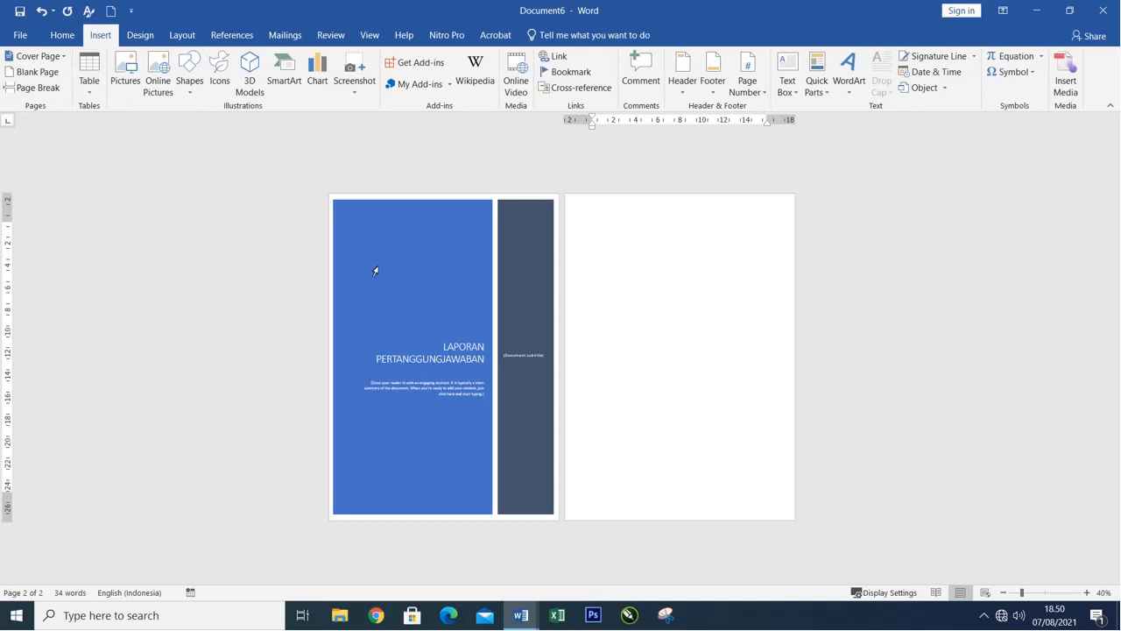
{"action": "left_click", "coordinate": [849, 72]}
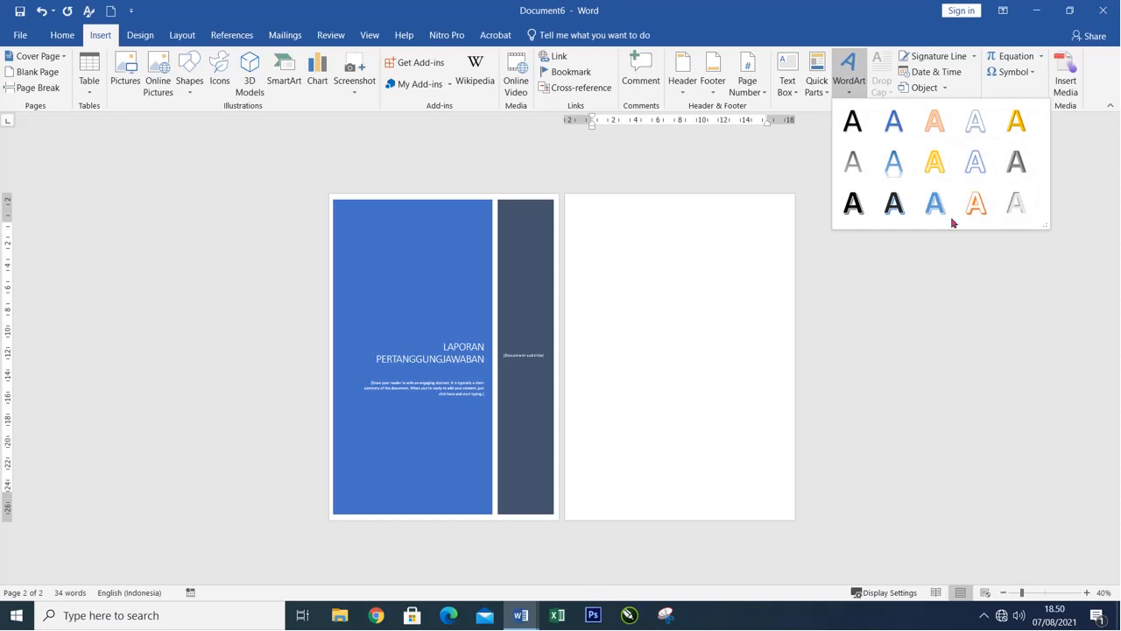
{"action": "left_click", "coordinate": [894, 163]}
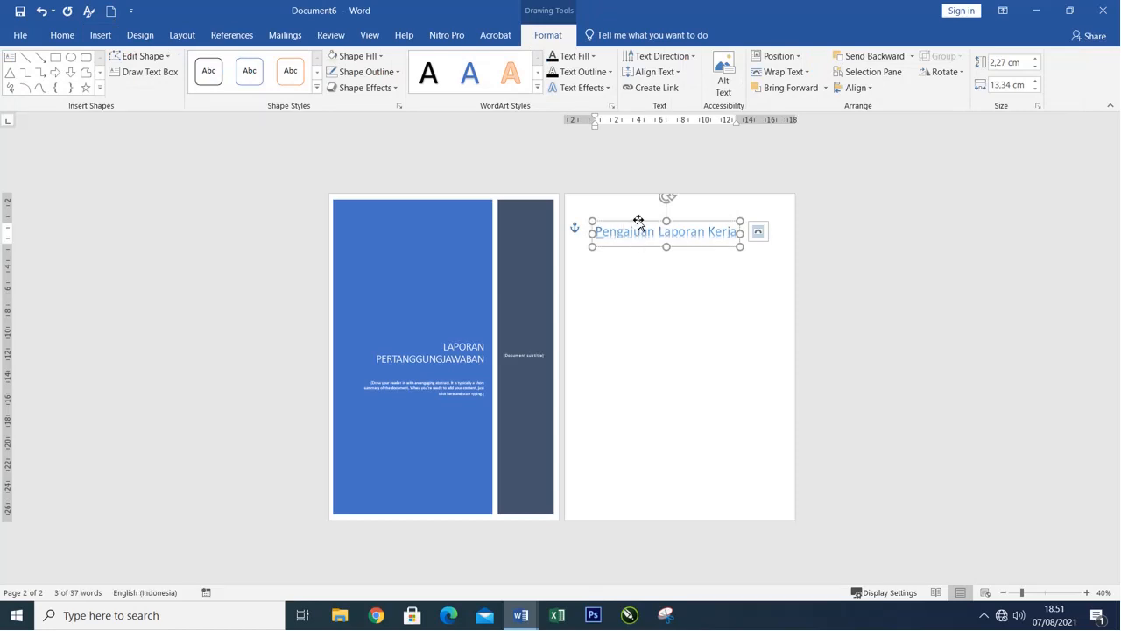
Move the Pengajuan Laporan Kerja WordArt onto the upper part of the cover page and fill its shape with yellow.
{"action": "left_click_drag", "start_coordinate": [639, 222], "coordinate": [407, 249]}
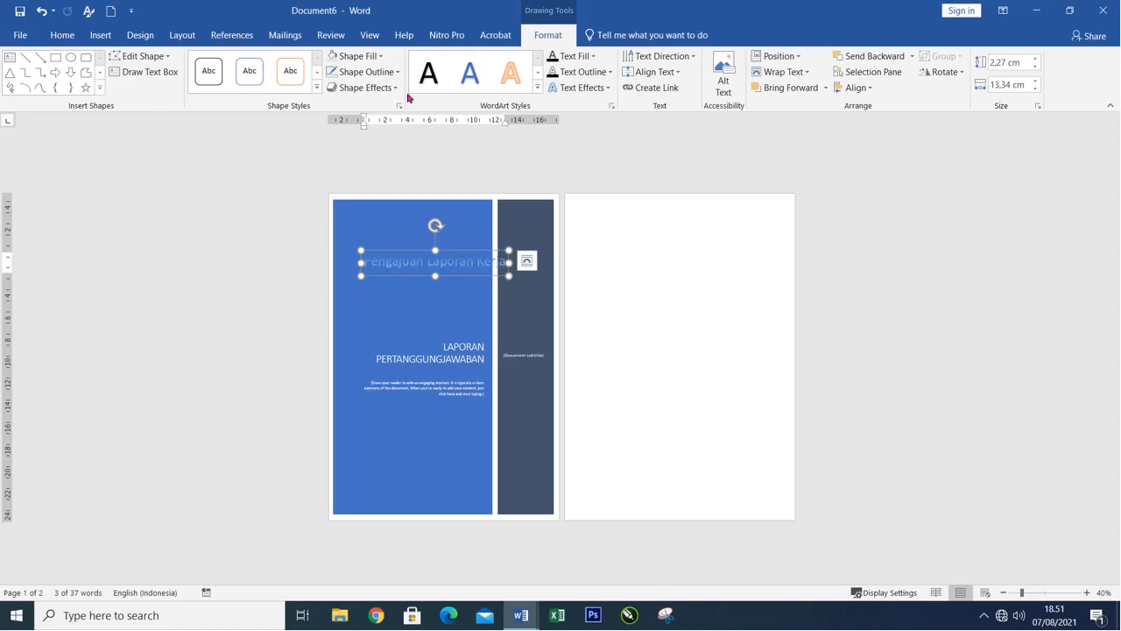
{"action": "left_click", "coordinate": [382, 58]}
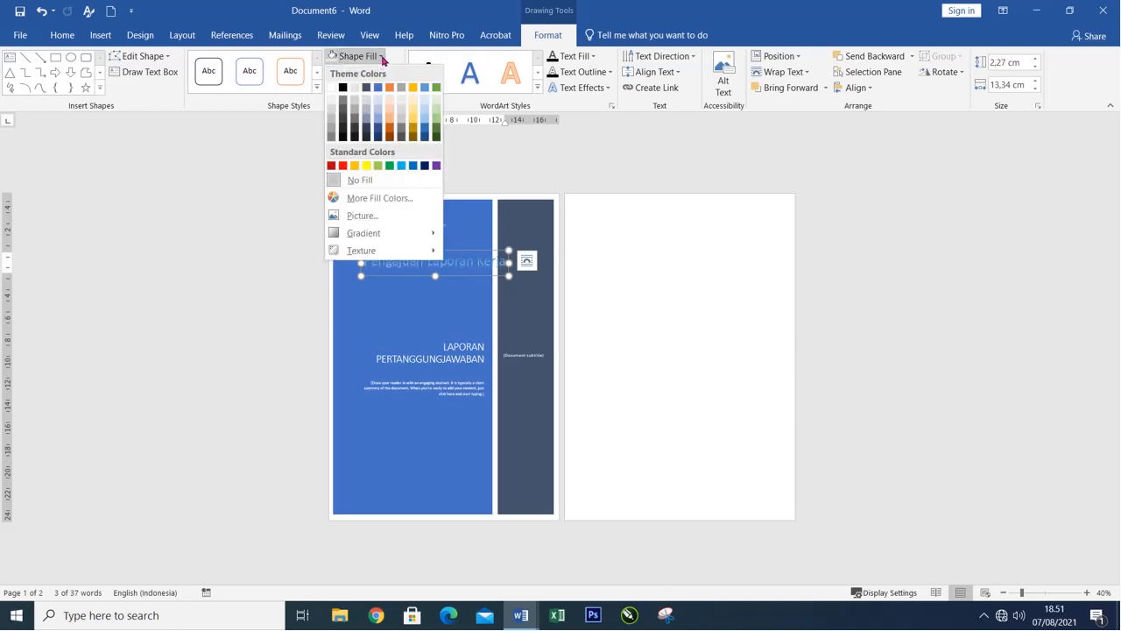
{"action": "left_click", "coordinate": [366, 165]}
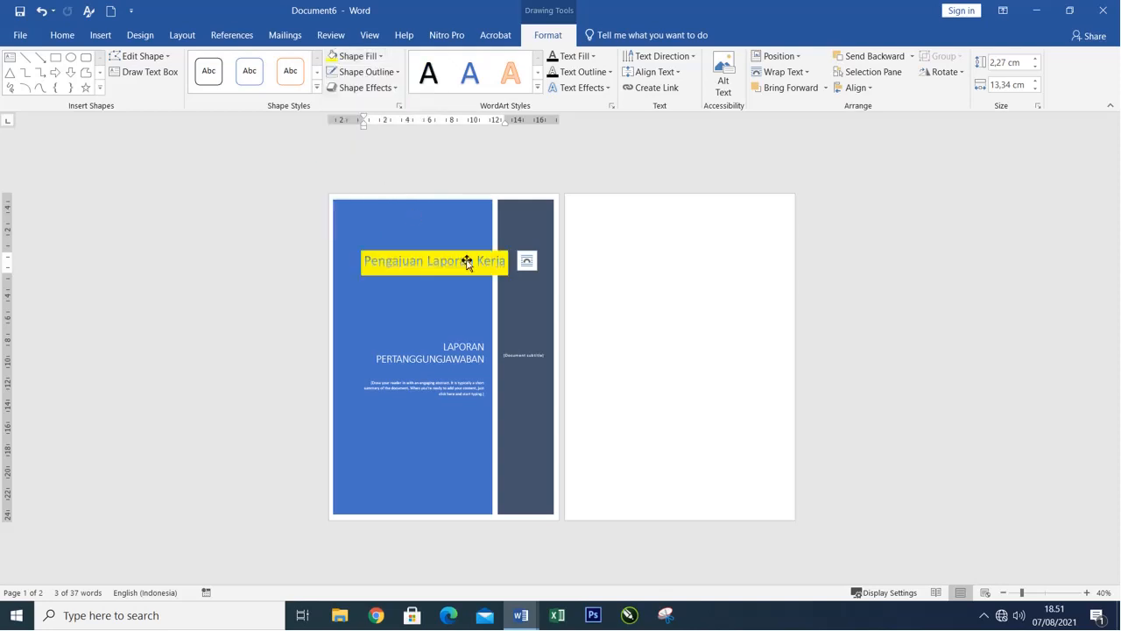
Make the Pengajuan Laporan Kerja WordArt text bold and set its font size to 40.
{"action": "left_click", "coordinate": [64, 35]}
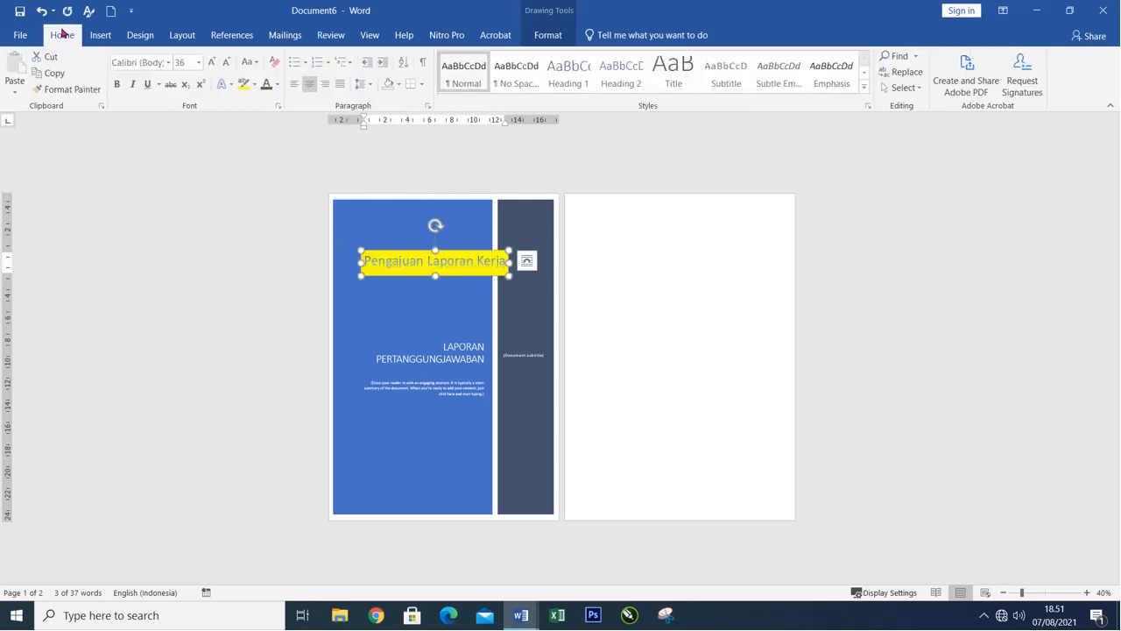
{"action": "left_click", "coordinate": [118, 84]}
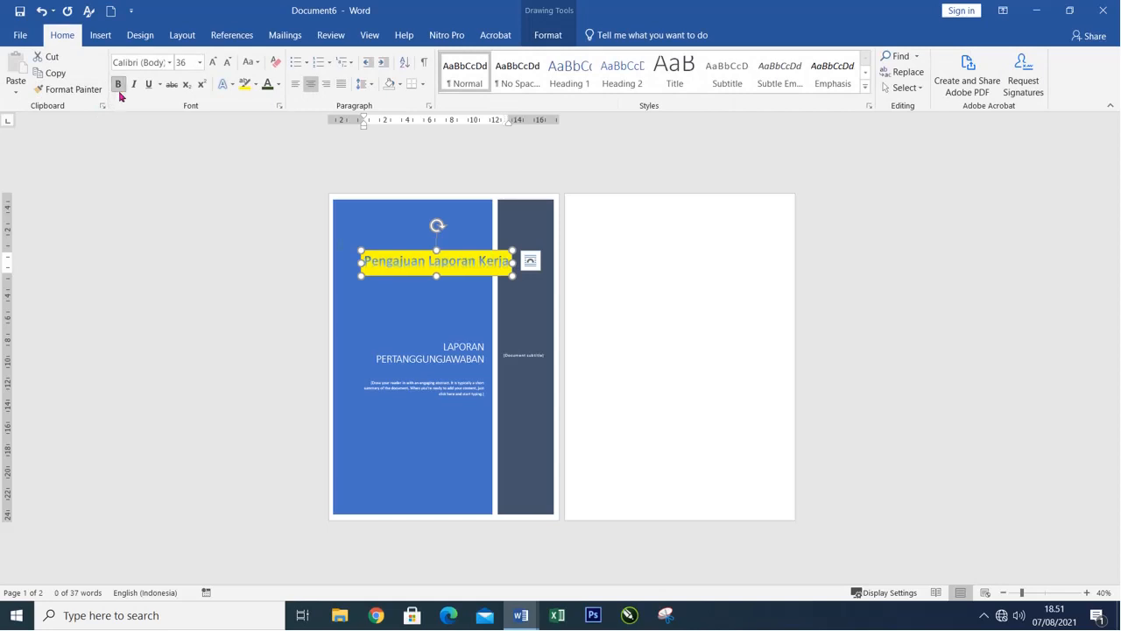
{"action": "left_click", "coordinate": [194, 61]}
{"action": "type", "text": "40"}
{"action": "key", "text": "Return"}
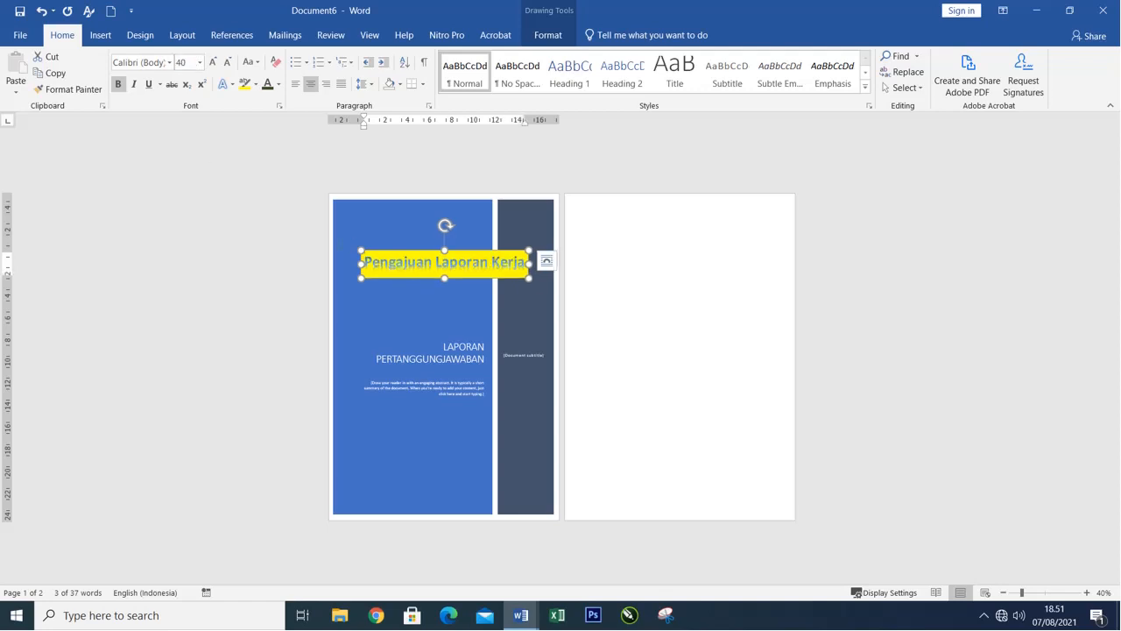
{"action": "left_click", "coordinate": [617, 306]}
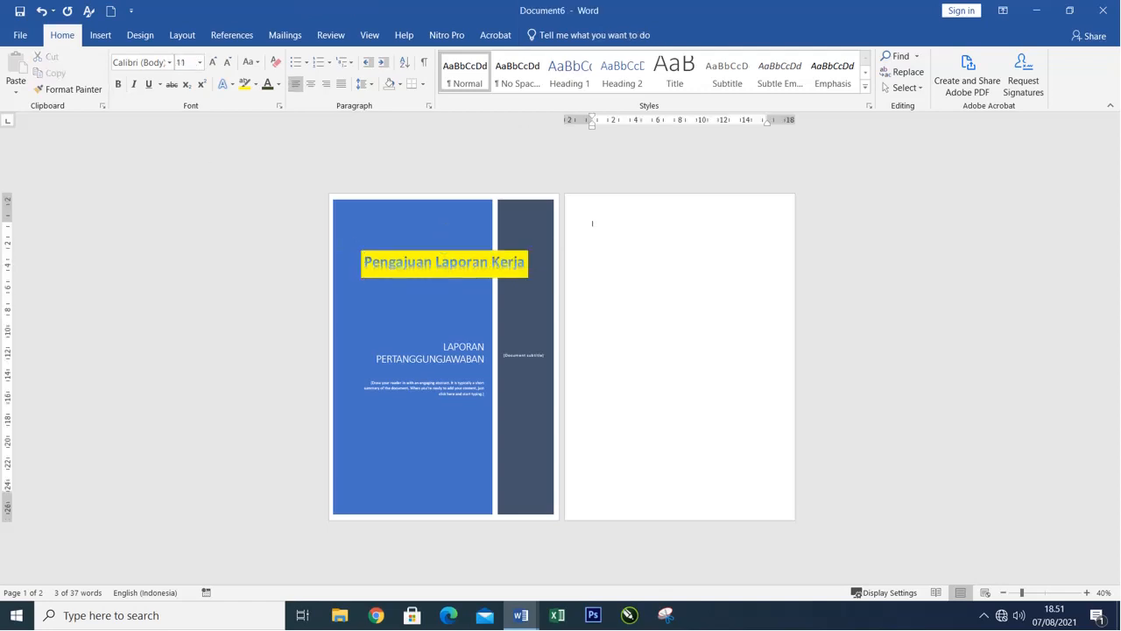
Fill the cover's narrow dark subtitle sidebar with standard red.
{"action": "left_click", "coordinate": [521, 409]}
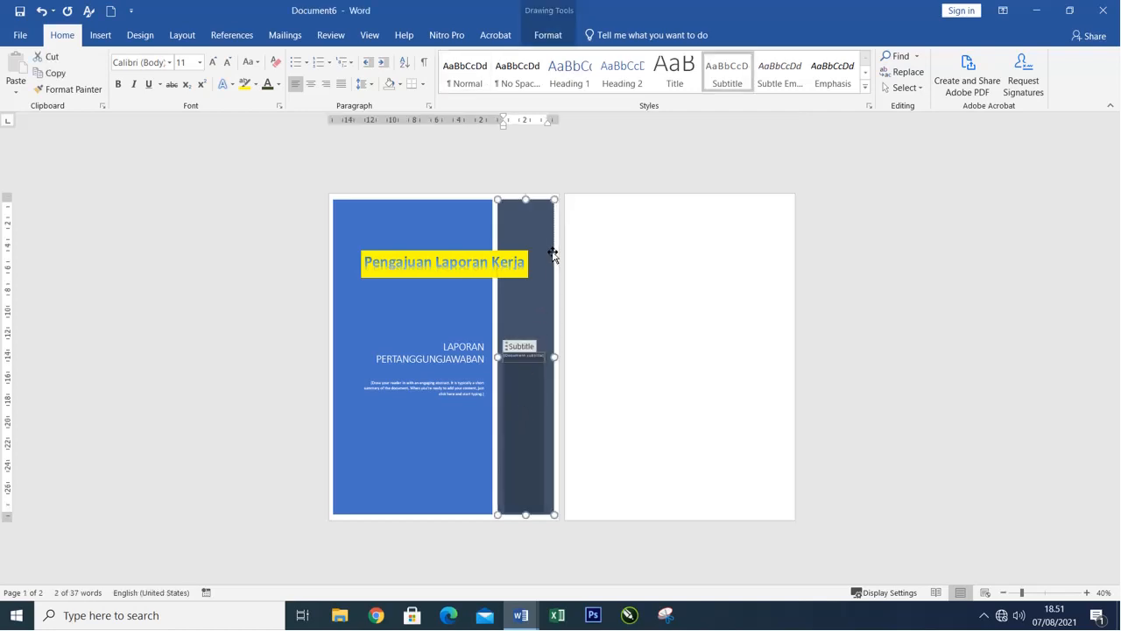
{"action": "left_click", "coordinate": [548, 36]}
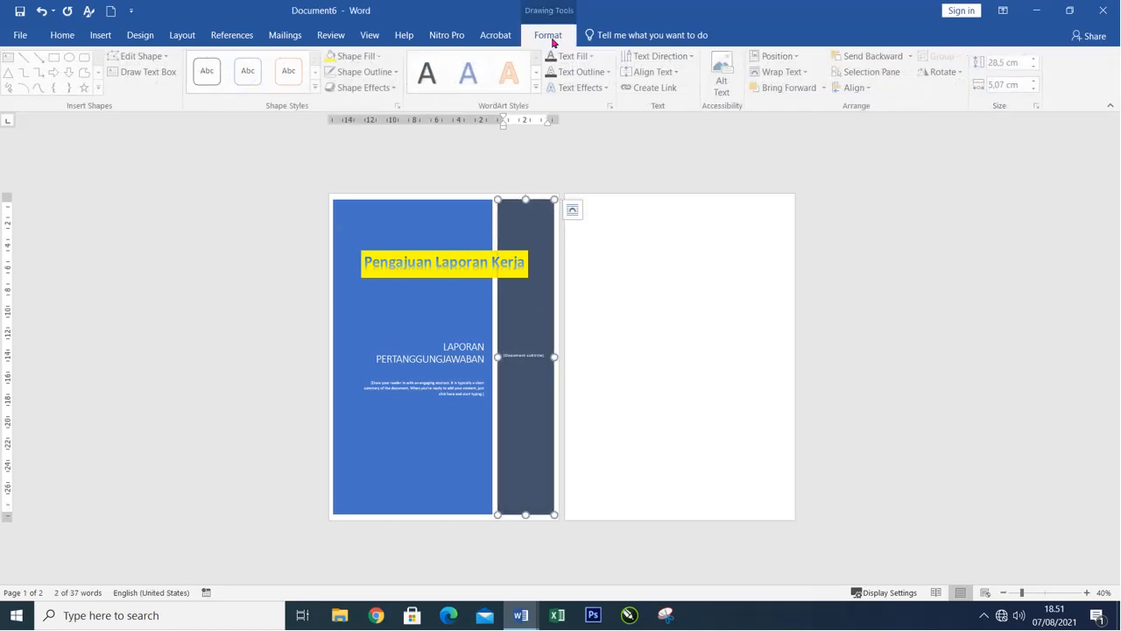
{"action": "left_click", "coordinate": [355, 56]}
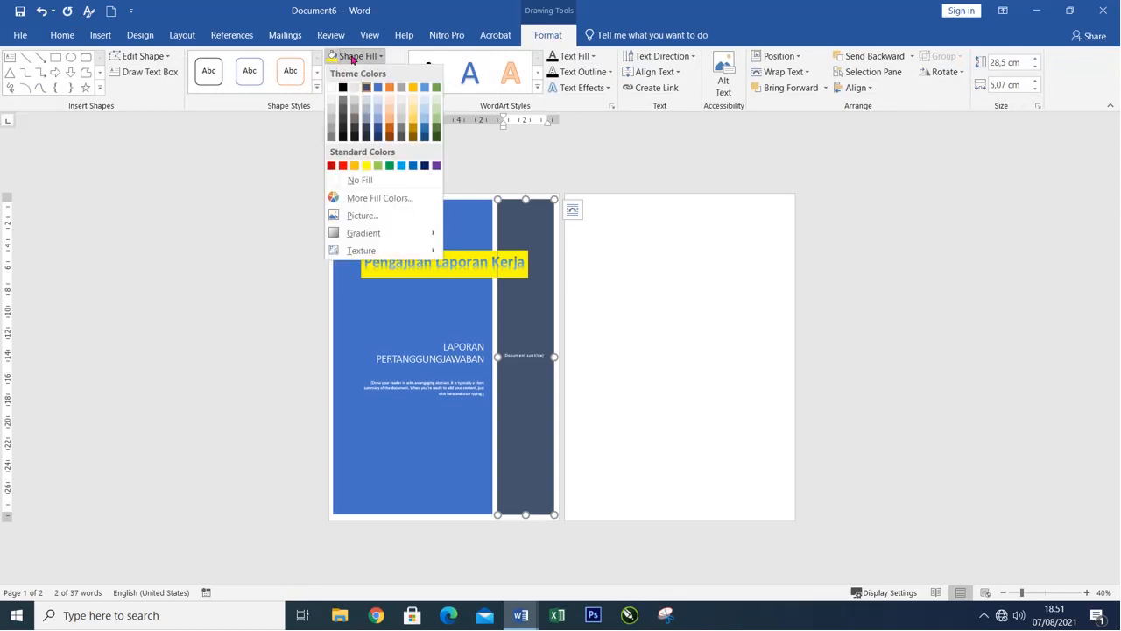
{"action": "left_click", "coordinate": [344, 165]}
{"action": "left_click", "coordinate": [591, 224]}
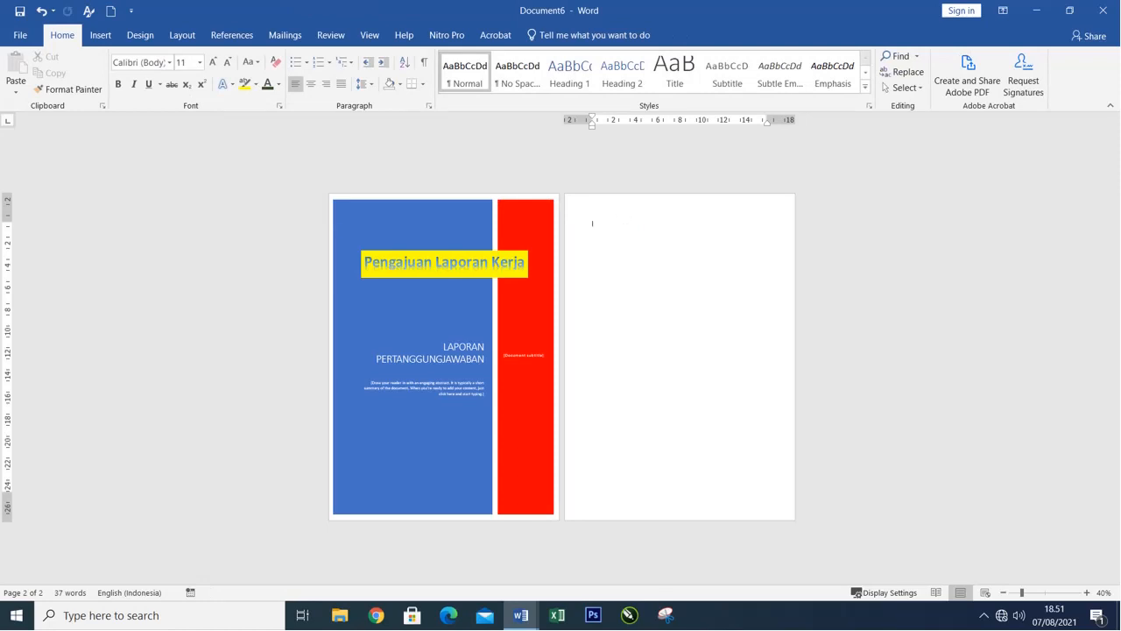
Create a new blank document and browse the built-in cover page gallery as far as Whisp.
{"action": "left_click", "coordinate": [105, 35]}
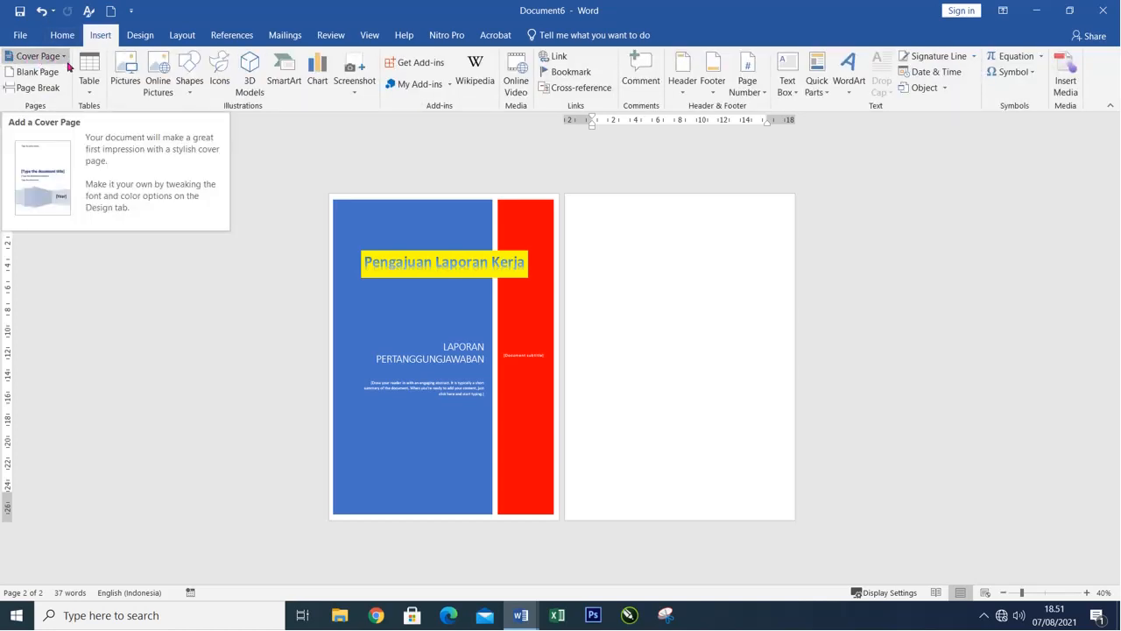
{"action": "left_click", "coordinate": [393, 240]}
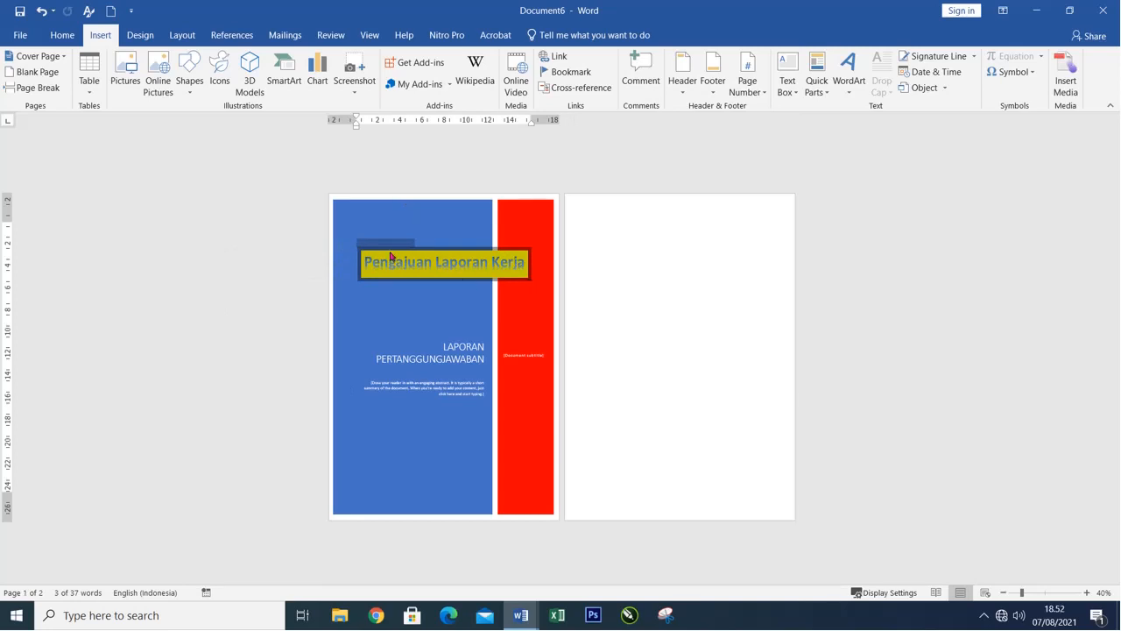
{"action": "left_click", "coordinate": [111, 11]}
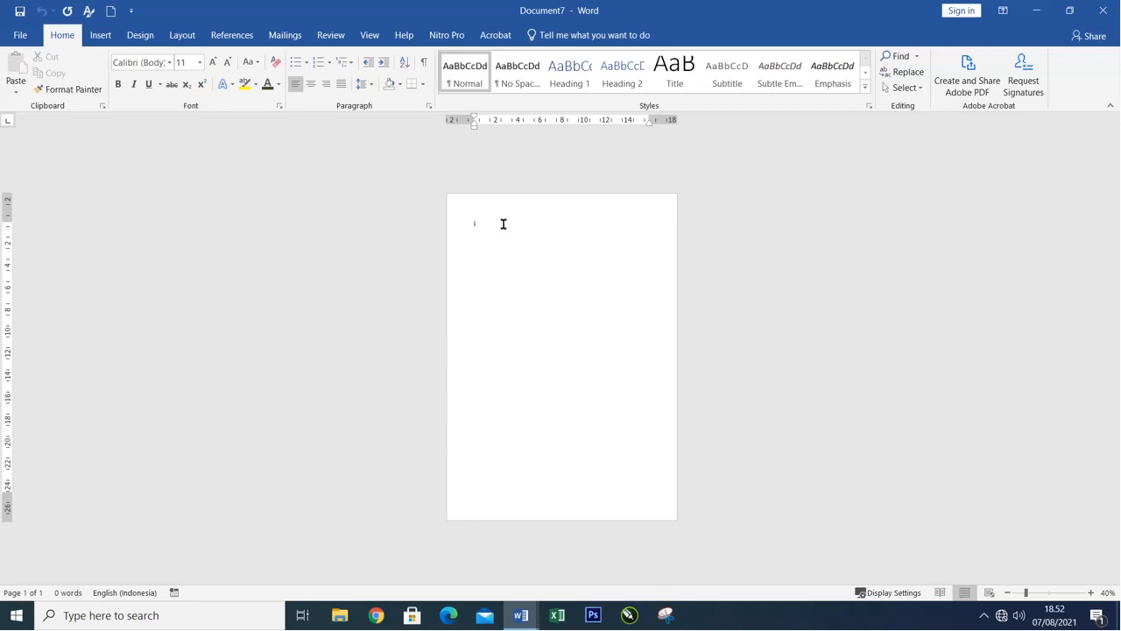
{"action": "left_click", "coordinate": [100, 35]}
{"action": "left_click", "coordinate": [35, 55]}
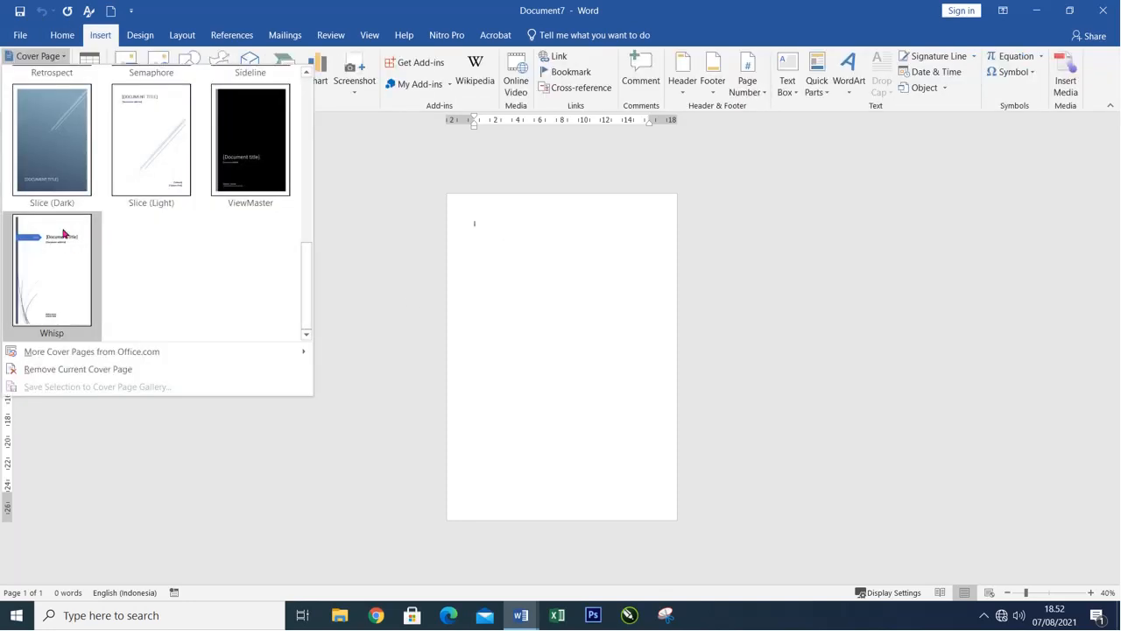
{"action": "left_click", "coordinate": [94, 162]}
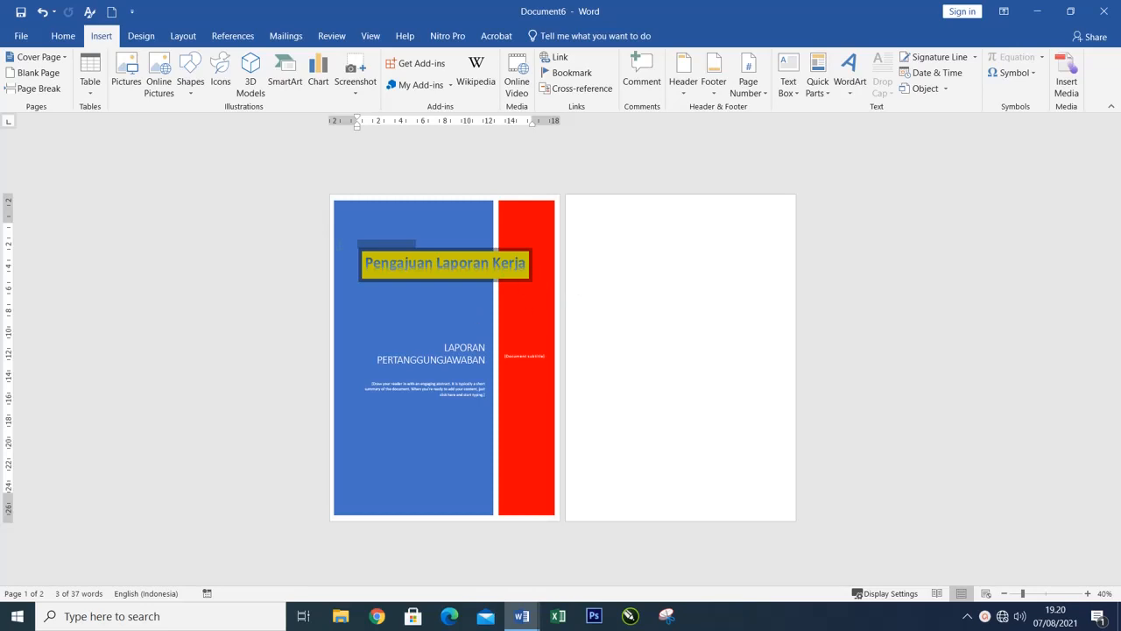
Draw a heart shape about 4.71 cm high and 4.5 cm wide on the cover, between the WordArt and the title.
{"action": "left_click", "coordinate": [605, 216]}
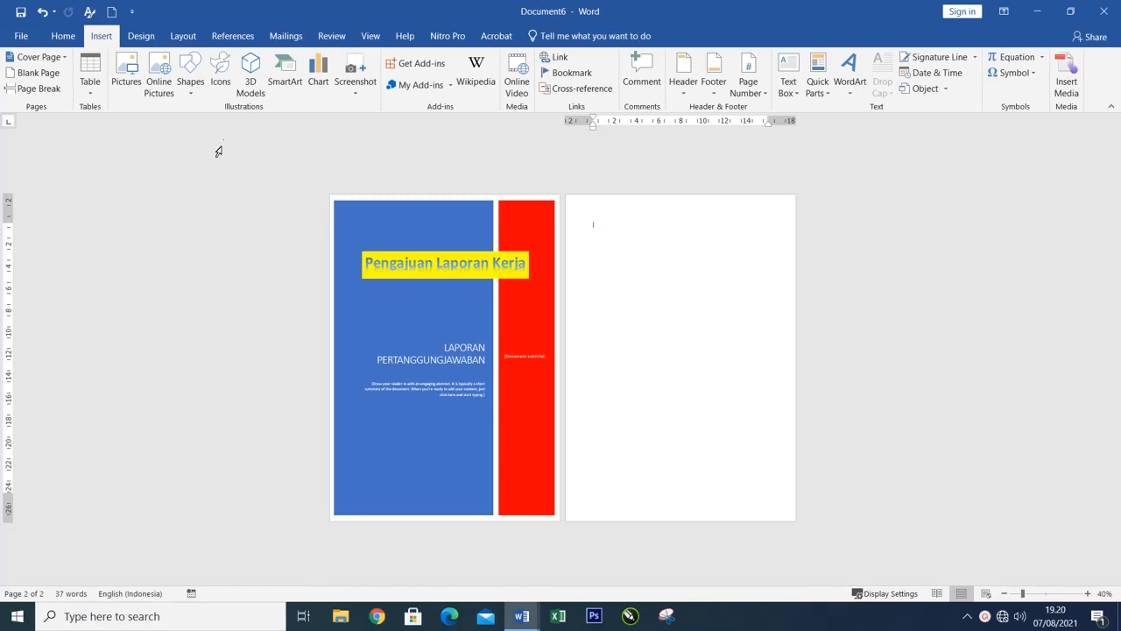
{"action": "left_click", "coordinate": [187, 87]}
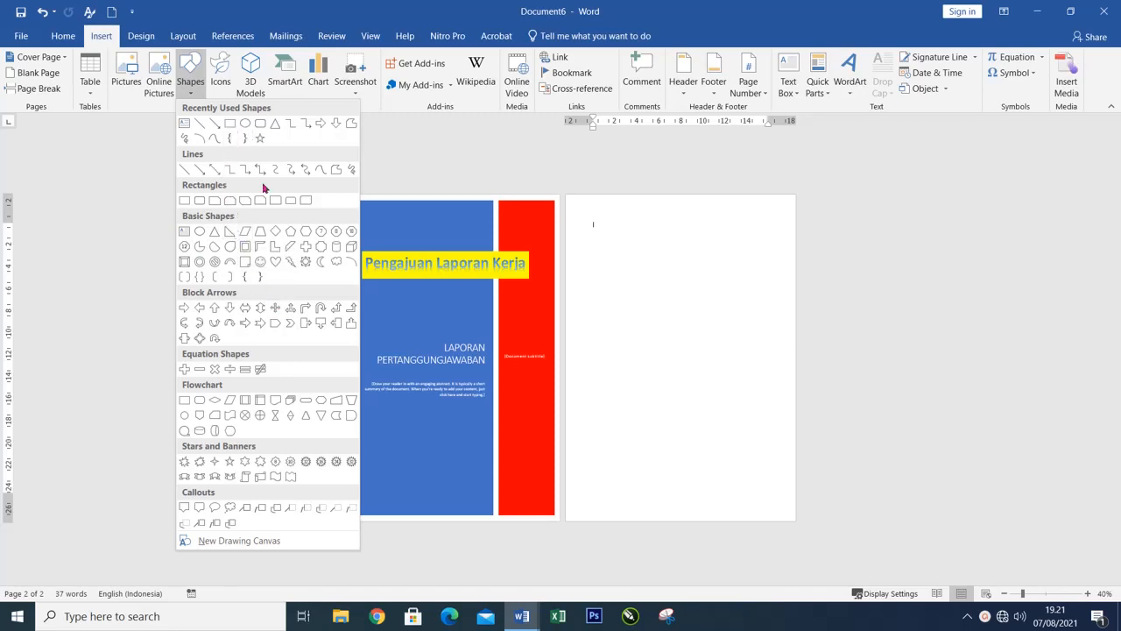
{"action": "left_click", "coordinate": [276, 262]}
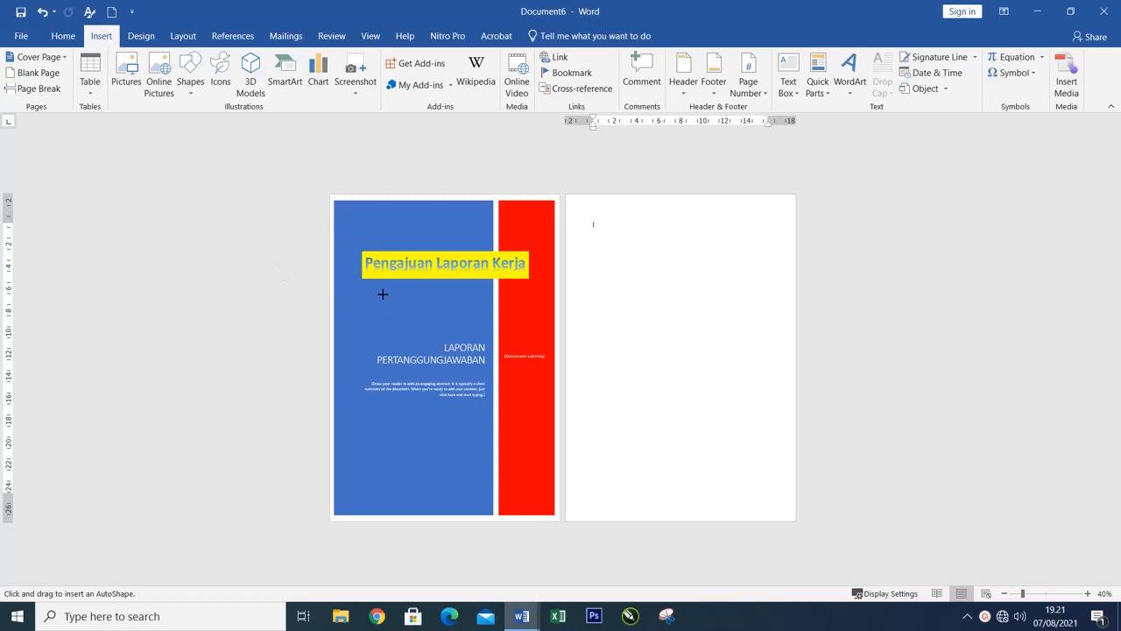
{"action": "left_click_drag", "start_coordinate": [383, 294], "coordinate": [433, 347]}
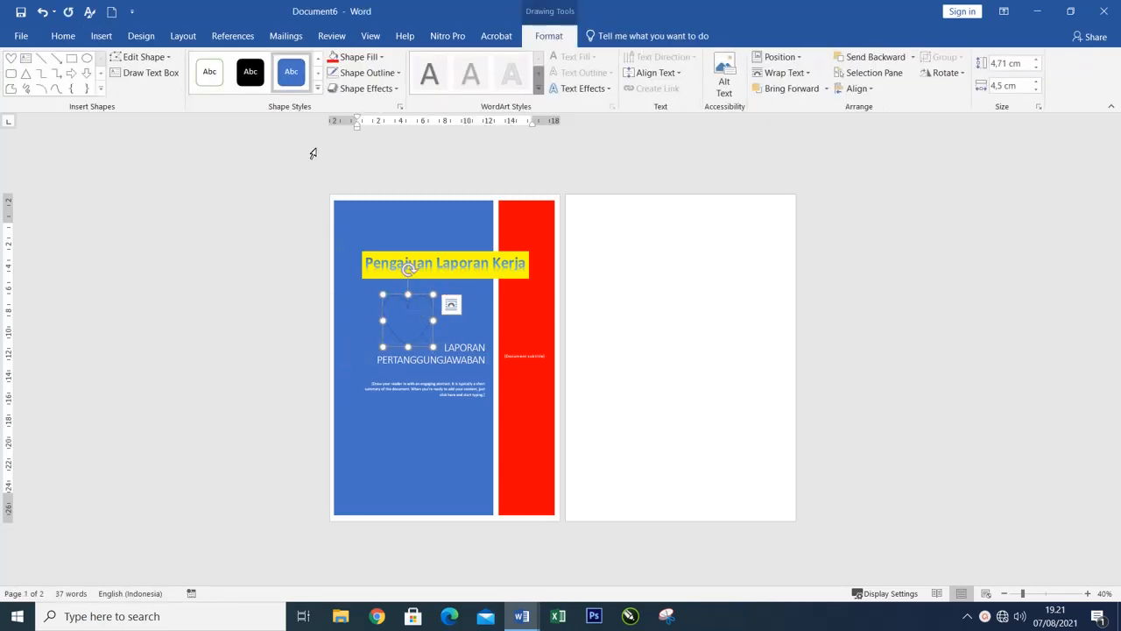
Apply the light blue gradient theme style to the heart and shift it slightly toward the middle of the blue panel.
{"action": "left_click", "coordinate": [360, 60]}
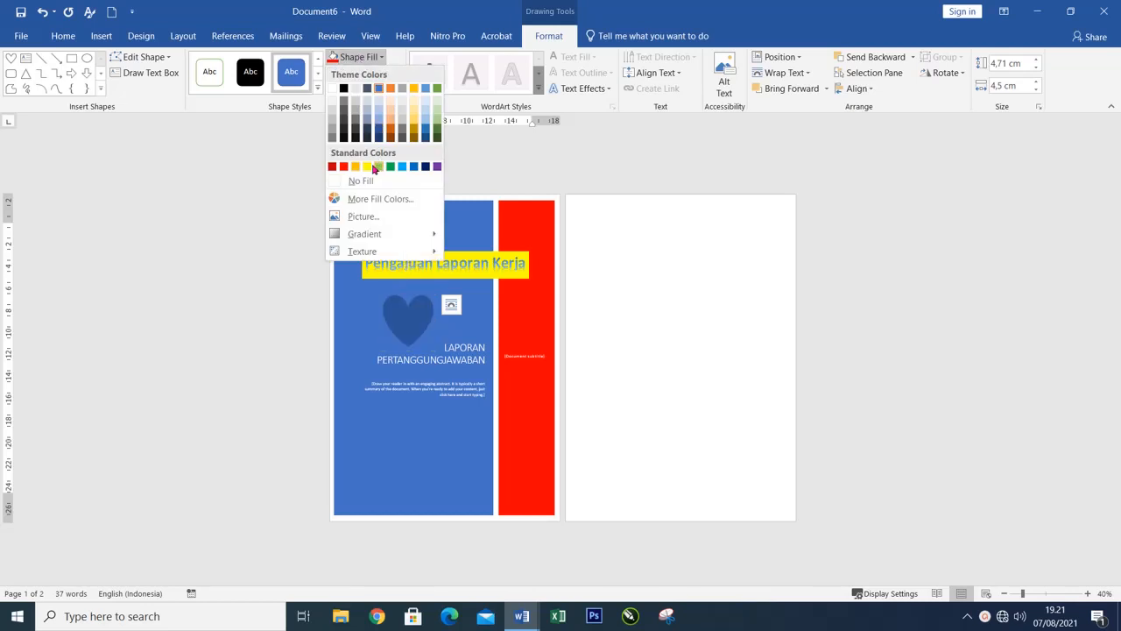
{"action": "left_click", "coordinate": [317, 89]}
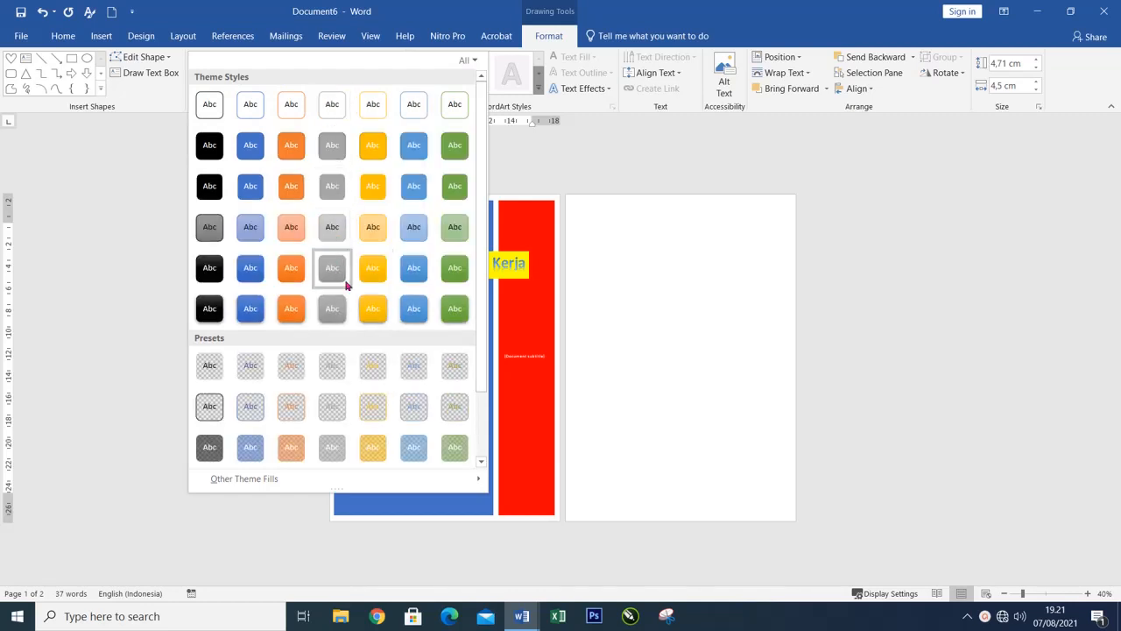
{"action": "left_click", "coordinate": [413, 230]}
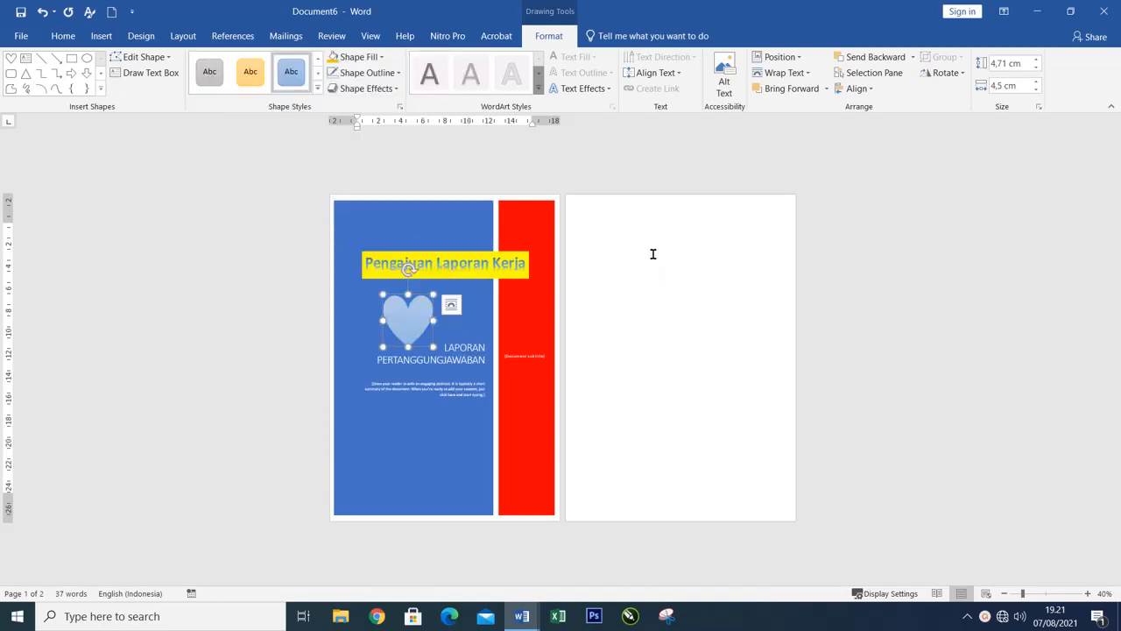
{"action": "left_click_drag", "start_coordinate": [419, 318], "coordinate": [428, 316]}
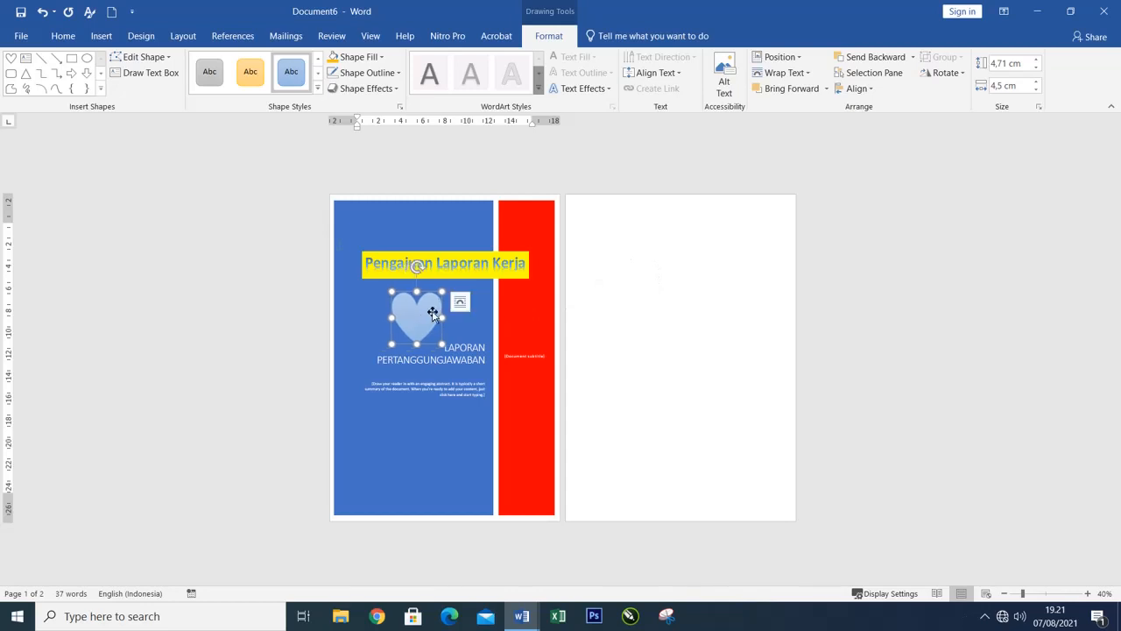
Insert the picture Frame1.png from the Pictures folder on the blank second page.
{"action": "left_click", "coordinate": [590, 217]}
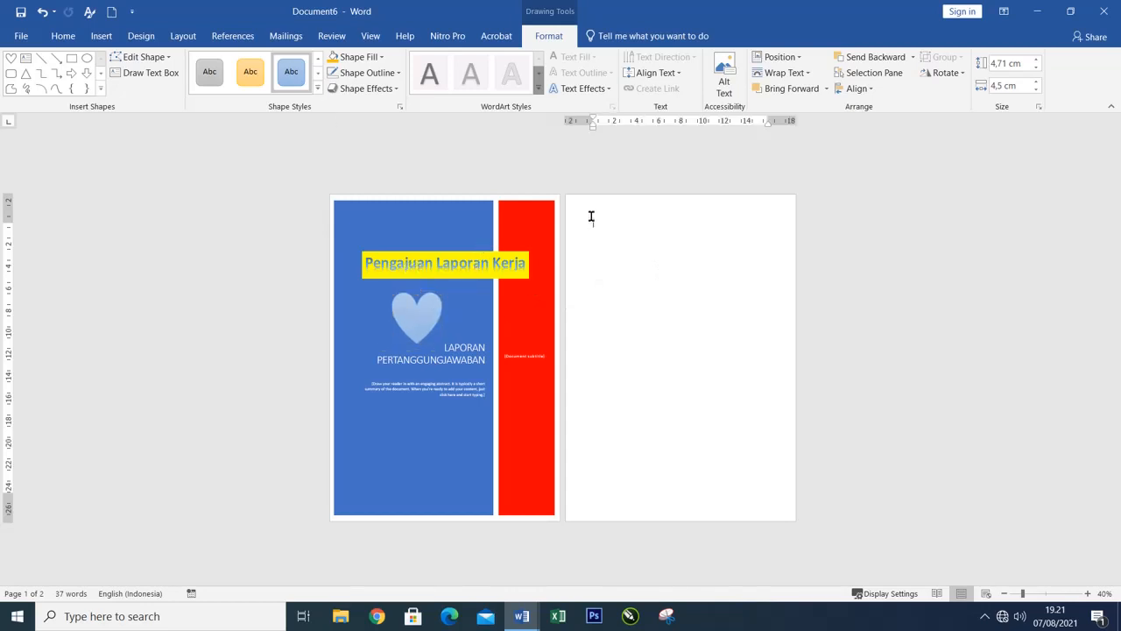
{"action": "left_click", "coordinate": [101, 39]}
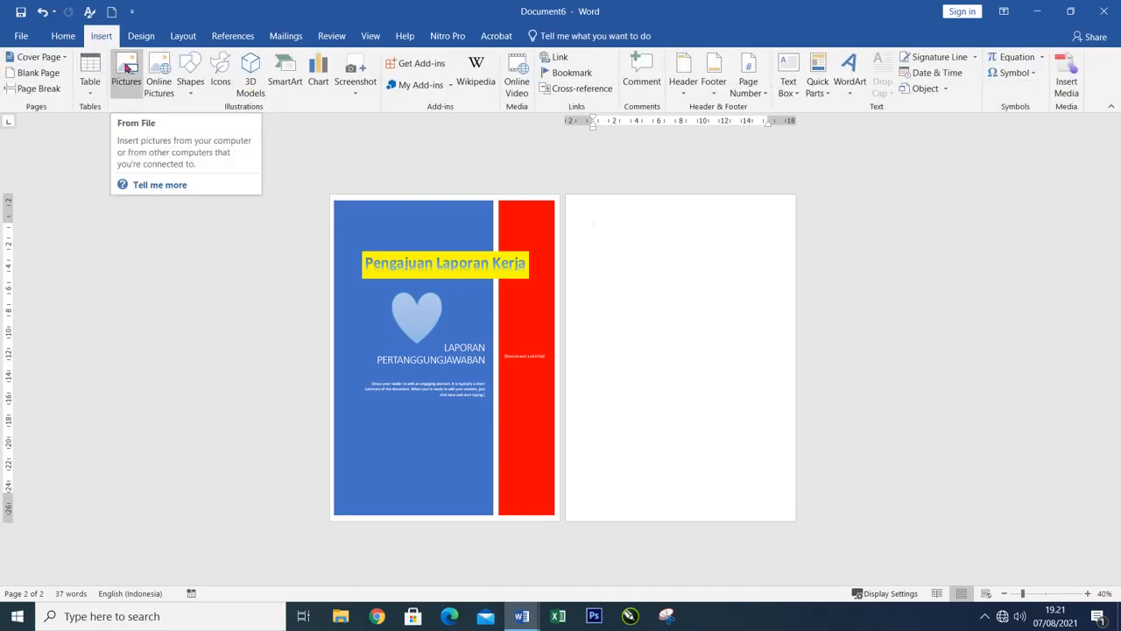
{"action": "left_click", "coordinate": [126, 70]}
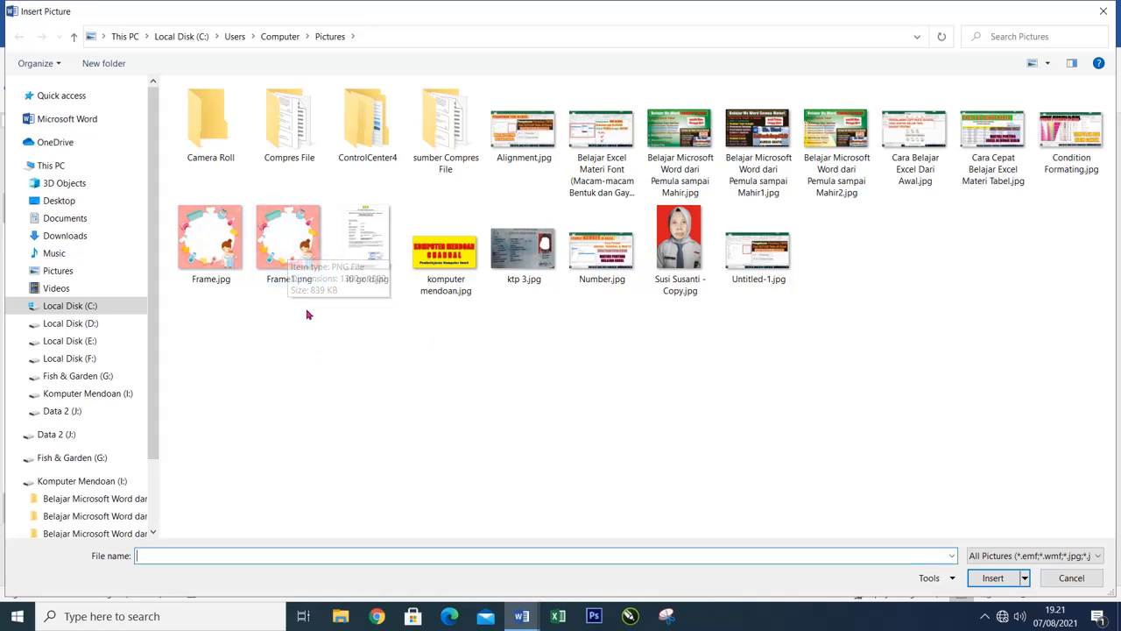
{"action": "left_click", "coordinate": [295, 238]}
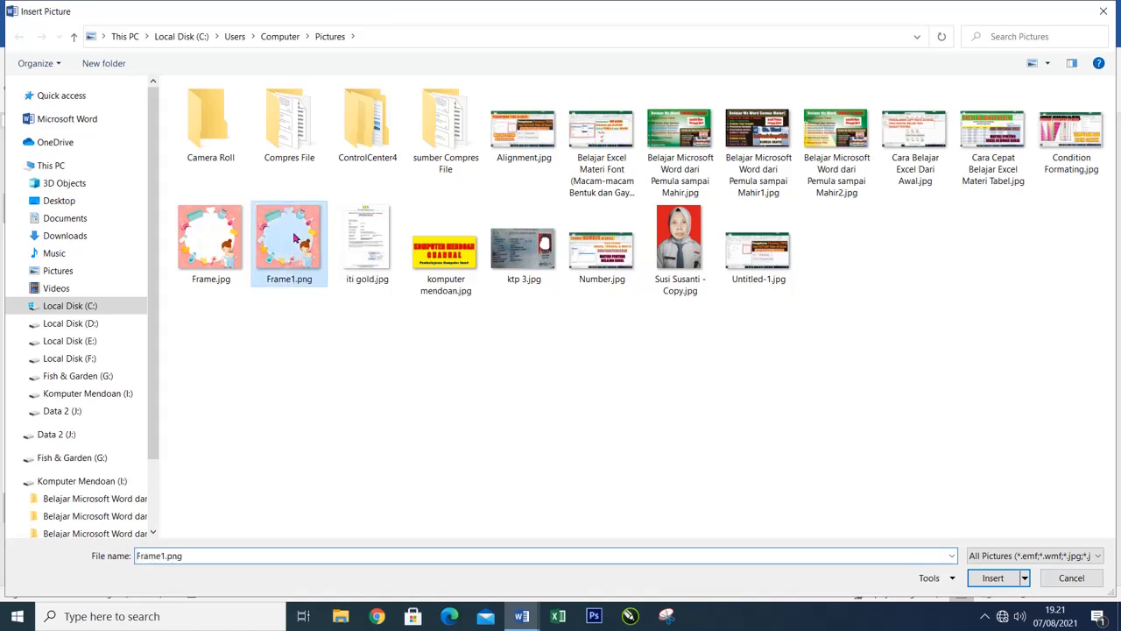
{"action": "left_click", "coordinate": [982, 575]}
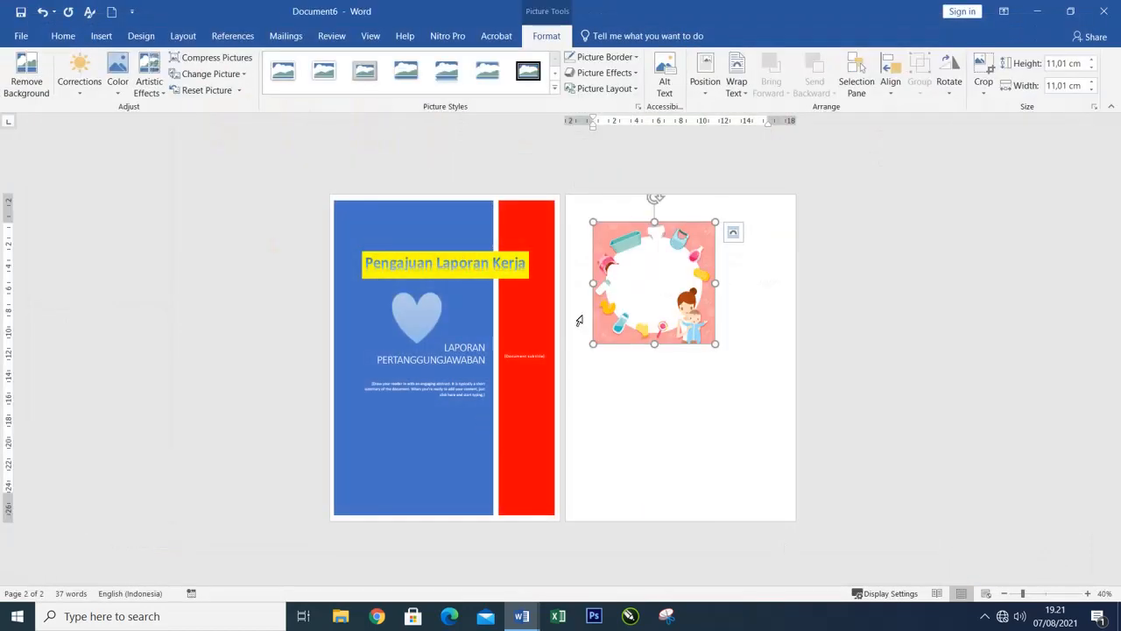
Set the frame picture's text wrapping to In Front of Text so it can be moved freely.
{"action": "left_click_drag", "start_coordinate": [610, 302], "coordinate": [408, 450]}
{"action": "mouse_move", "coordinate": [606, 272]}
{"action": "left_mouse_down"}
{"action": "mouse_move", "coordinate": [593, 393]}
{"action": "mouse_move", "coordinate": [593, 306]}
{"action": "mouse_move", "coordinate": [593, 408]}
{"action": "mouse_move", "coordinate": [604, 271]}
{"action": "left_mouse_up"}
{"action": "left_click_drag", "start_coordinate": [605, 320], "coordinate": [601, 251]}
{"action": "right_click", "coordinate": [606, 257]}
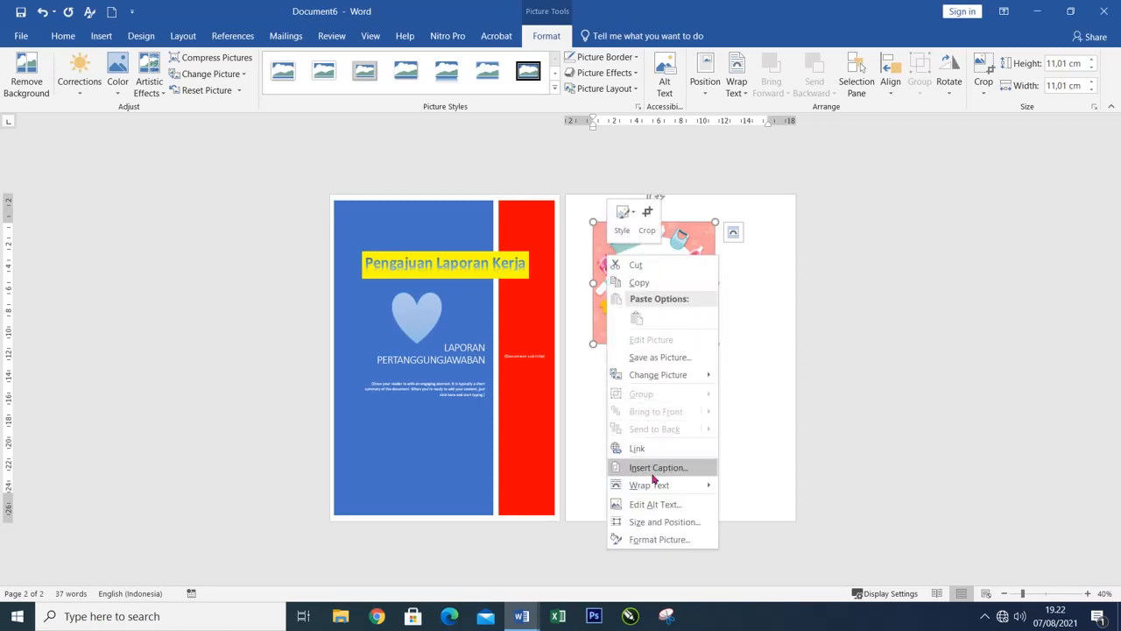
{"action": "mouse_move", "coordinate": [651, 484]}
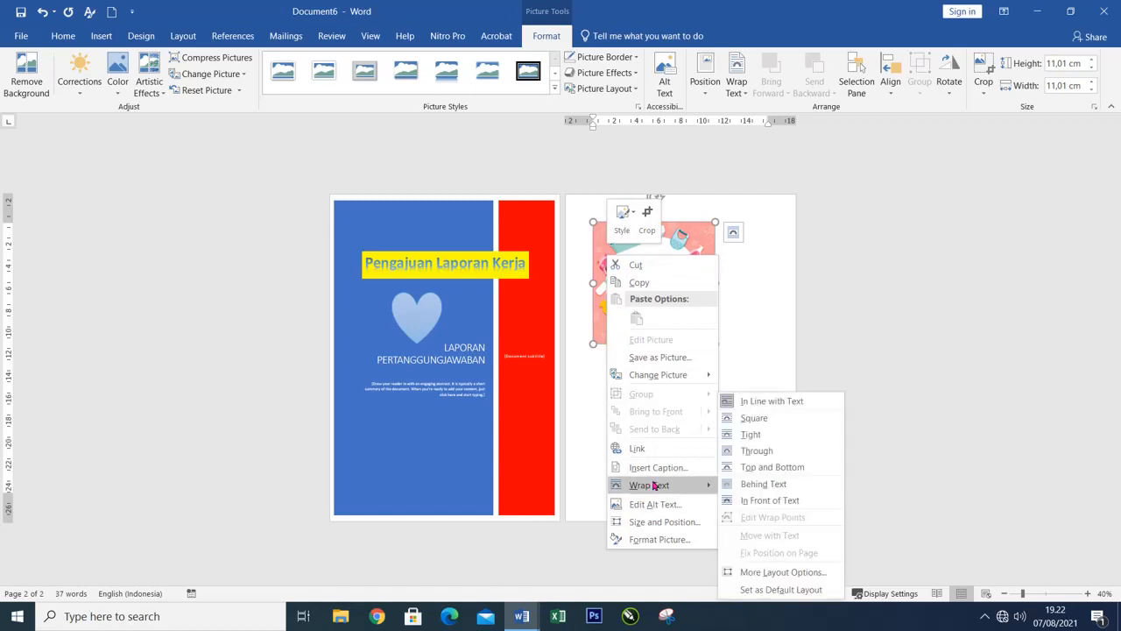
{"action": "left_click", "coordinate": [762, 501]}
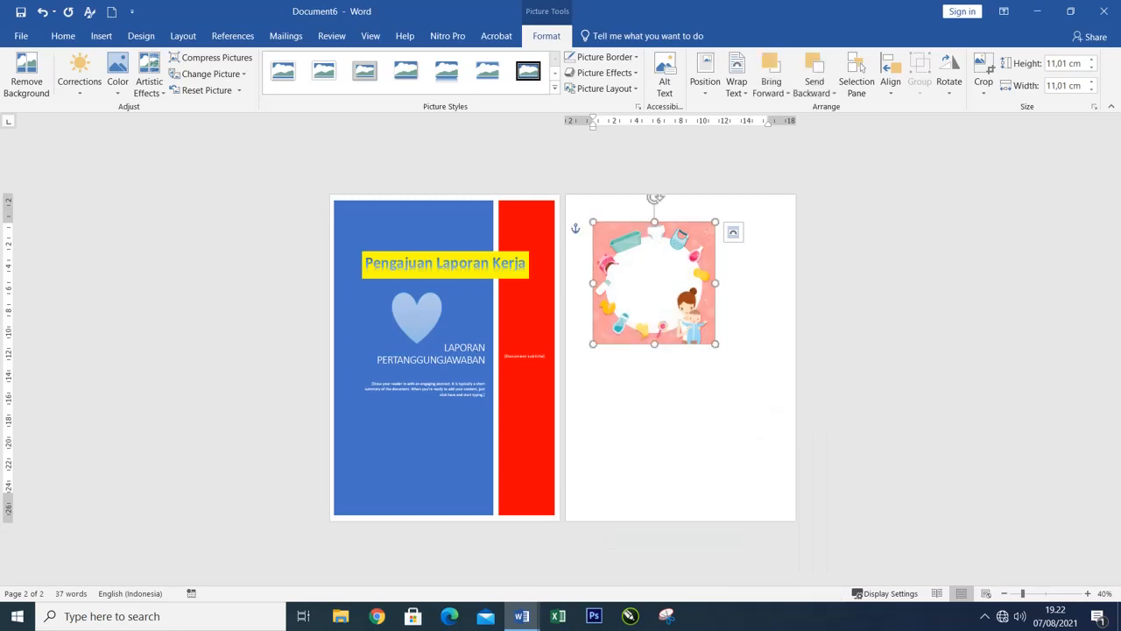
Move the frame picture to the lower part of the cover's blue panel and shrink it to about 7.62 cm square.
{"action": "left_click_drag", "start_coordinate": [611, 335], "coordinate": [375, 497]}
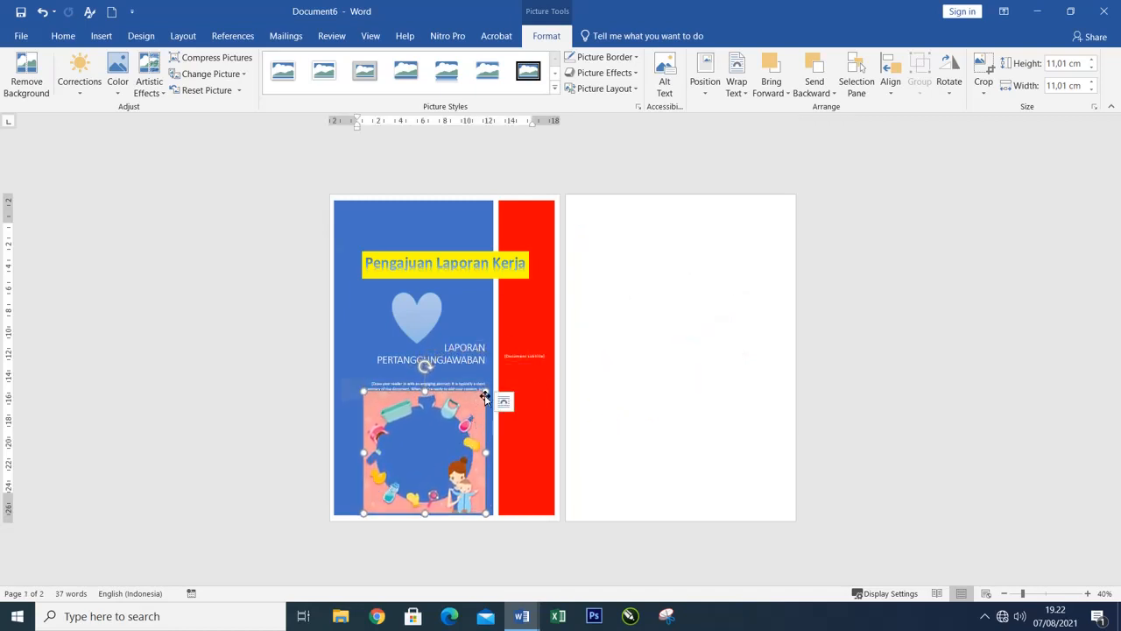
{"action": "left_click_drag", "start_coordinate": [485, 394], "coordinate": [464, 423]}
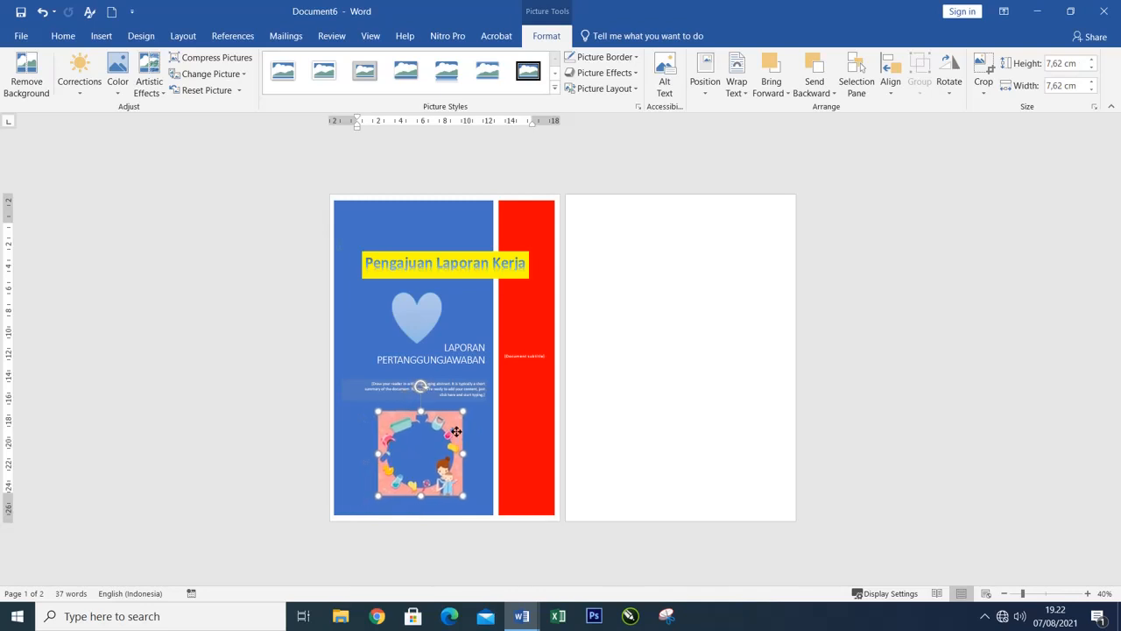
{"action": "left_click", "coordinate": [669, 368]}
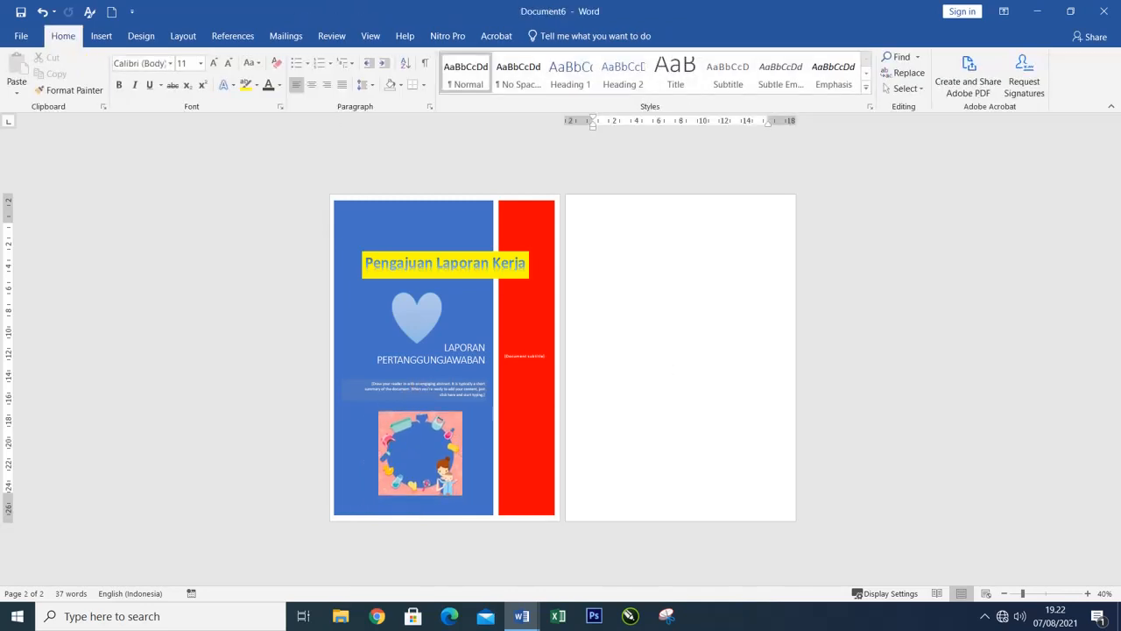
{"action": "left_click", "coordinate": [429, 321]}
{"action": "left_click", "coordinate": [450, 429]}
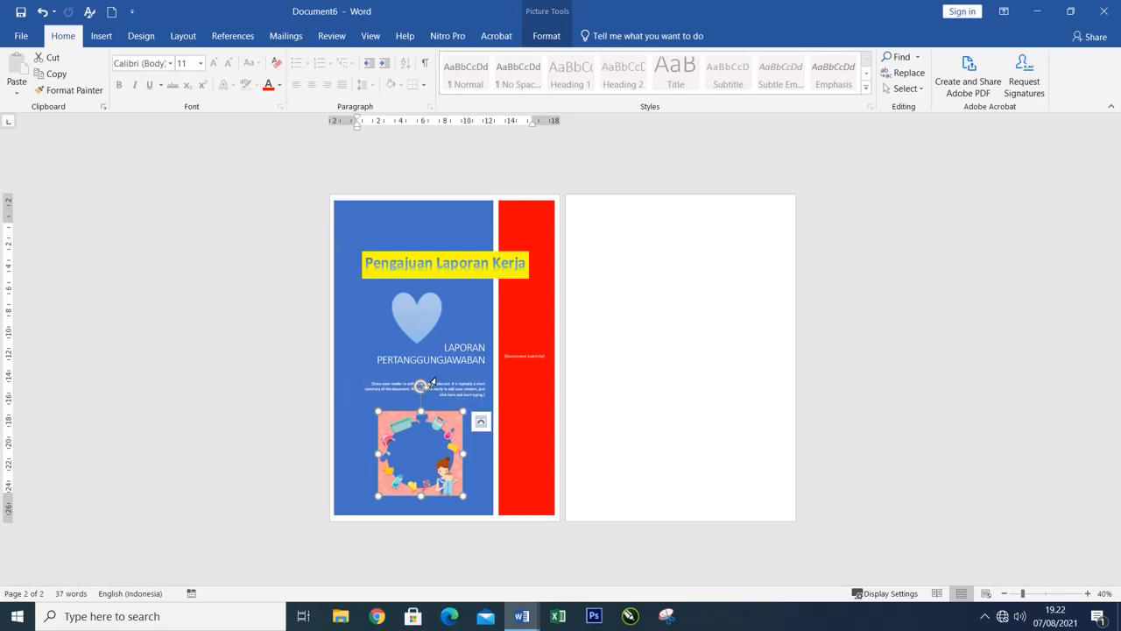
{"action": "left_click", "coordinate": [101, 36]}
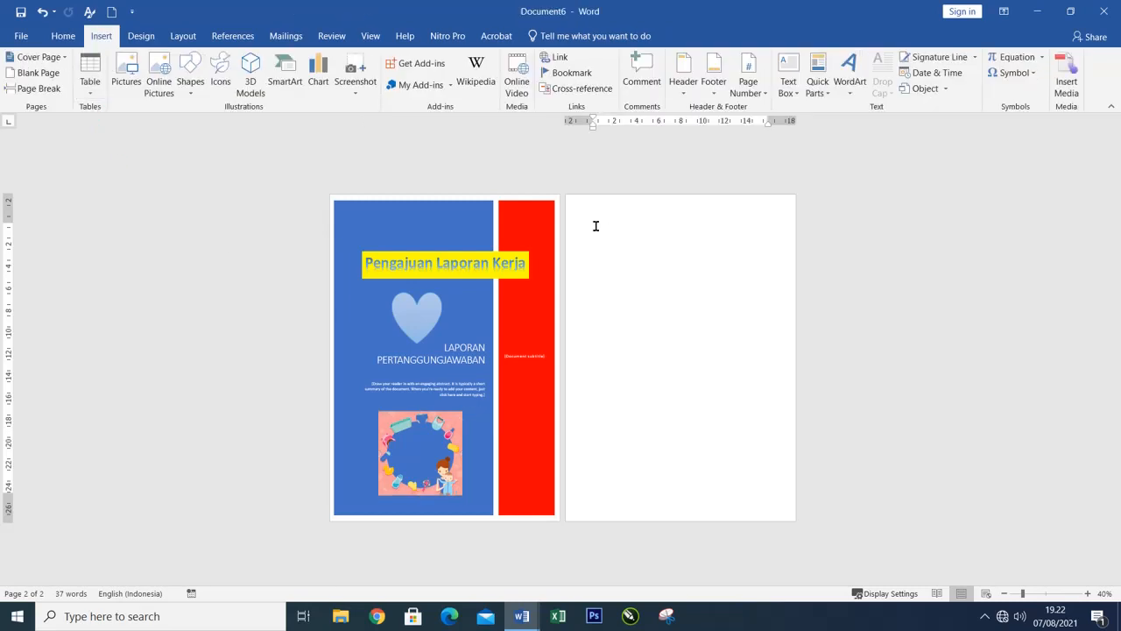
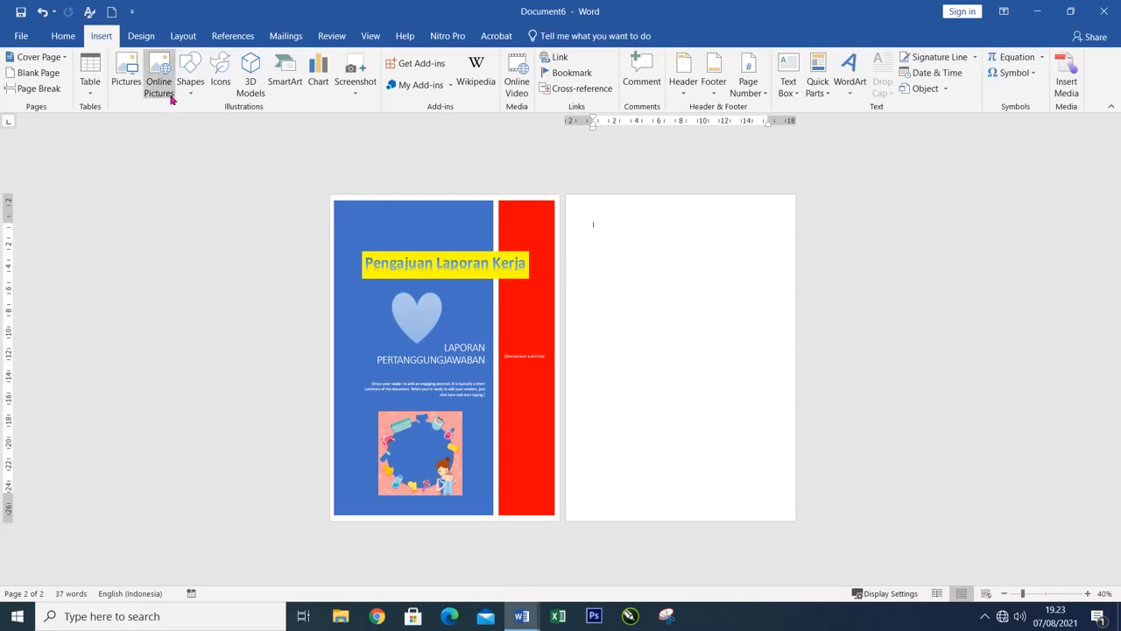
Set the whole document's paper to a custom size 21,5 cm wide and 33 cm high.
{"action": "left_click", "coordinate": [179, 38]}
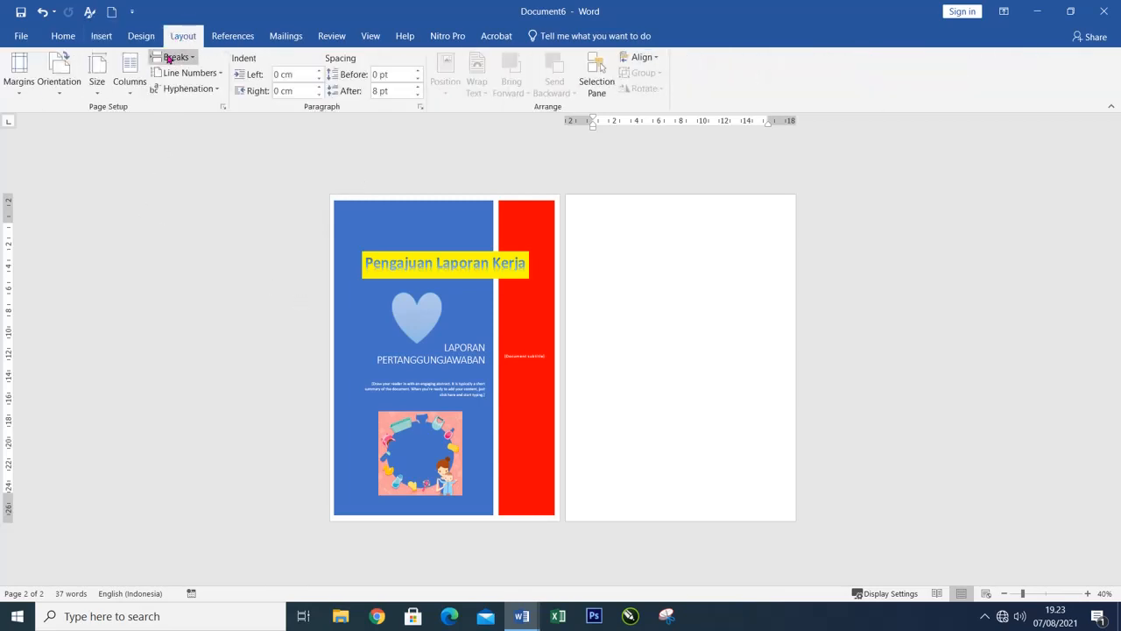
{"action": "left_click", "coordinate": [223, 108]}
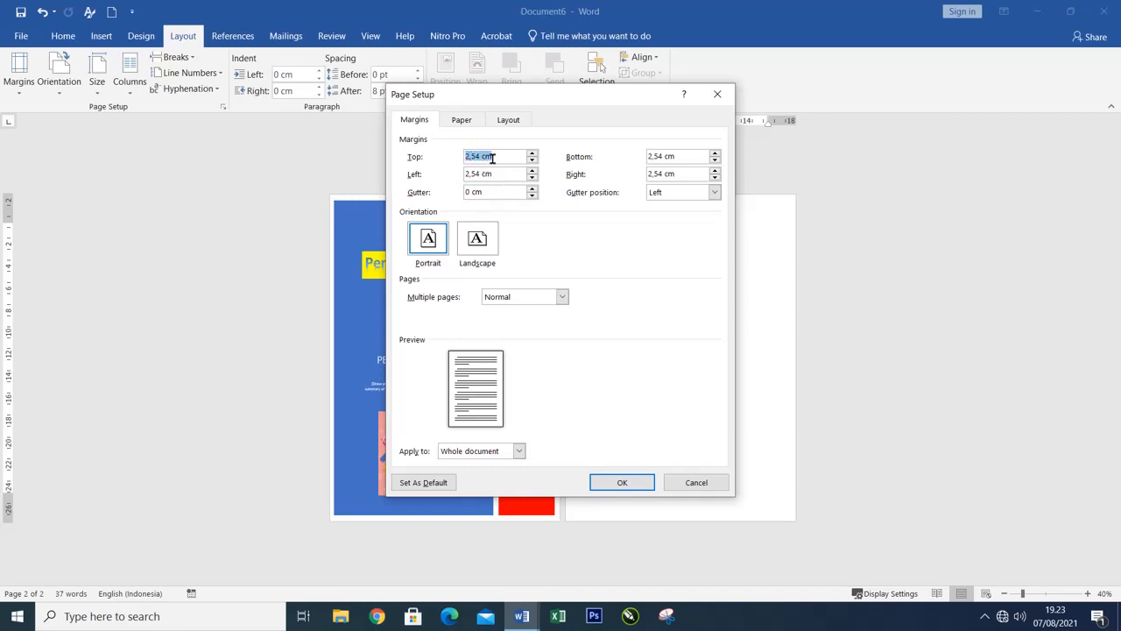
{"action": "left_click", "coordinate": [468, 125]}
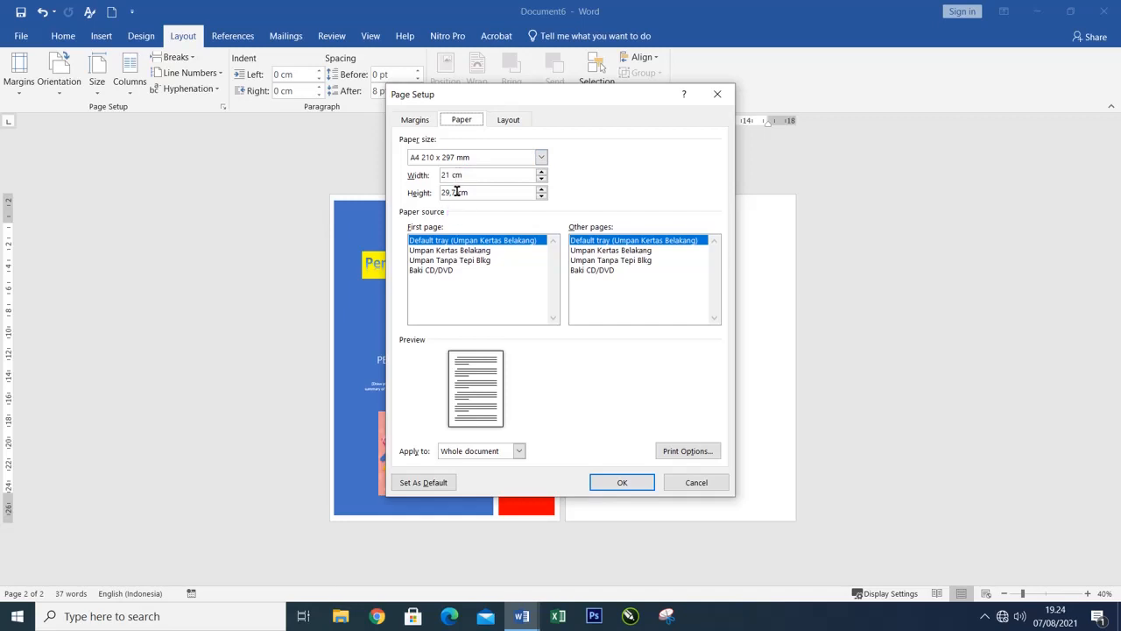
{"action": "left_click_drag", "start_coordinate": [456, 191], "coordinate": [427, 195]}
{"action": "type", "text": "33"}
{"action": "left_click", "coordinate": [450, 175]}
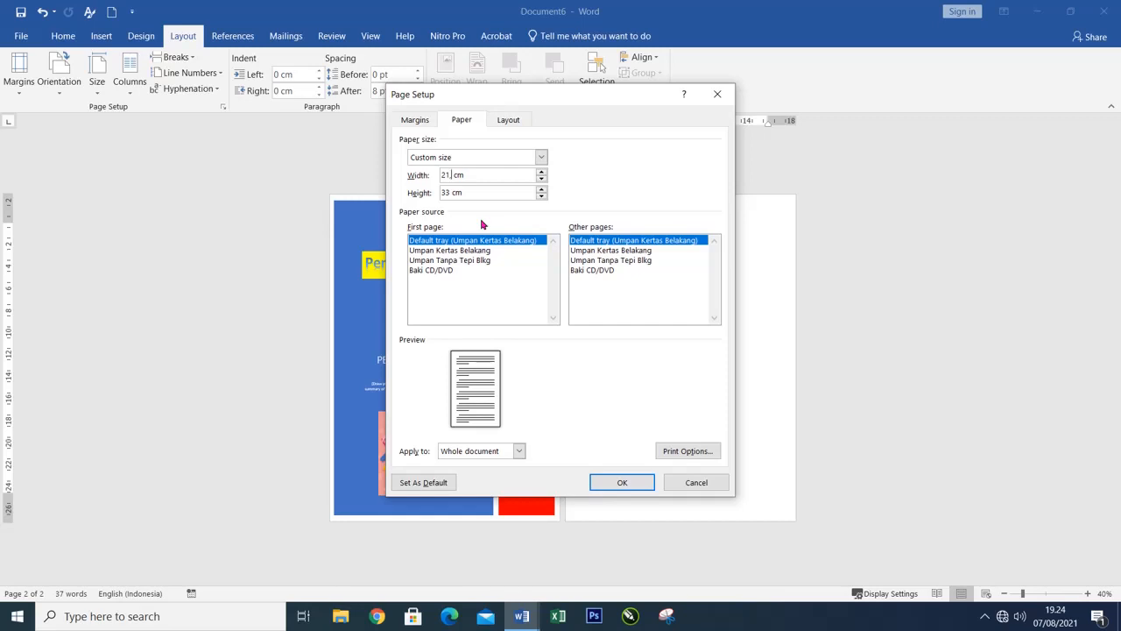
{"action": "type", "text": ",5"}
{"action": "left_click", "coordinate": [639, 483]}
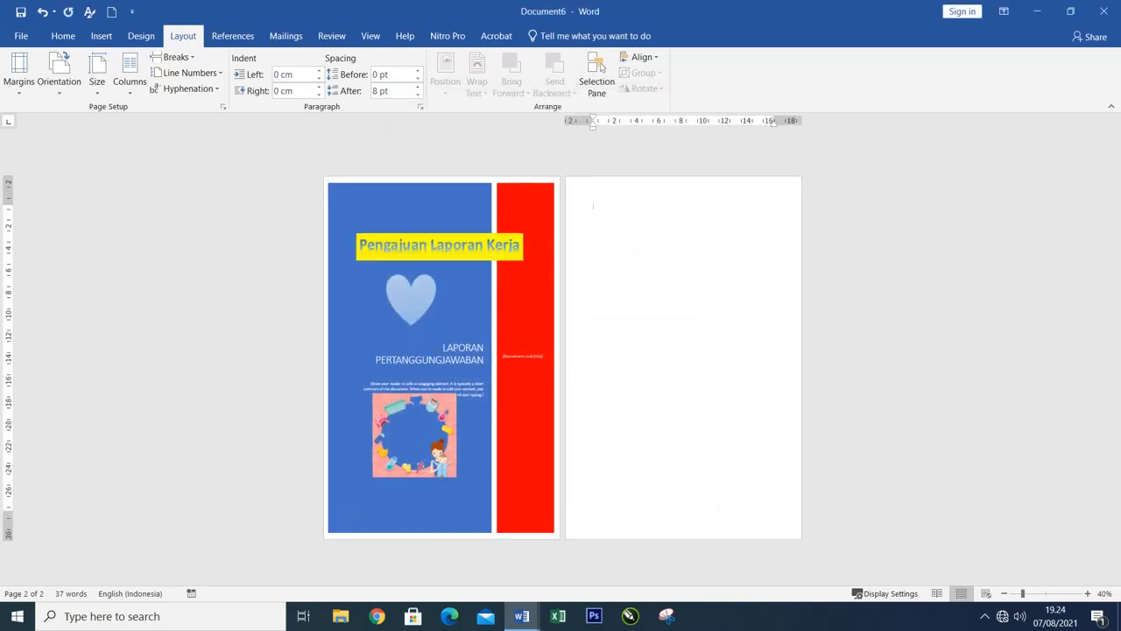
Move the frame picture slightly down the cover's blue panel so it sits clear below the abstract text.
{"action": "left_click", "coordinate": [408, 479]}
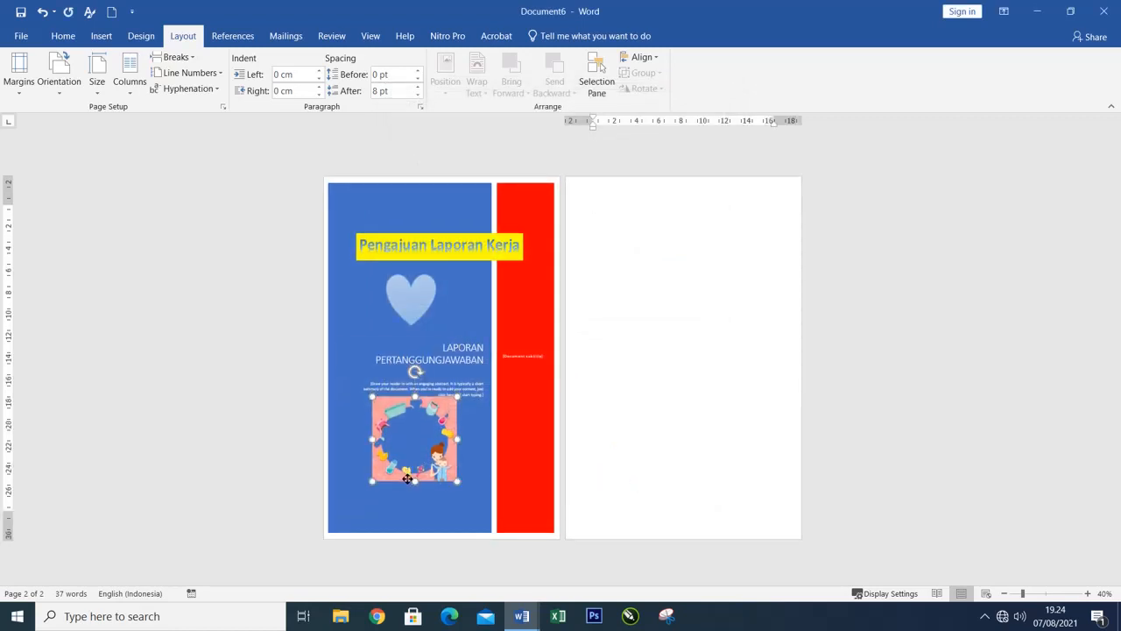
{"action": "left_click_drag", "start_coordinate": [407, 479], "coordinate": [410, 484]}
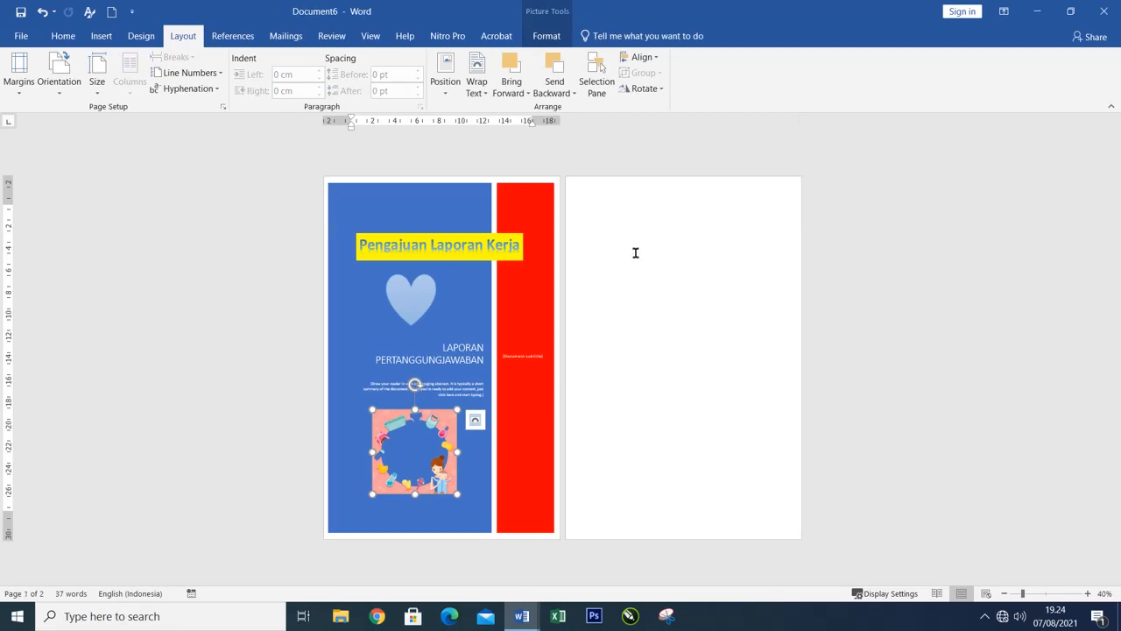
{"action": "left_click", "coordinate": [596, 196]}
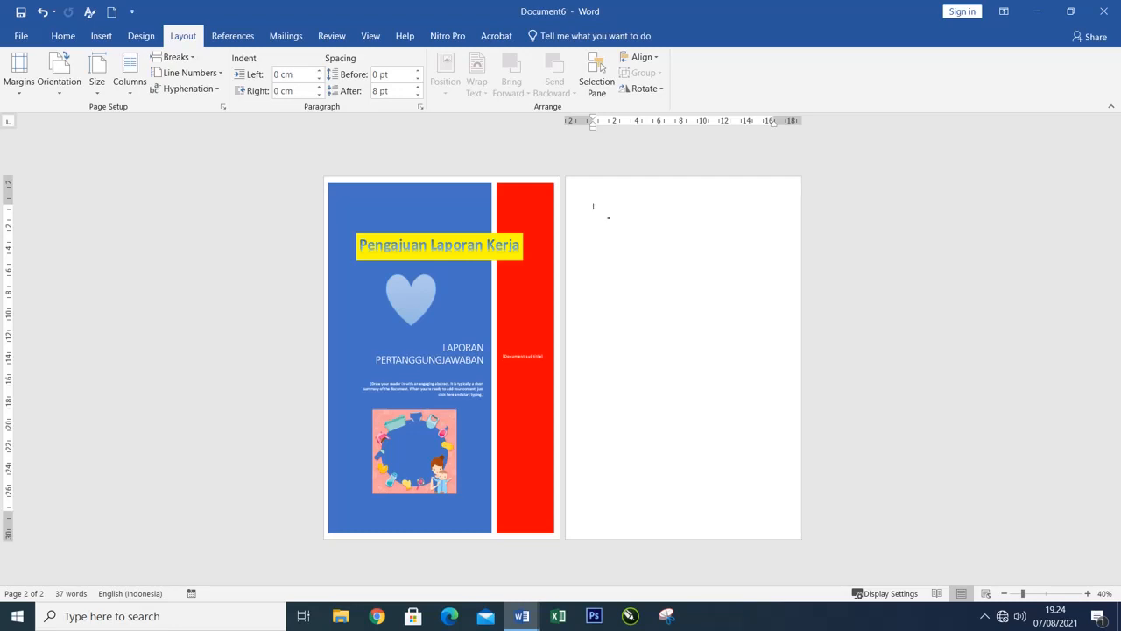
Create a new blank document and browse the built-in cover page gallery.
{"action": "left_click", "coordinate": [102, 35]}
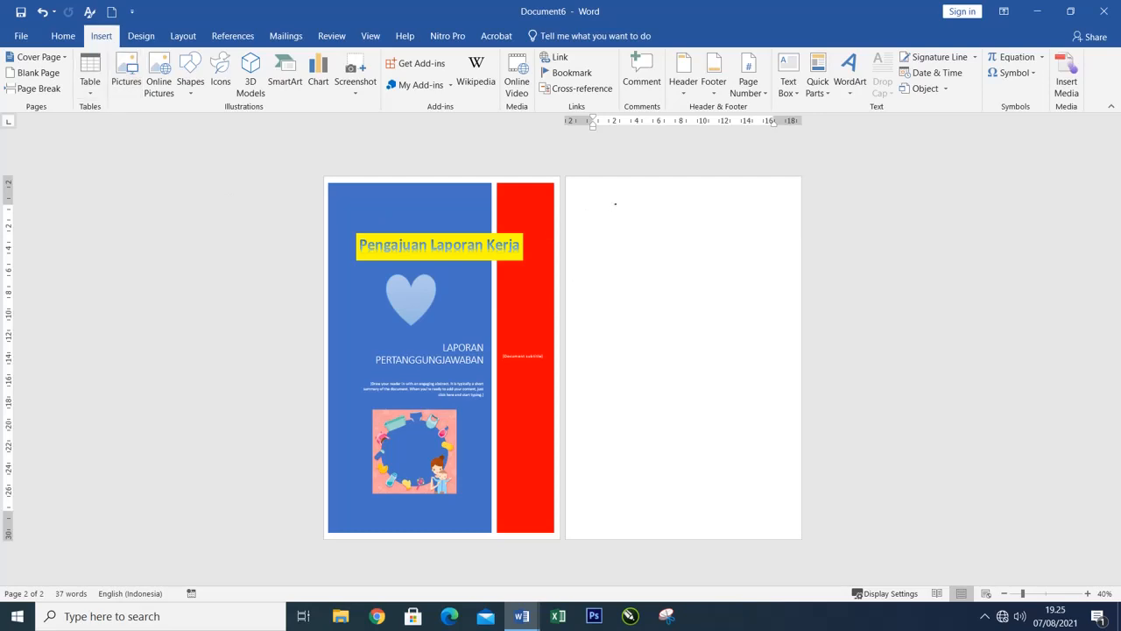
{"action": "left_click", "coordinate": [112, 12]}
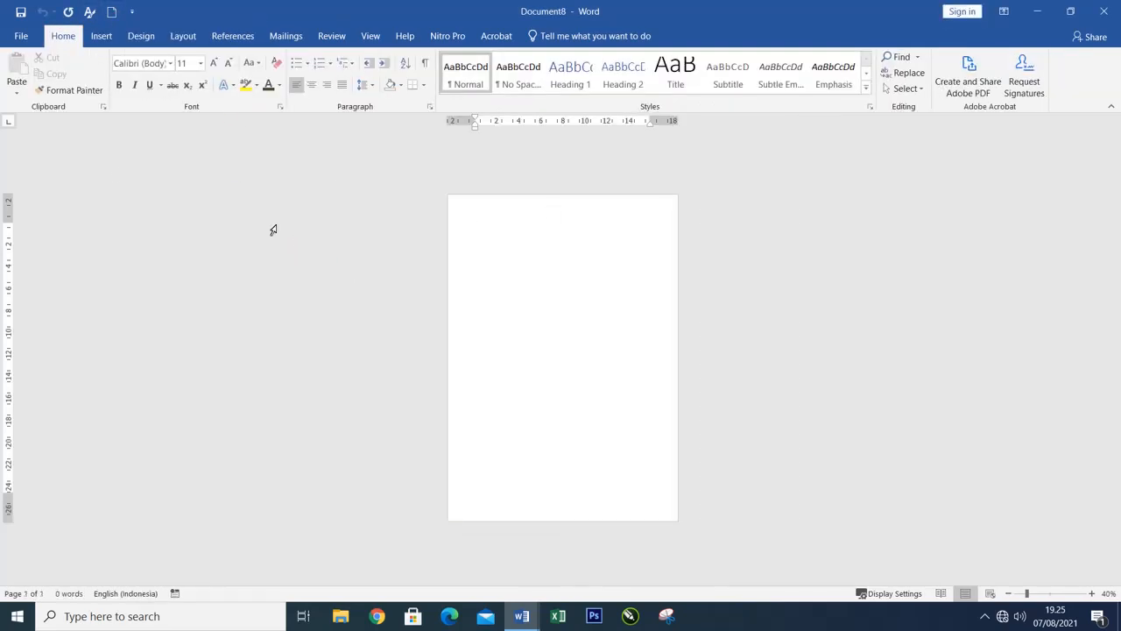
{"action": "left_click", "coordinate": [101, 36]}
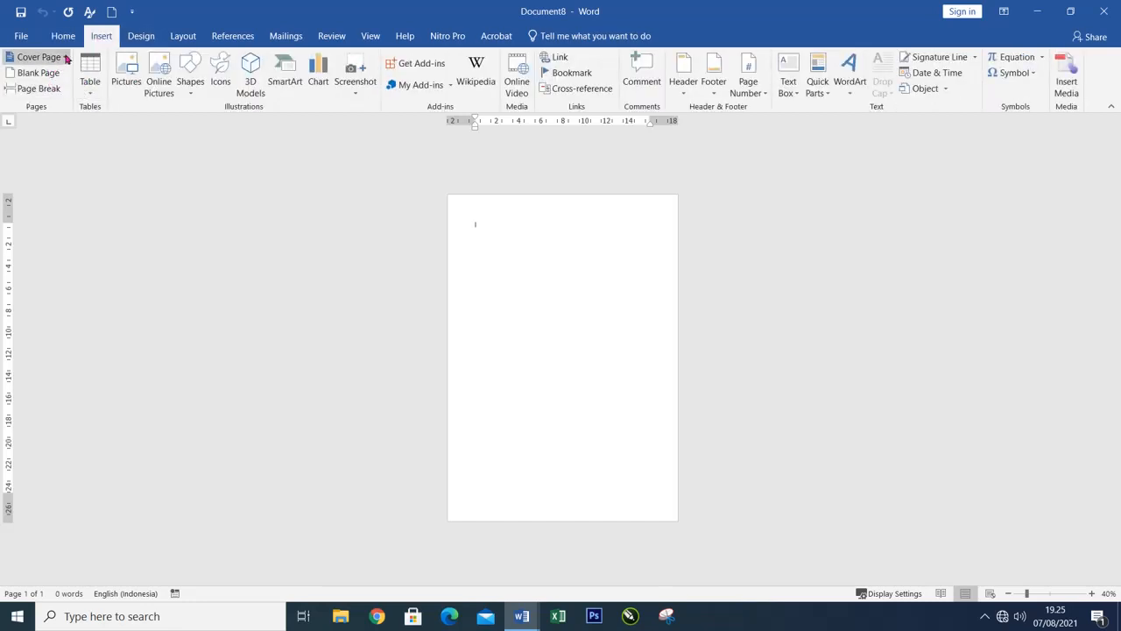
{"action": "left_click", "coordinate": [66, 58]}
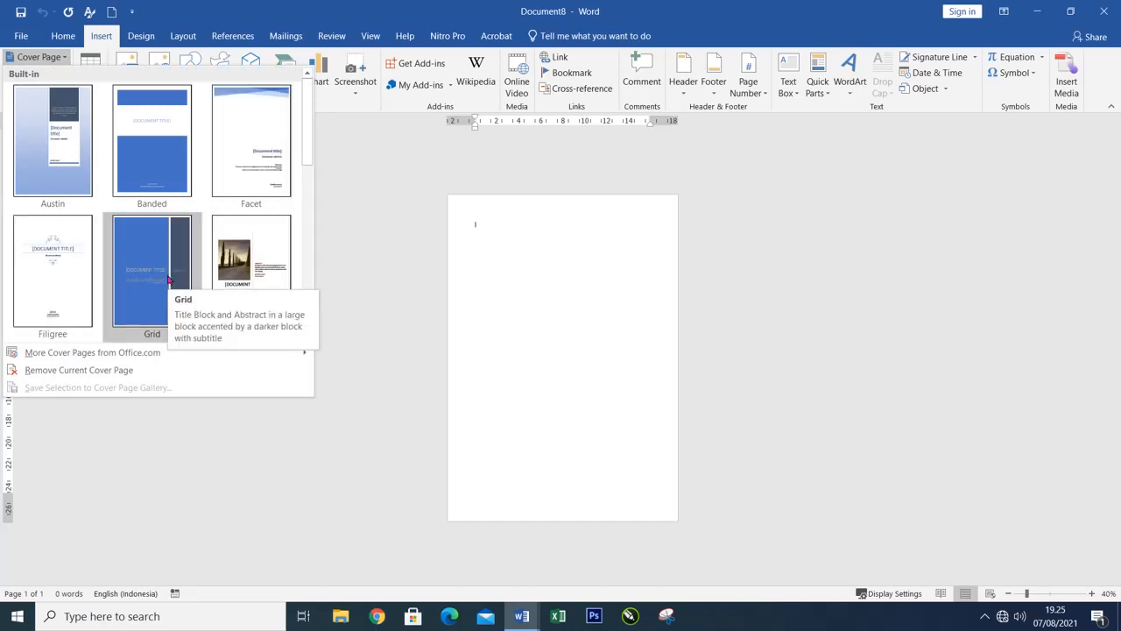
{"action": "scroll", "coordinate": [133, 283], "scroll_direction": "down", "scroll_amount": 5}
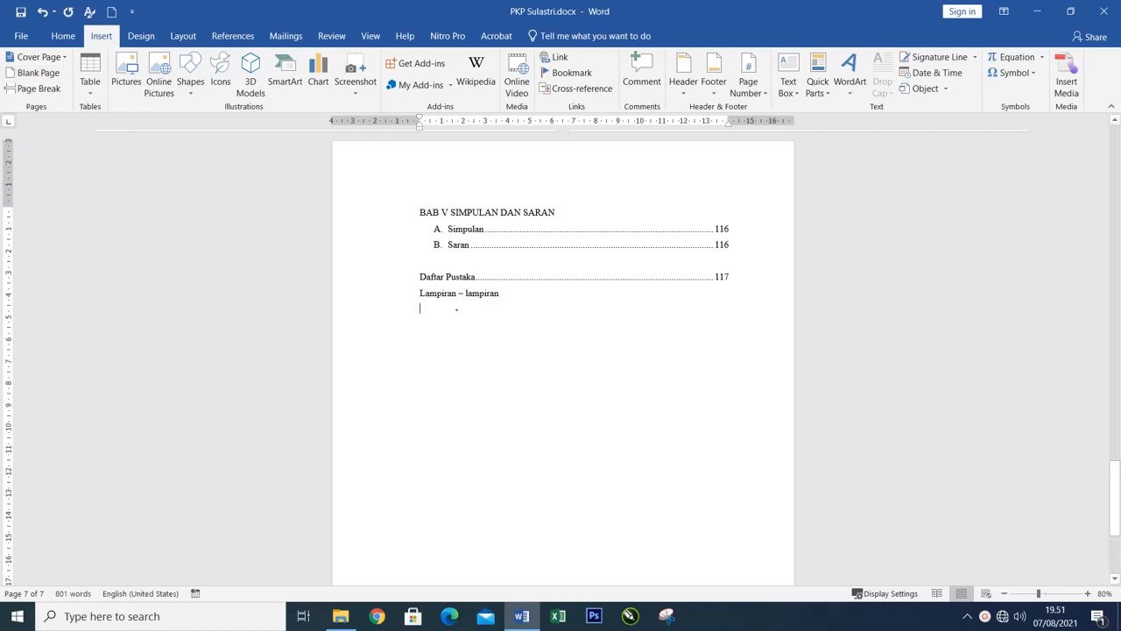
Try adding a blank page after the report's last page, and undo it.
{"action": "scroll", "coordinate": [516, 285], "scroll_direction": "up", "scroll_amount": 3}
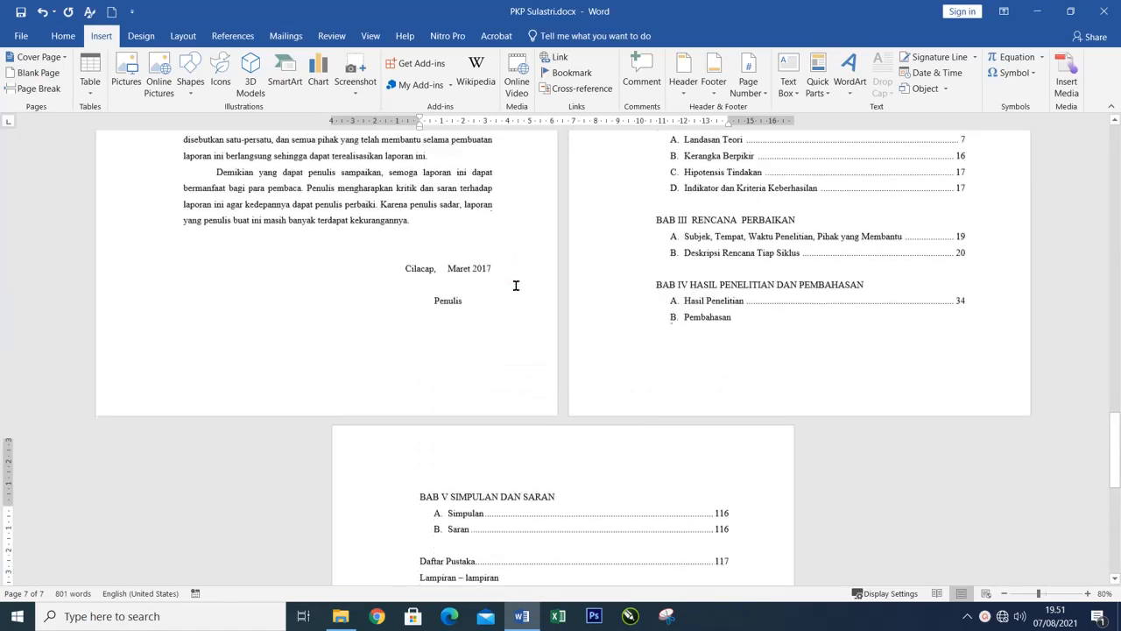
{"action": "scroll", "coordinate": [744, 278], "scroll_direction": "down", "scroll_amount": 3}
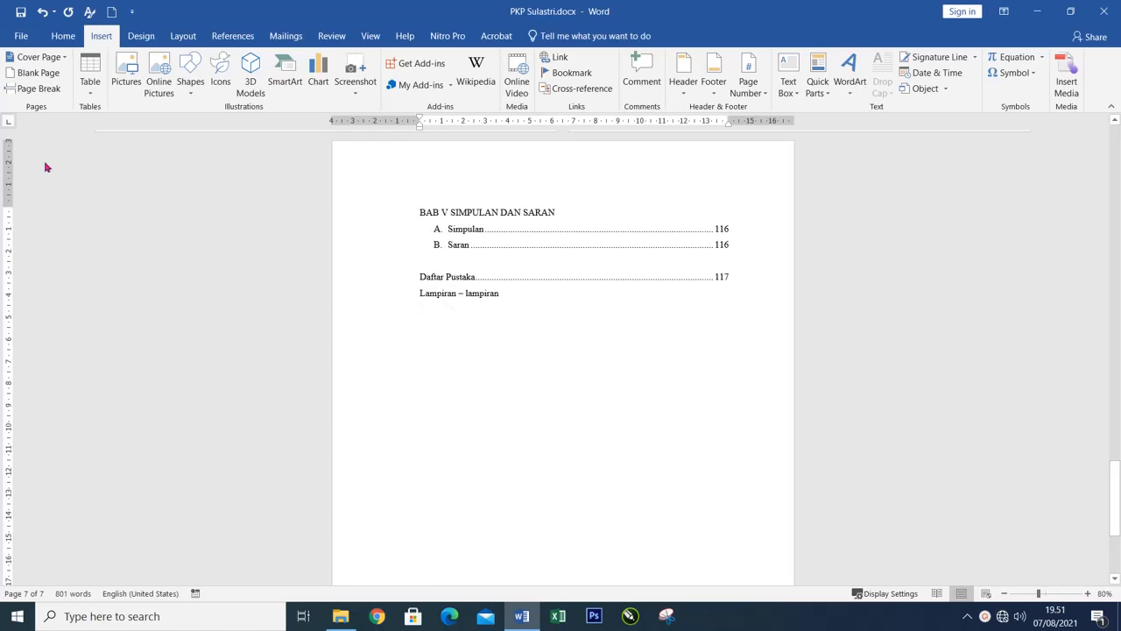
{"action": "left_click", "coordinate": [39, 76]}
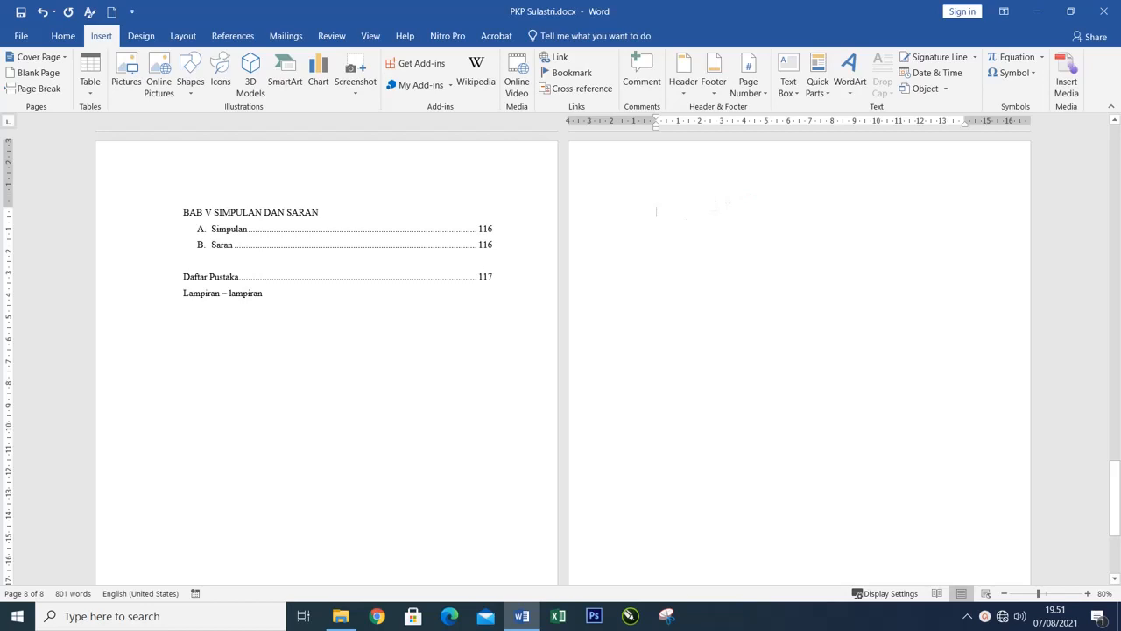
{"action": "left_click", "coordinate": [42, 14]}
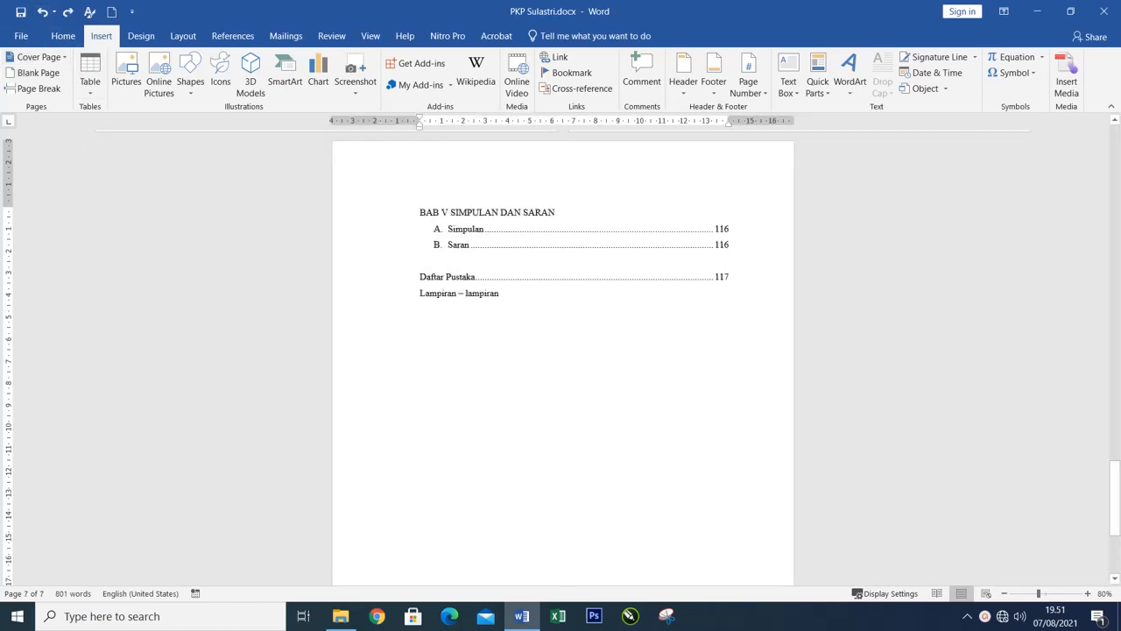
Add empty paragraphs below "Lampiran – lampiran" until the cursor reaches a new page.
{"action": "key", "text": "Return"}
{"action": "key", "text": "Return"}
{"action": "key", "text": "Return"}
{"action": "key", "text": "Return"}
{"action": "key", "text": "Return"}
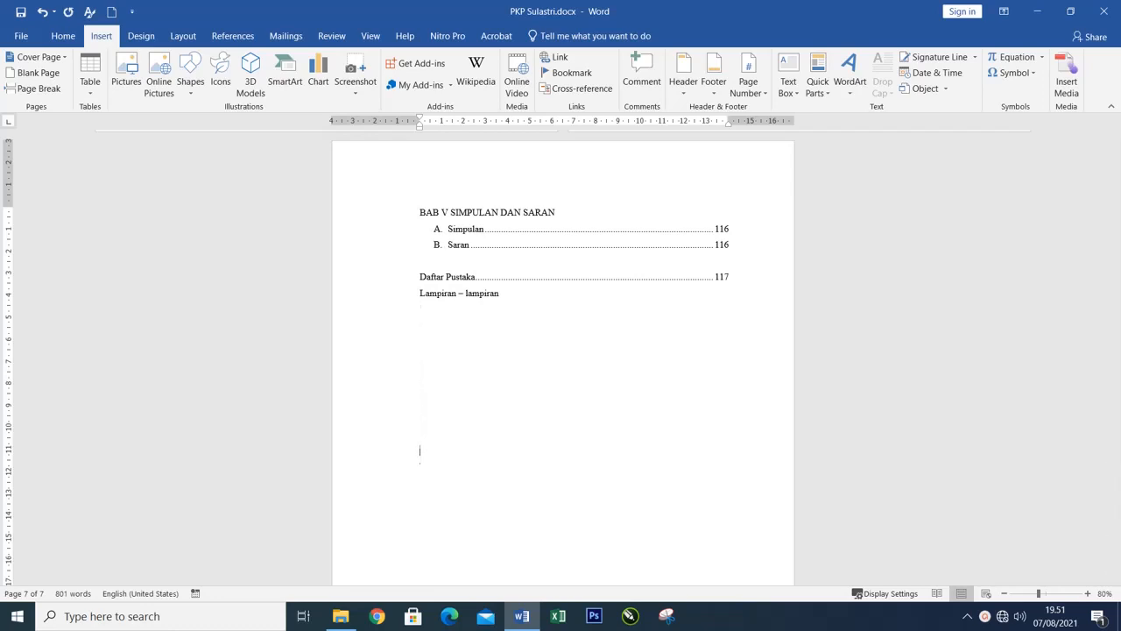
{"action": "key", "text": "Return"}
{"action": "key", "text": "Return"}
{"action": "key", "text": "Return"}
{"action": "key", "text": "Return"}
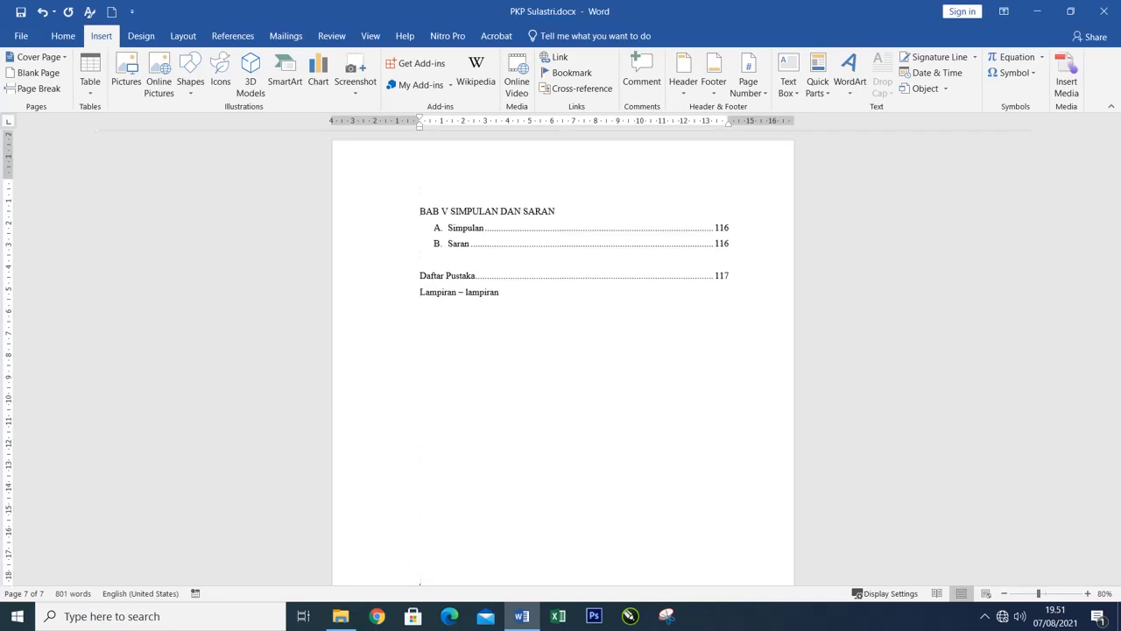
{"action": "key", "text": "Return"}
{"action": "key", "text": "Return"}
{"action": "key", "text": "Return"}
{"action": "key", "text": "Return"}
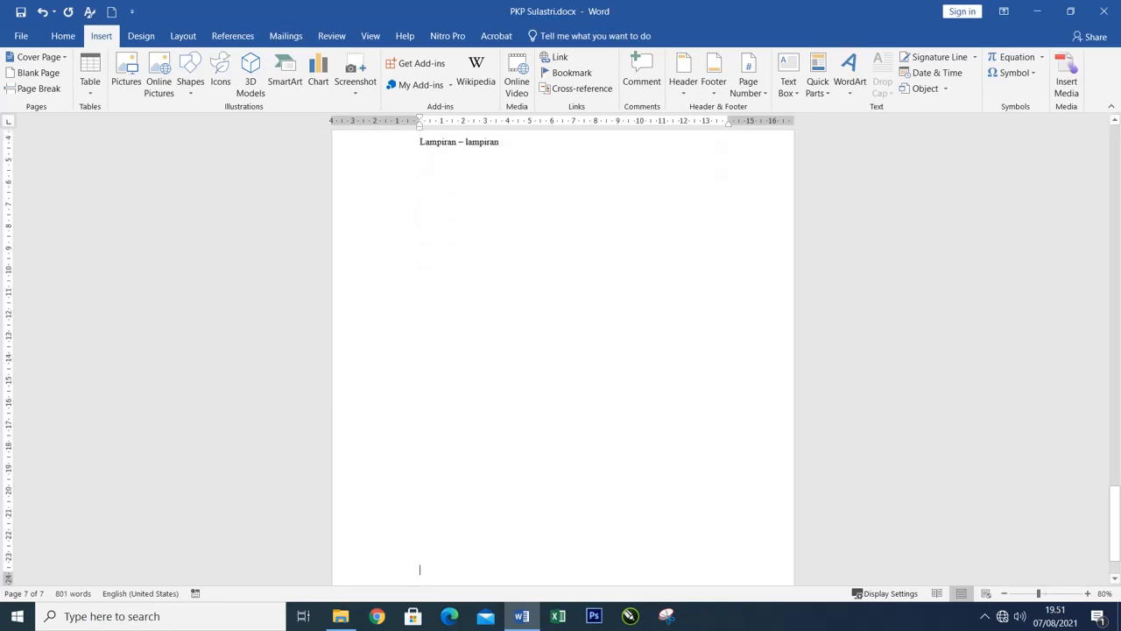
{"action": "scroll", "coordinate": [603, 336], "scroll_direction": "up", "scroll_amount": 3}
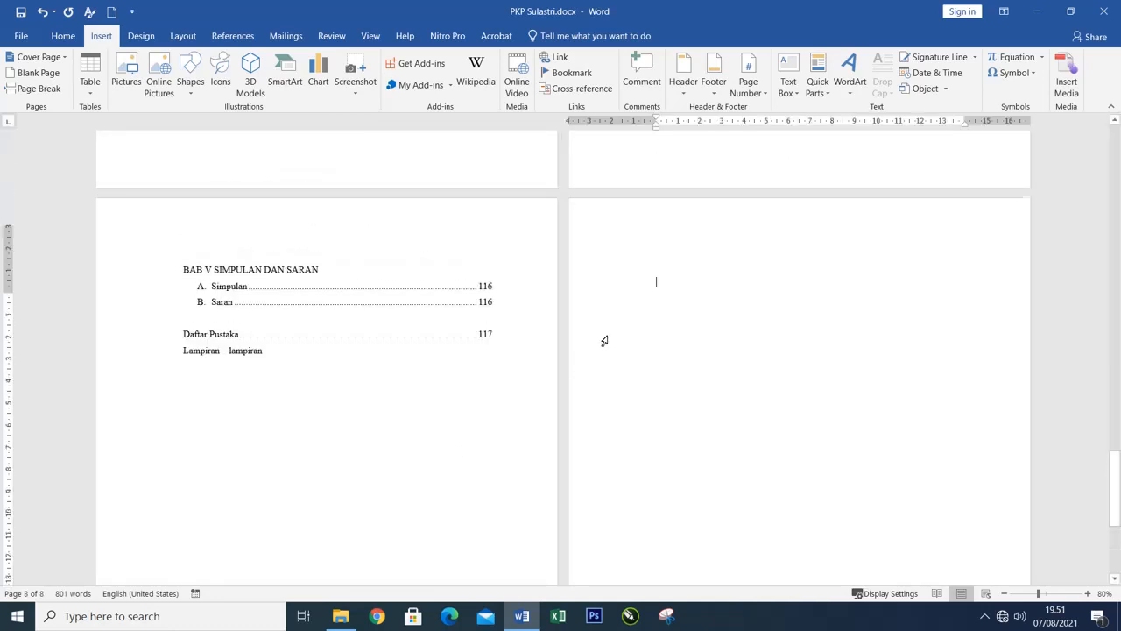
Enter the chapter heading "BAB I" in capitals at the start of the new page.
{"action": "left_click", "coordinate": [715, 282]}
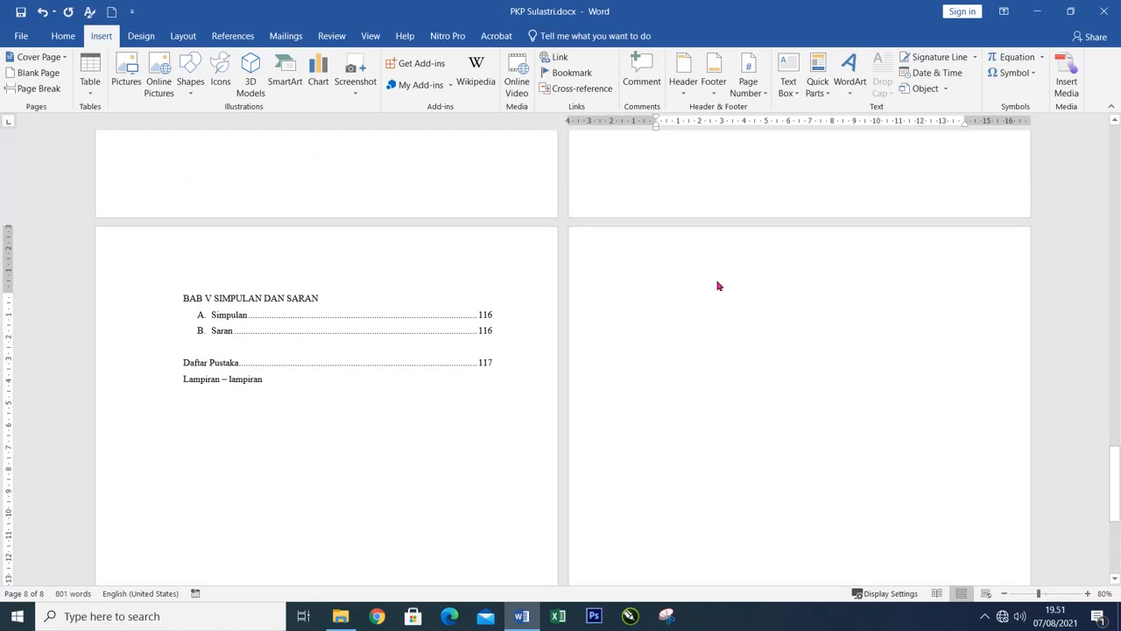
{"action": "type", "text": "ba"}
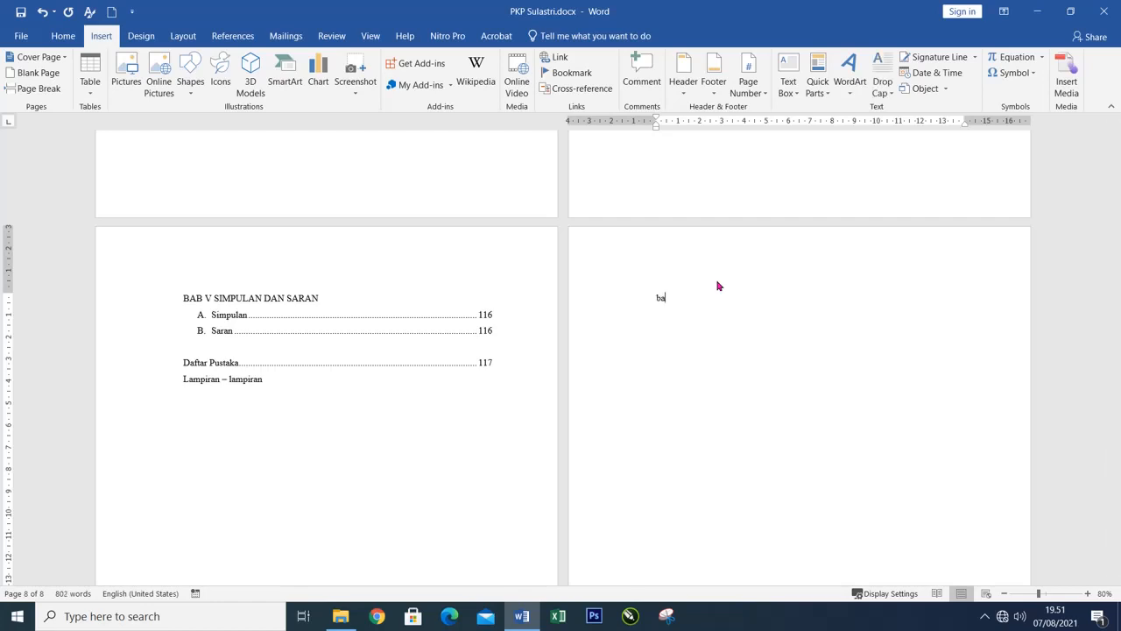
{"action": "key", "text": "BackSpace"}
{"action": "key", "text": "BackSpace"}
{"action": "type", "text": "BAB I"}
{"action": "key", "text": "Return"}
Enlarge the "BAB I" heading's font and centre it on the page.
{"action": "key", "text": "shift+Home"}
{"action": "key", "text": "ctrl+bracketright"}
{"action": "key", "text": "ctrl+bracketright"}
{"action": "key", "text": "ctrl+bracketright"}
{"action": "key", "text": "ctrl+bracketright"}
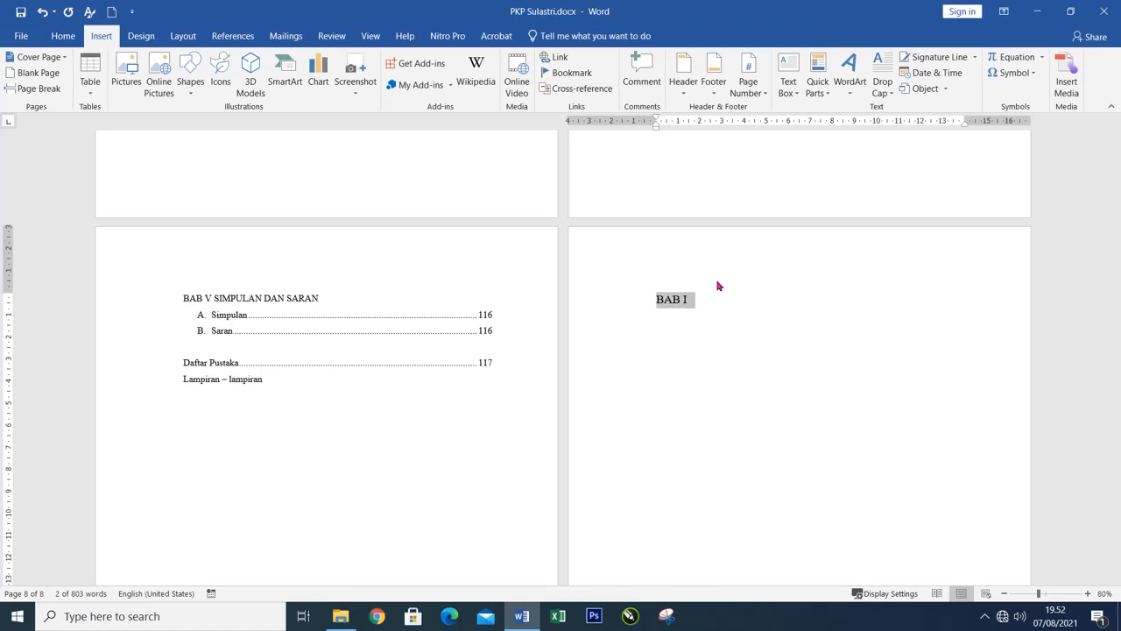
{"action": "key", "text": "ctrl+e"}
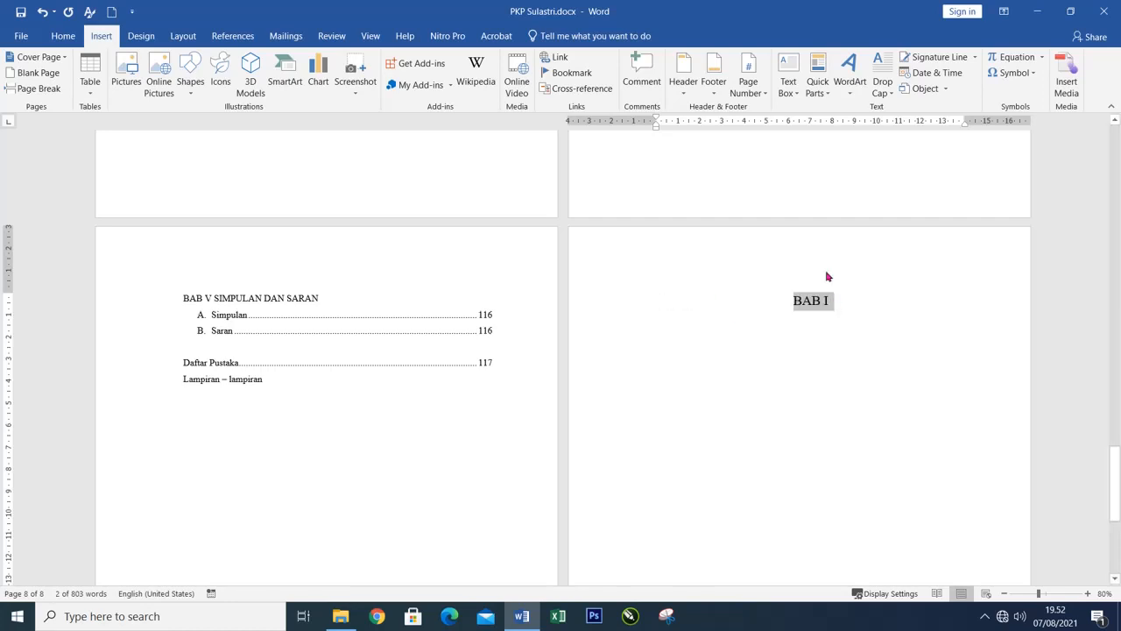
{"action": "left_click", "coordinate": [843, 305]}
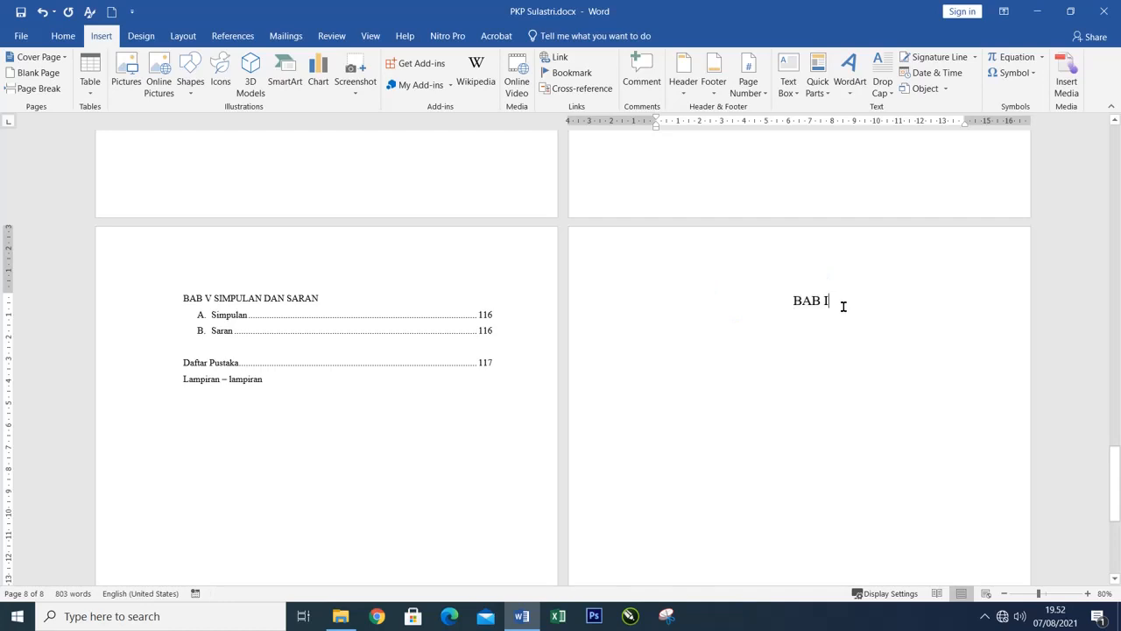
Try adding two empty list items after "Saran" to see how the "BAB I" heading shifts, and undo them.
{"action": "left_click", "coordinate": [290, 520]}
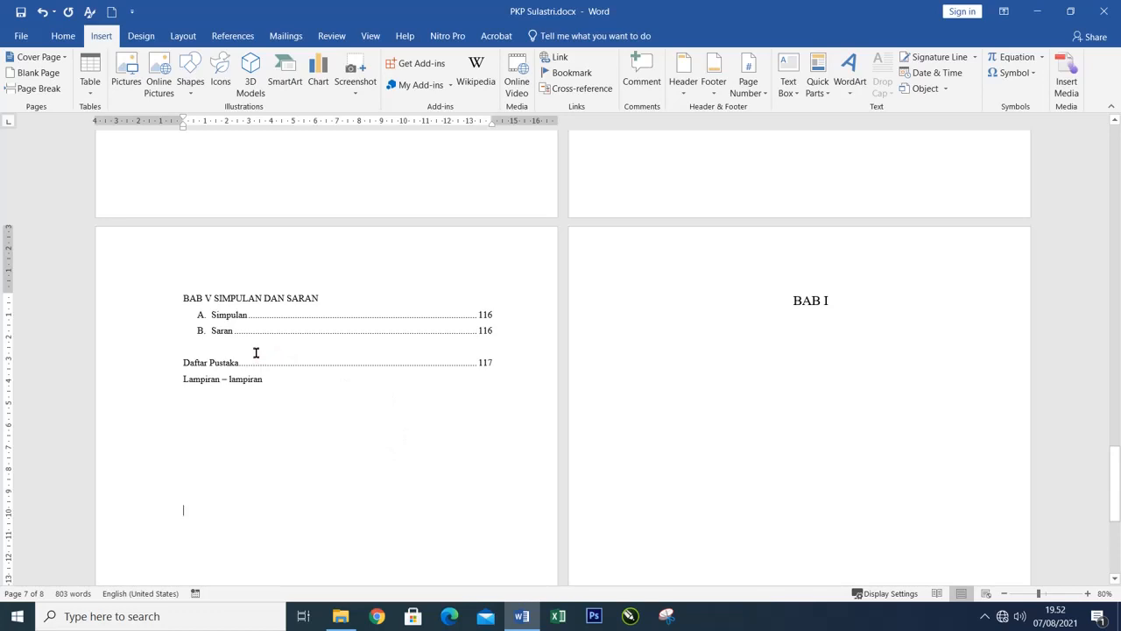
{"action": "left_click", "coordinate": [231, 349]}
{"action": "left_click", "coordinate": [518, 337]}
{"action": "key", "text": "Return"}
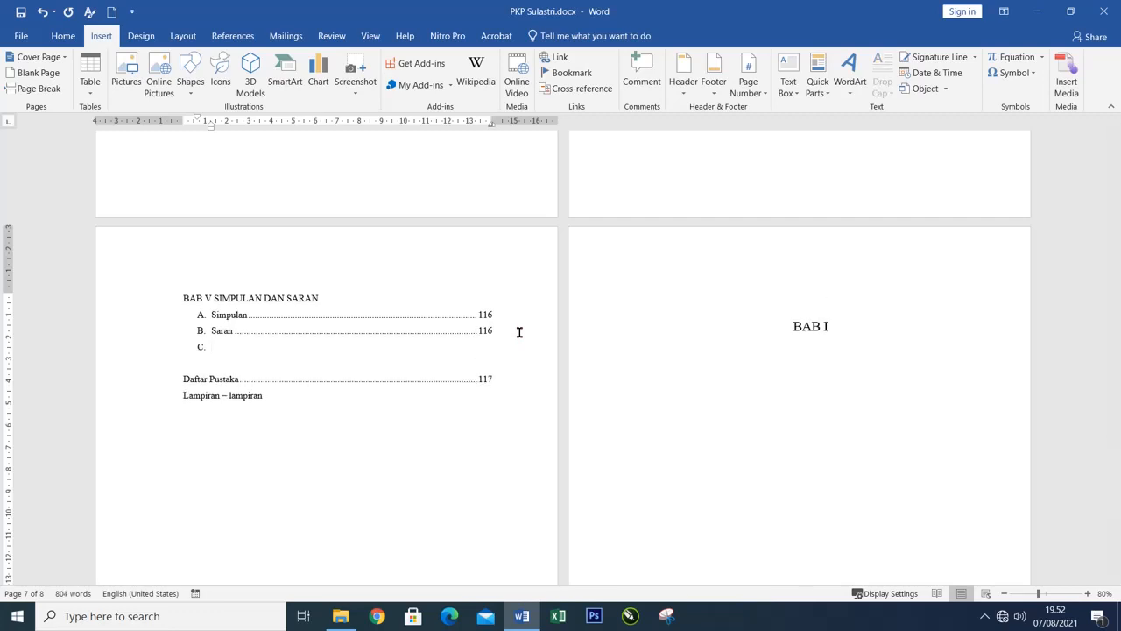
{"action": "key", "text": "Return"}
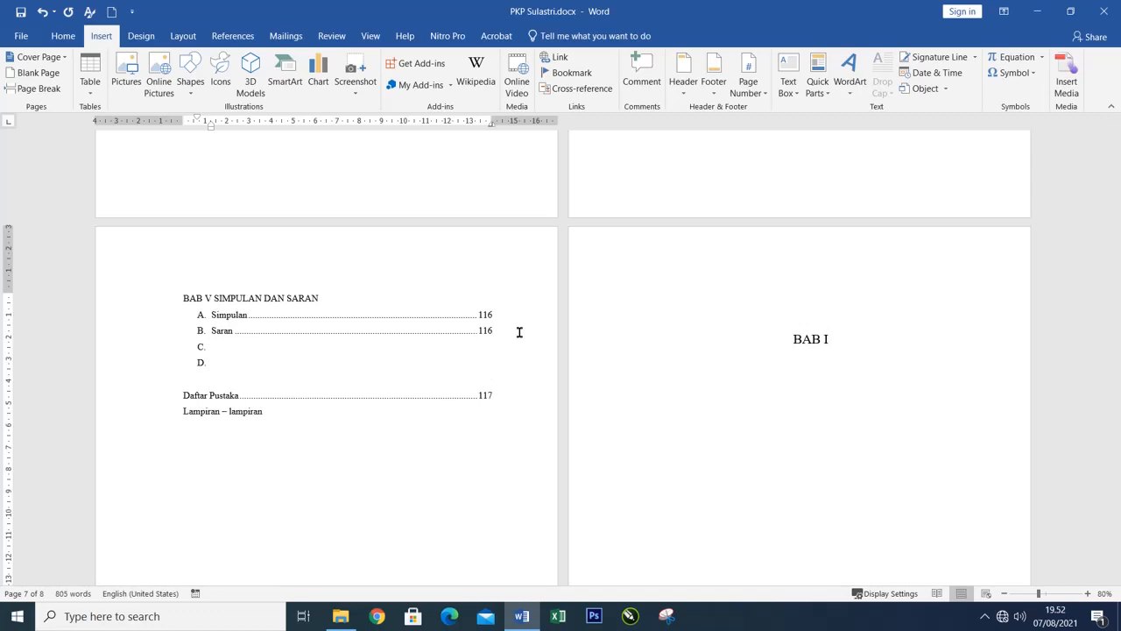
{"action": "left_click", "coordinate": [41, 11]}
{"action": "left_click", "coordinate": [41, 11]}
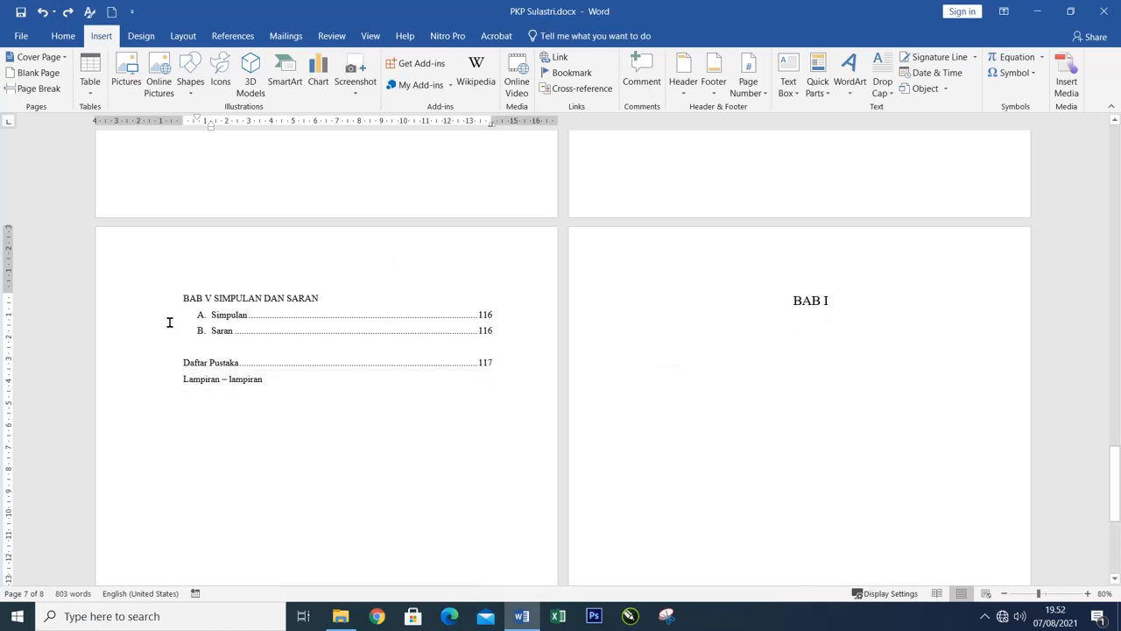
Try deleting the "Daftar Pustaka" line, check where the "BAB I" heading moves, and undo the last edits.
{"action": "left_click", "coordinate": [144, 369]}
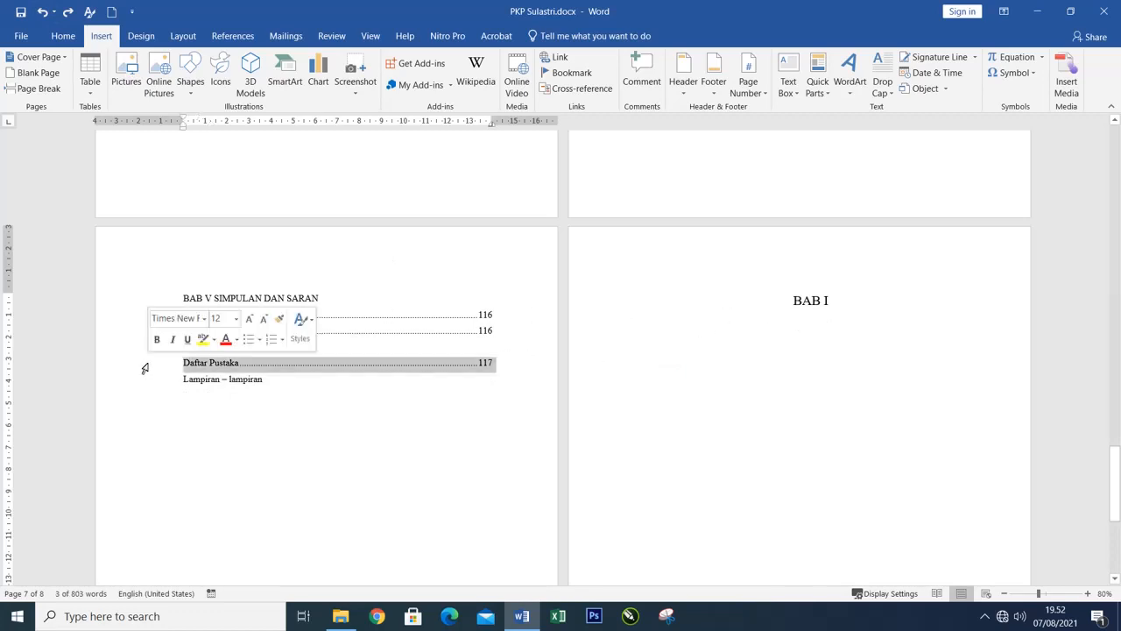
{"action": "key", "text": "Delete"}
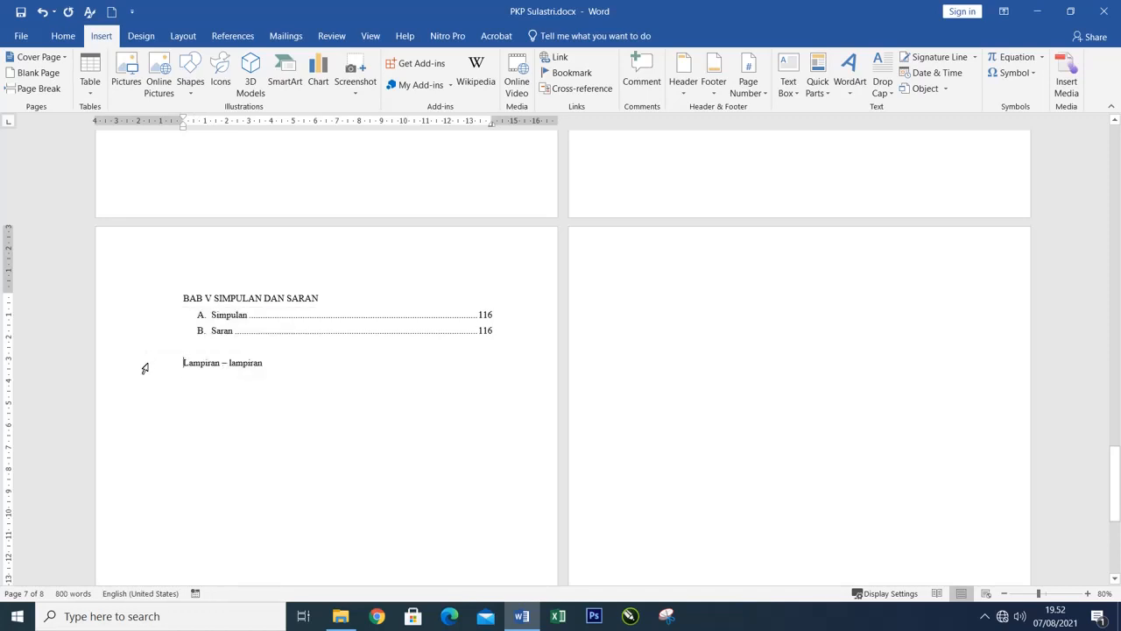
{"action": "scroll", "coordinate": [205, 376], "scroll_direction": "down", "scroll_amount": 8}
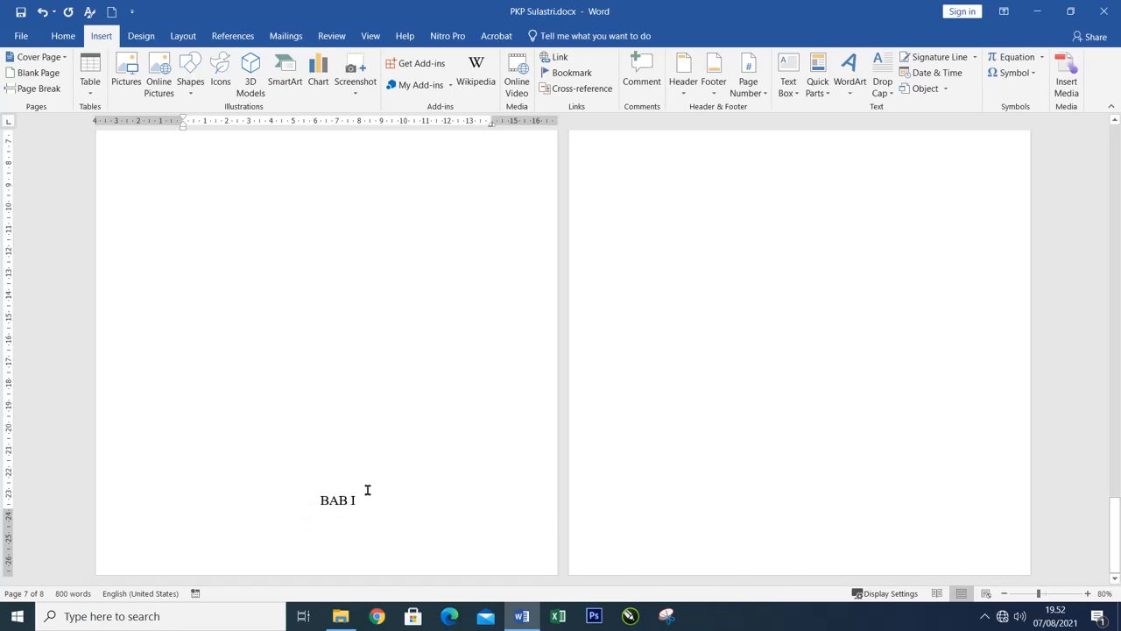
{"action": "scroll", "coordinate": [368, 478], "scroll_direction": "up", "scroll_amount": 3}
{"action": "scroll", "coordinate": [368, 478], "scroll_direction": "up", "scroll_amount": 4}
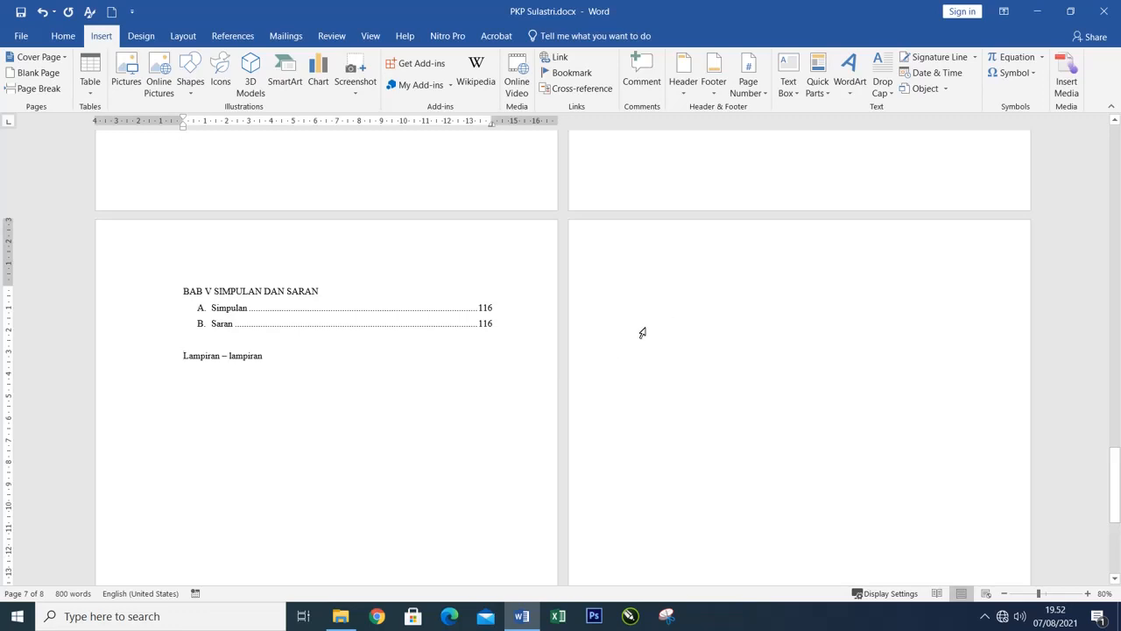
{"action": "left_click", "coordinate": [42, 13]}
{"action": "left_click", "coordinate": [43, 12]}
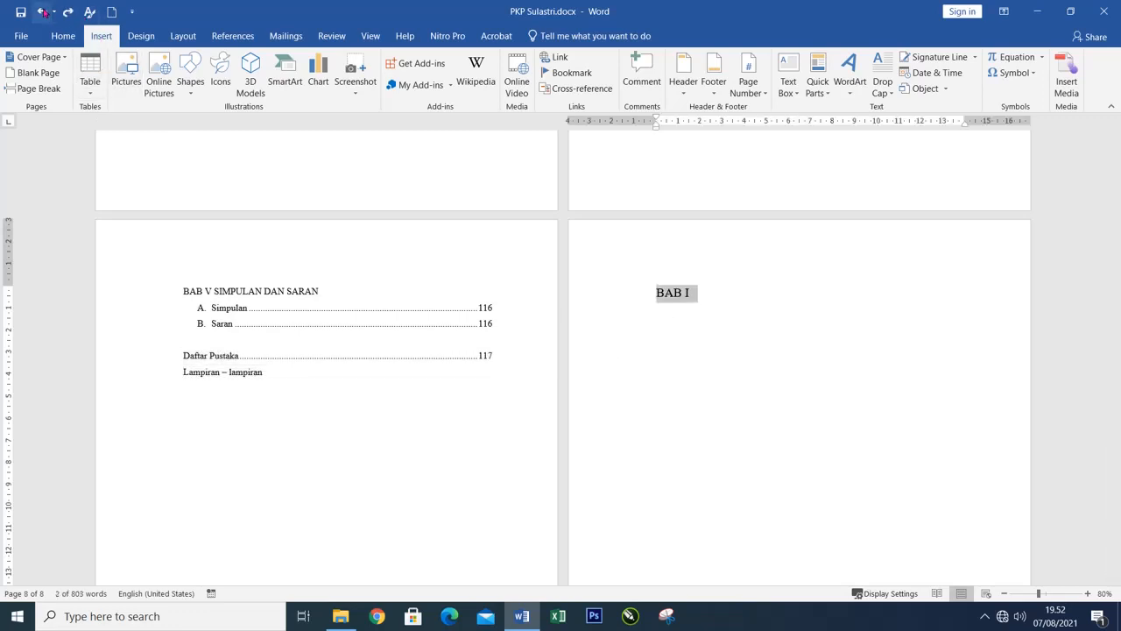
Undo the "BAB I" heading edits and delete the leftover heading text together with its page after "Lampiran – lampiran".
{"action": "left_click", "coordinate": [42, 12]}
{"action": "left_click", "coordinate": [42, 13]}
{"action": "left_click", "coordinate": [42, 13]}
{"action": "left_click", "coordinate": [42, 13]}
{"action": "left_click", "coordinate": [42, 12]}
{"action": "left_click", "coordinate": [42, 12]}
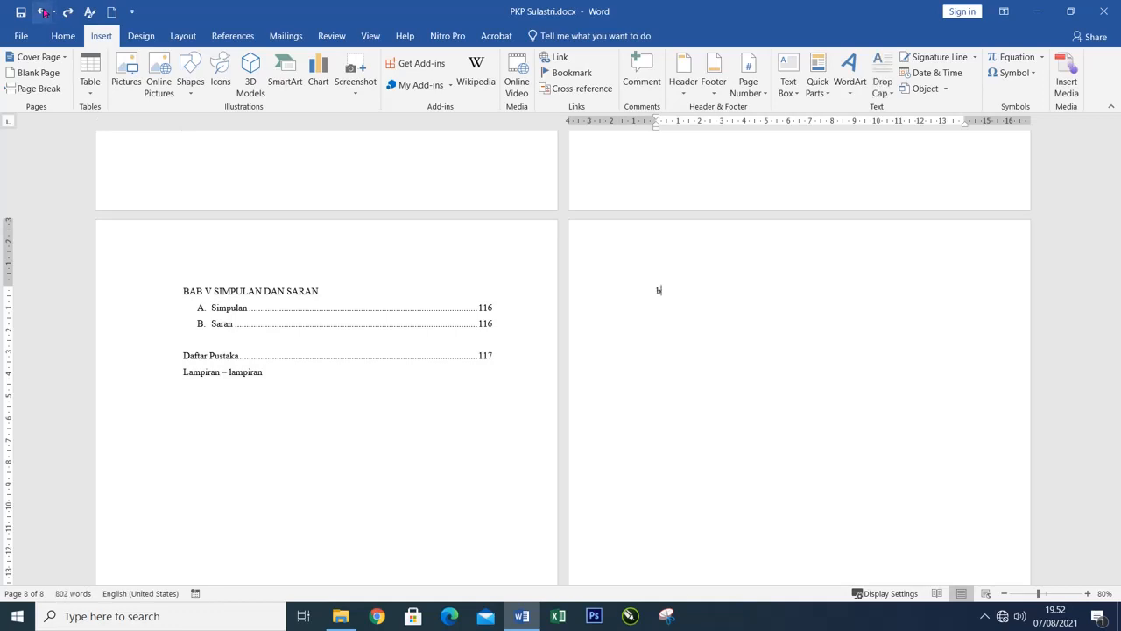
{"action": "left_click", "coordinate": [42, 13]}
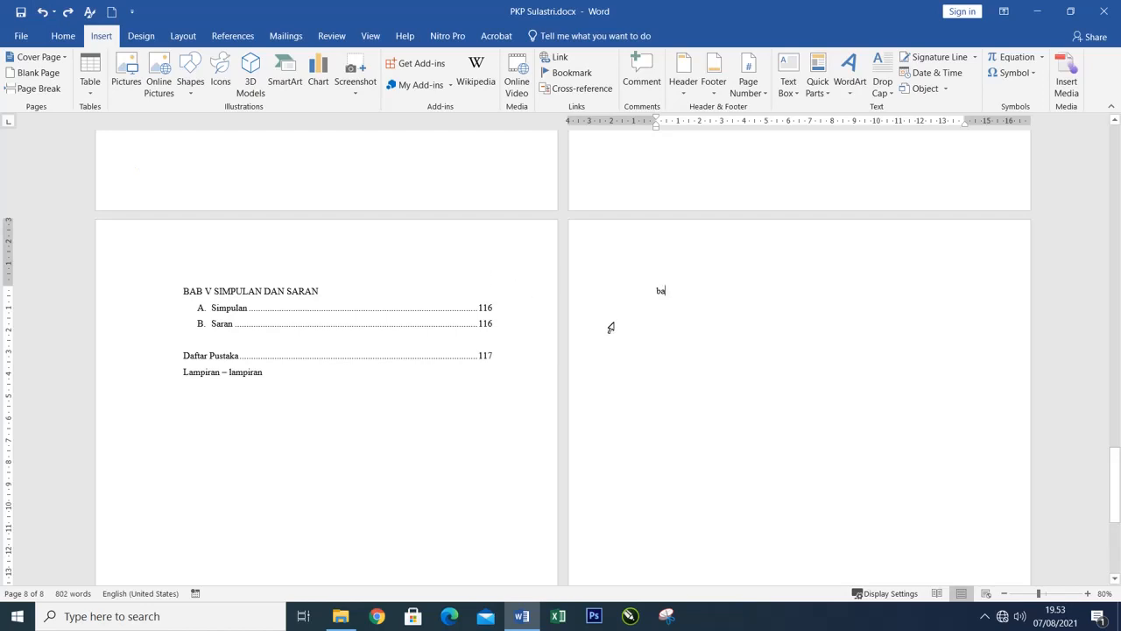
{"action": "left_click_drag", "start_coordinate": [149, 387], "coordinate": [826, 428]}
{"action": "key", "text": "Delete"}
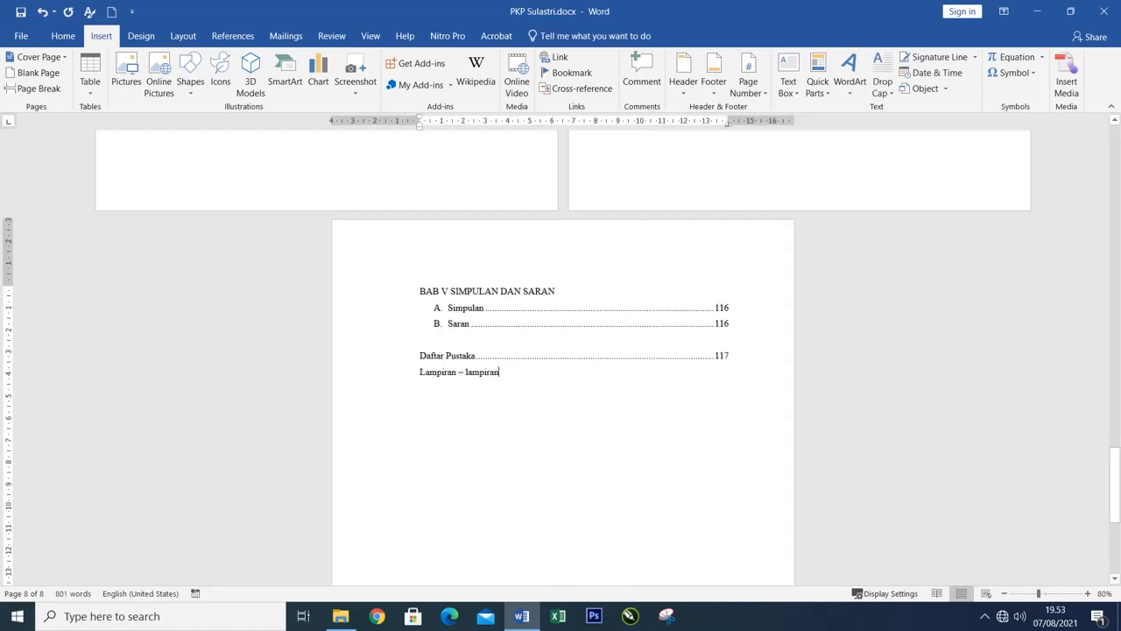
Add an empty line below "Lampiran – lampiran" and start a new page from it.
{"action": "left_click", "coordinate": [430, 405]}
{"action": "key", "text": "Return"}
{"action": "left_click", "coordinate": [40, 76]}
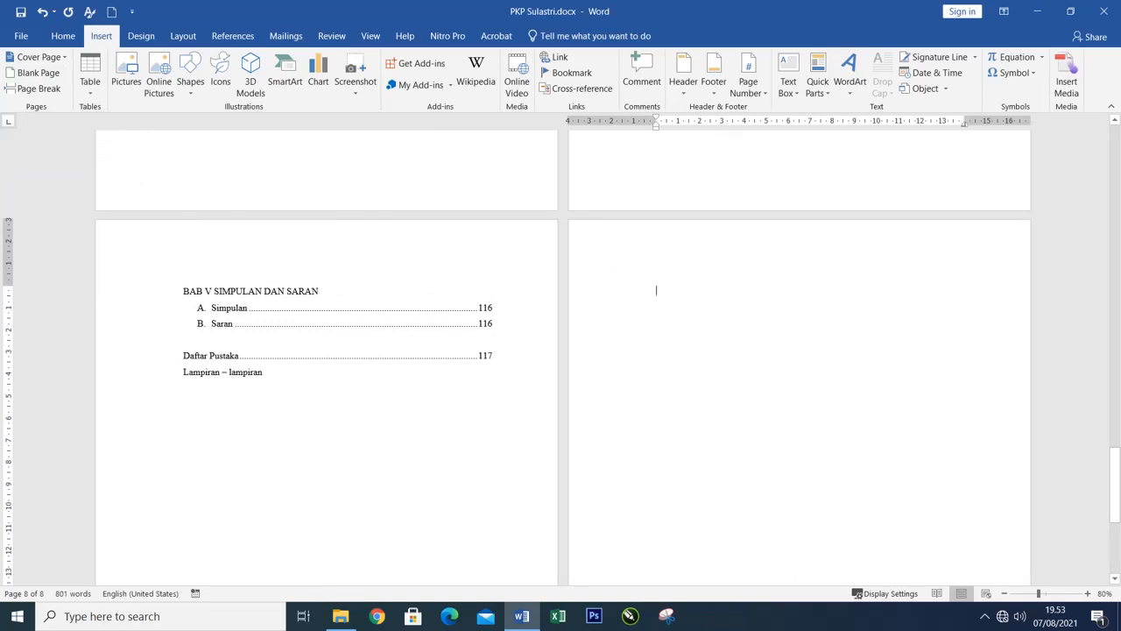
Enter the heading "BAB 1" at the start of the new page, make it bold and centre it.
{"action": "type", "text": "BLAB 1"}
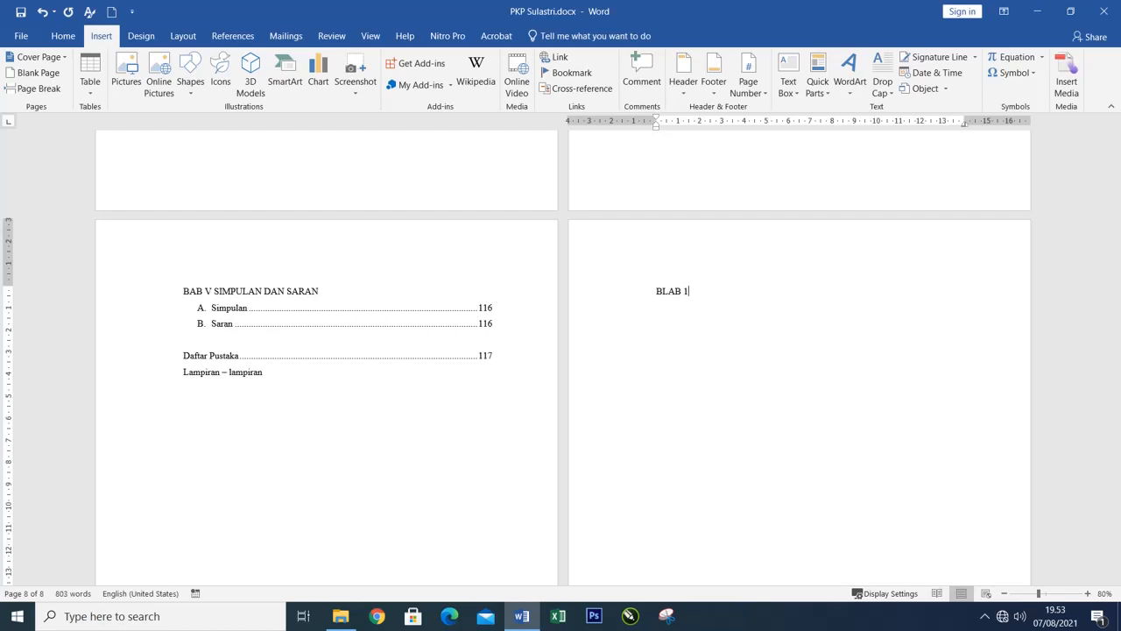
{"action": "key", "text": "ctrl"}
{"action": "key", "text": "Right"}
{"action": "key", "text": "Delete"}
{"action": "key", "text": "shift+End"}
{"action": "key", "text": "ctrl+b"}
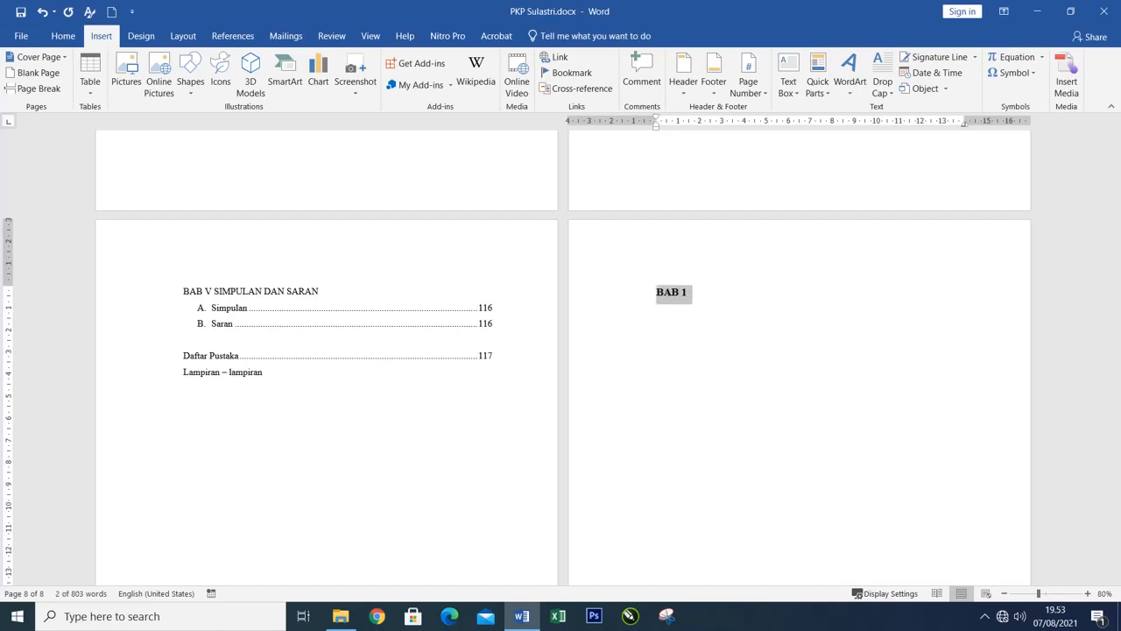
{"action": "key", "text": "ctrl+e"}
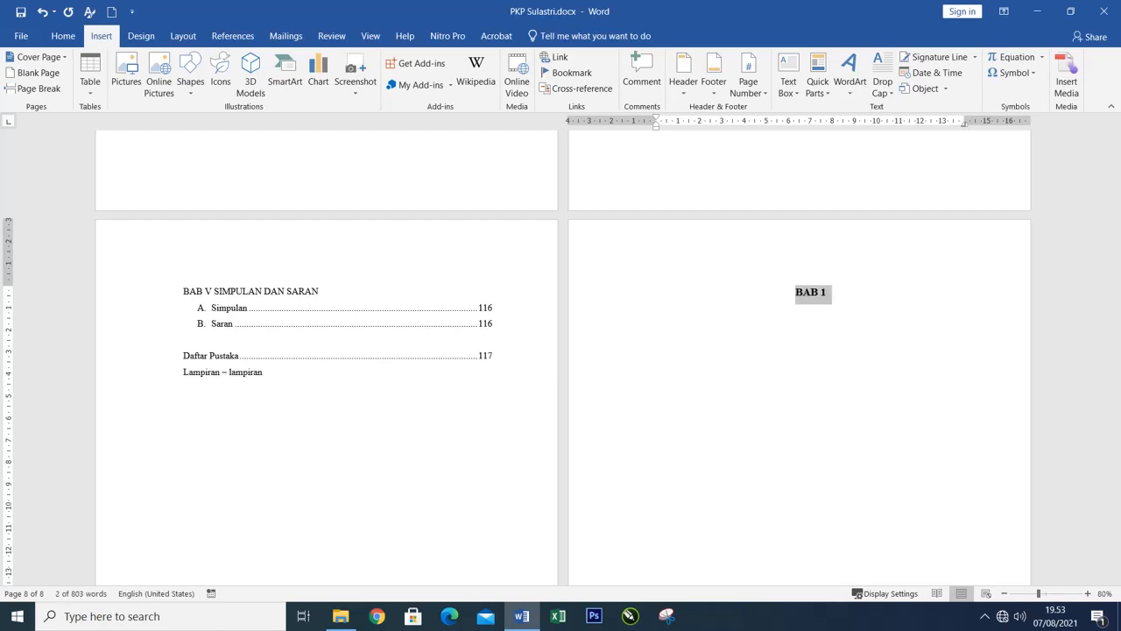
Try deleting the "Daftar Pustaka" and "Lampiran – lampiran" lines to check the "BAB 1" heading's position, and undo the deletion.
{"action": "left_click", "coordinate": [357, 351]}
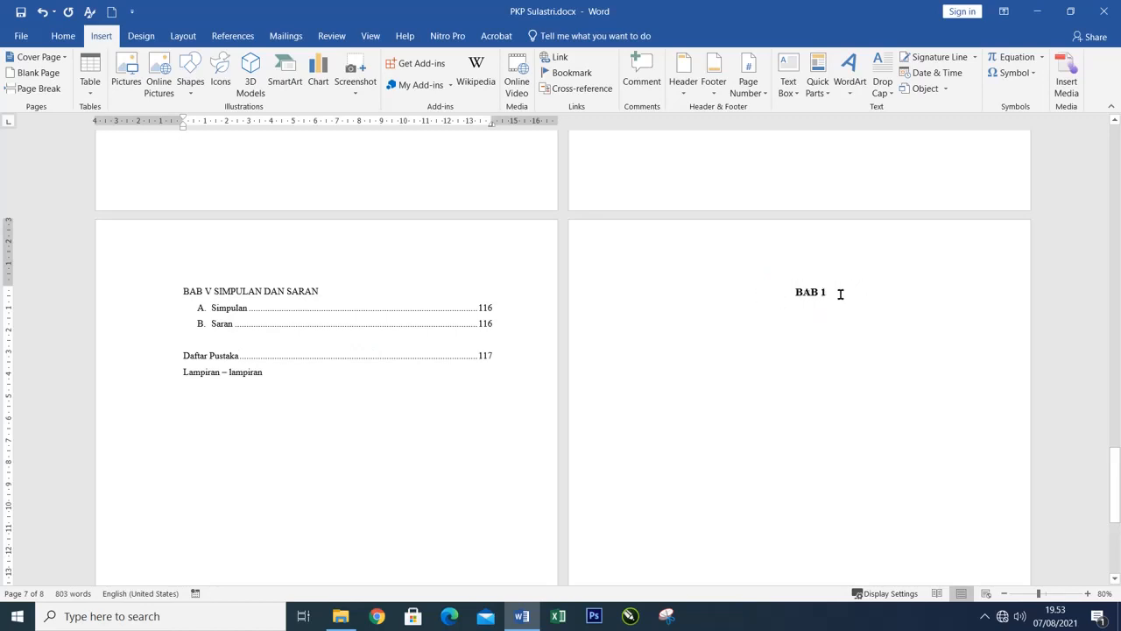
{"action": "left_click", "coordinate": [593, 300]}
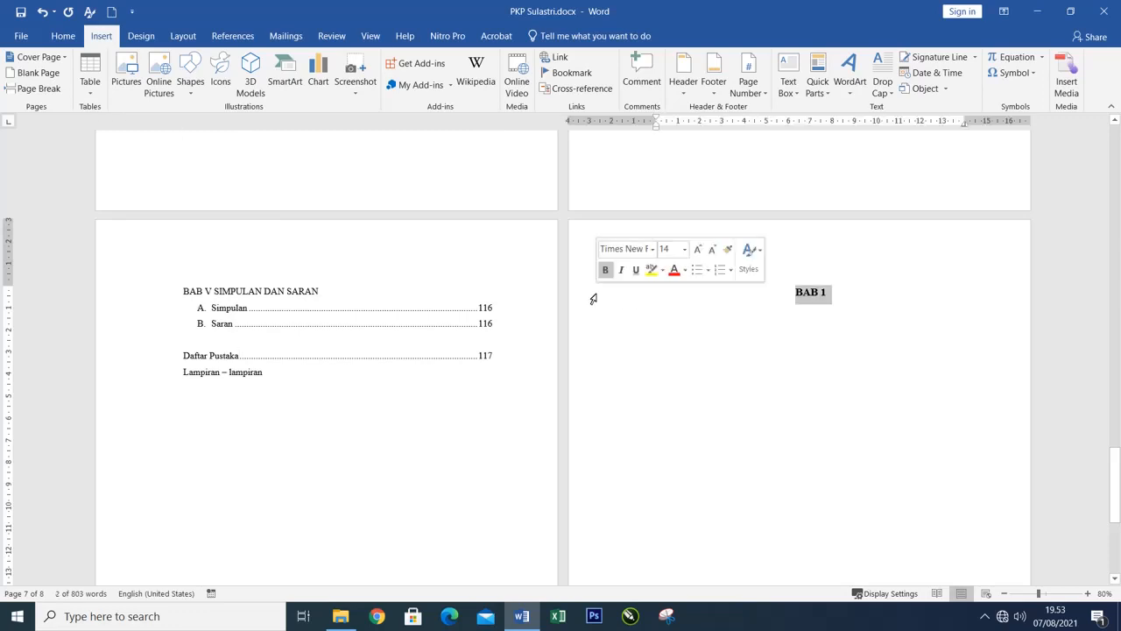
{"action": "left_click", "coordinate": [207, 342]}
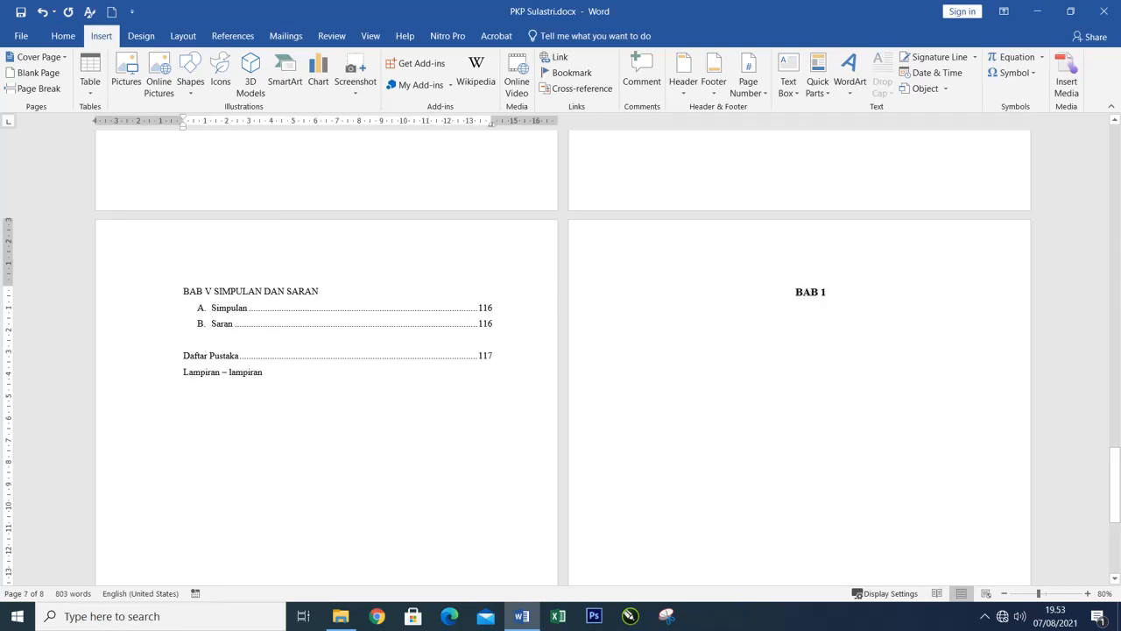
{"action": "left_click_drag", "start_coordinate": [155, 341], "coordinate": [159, 401]}
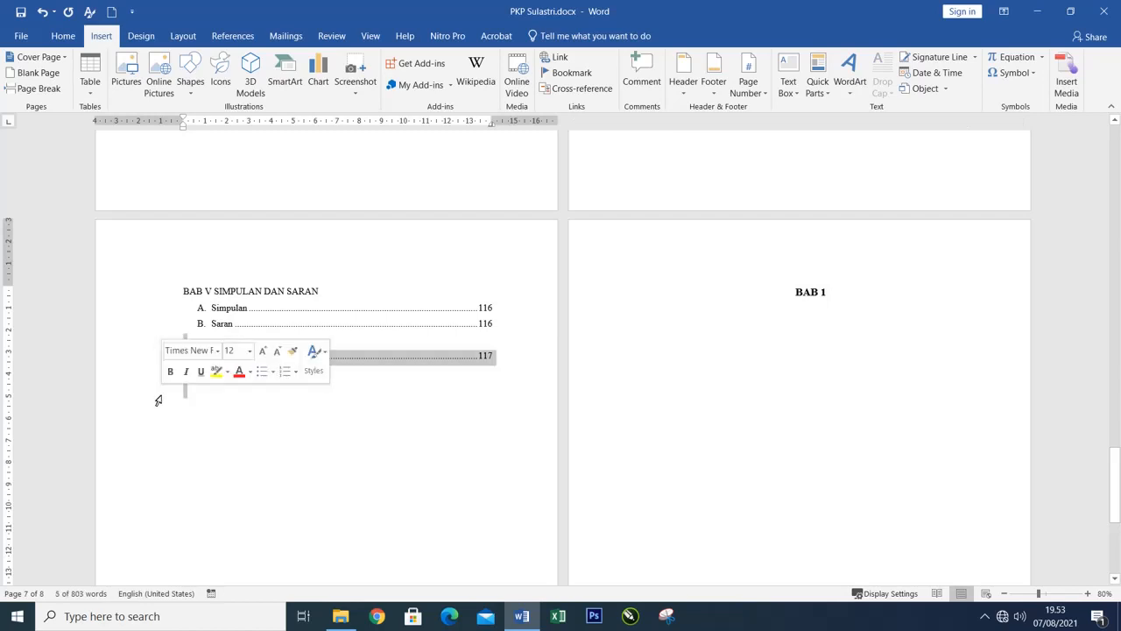
{"action": "key", "text": "Delete"}
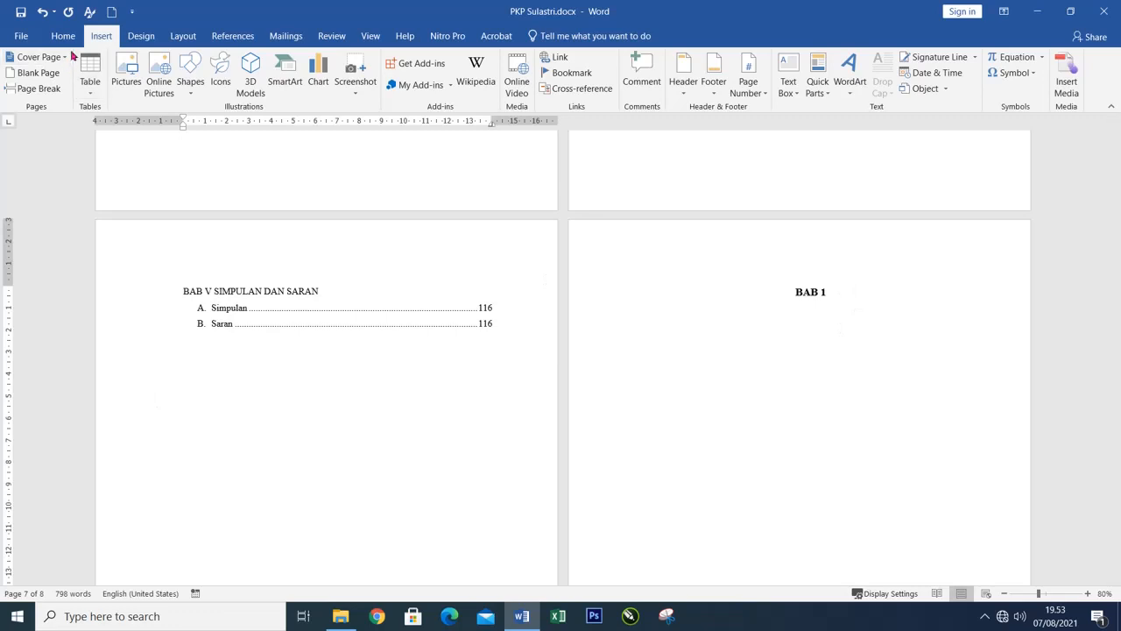
{"action": "left_click", "coordinate": [42, 12]}
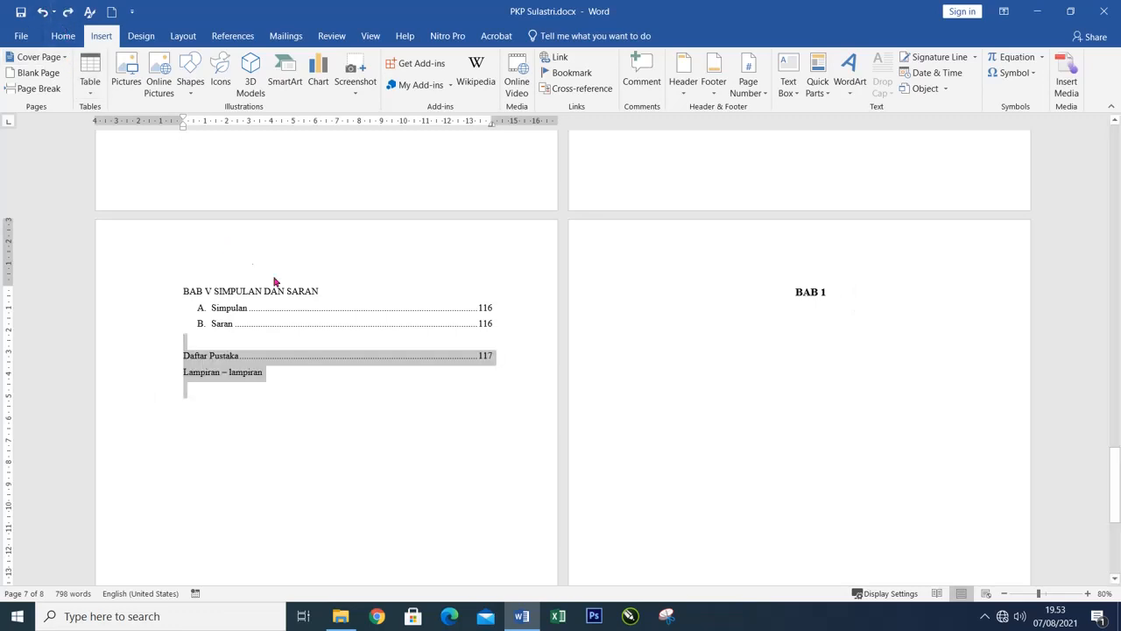
Add four empty list items after "Saran" to test the "BAB 1" heading's position, and select the added items.
{"action": "left_click", "coordinate": [509, 318]}
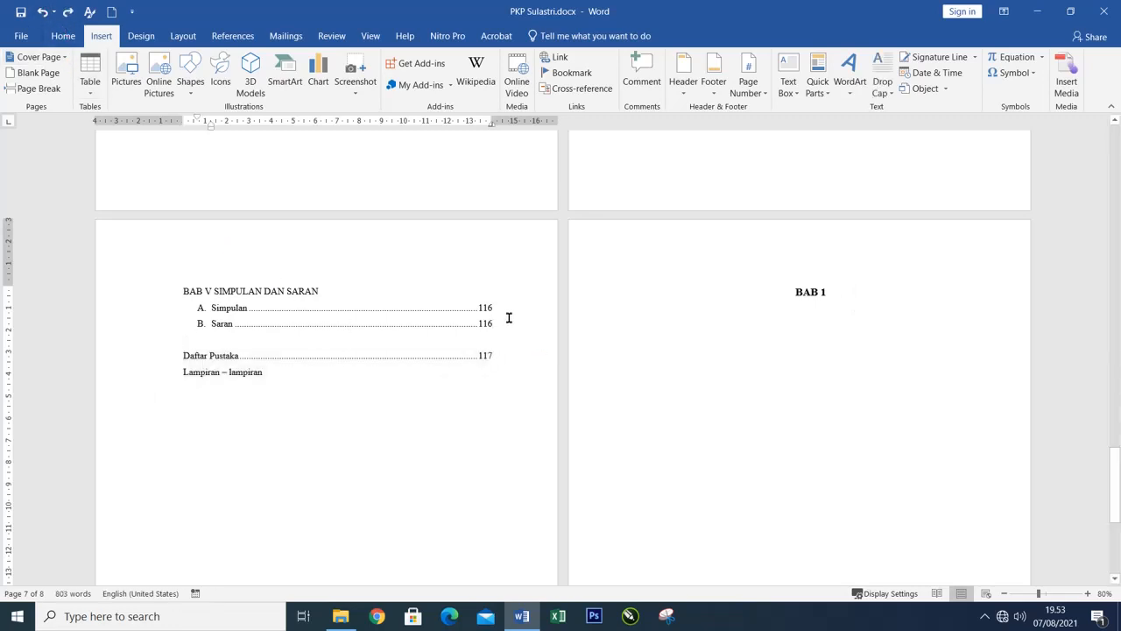
{"action": "key", "text": "Return"}
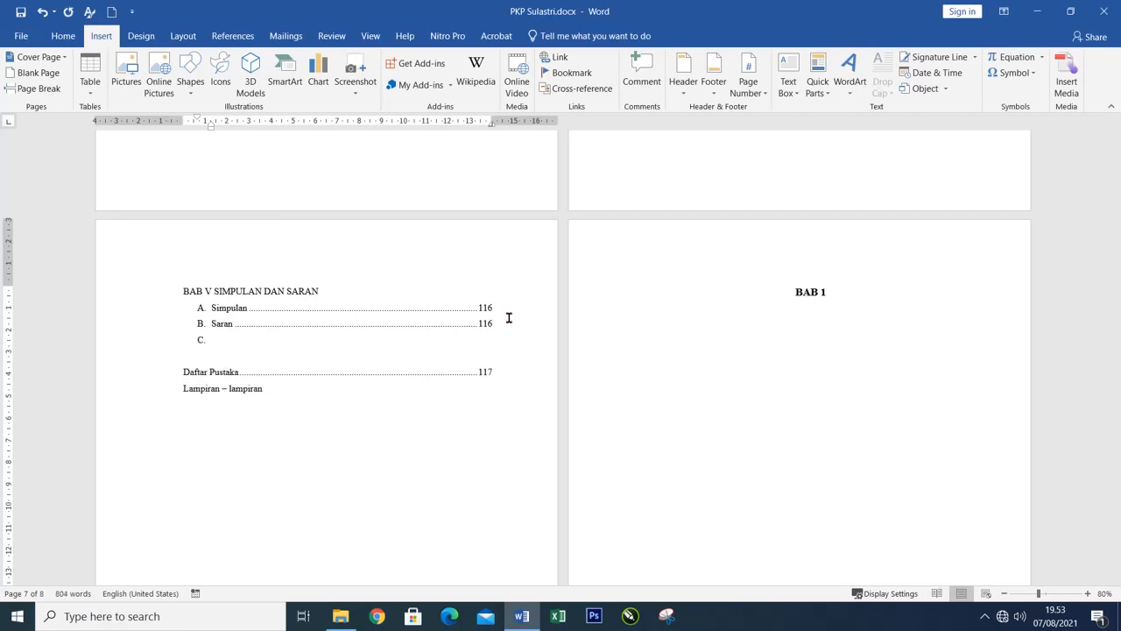
{"action": "key", "text": "Return"}
{"action": "key", "text": "Return"}
{"action": "key", "text": "Return"}
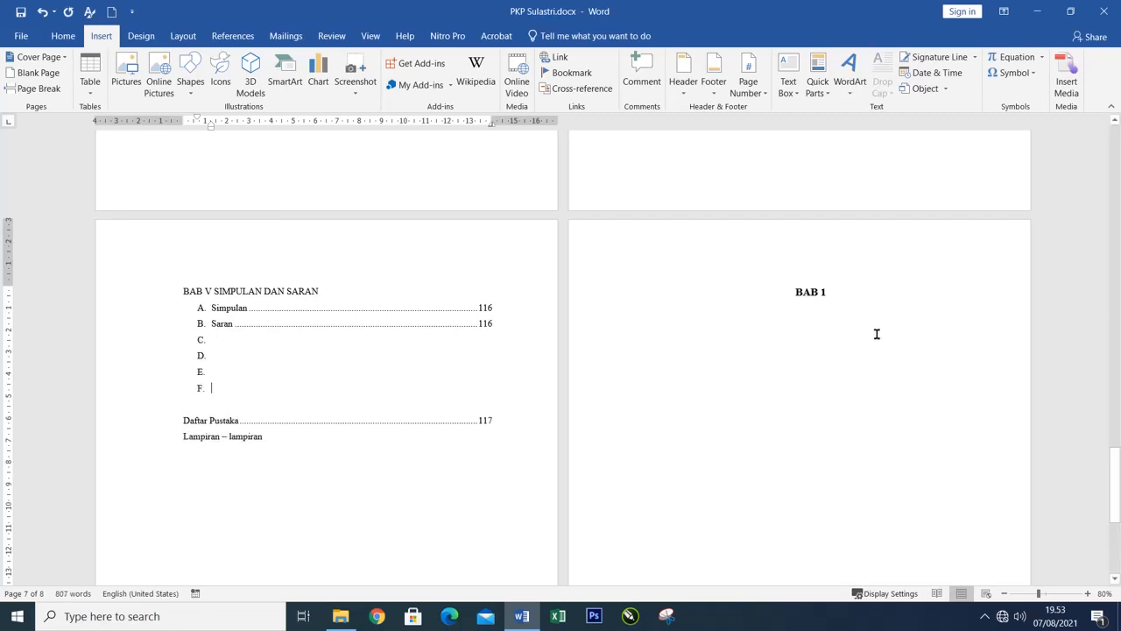
{"action": "left_click", "coordinate": [39, 89]}
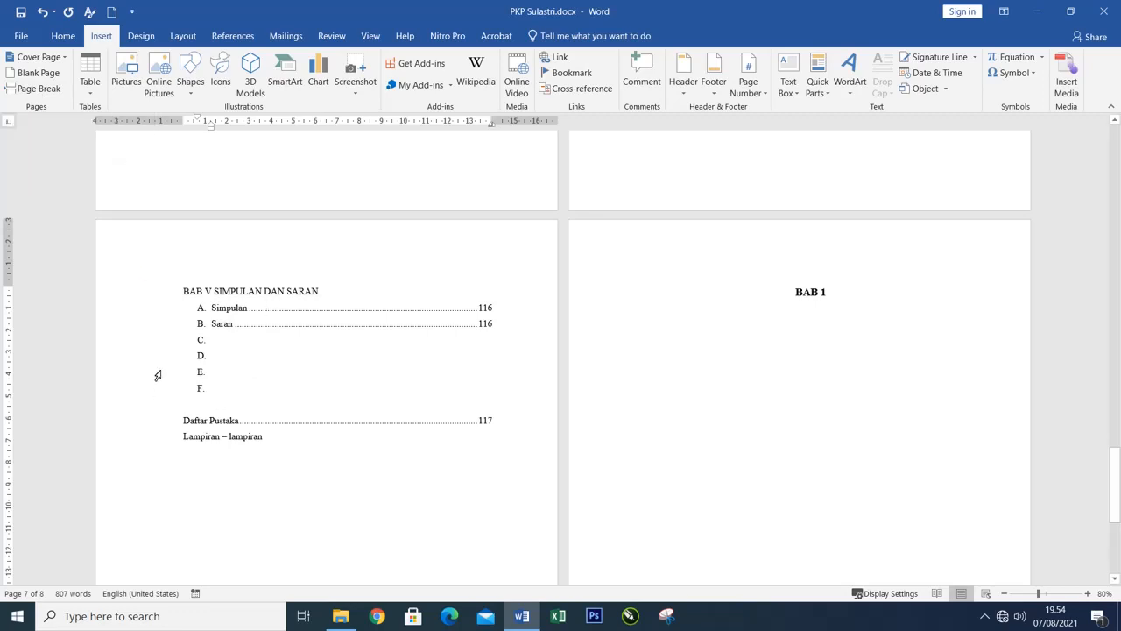
{"action": "left_click_drag", "start_coordinate": [155, 342], "coordinate": [152, 410]}
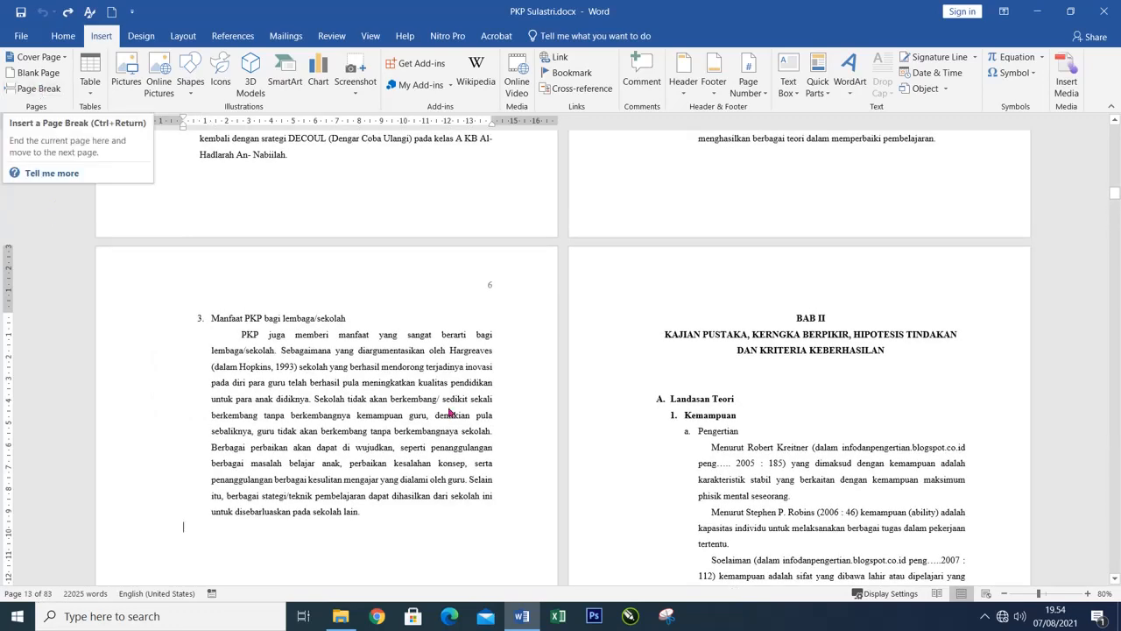
Insert a page break before the "TUJUAN PKP" heading in the full report and check how the following pages flow.
{"action": "scroll", "coordinate": [455, 419], "scroll_direction": "down", "scroll_amount": 3}
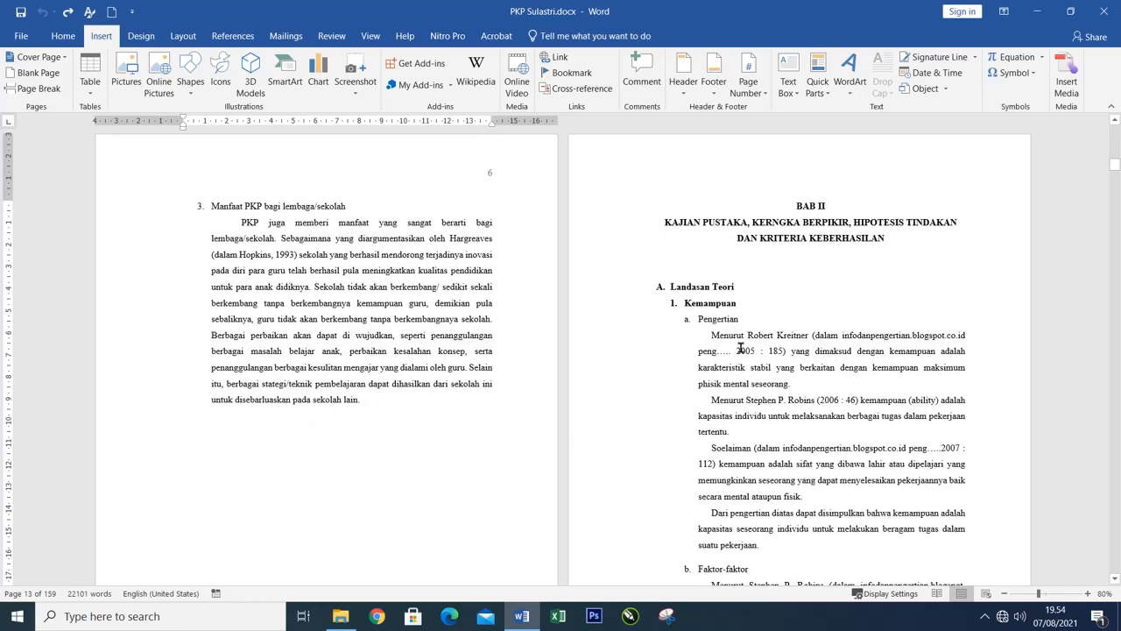
{"action": "scroll", "coordinate": [237, 311], "scroll_direction": "up", "scroll_amount": 8}
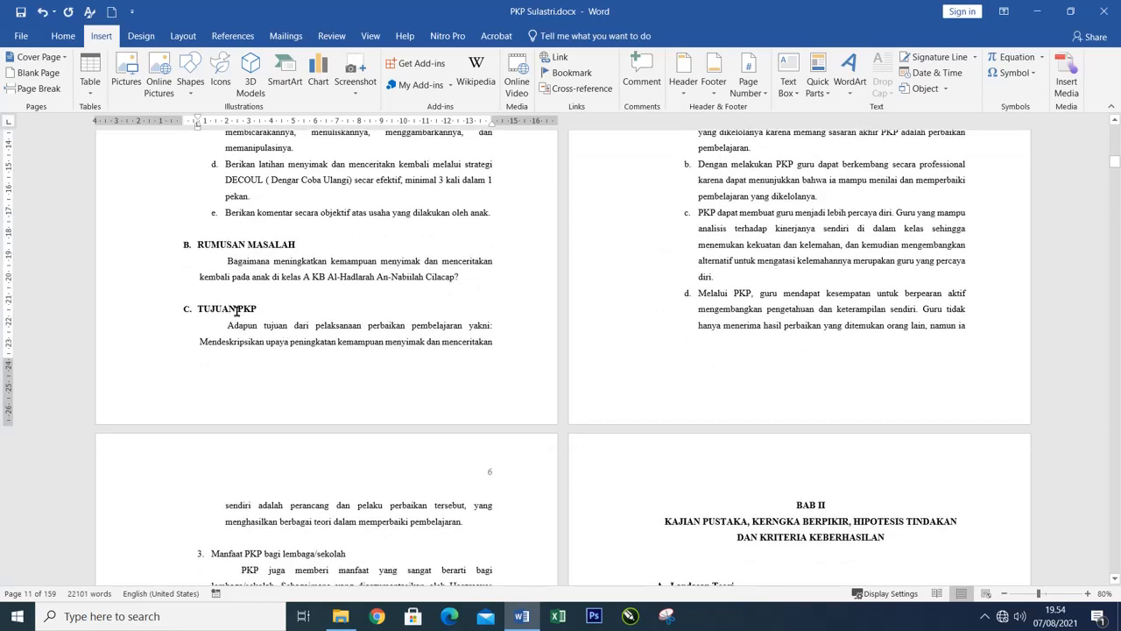
{"action": "left_click", "coordinate": [267, 311]}
{"action": "scroll", "coordinate": [770, 279], "scroll_direction": "up", "scroll_amount": 3}
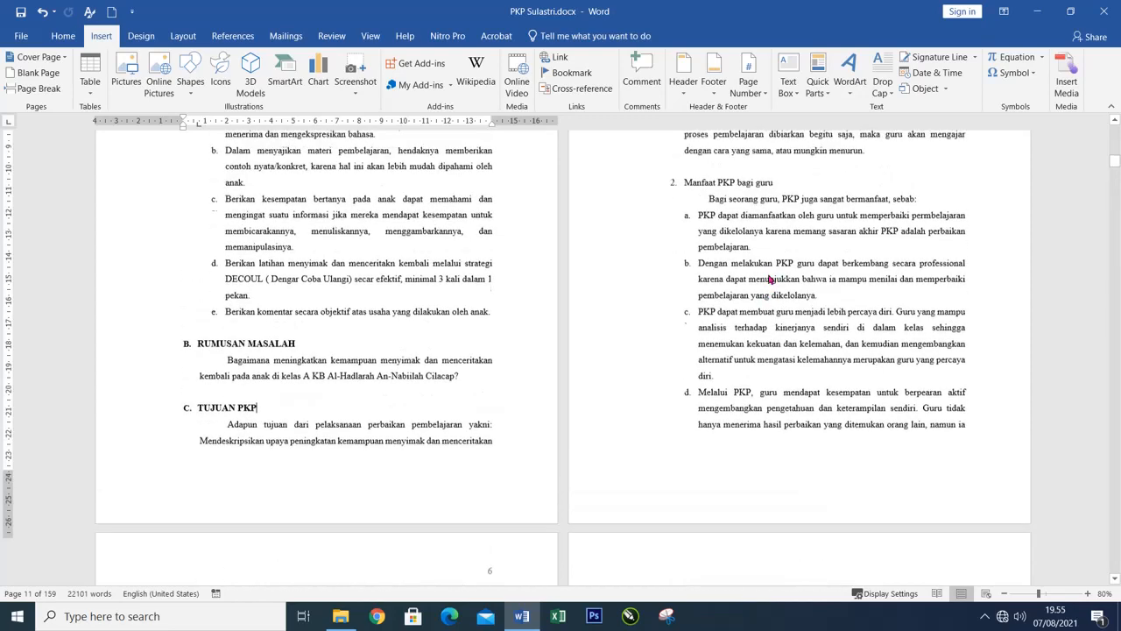
{"action": "scroll", "coordinate": [770, 279], "scroll_direction": "up", "scroll_amount": 7}
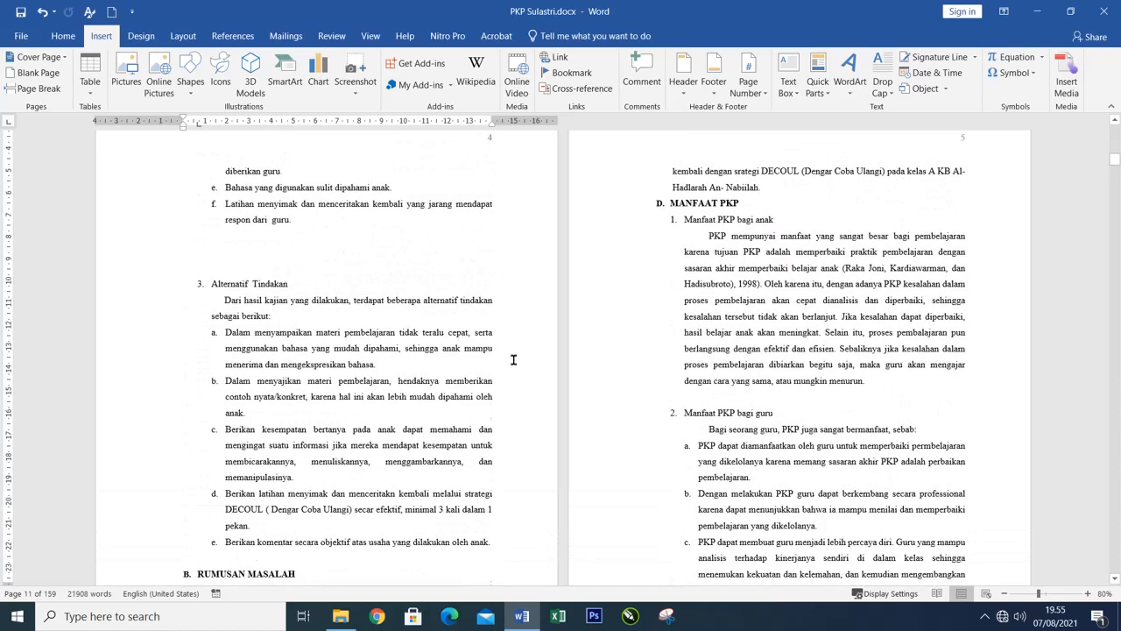
{"action": "scroll", "coordinate": [514, 359], "scroll_direction": "down", "scroll_amount": 8}
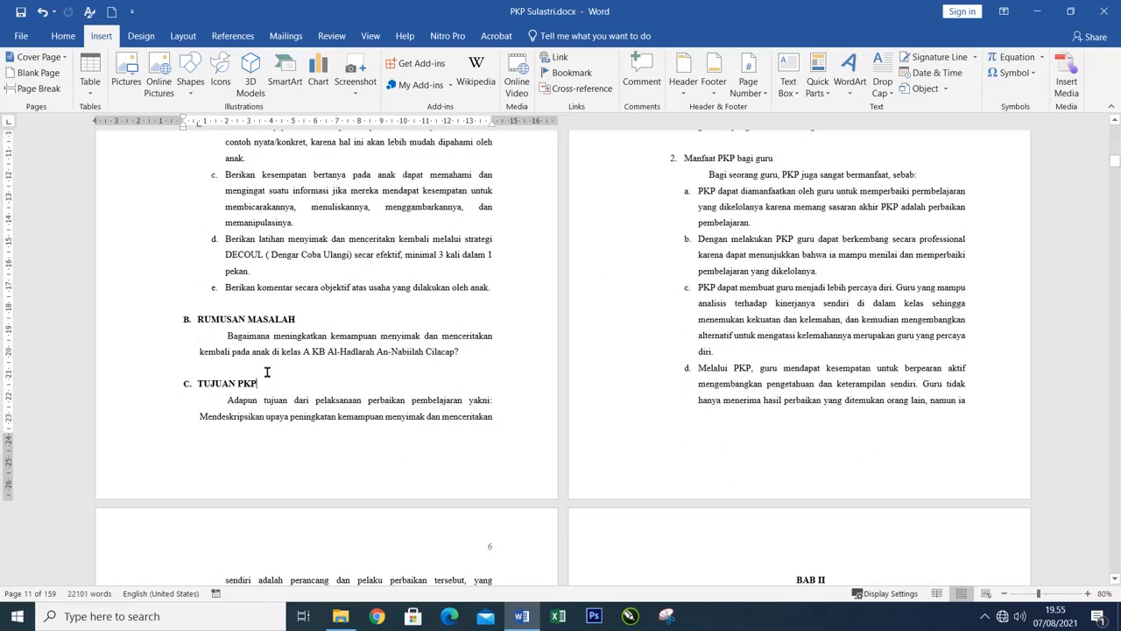
{"action": "left_click", "coordinate": [193, 384]}
{"action": "left_click", "coordinate": [39, 90]}
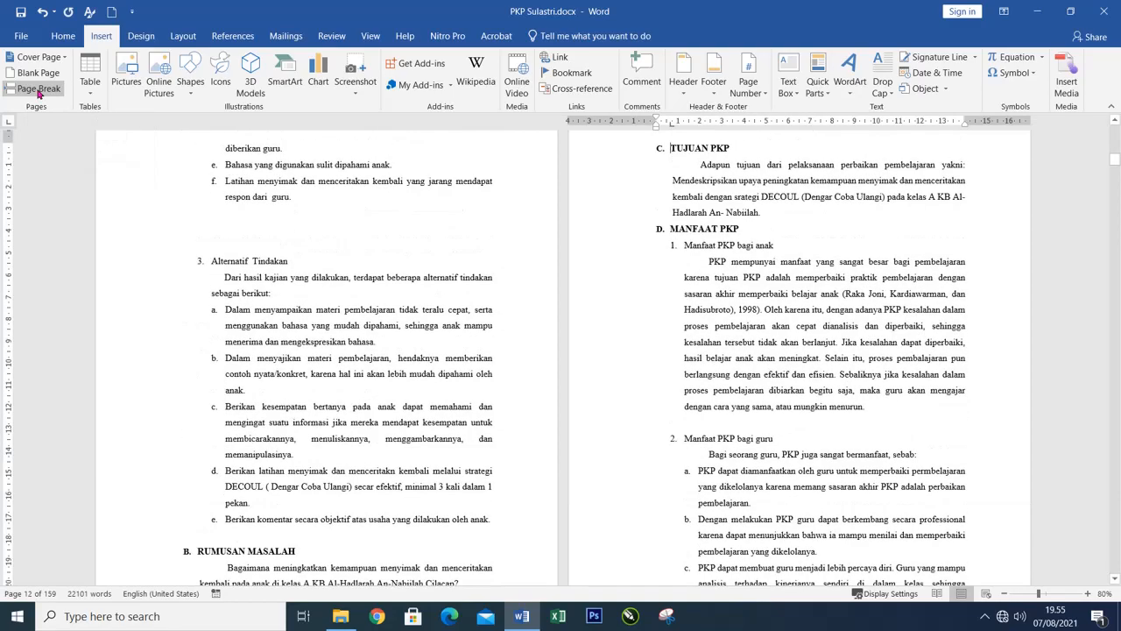
{"action": "scroll", "coordinate": [714, 207], "scroll_direction": "down", "scroll_amount": 5}
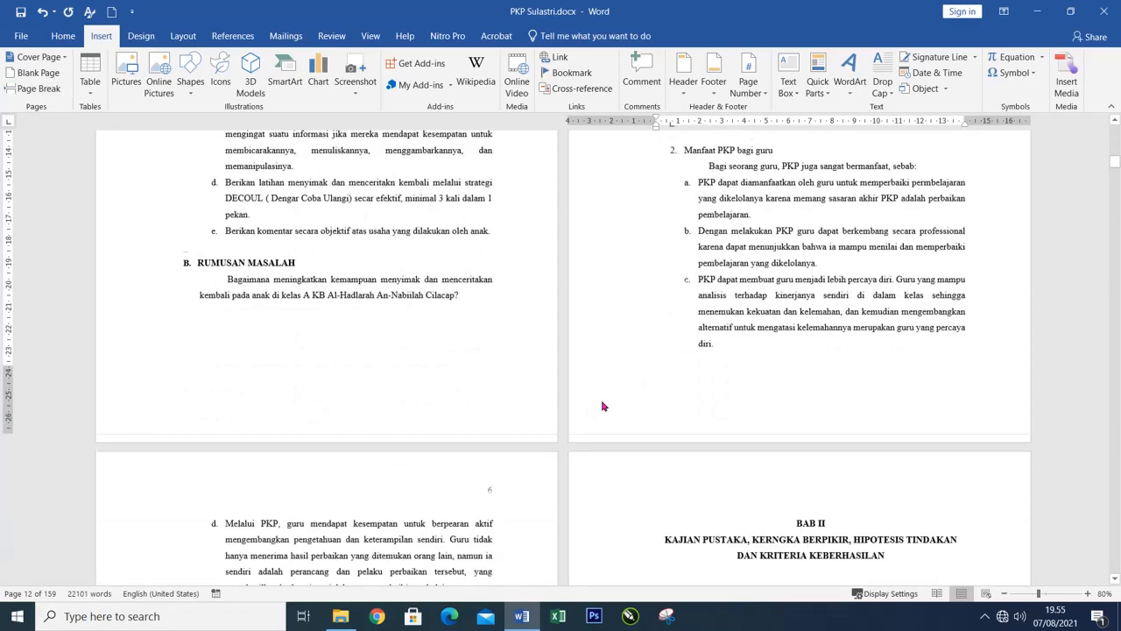
{"action": "scroll", "coordinate": [709, 262], "scroll_direction": "up", "scroll_amount": 4}
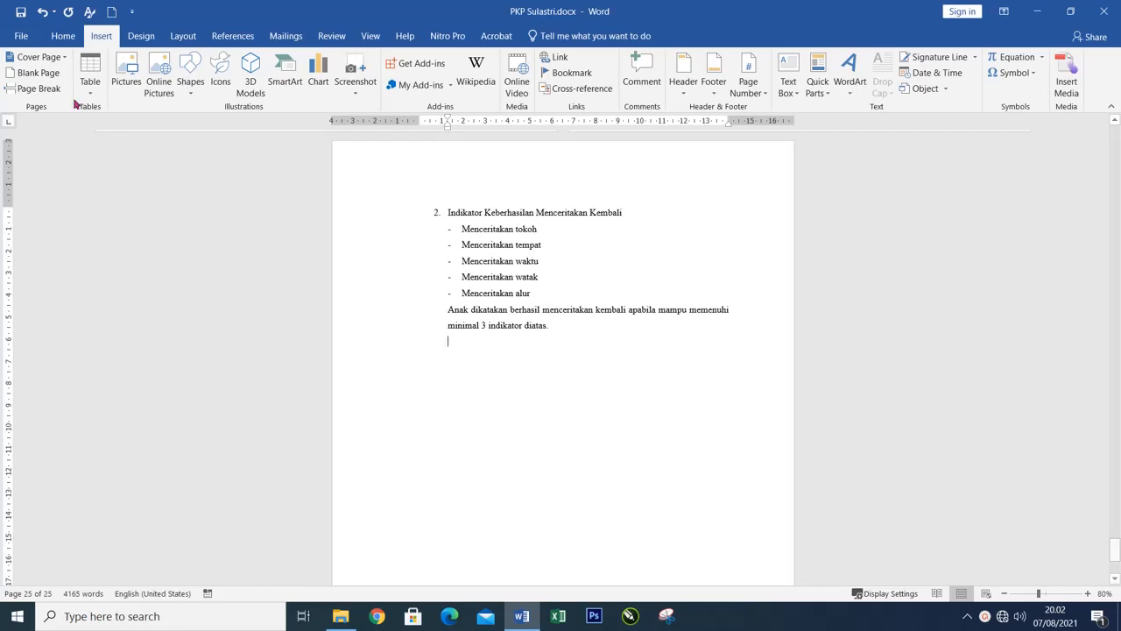
Try a page break after the "Indikator Keberhasilan Menceritakan Kembali" text with "BAB II" on the new page, and delete both.
{"action": "left_click", "coordinate": [40, 89]}
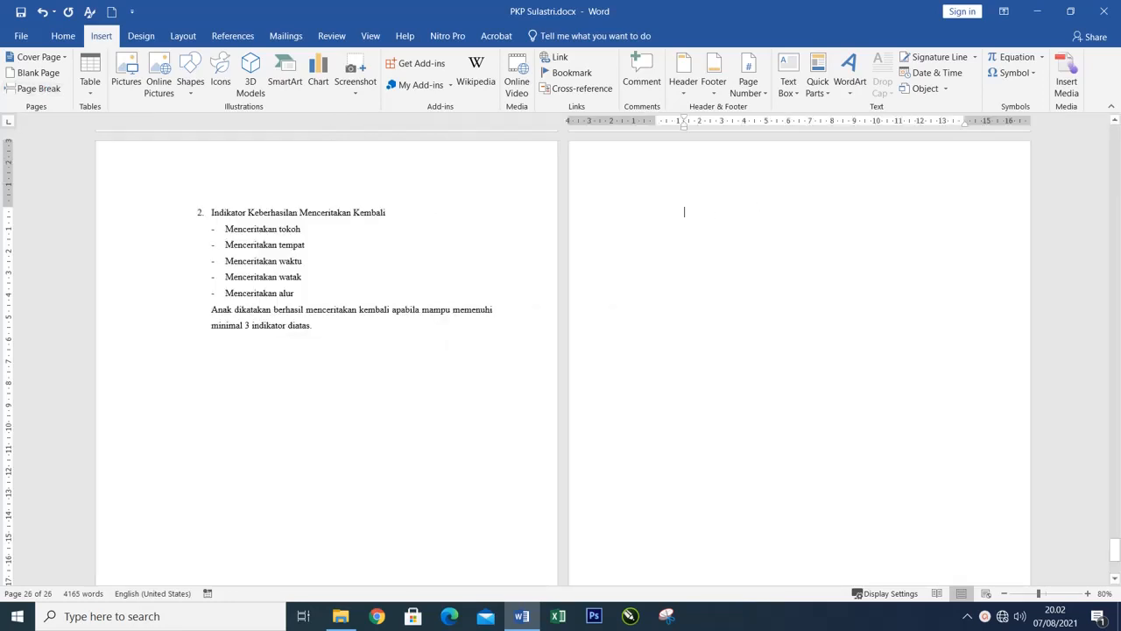
{"action": "type", "text": "BAB"}
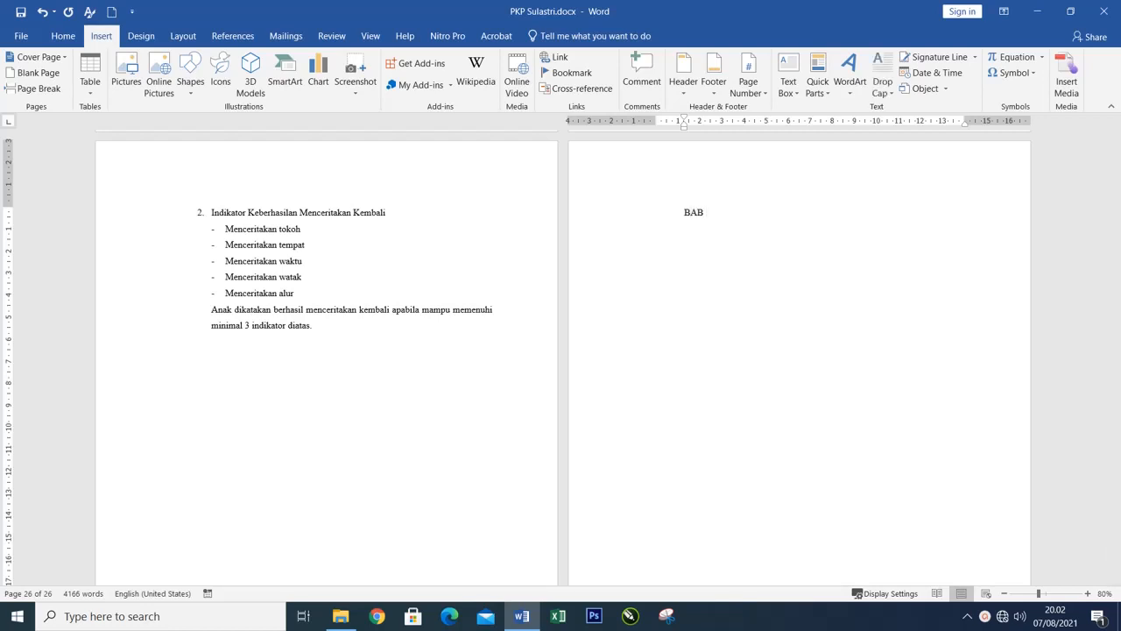
{"action": "type", "text": " II"}
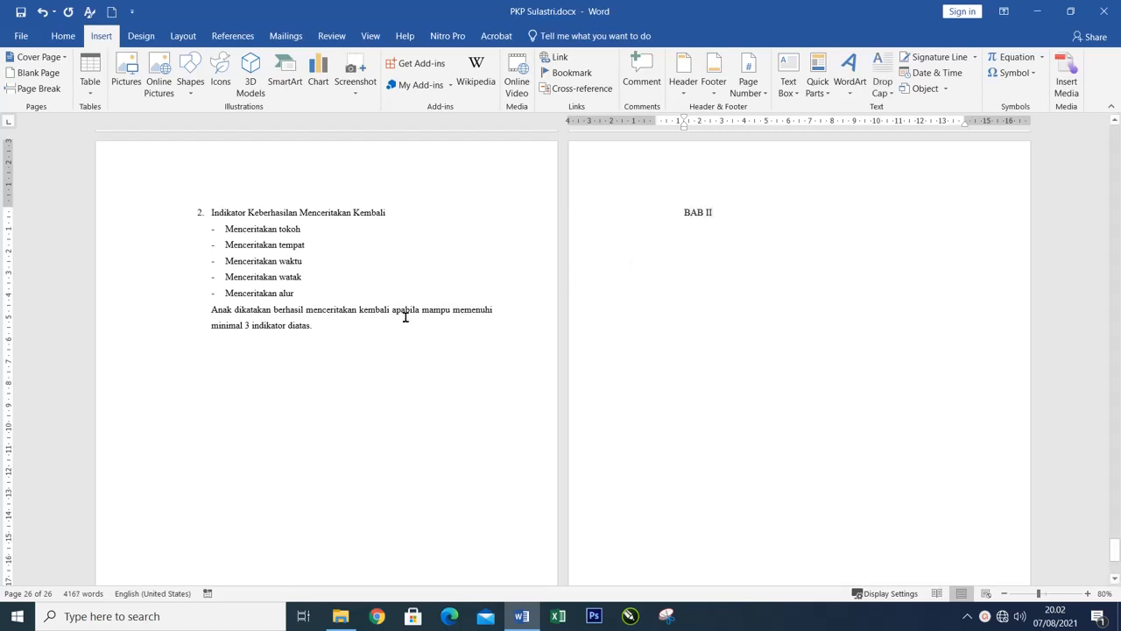
{"action": "left_click_drag", "start_coordinate": [121, 356], "coordinate": [873, 291]}
{"action": "key", "text": "Delete"}
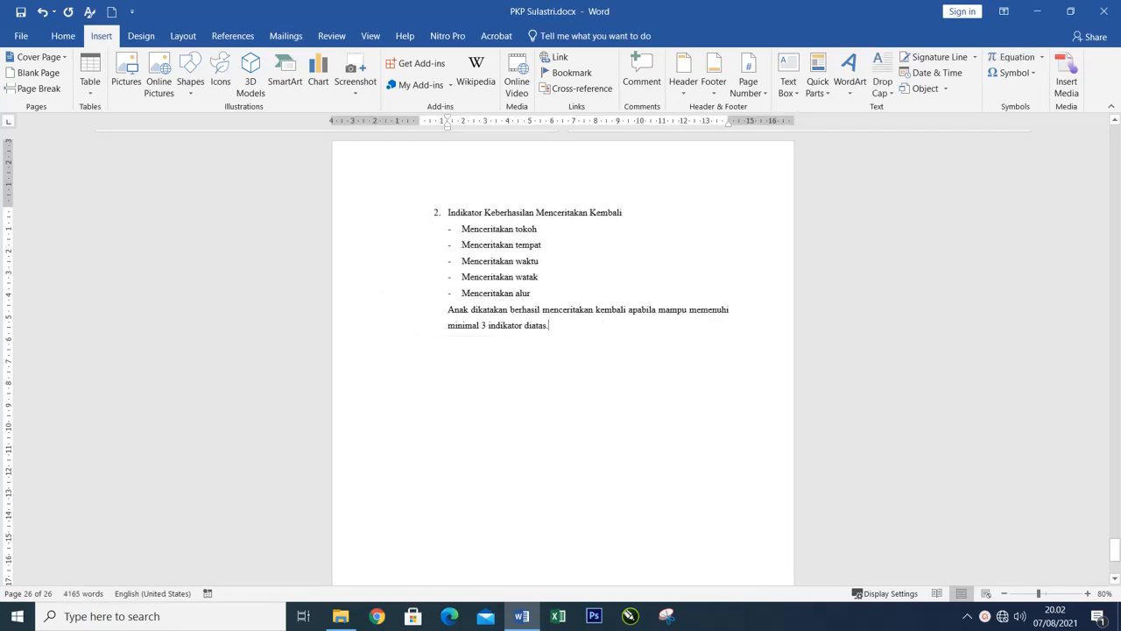
{"action": "key", "text": "Return"}
Insert a page break on the empty line after "minimal 3 indikator diatas." at the document's end.
{"action": "scroll", "coordinate": [564, 358], "scroll_direction": "down", "scroll_amount": 6}
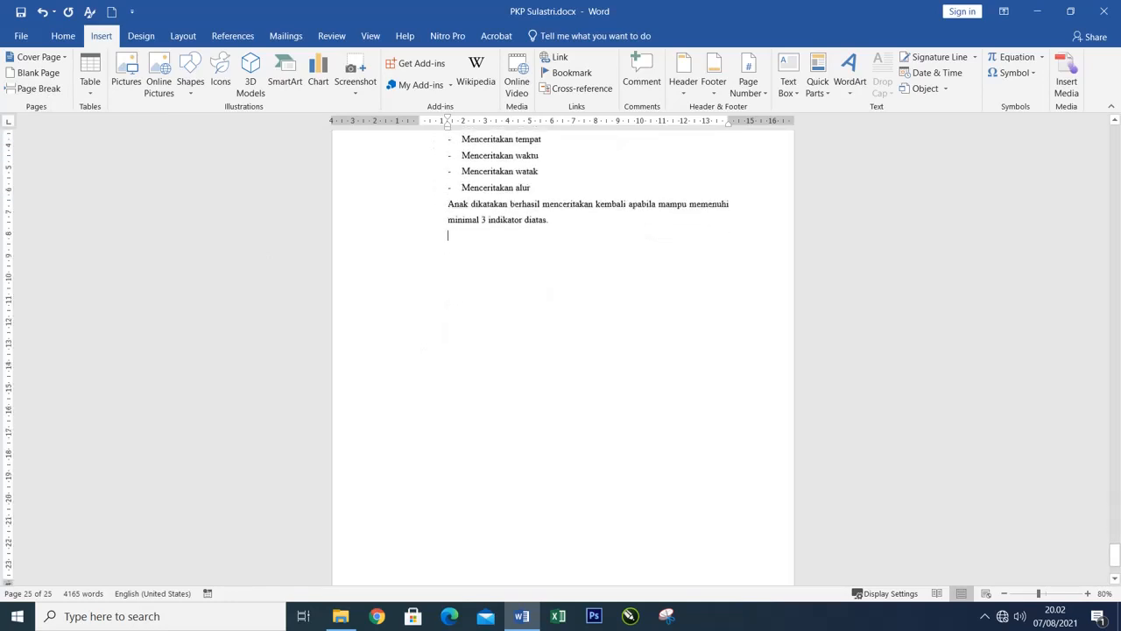
{"action": "scroll", "coordinate": [563, 357], "scroll_direction": "up", "scroll_amount": 5}
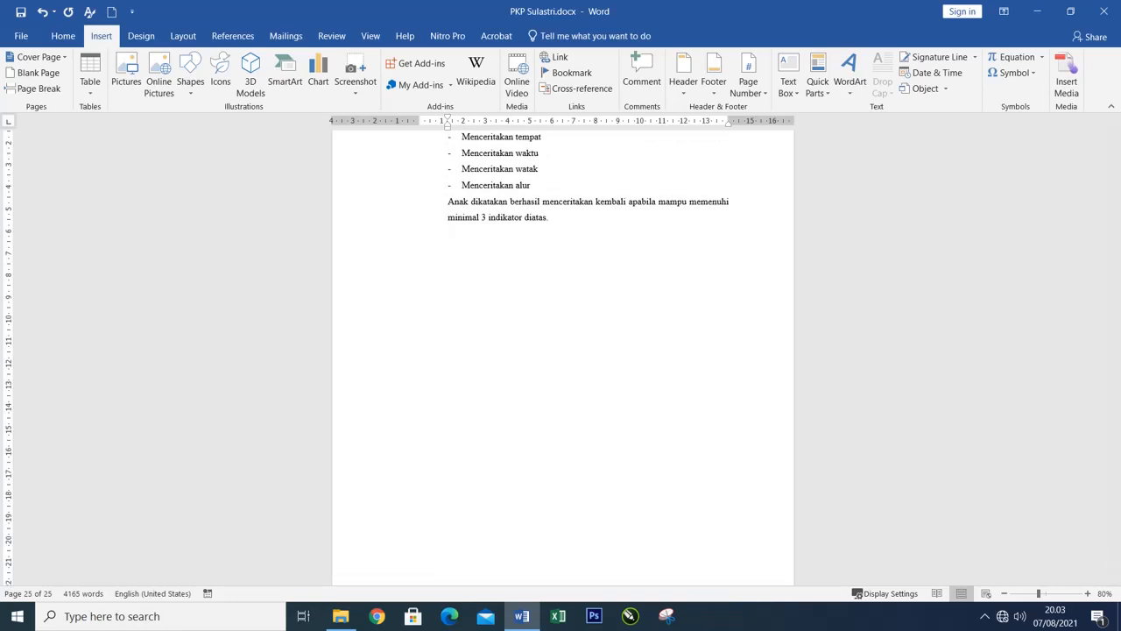
{"action": "key", "text": "ctrl+Return"}
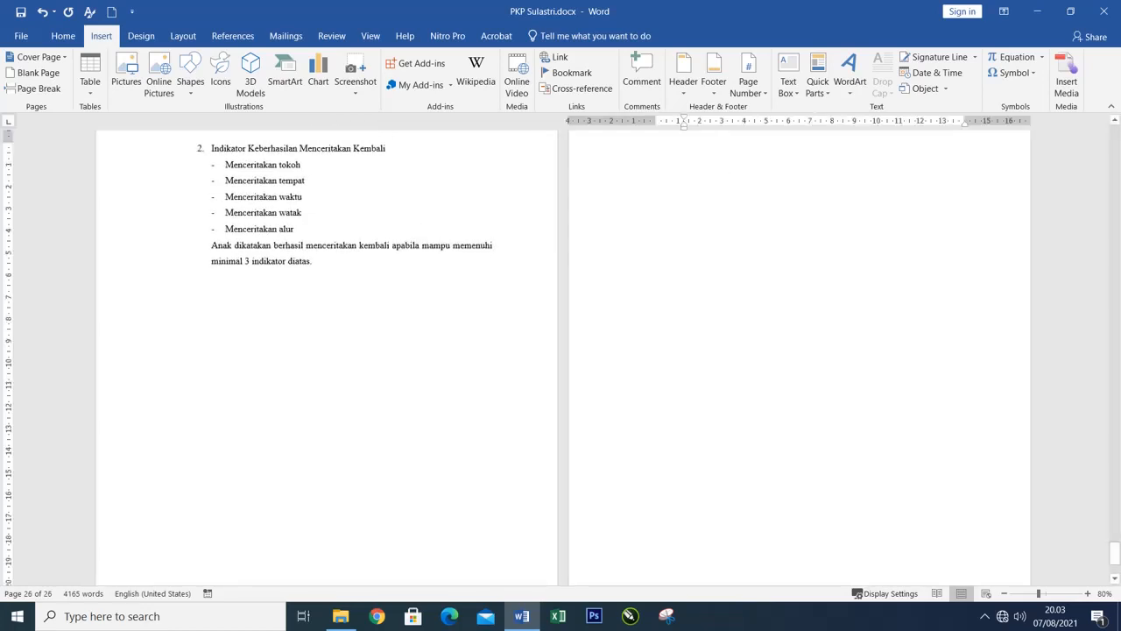
{"action": "right_click", "coordinate": [684, 226]}
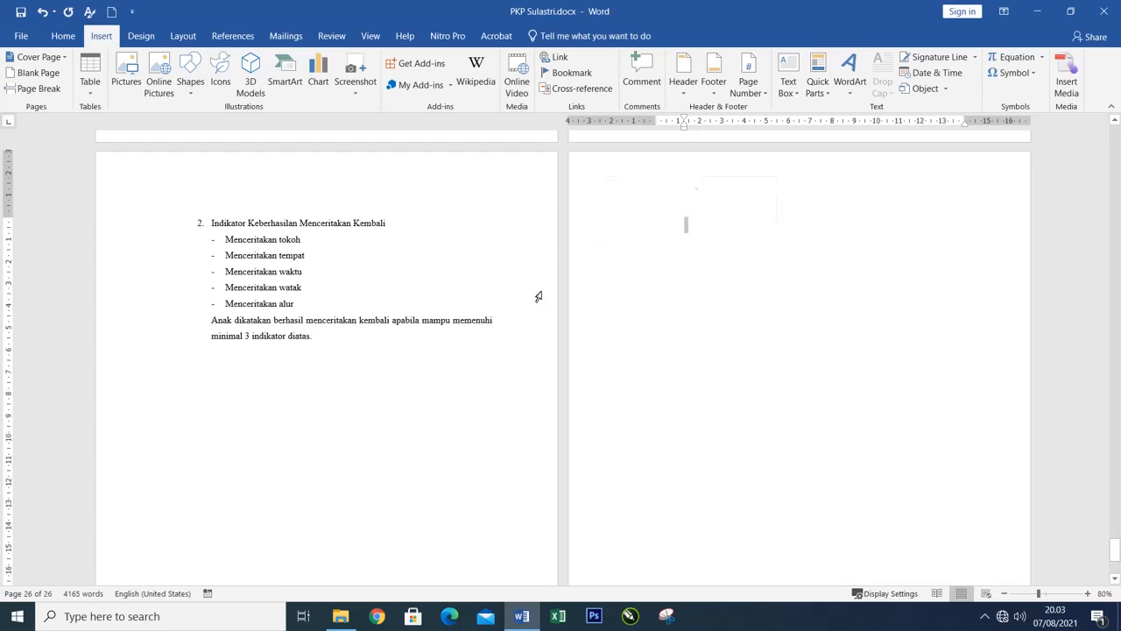
{"action": "mouse_move", "coordinate": [137, 285]}
{"action": "left_mouse_down"}
{"action": "mouse_move", "coordinate": [135, 315]}
{"action": "mouse_move", "coordinate": [143, 248]}
{"action": "mouse_move", "coordinate": [145, 288]}
{"action": "left_mouse_up"}
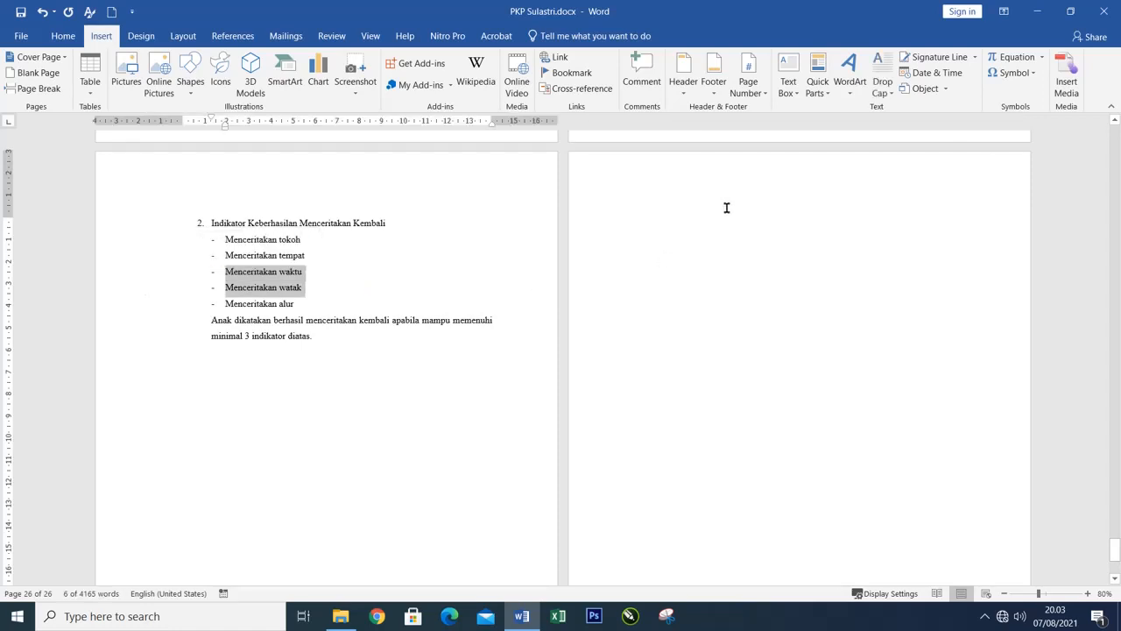
{"action": "left_click", "coordinate": [687, 214]}
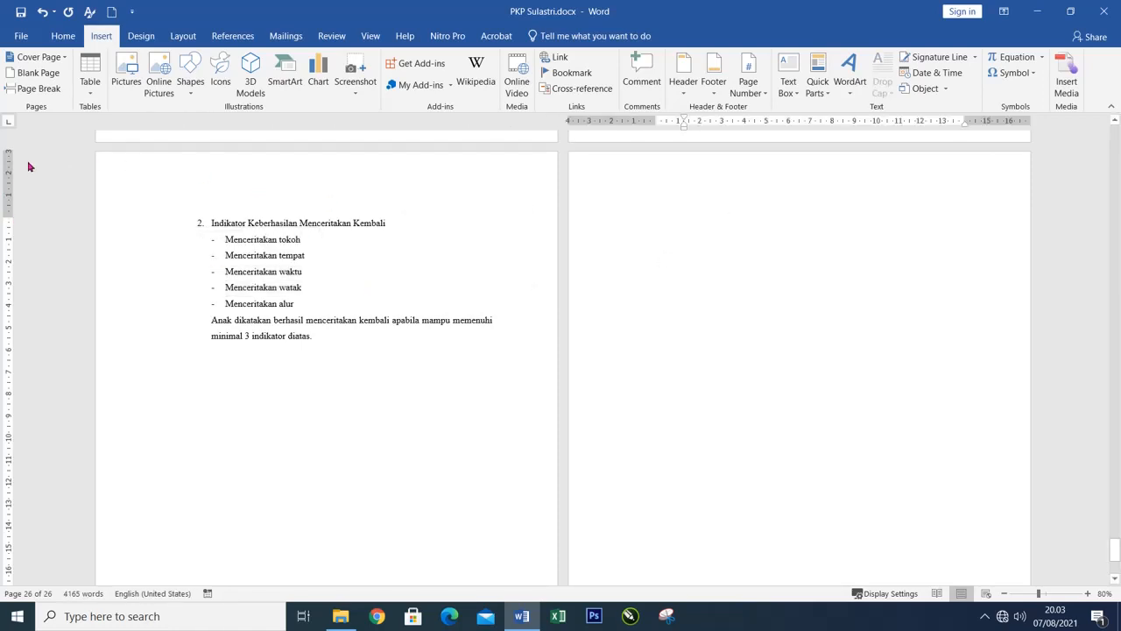